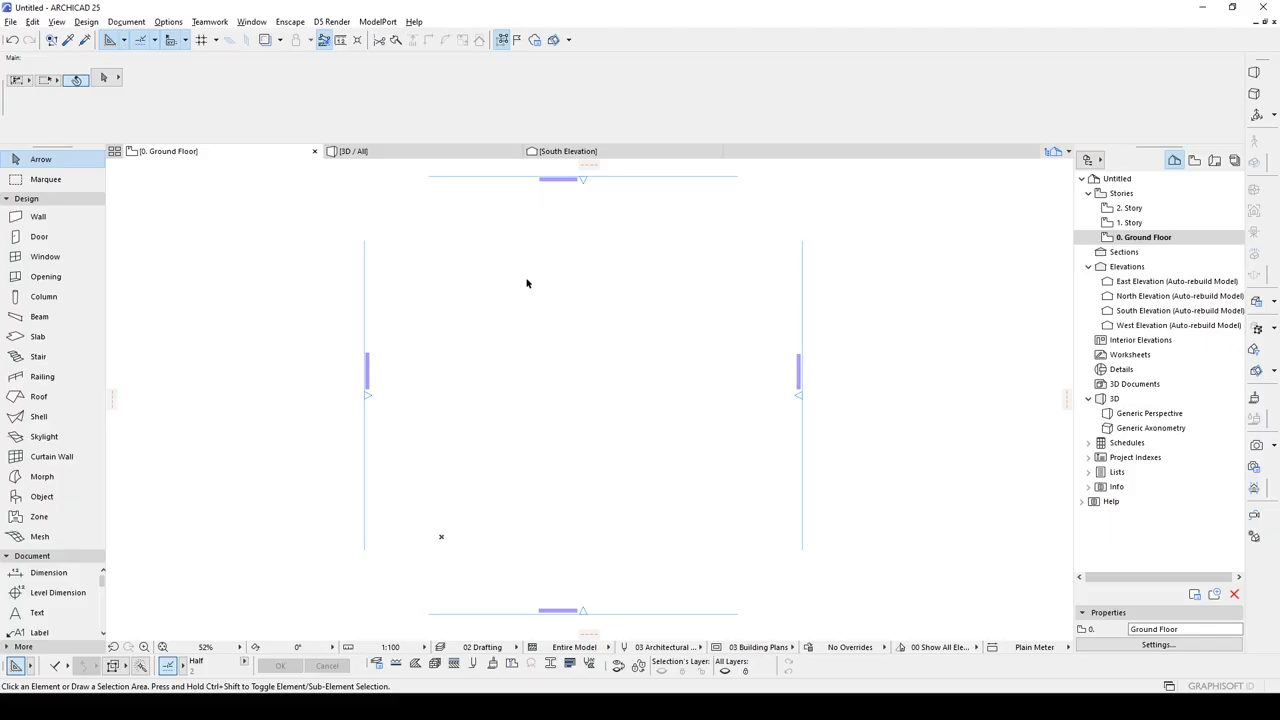
Step: Draw a straight horizontal stair on the ground floor with a baseline about 369 long
click(40, 357)
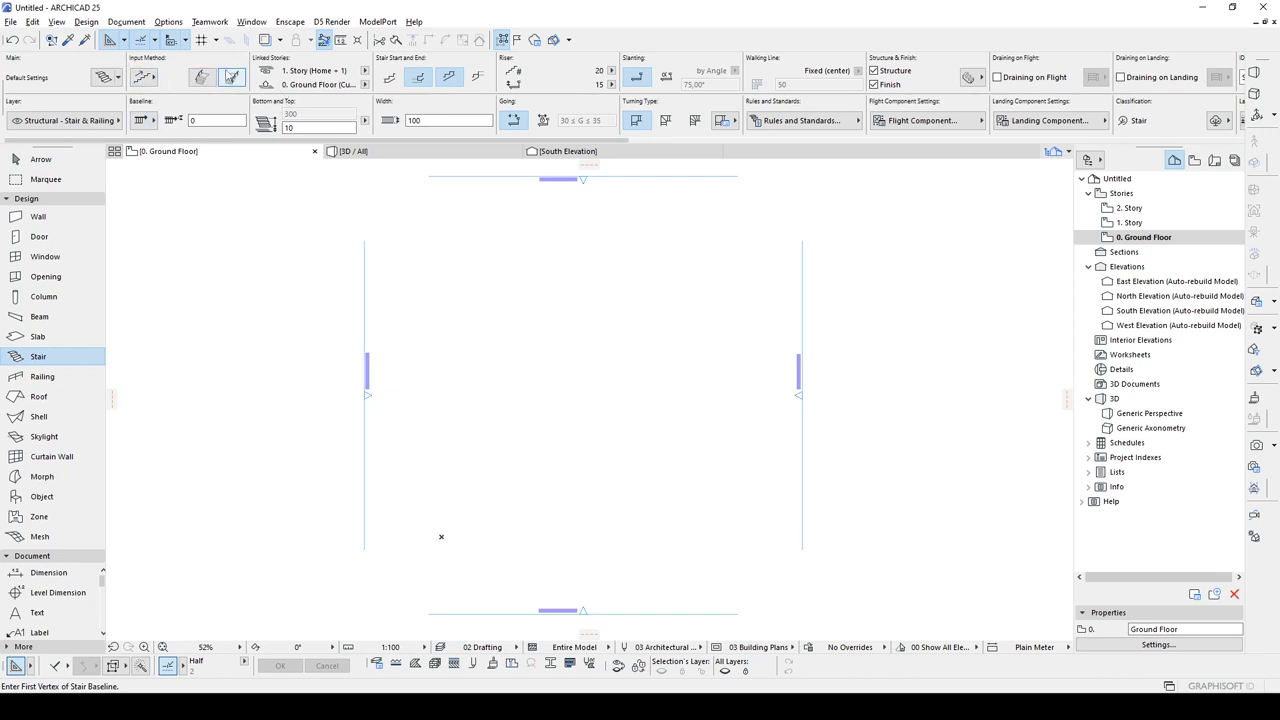
scroll(506, 346, up, 3)
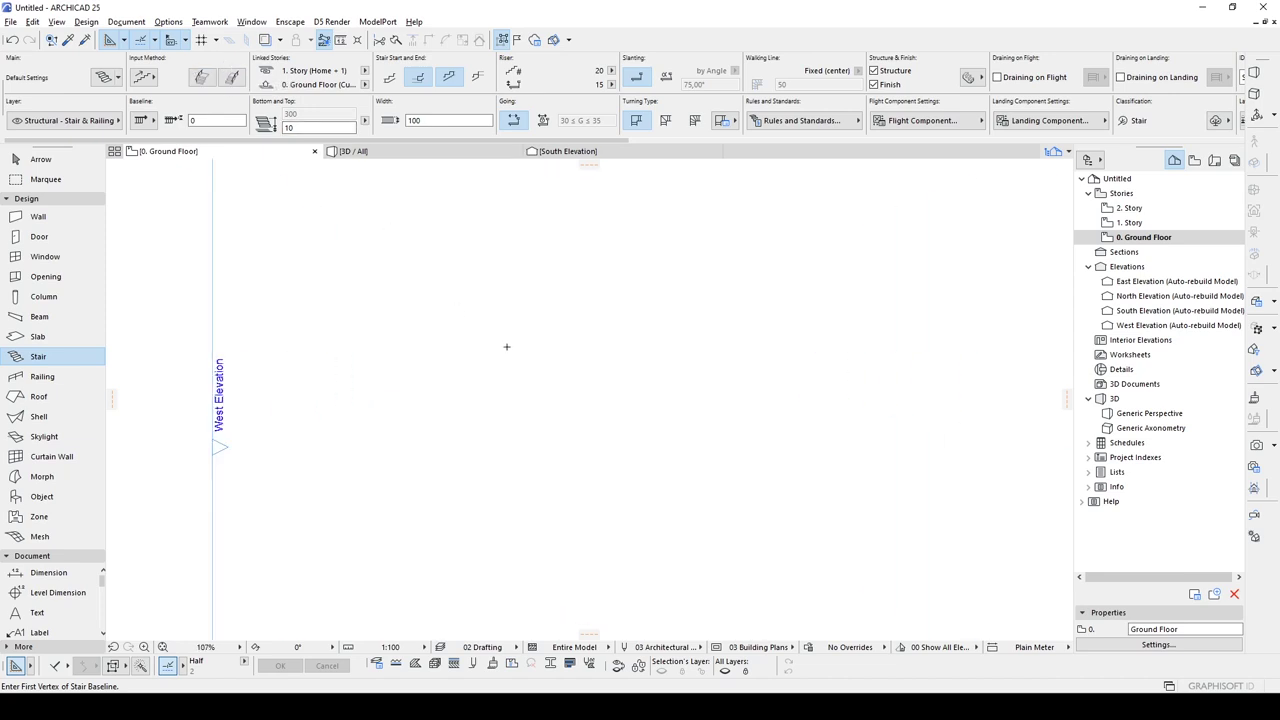
scroll(530, 389, up, 2)
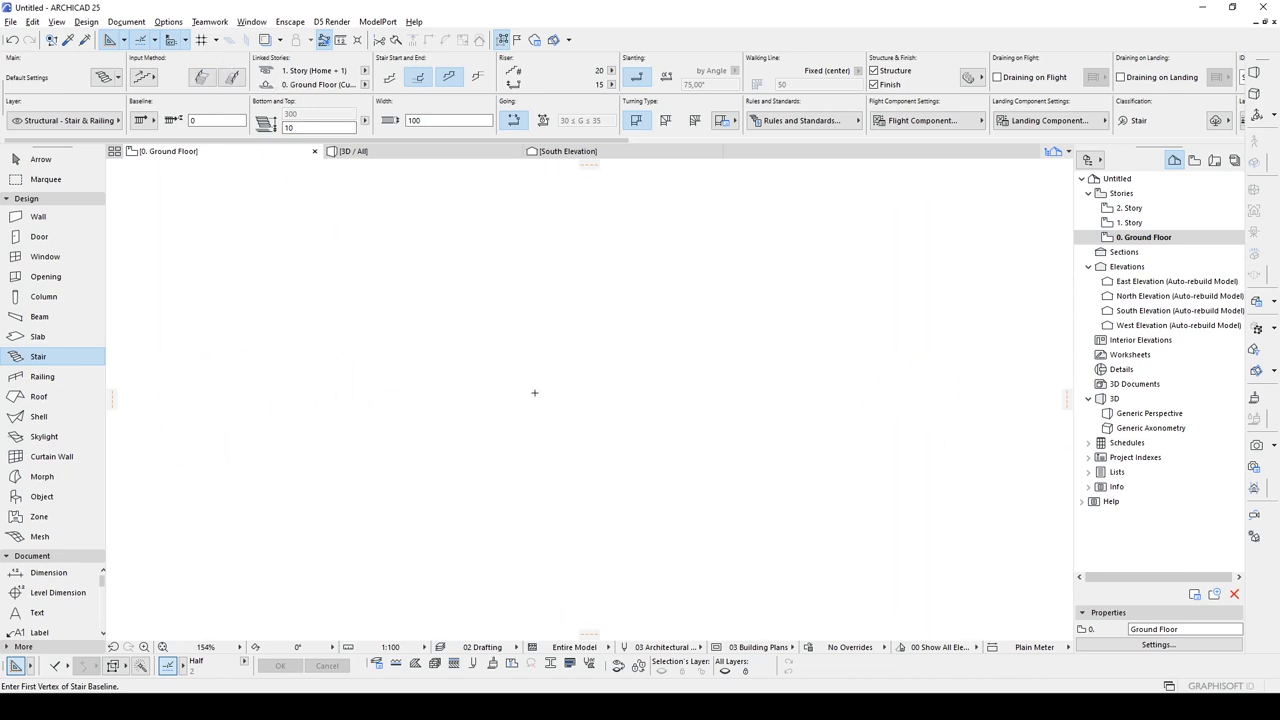
click(505, 409)
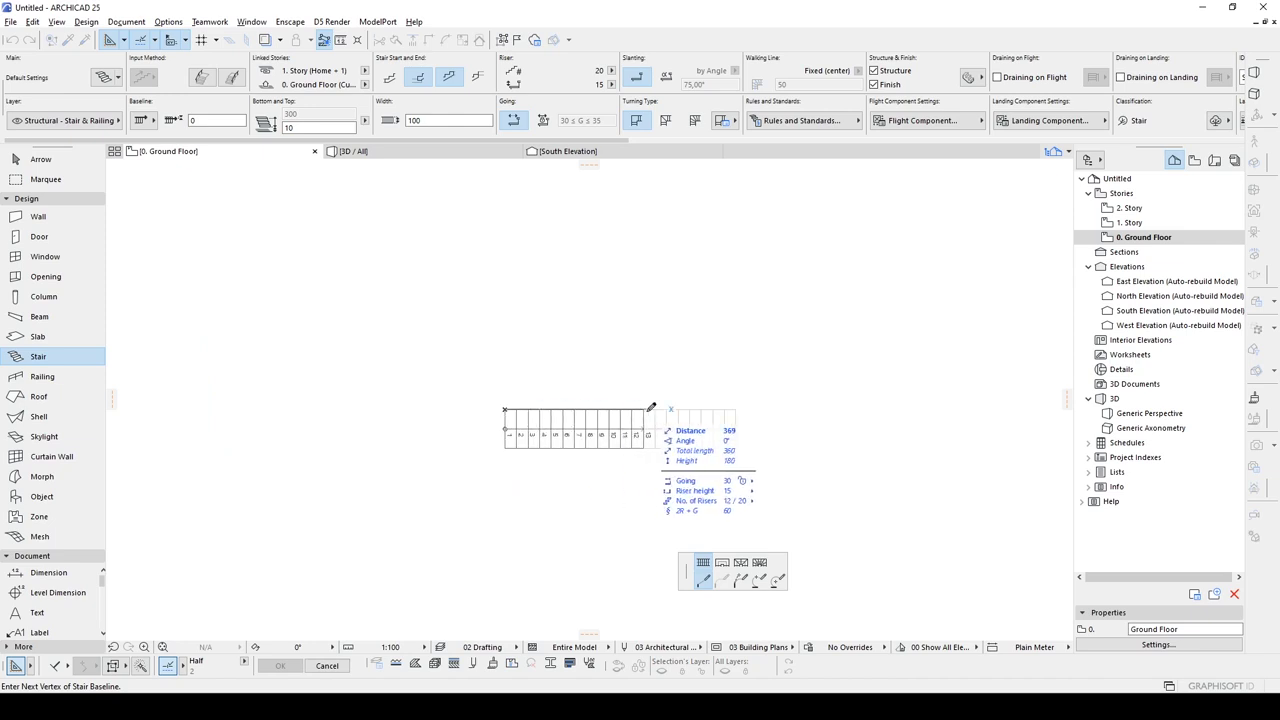
double_click(646, 409)
key(Escape)
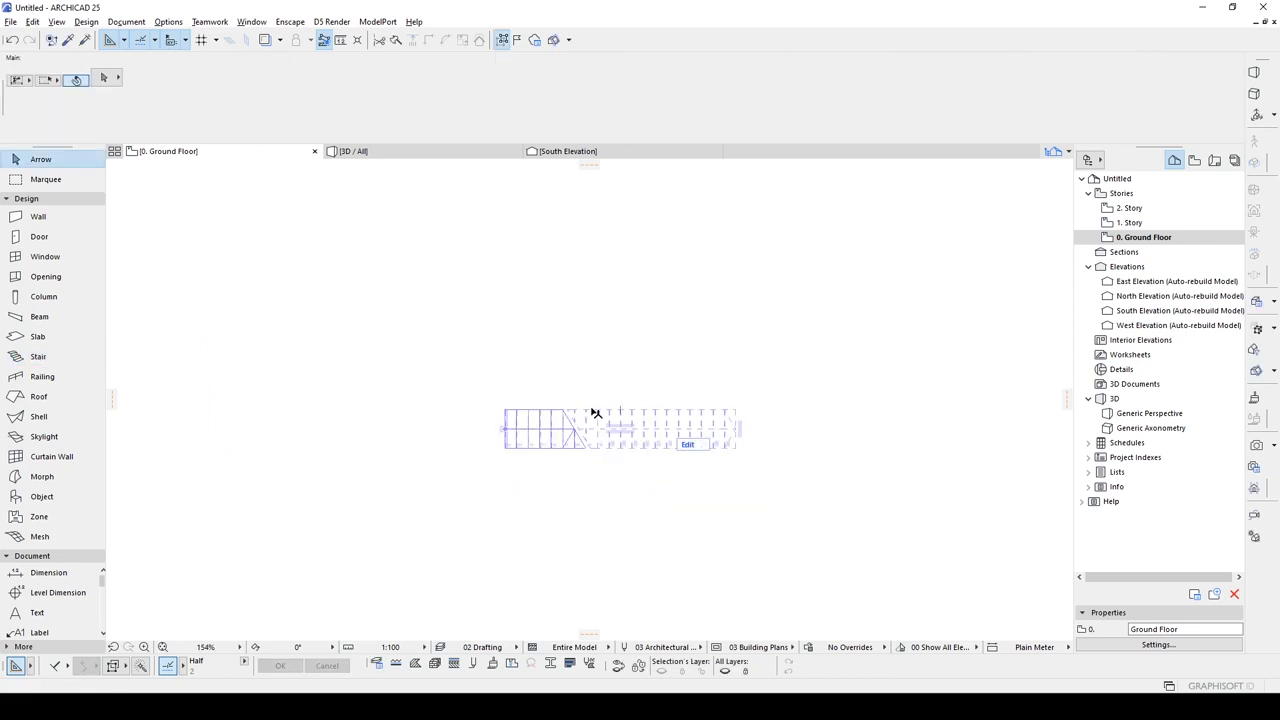
Step: Bend the straight stair's upper baseline downward into an arc of radius about 300, and delete that stair
click(580, 410)
scroll(577, 415, up, 3)
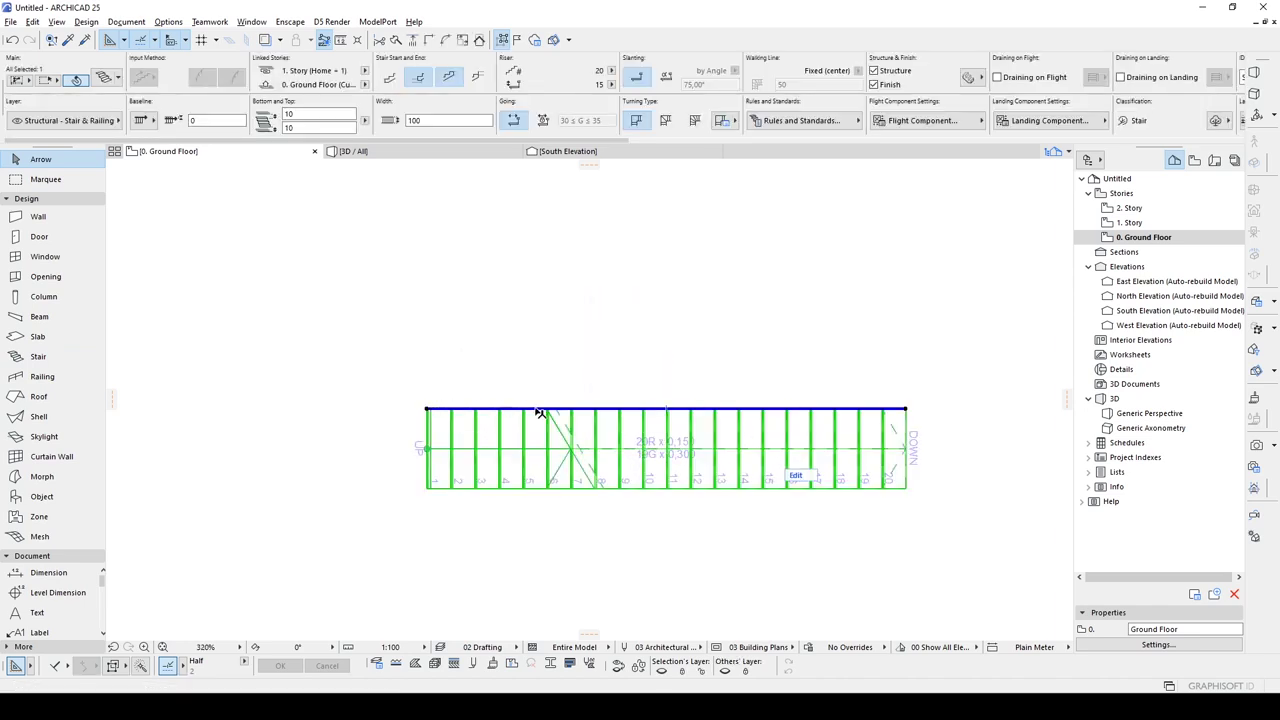
click(537, 408)
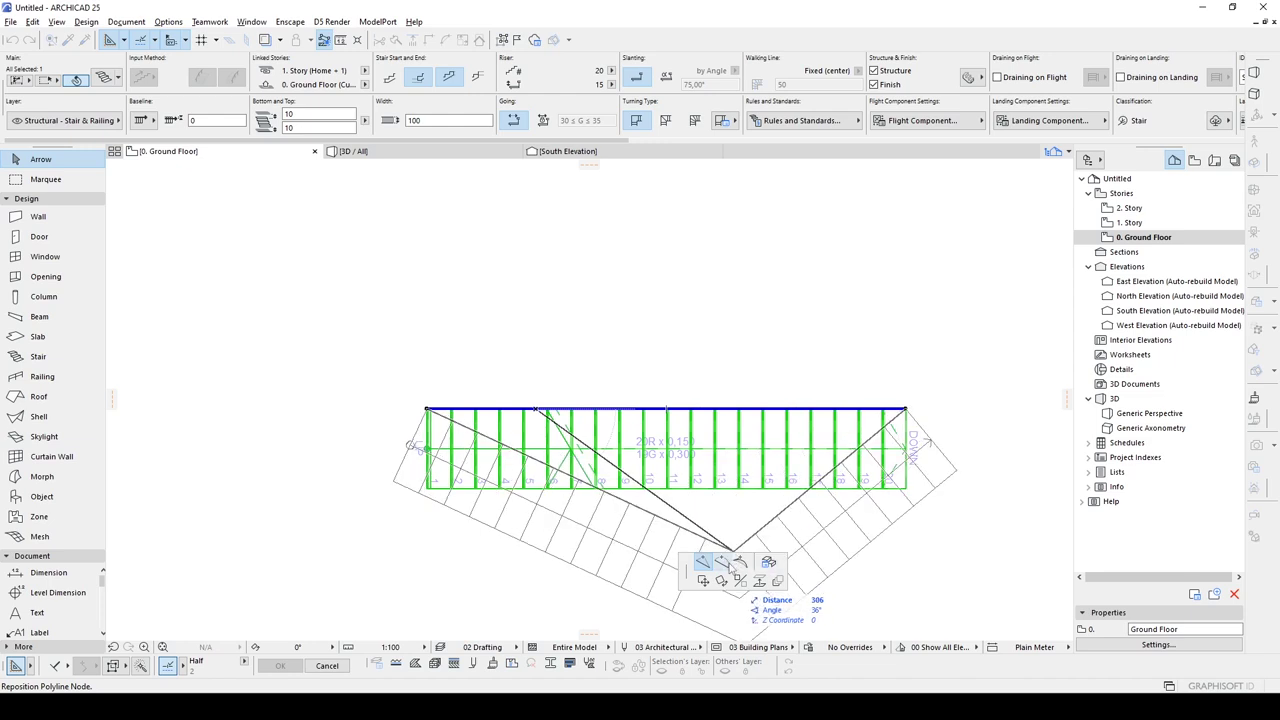
click(721, 562)
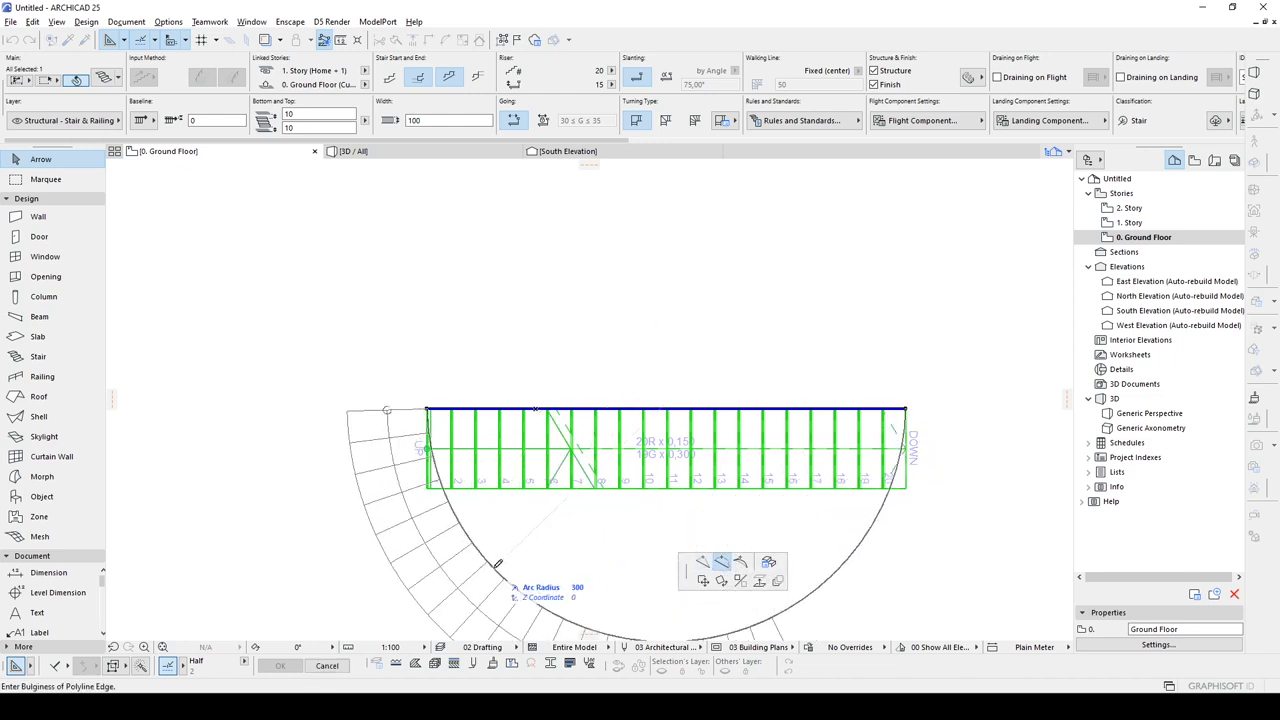
click(499, 552)
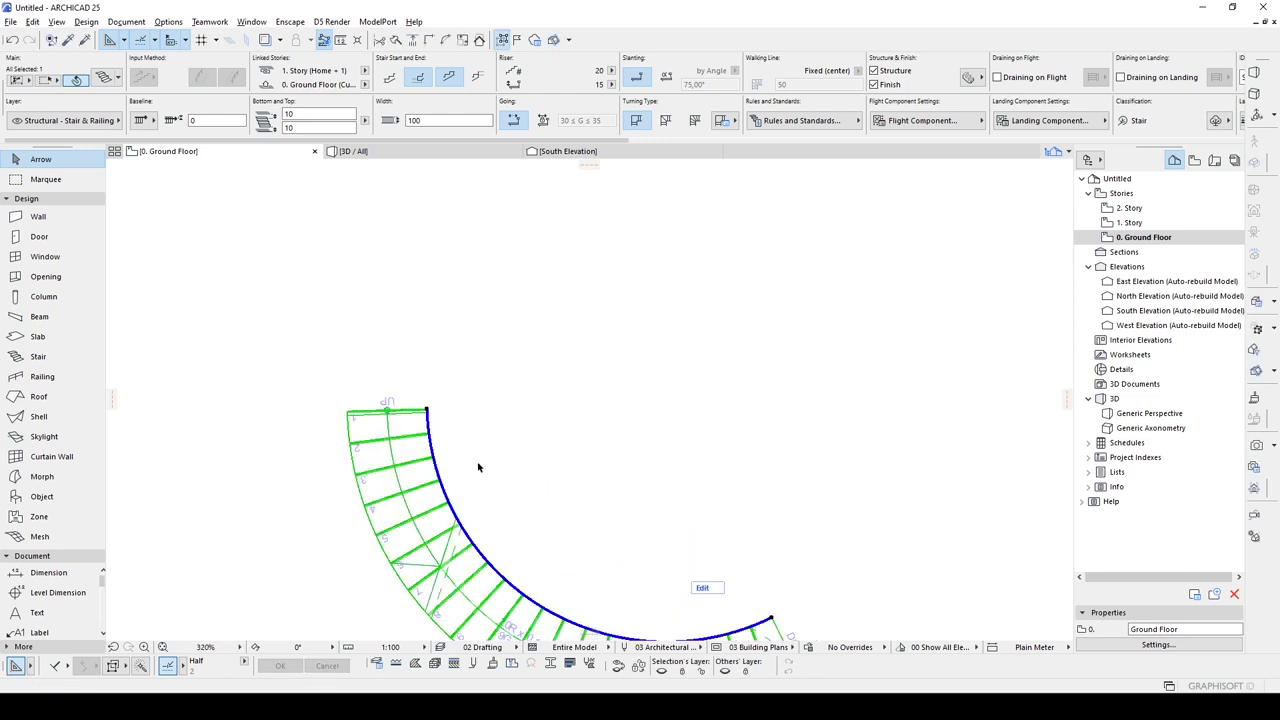
scroll(468, 385, down, 1)
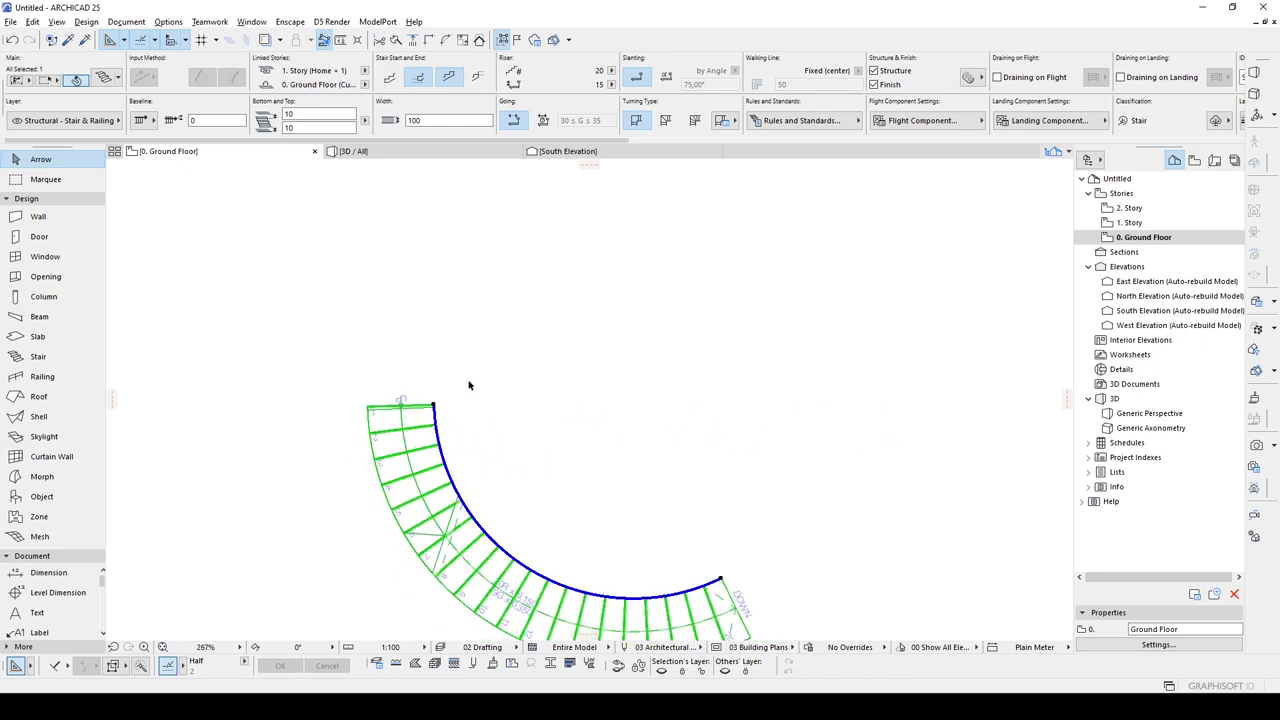
key(Delete)
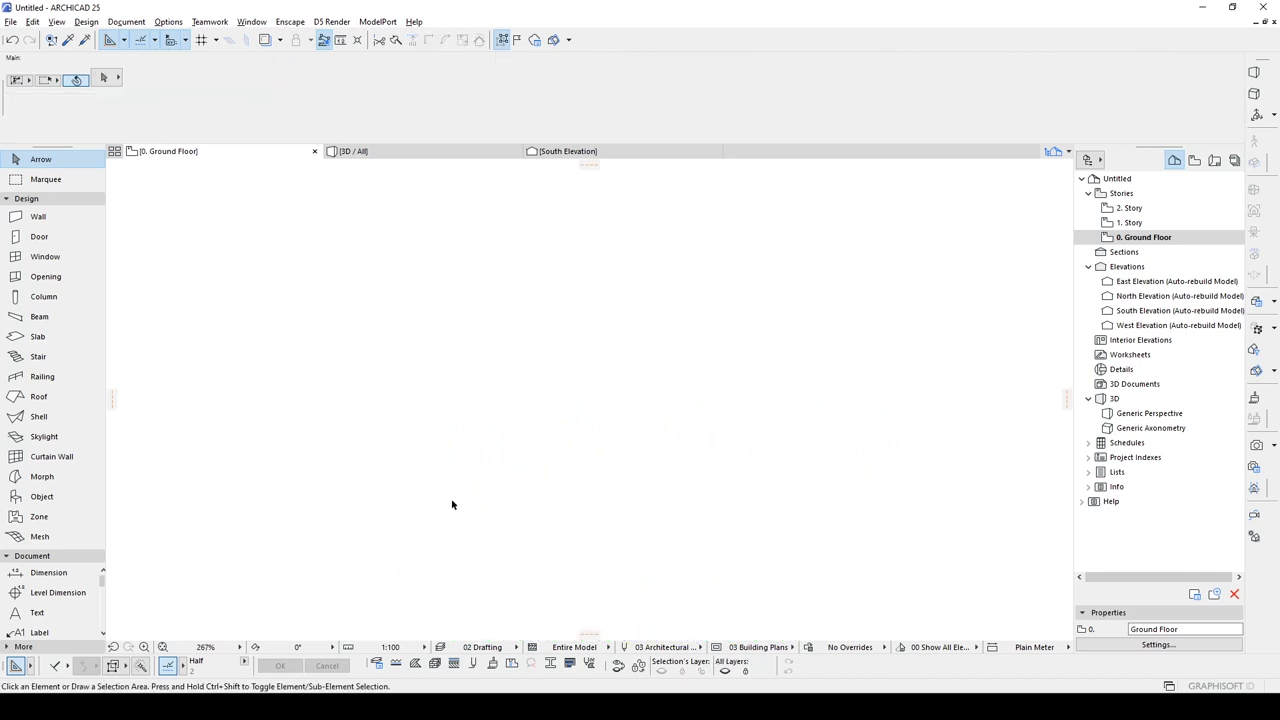
Step: Draw a circular stair with the Arc by centerpoint method, placing the centre horizontally from the start and sweeping about 344°
click(48, 356)
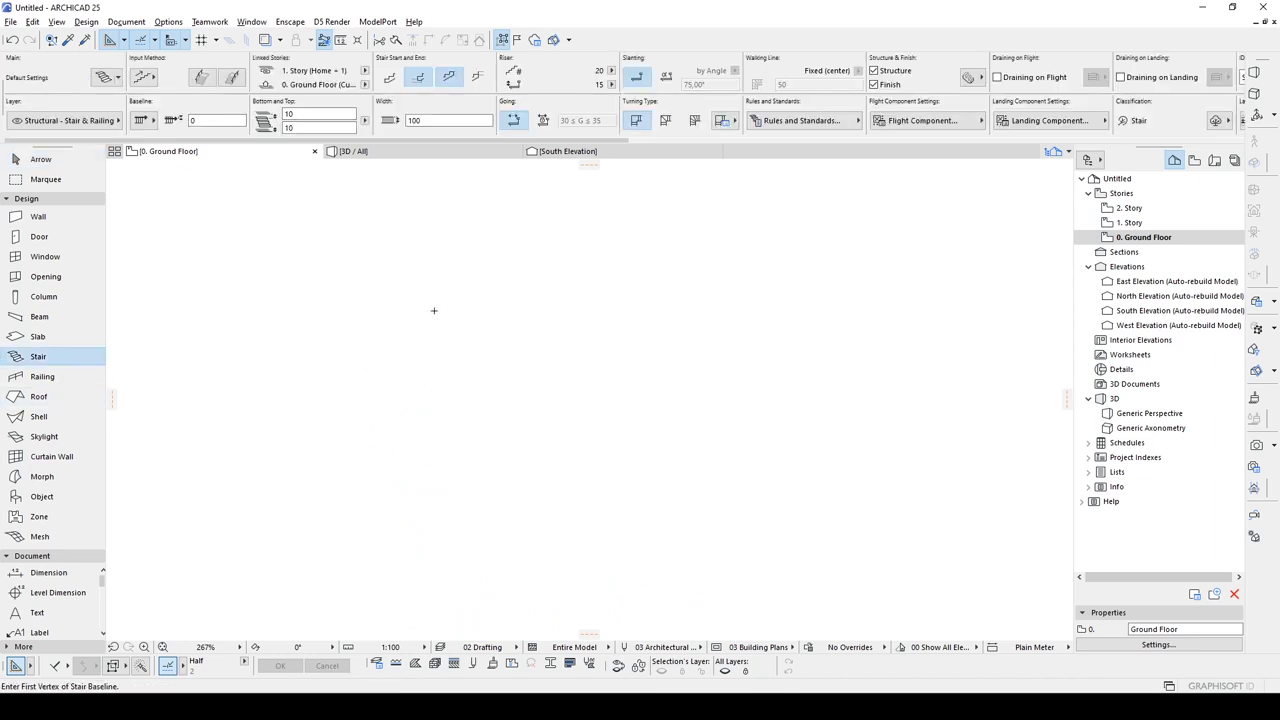
click(531, 424)
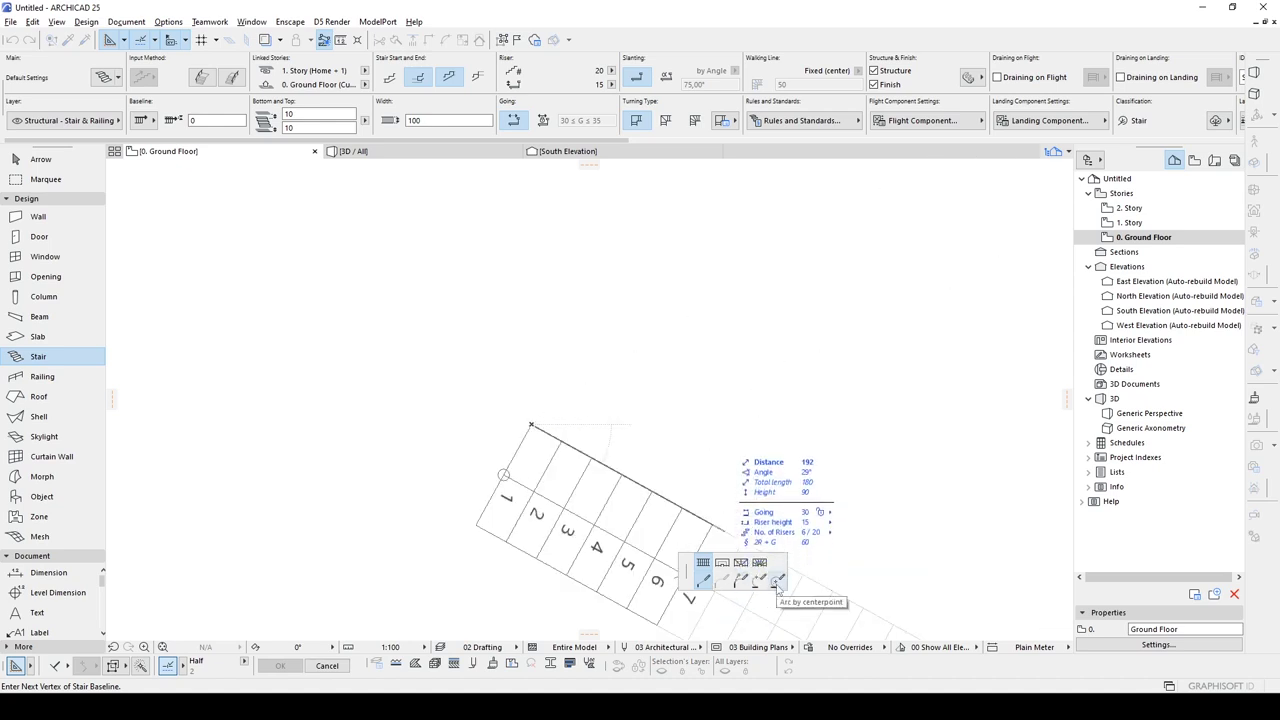
click(777, 582)
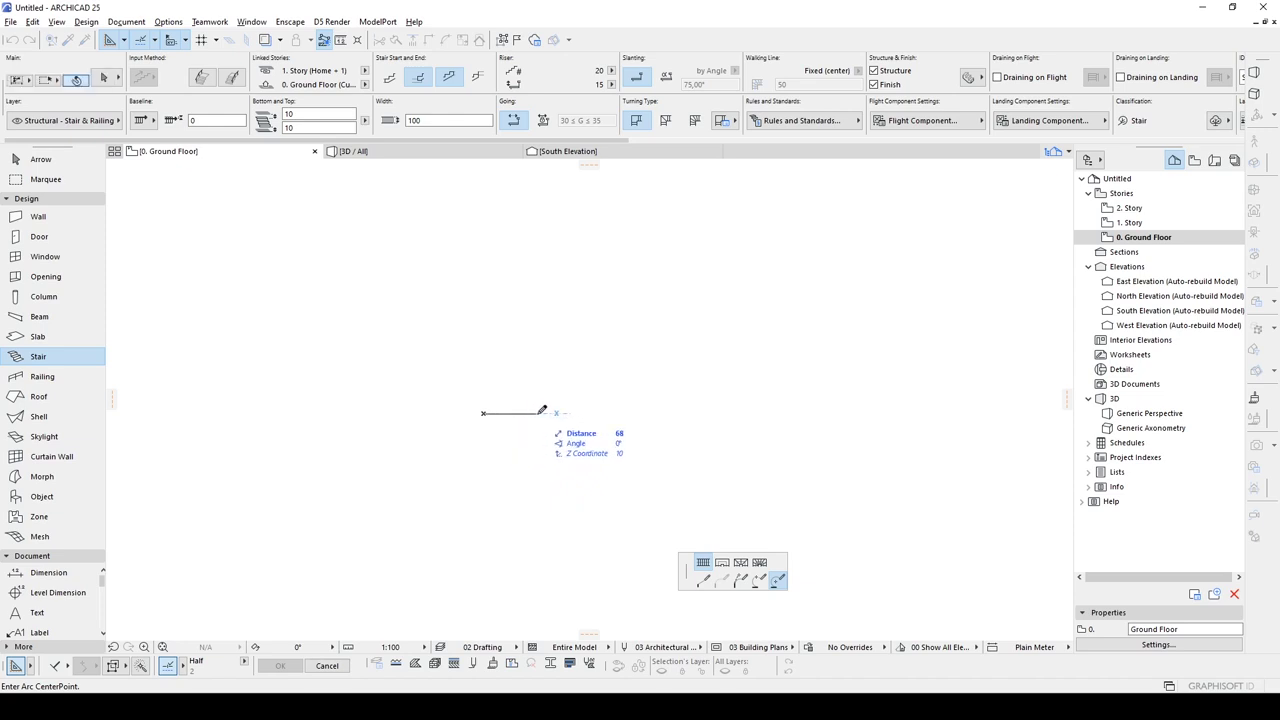
key(Tab)
key(Return)
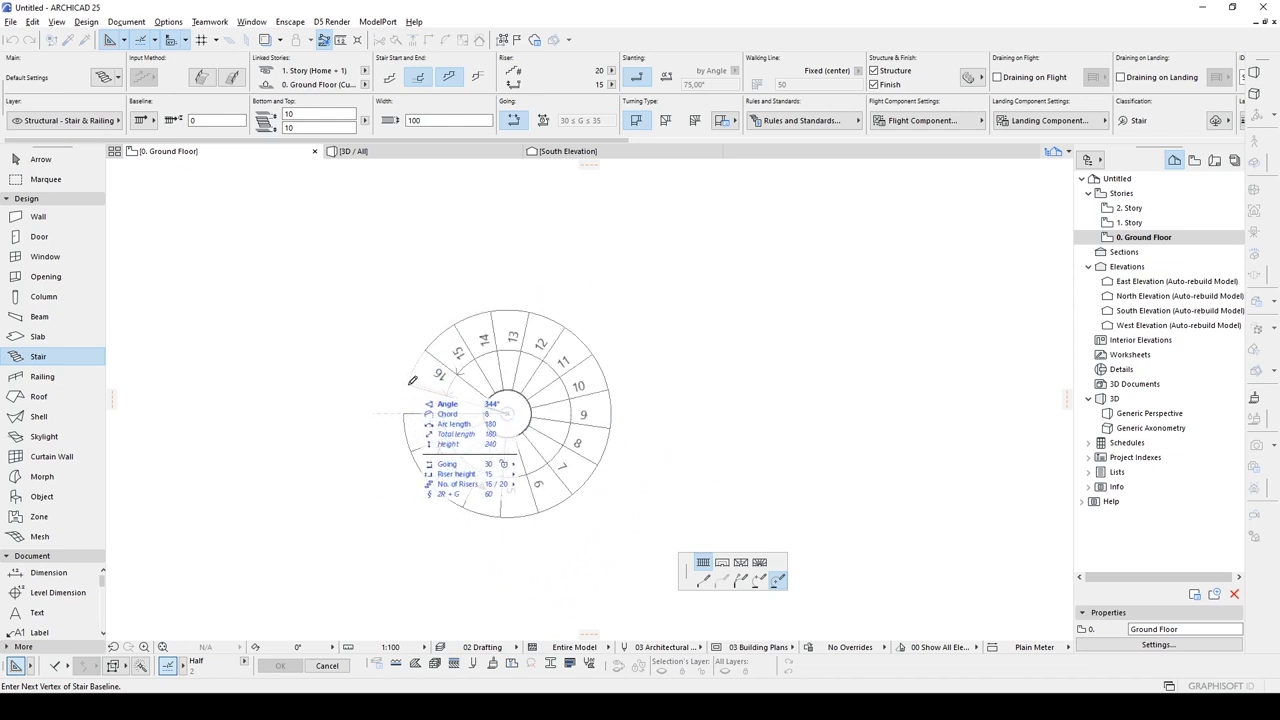
double_click(414, 384)
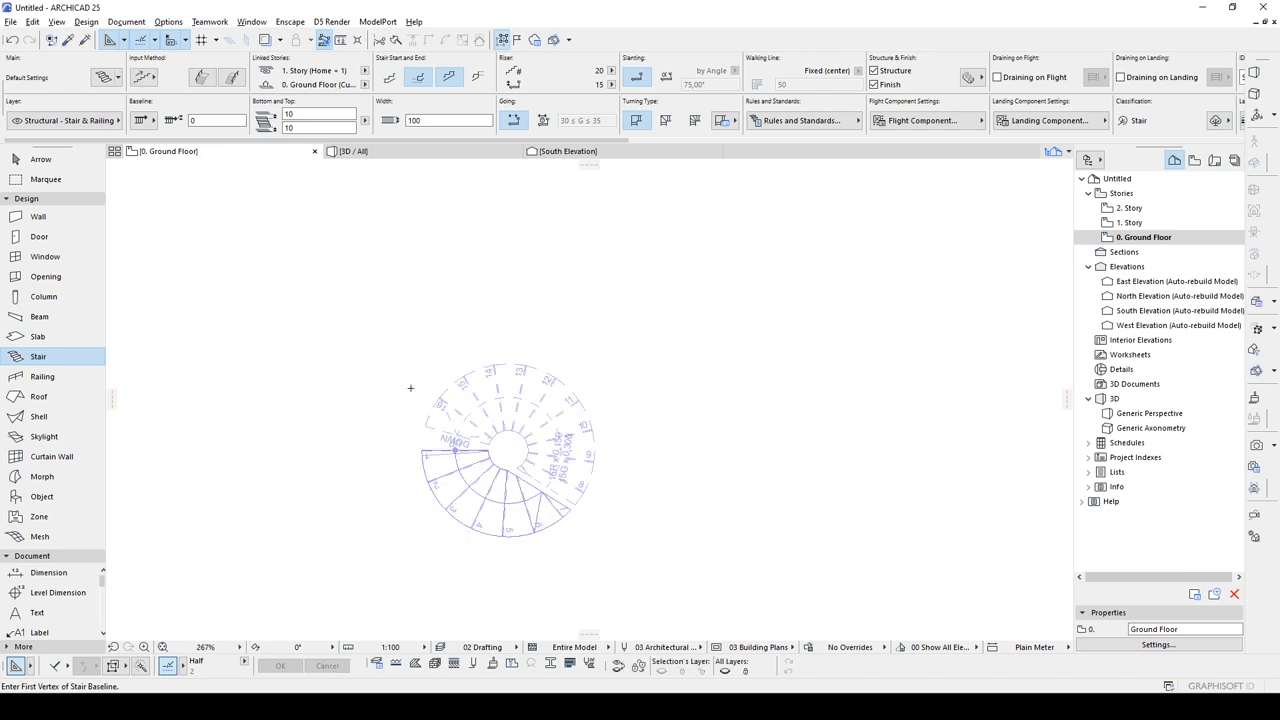
click(420, 370)
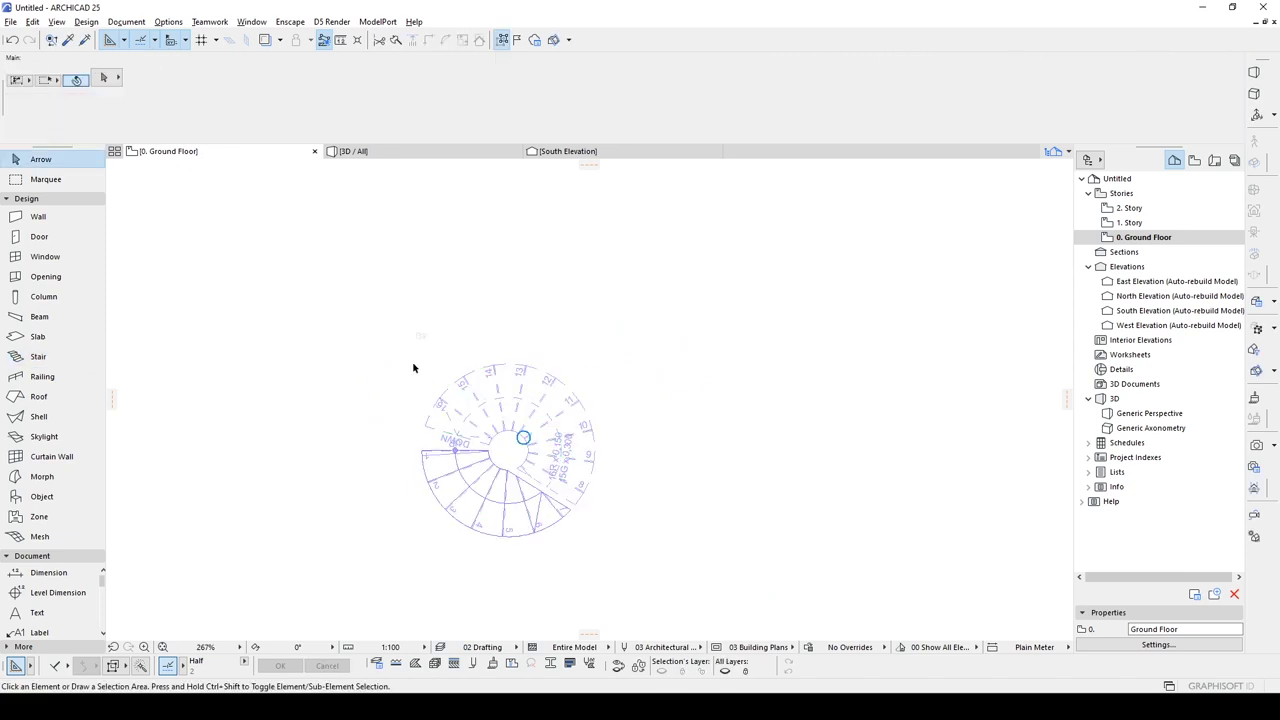
Step: Measure across the circular stair's central opening and along the width of its first tread
key(m)
scroll(519, 470, up, 3)
click(465, 437)
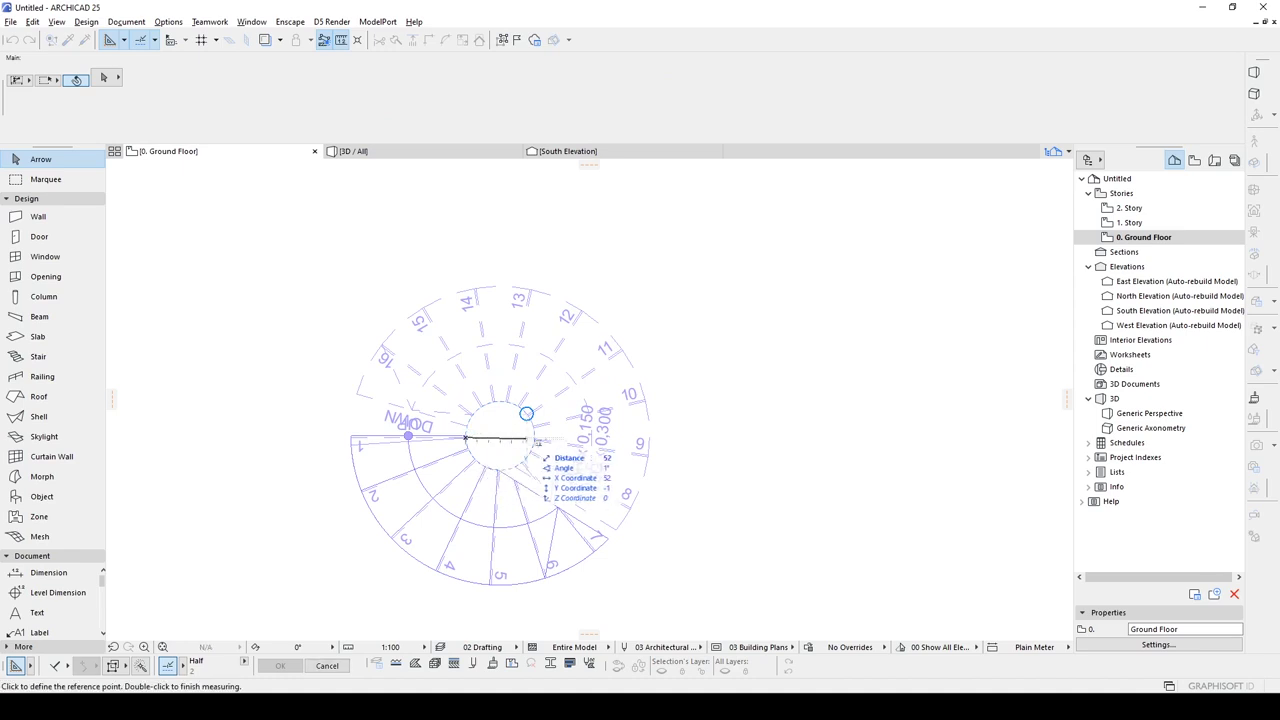
key(Escape)
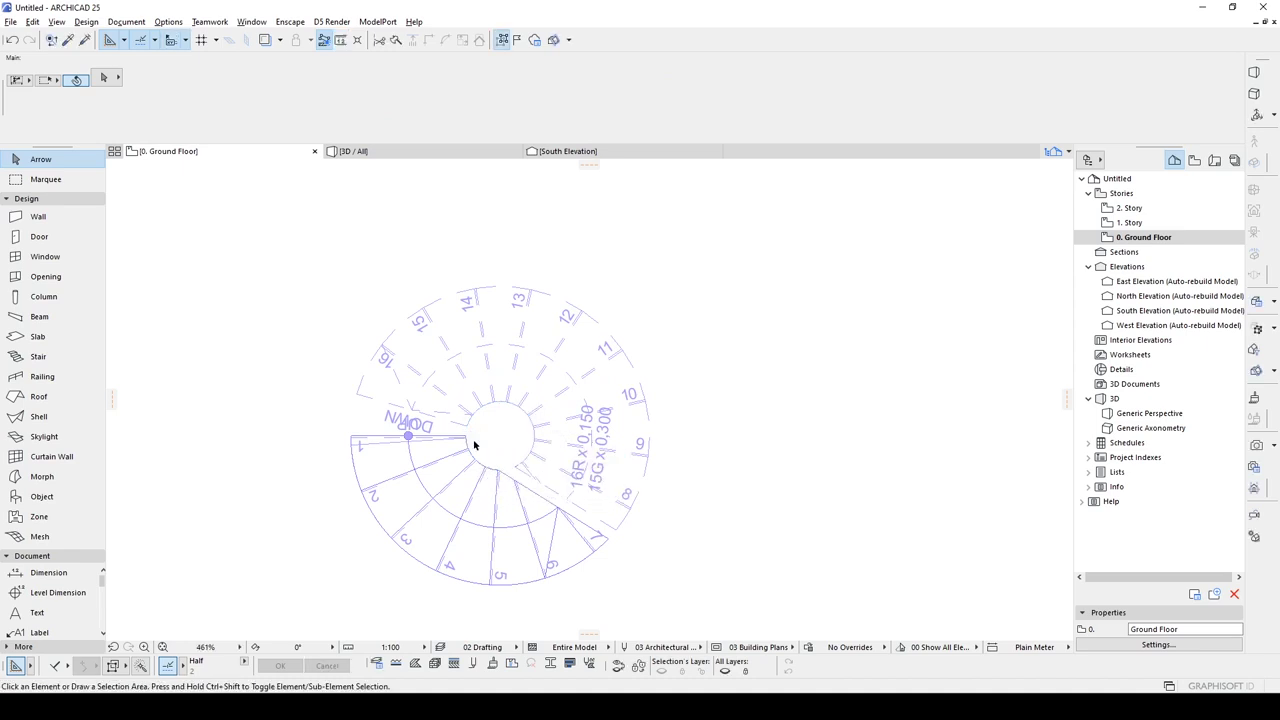
key(m)
click(350, 437)
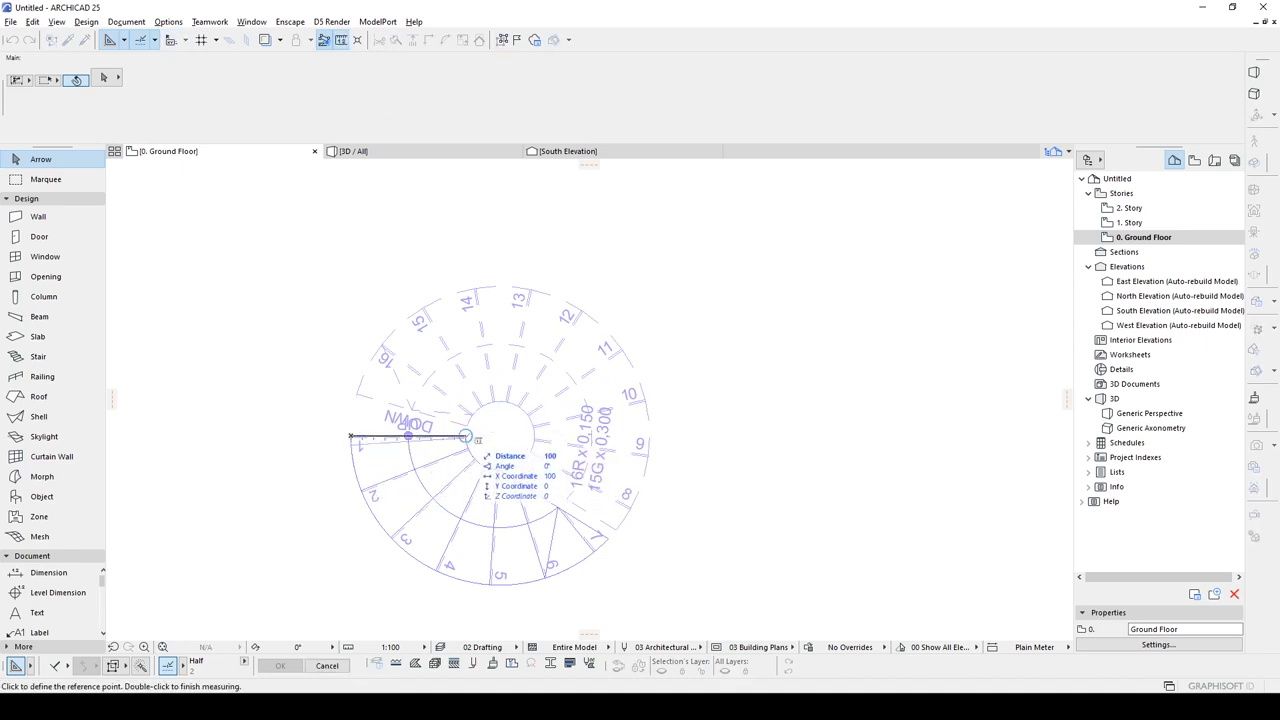
key(Escape)
Step: Set the circular stair's total width to 120
click(467, 440)
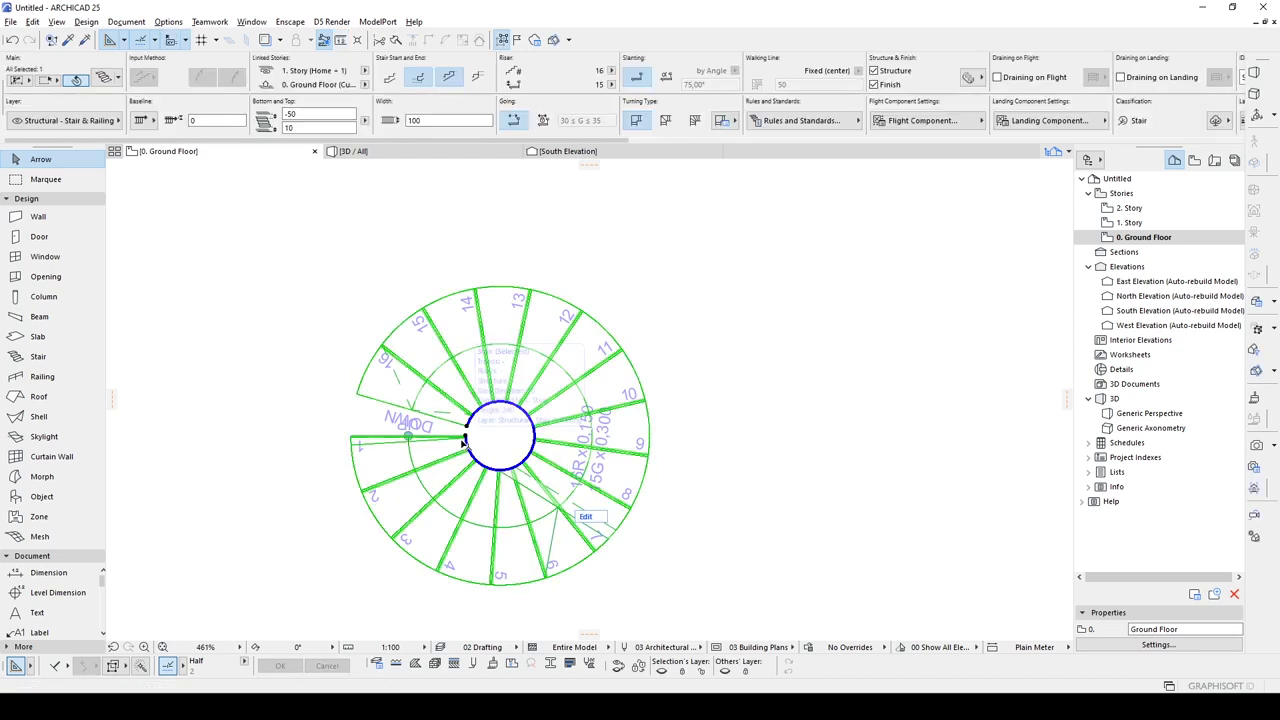
click(431, 120)
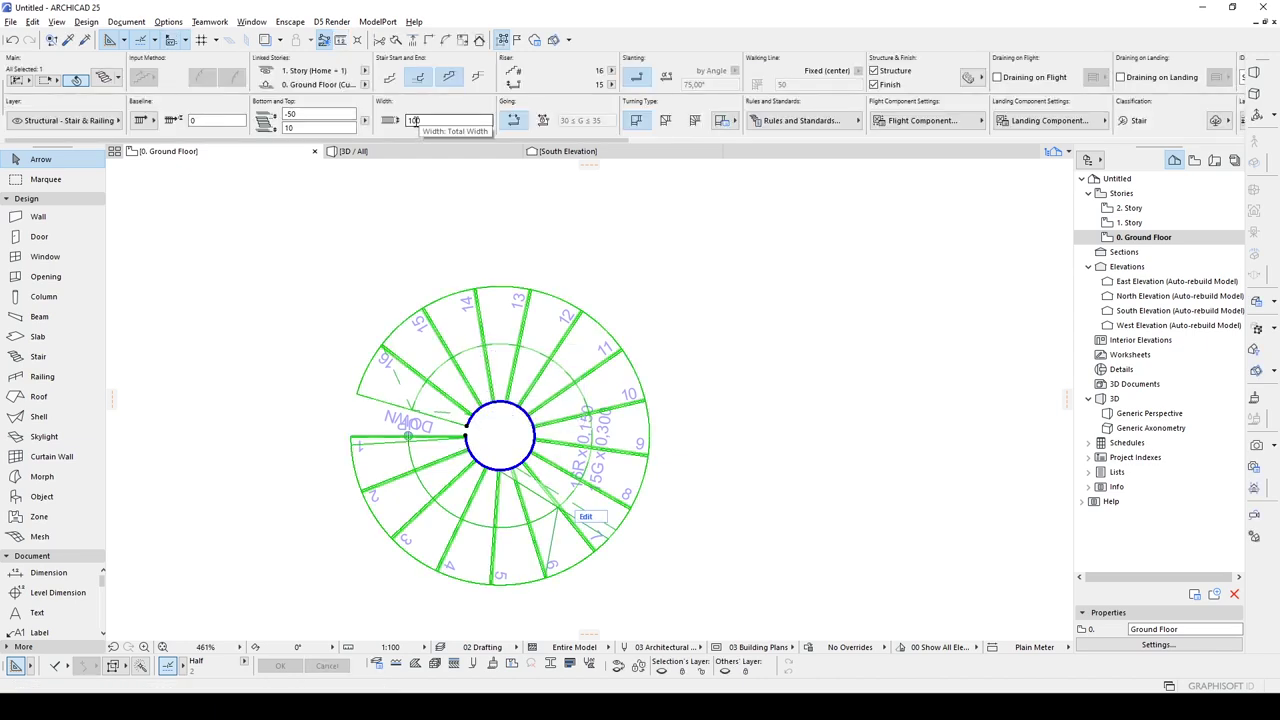
text(120)
key(Return)
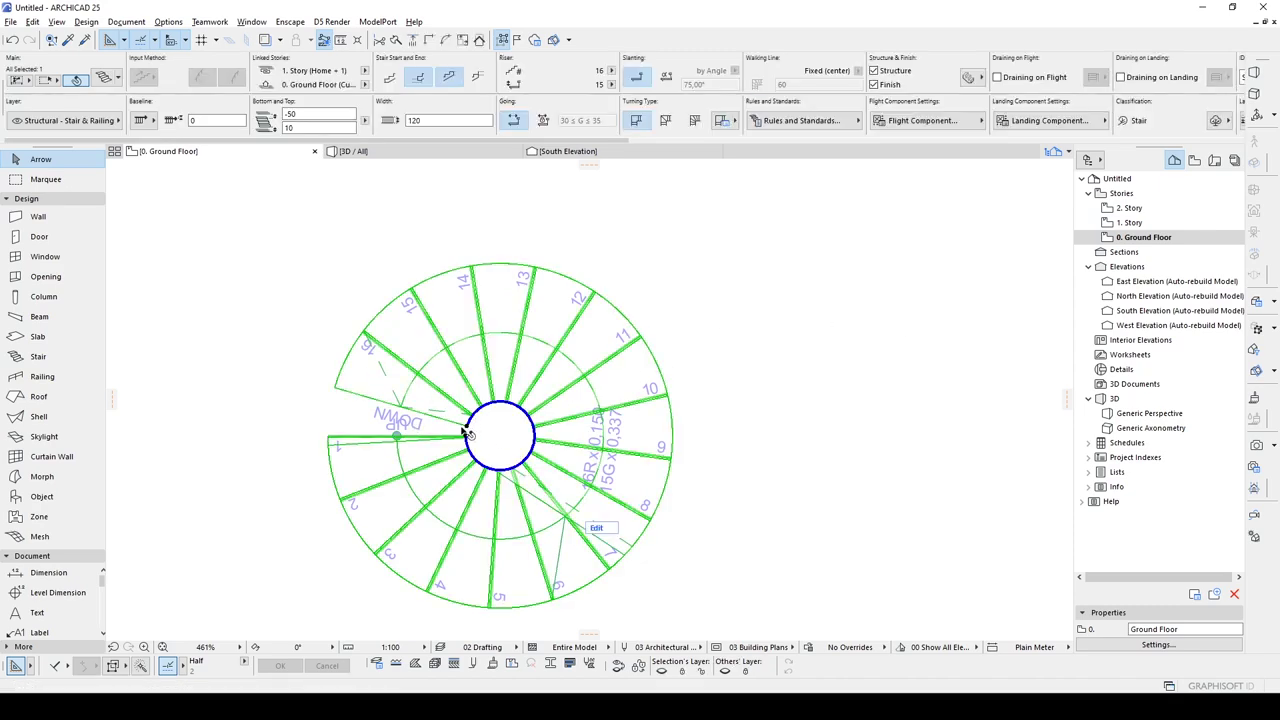
scroll(518, 440, up, 3)
click(535, 432)
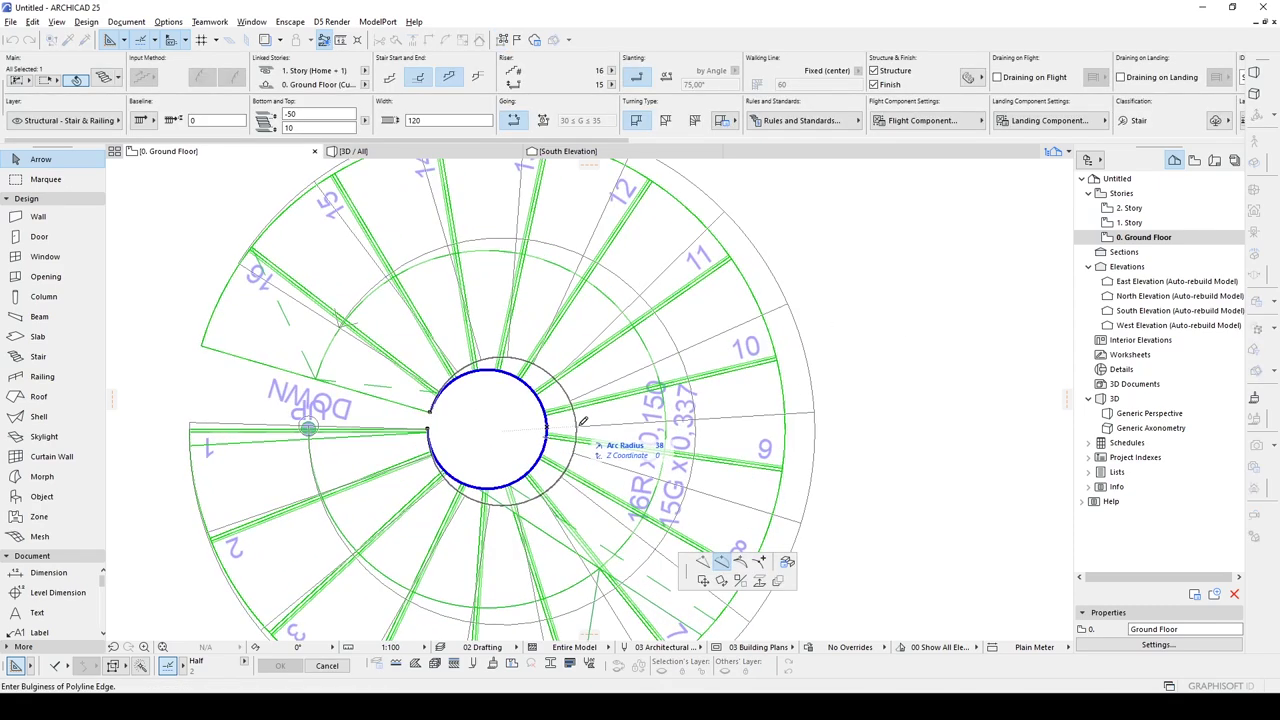
click(562, 399)
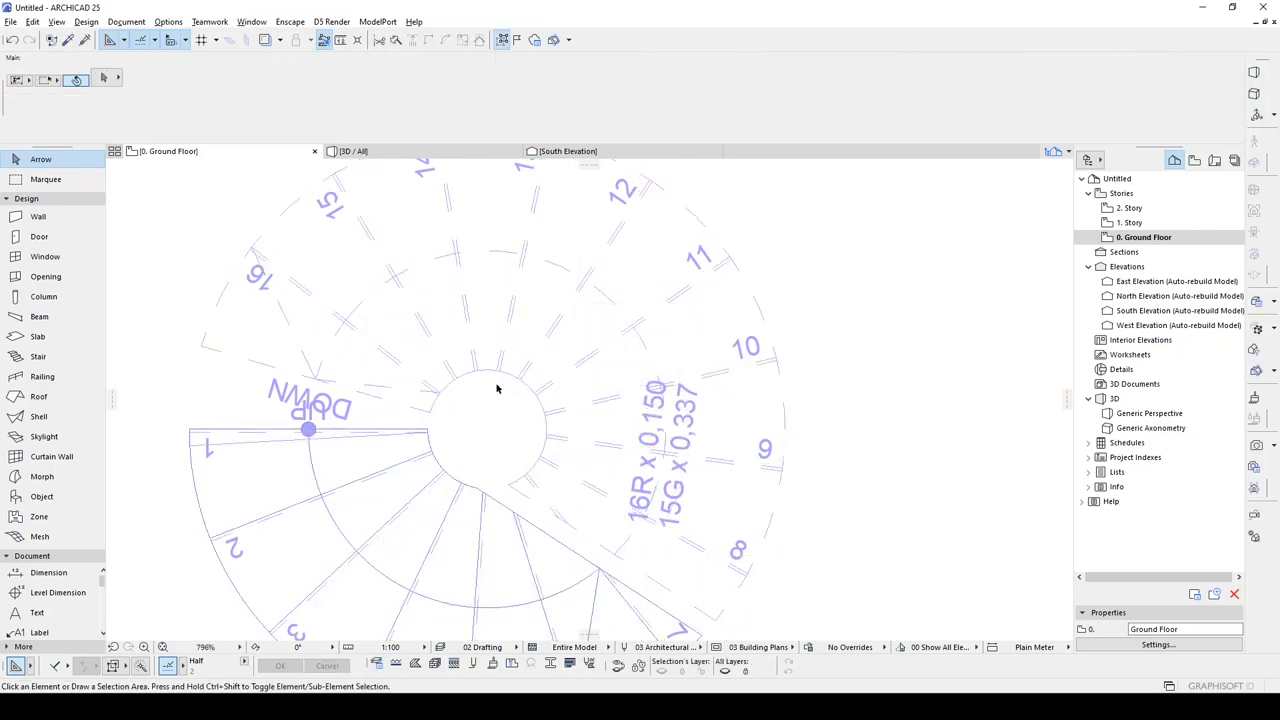
Step: Draw a short diagonal line about 9 long from the centre of the circular stair and delete it
key(l)
scroll(485, 424, up, 3)
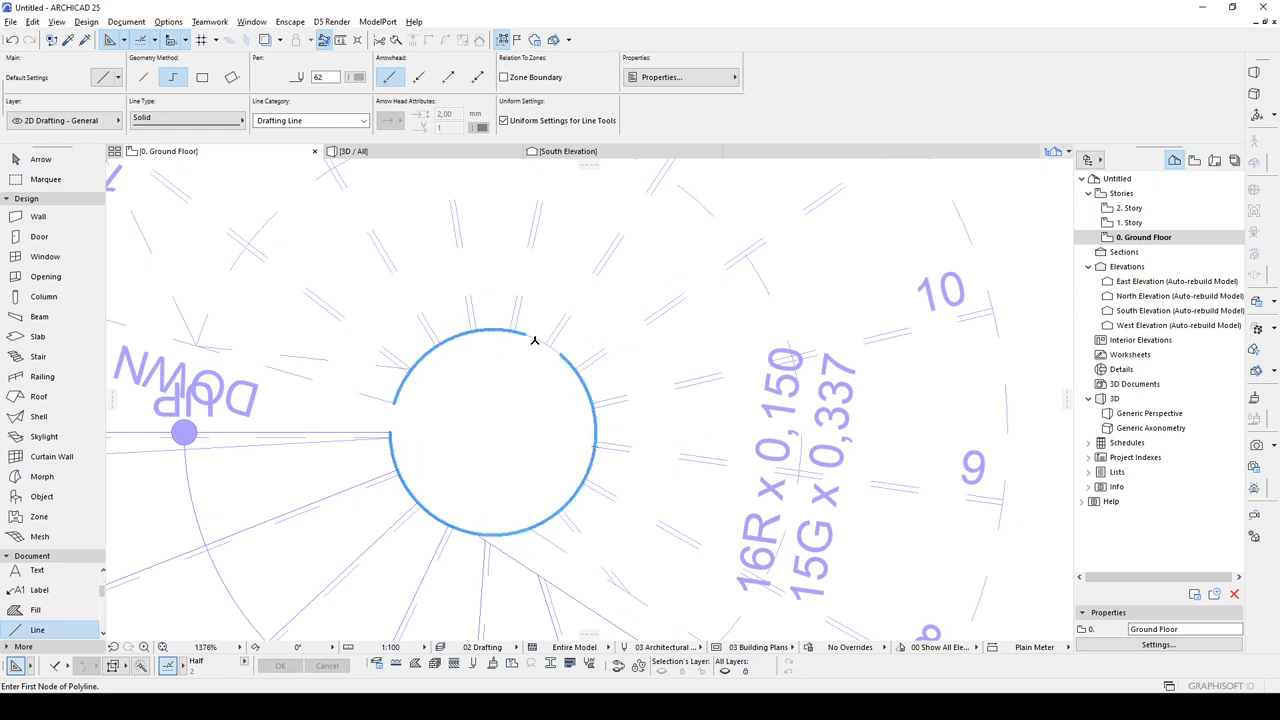
scroll(491, 427, down, 2)
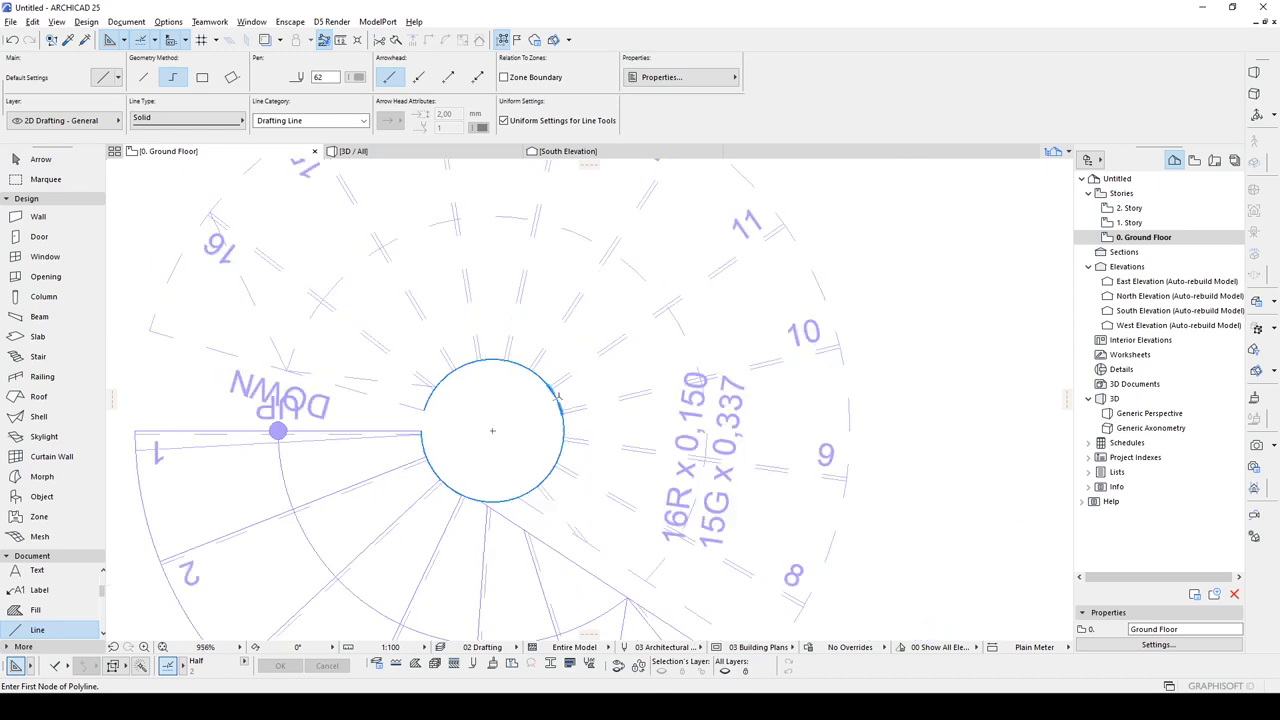
click(491, 428)
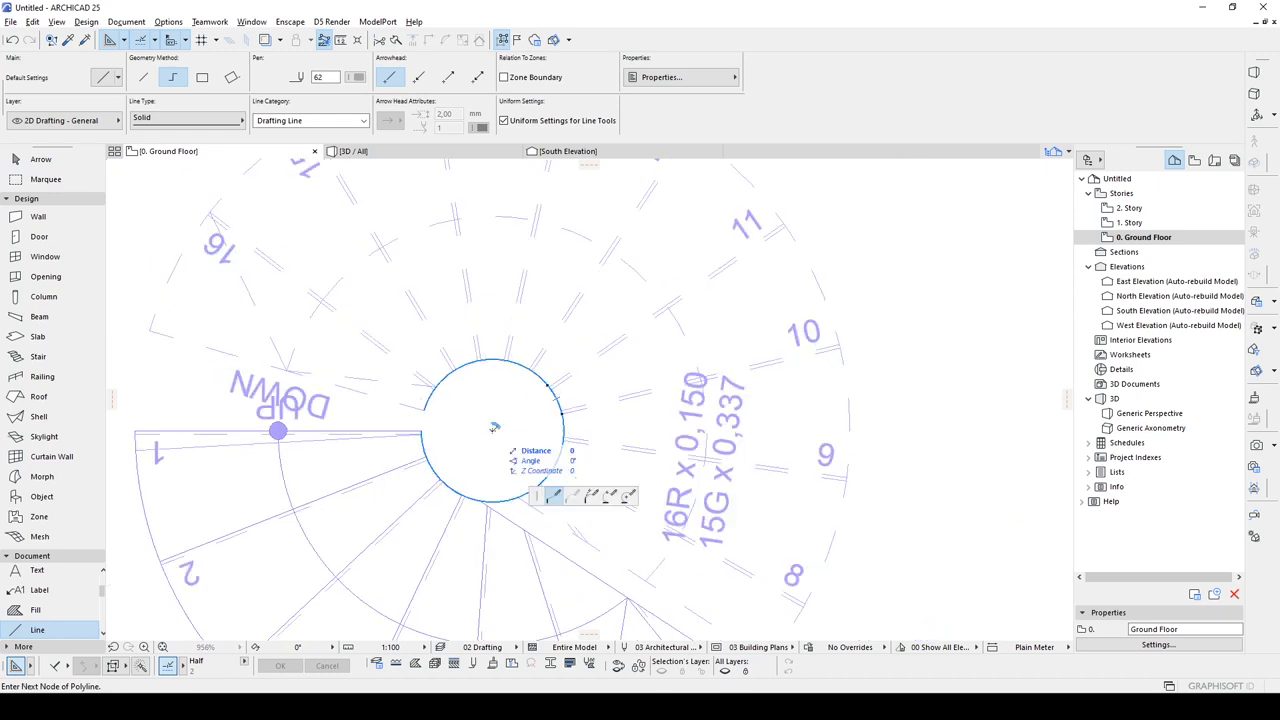
scroll(508, 443, up, 3)
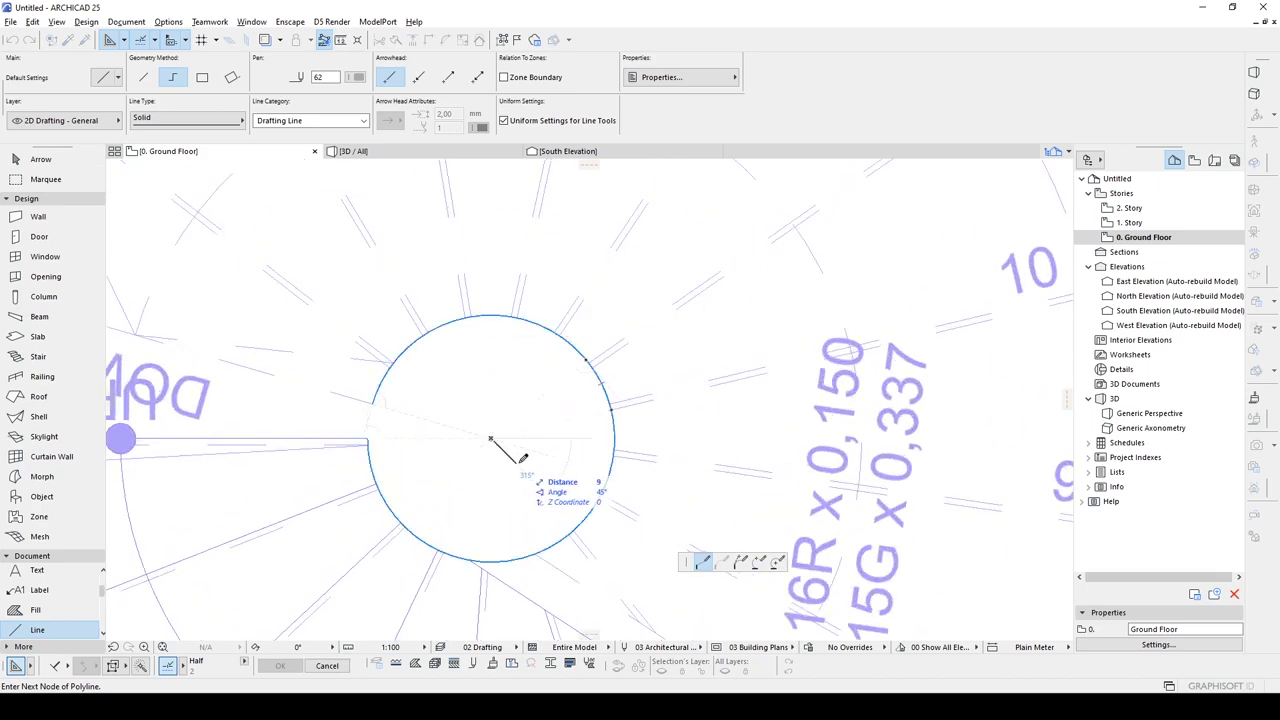
double_click(516, 463)
key(Escape)
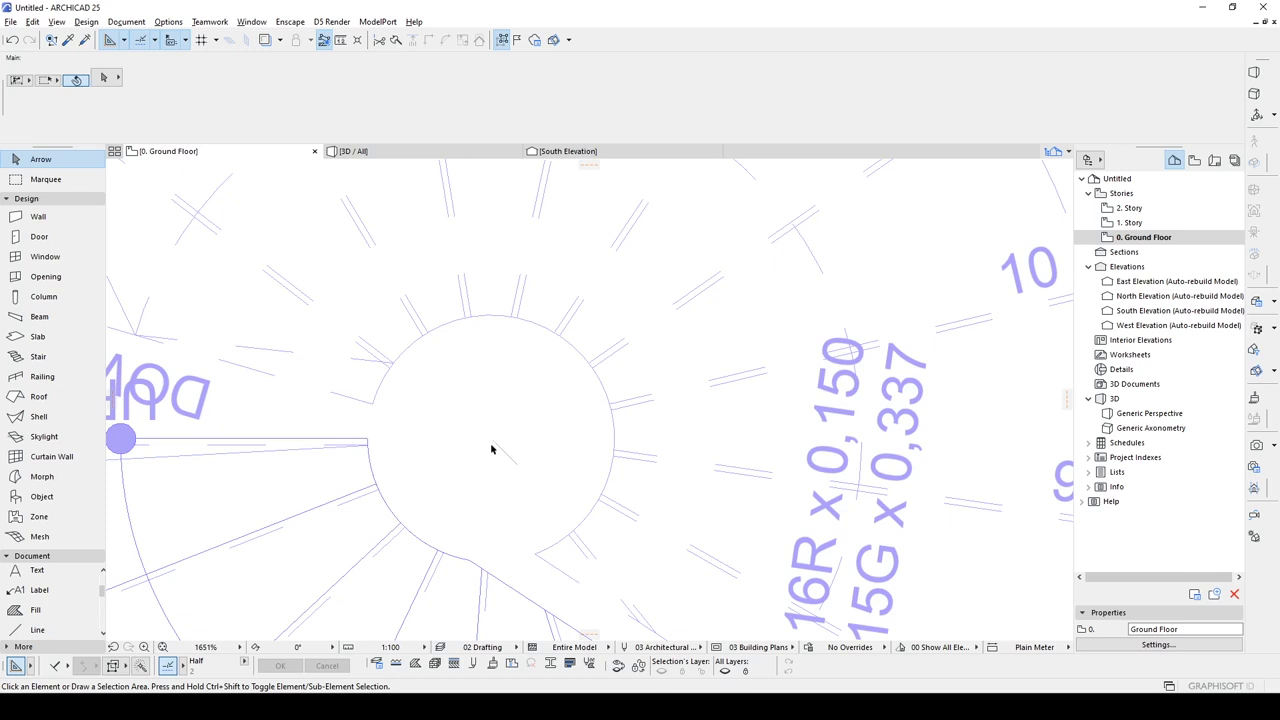
click(495, 448)
key(Delete)
Step: Draw a guide circle of radius 50 around the circular stair's centre and select the stair
key(c)
scroll(631, 363, down, 3)
middle_drag(631, 363, 611, 443)
mouse_move(775, 228)
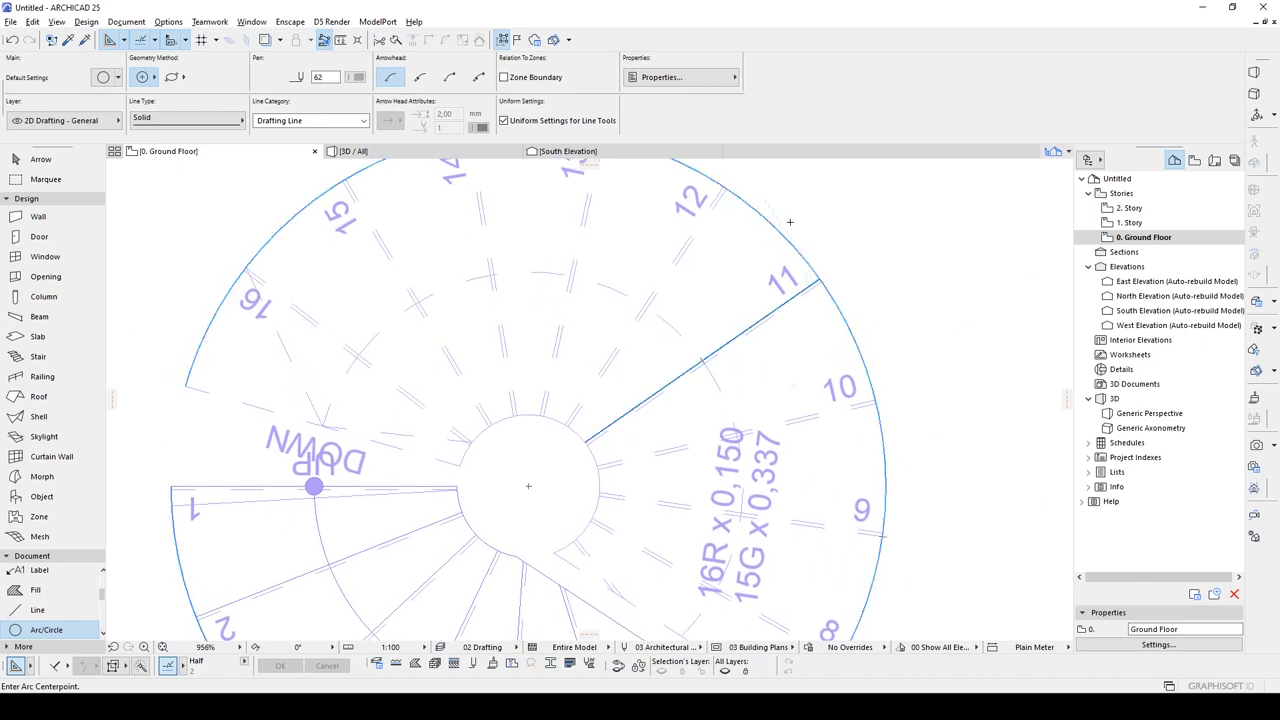
click(529, 485)
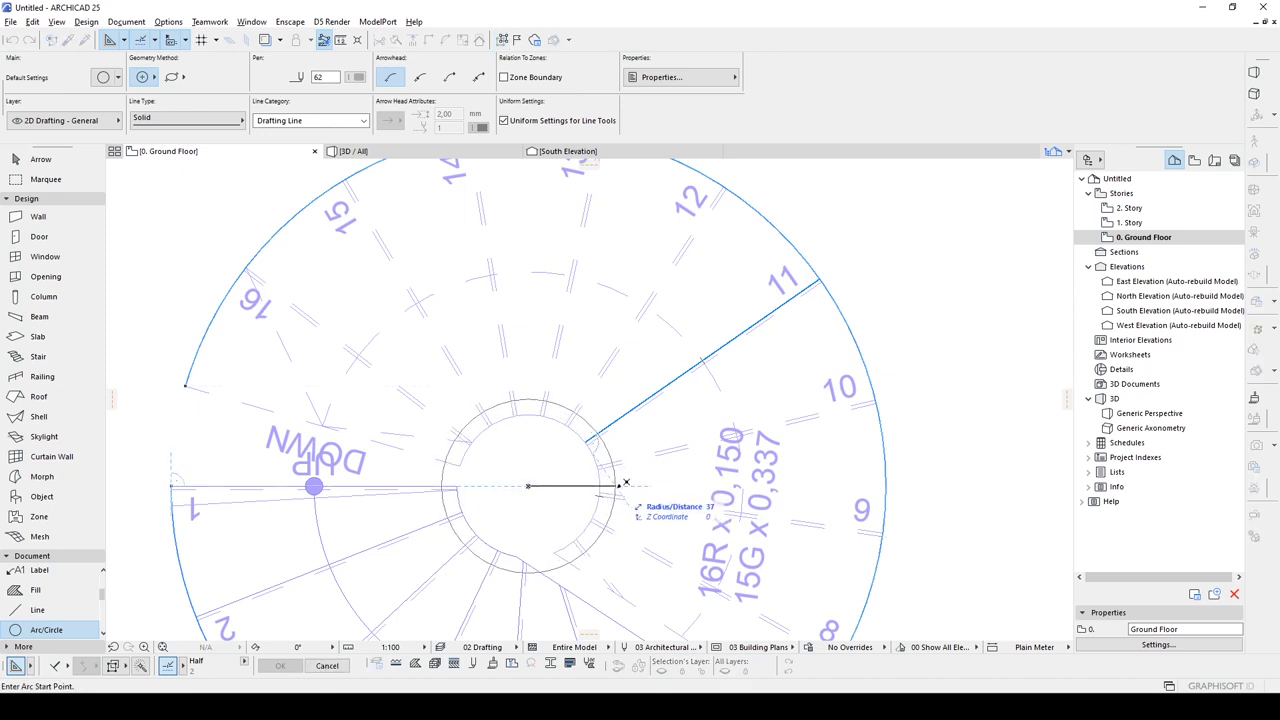
text(5)
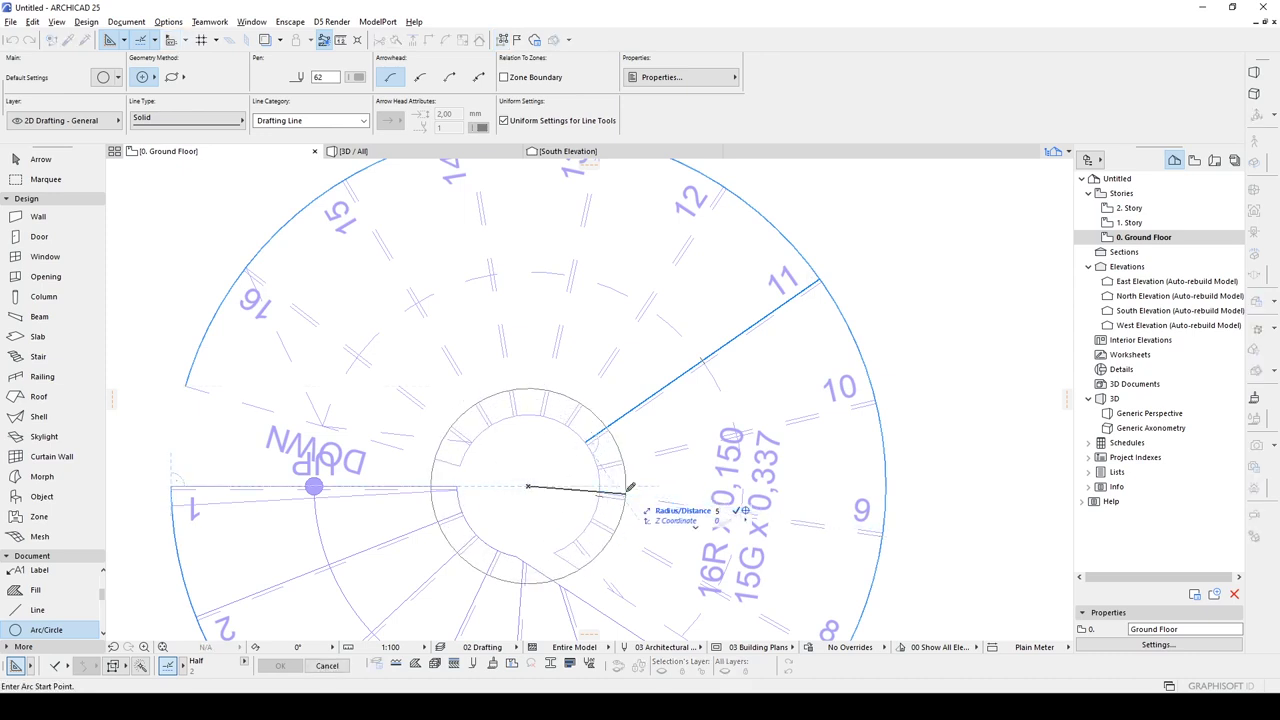
click(646, 405)
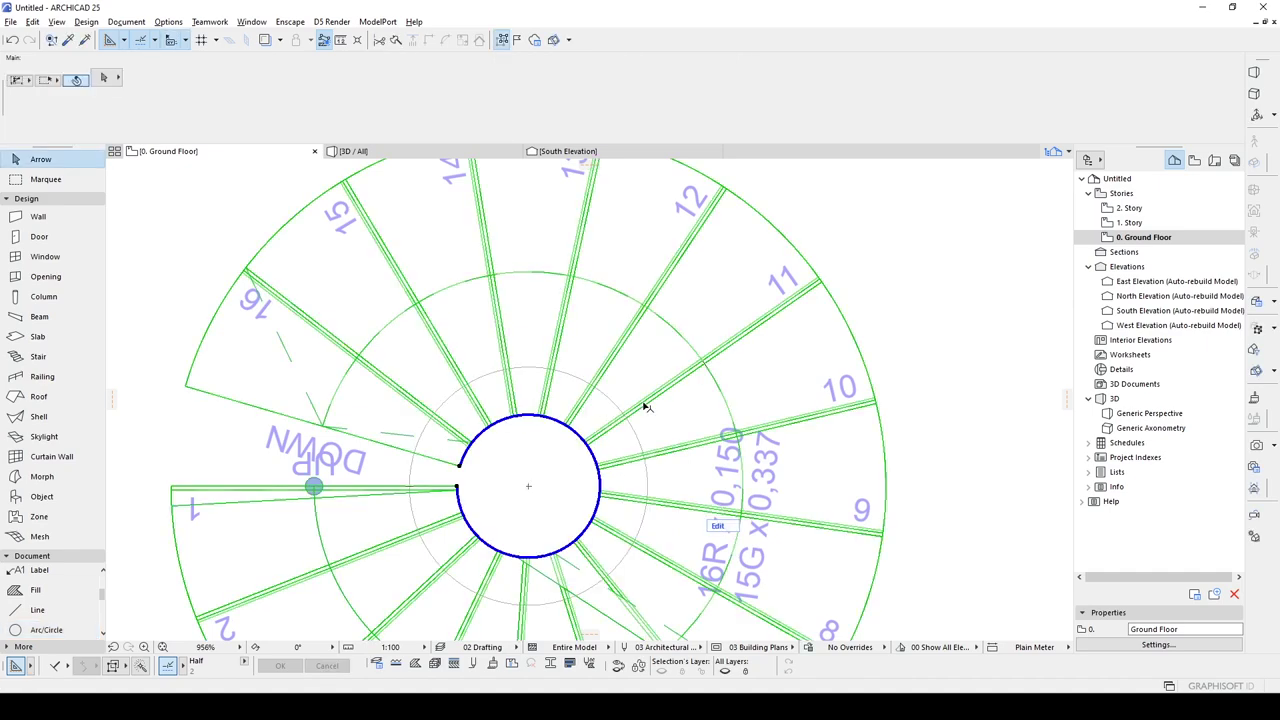
middle_drag(513, 426, 775, 347)
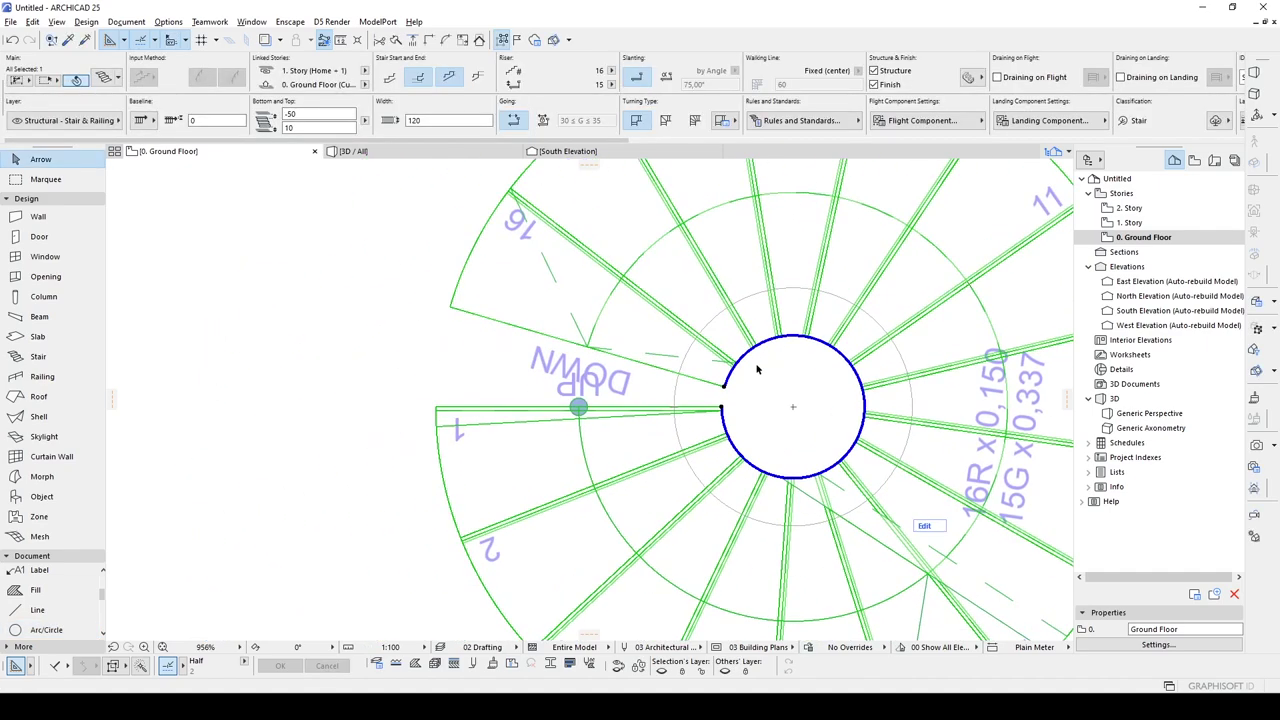
Step: Reposition the start and end nodes of the circular stair's baseline onto the radius 50 guide circle
scroll(733, 391, up, 2)
click(713, 421)
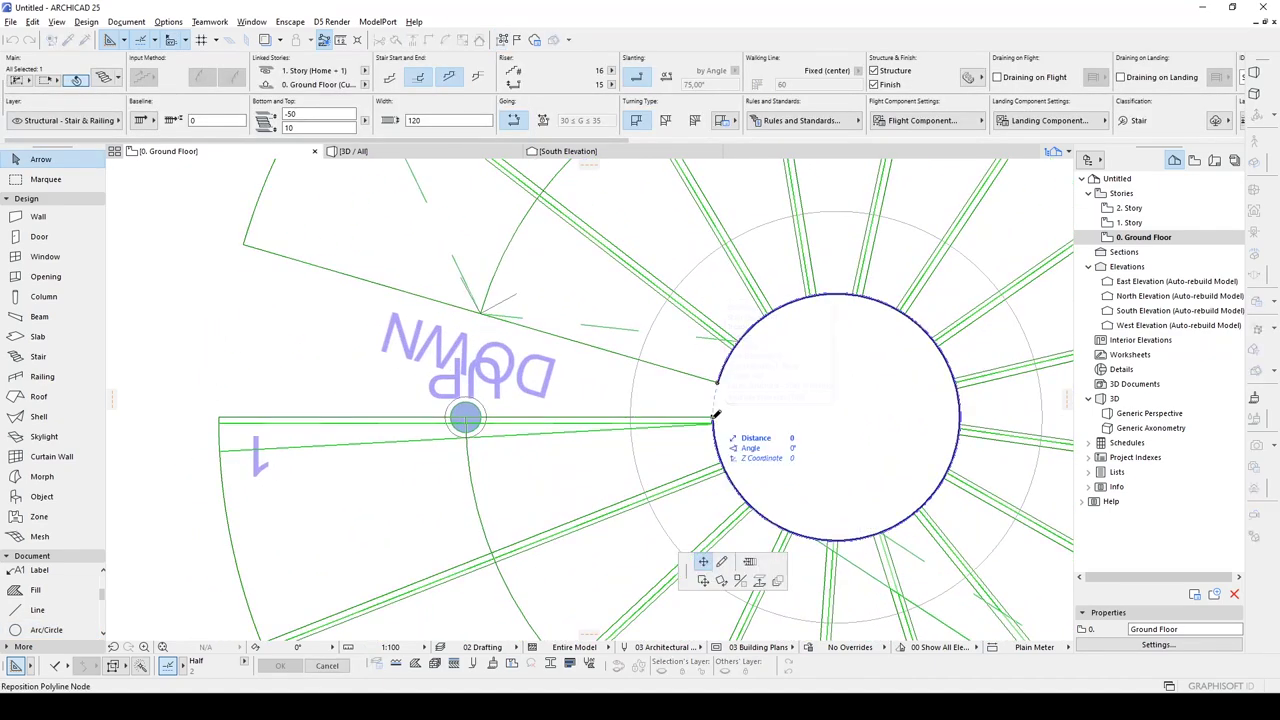
click(632, 409)
scroll(634, 410, down, 3)
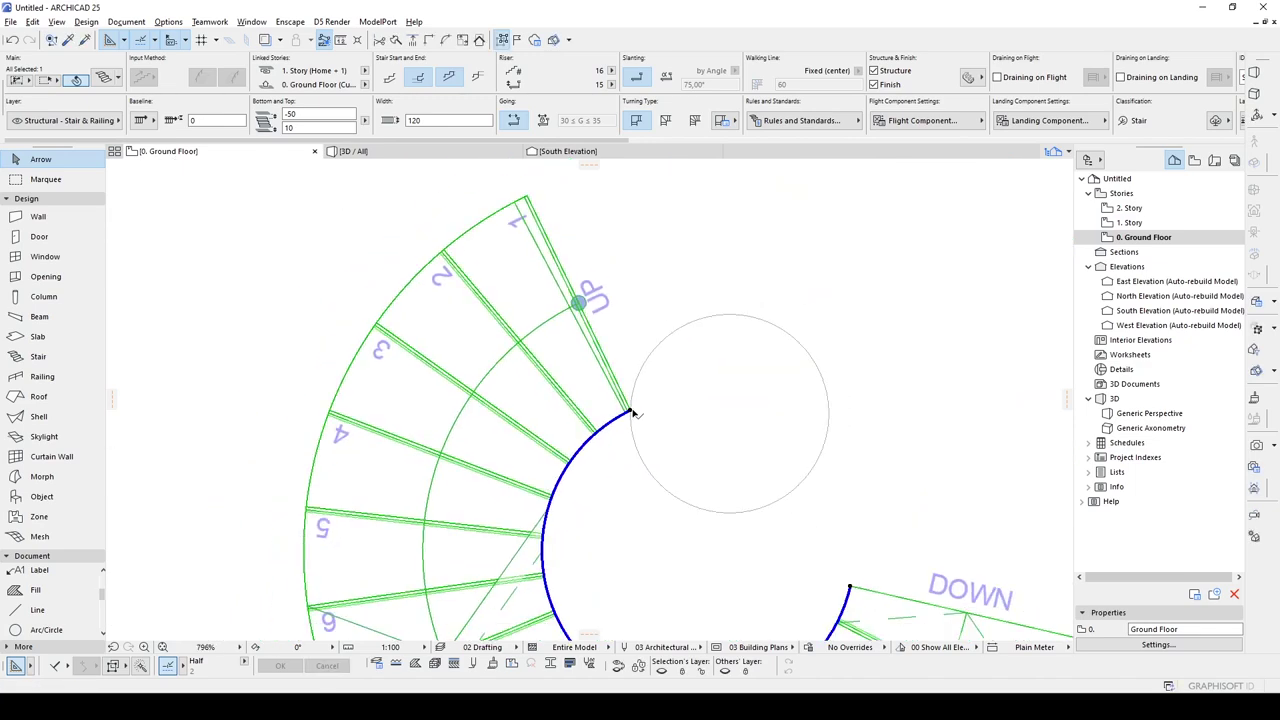
scroll(637, 367, down, 2)
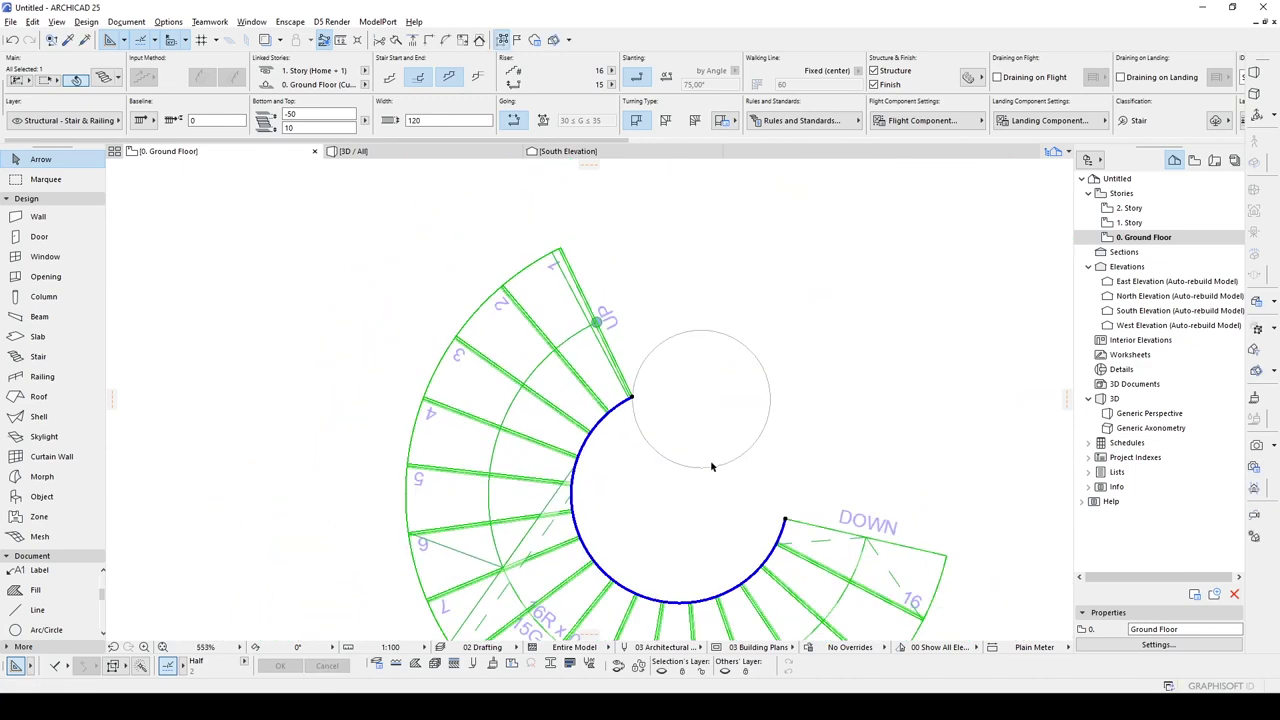
click(785, 521)
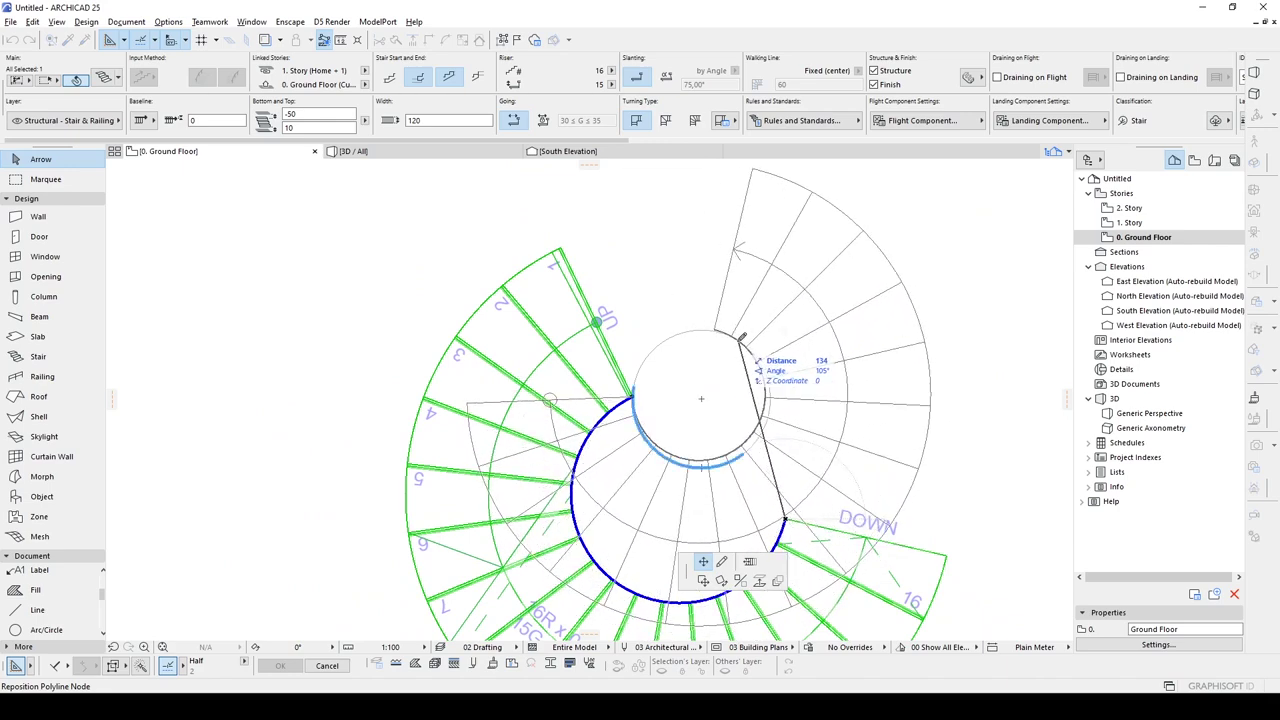
click(741, 338)
scroll(665, 278, up, 3)
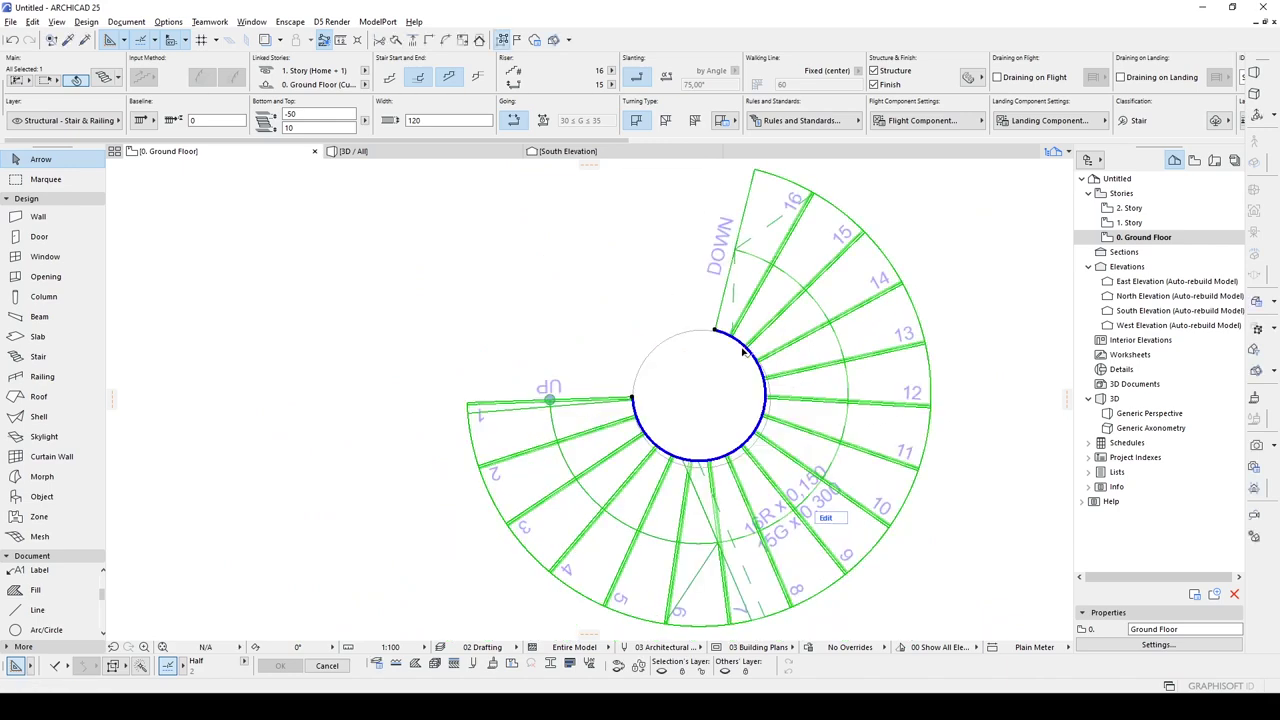
Step: Shift the end node of the stair's baseline a little further along the guide circle
scroll(668, 281, up, 3)
click(686, 285)
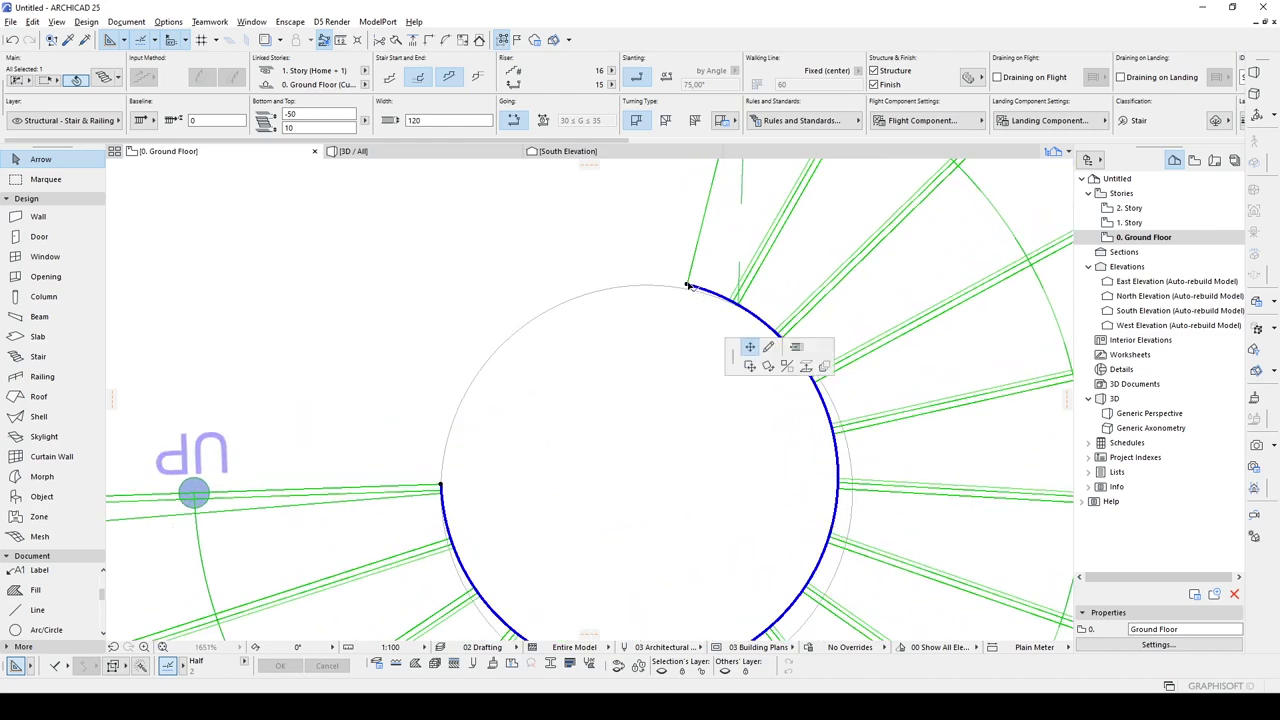
click(662, 283)
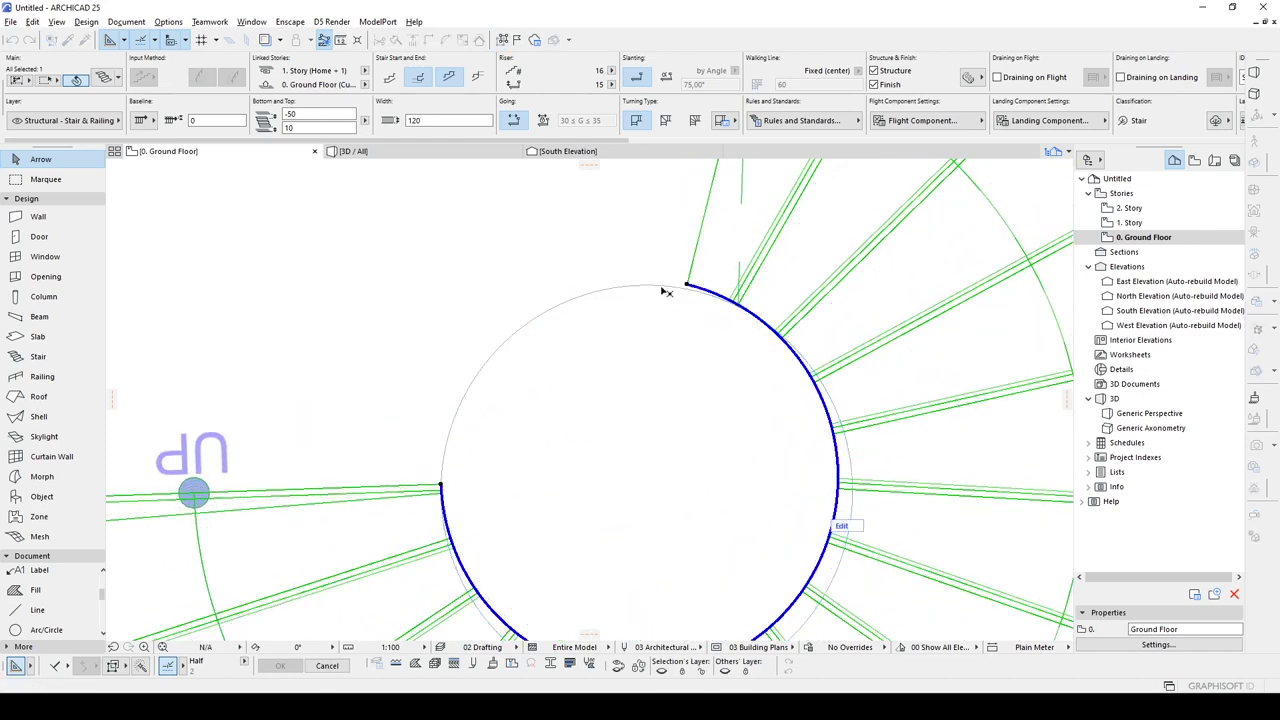
middle_drag(685, 355, 699, 243)
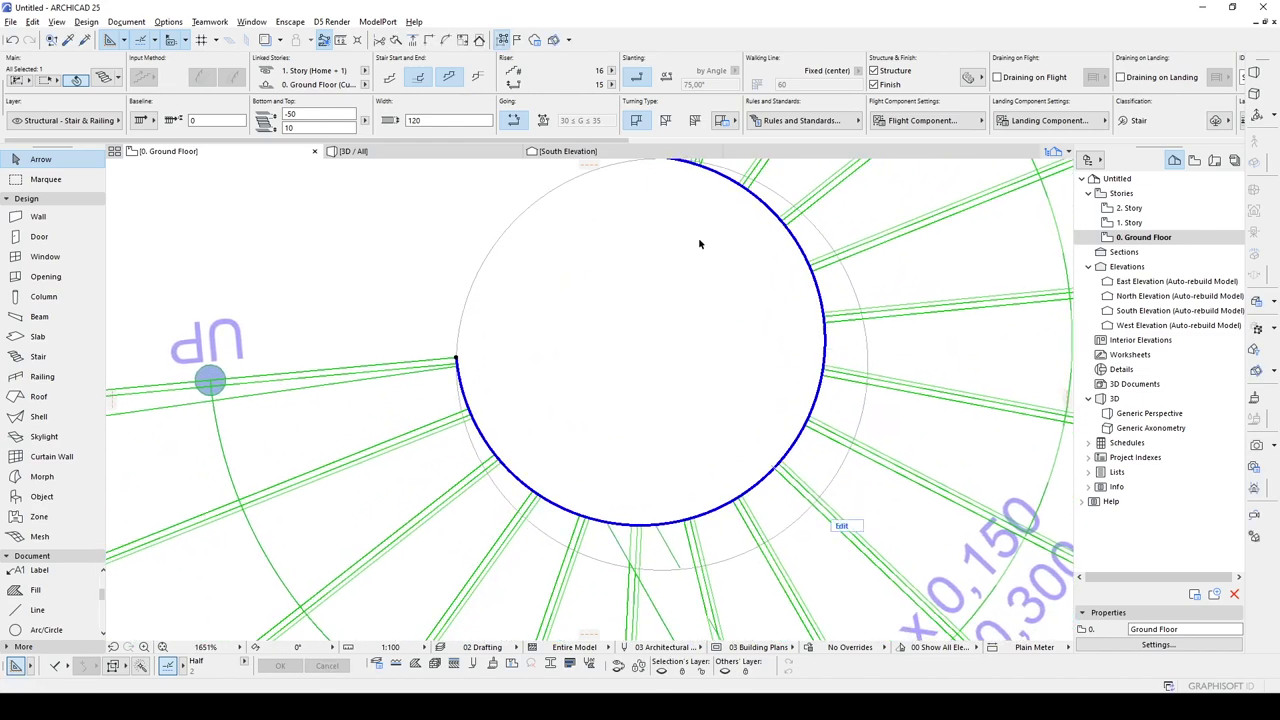
Step: Adjust the curvature of the stair's baseline arc to match the guide circle
click(797, 450)
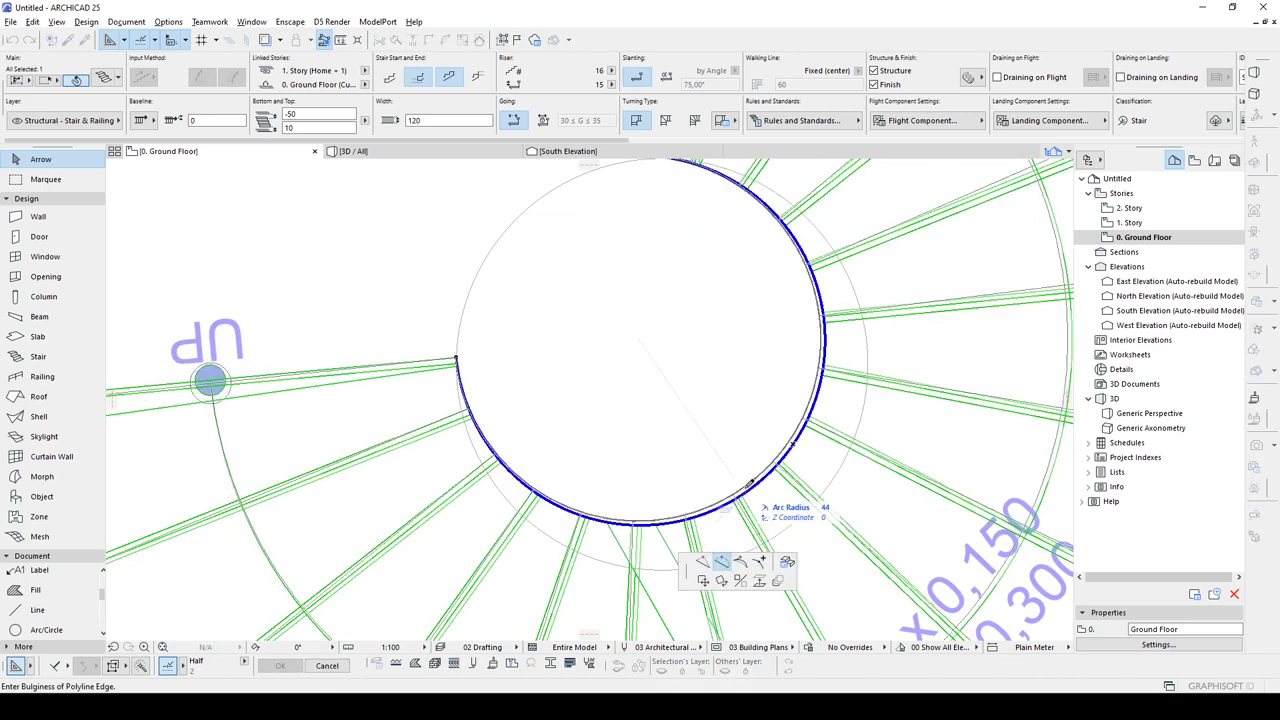
middle_drag(746, 487, 668, 407)
click(666, 472)
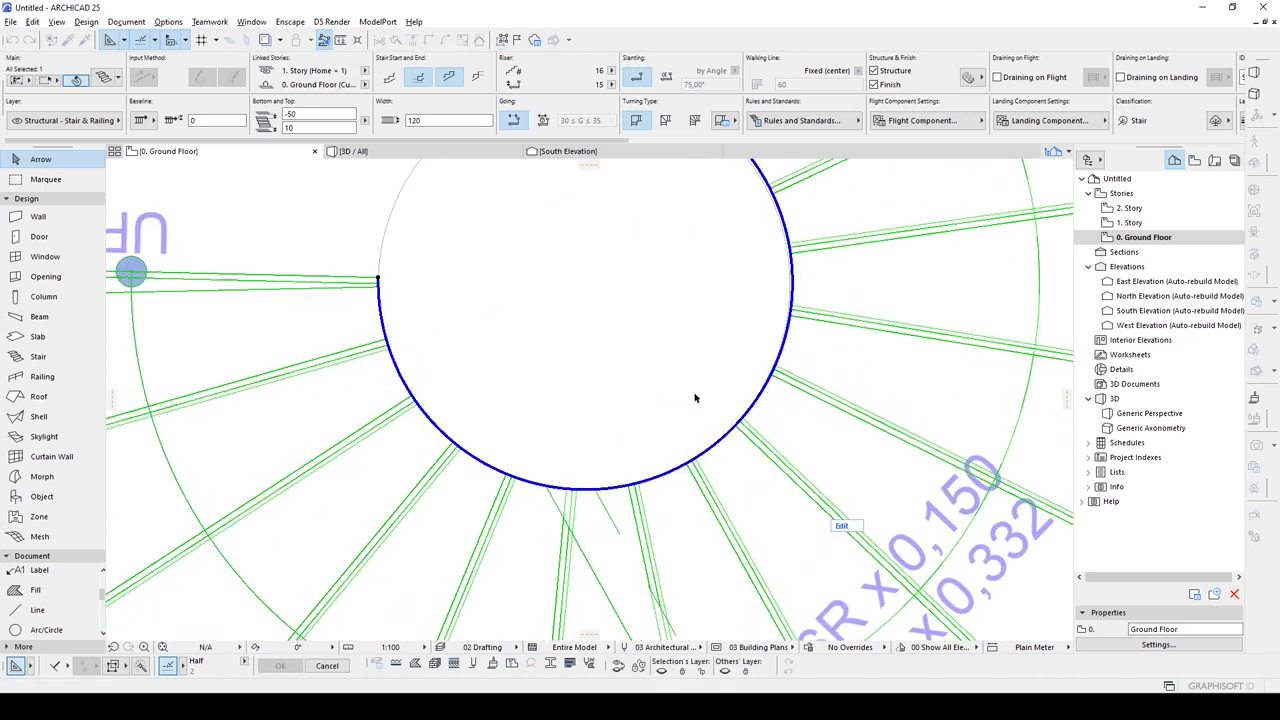
scroll(740, 470, down, 5)
scroll(703, 383, up, 8)
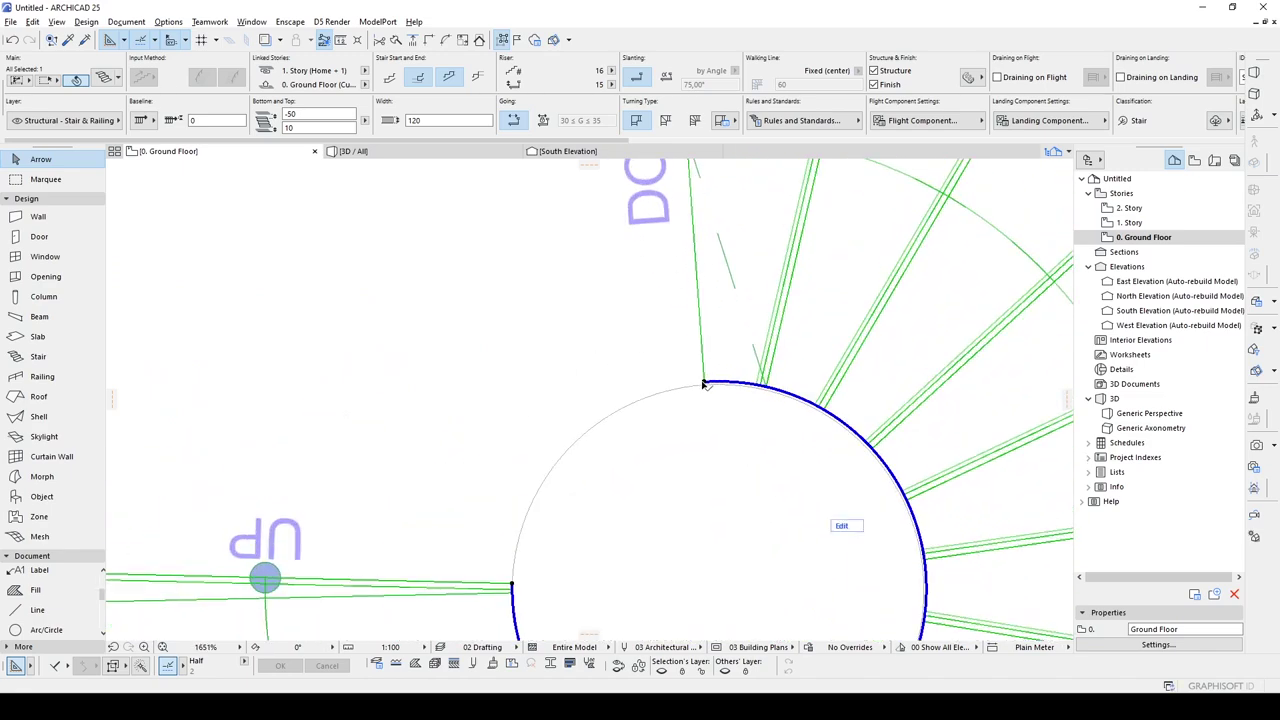
Step: Snap the end node of the stair's baseline to the guide circle and deselect the stair
click(705, 383)
key(Escape)
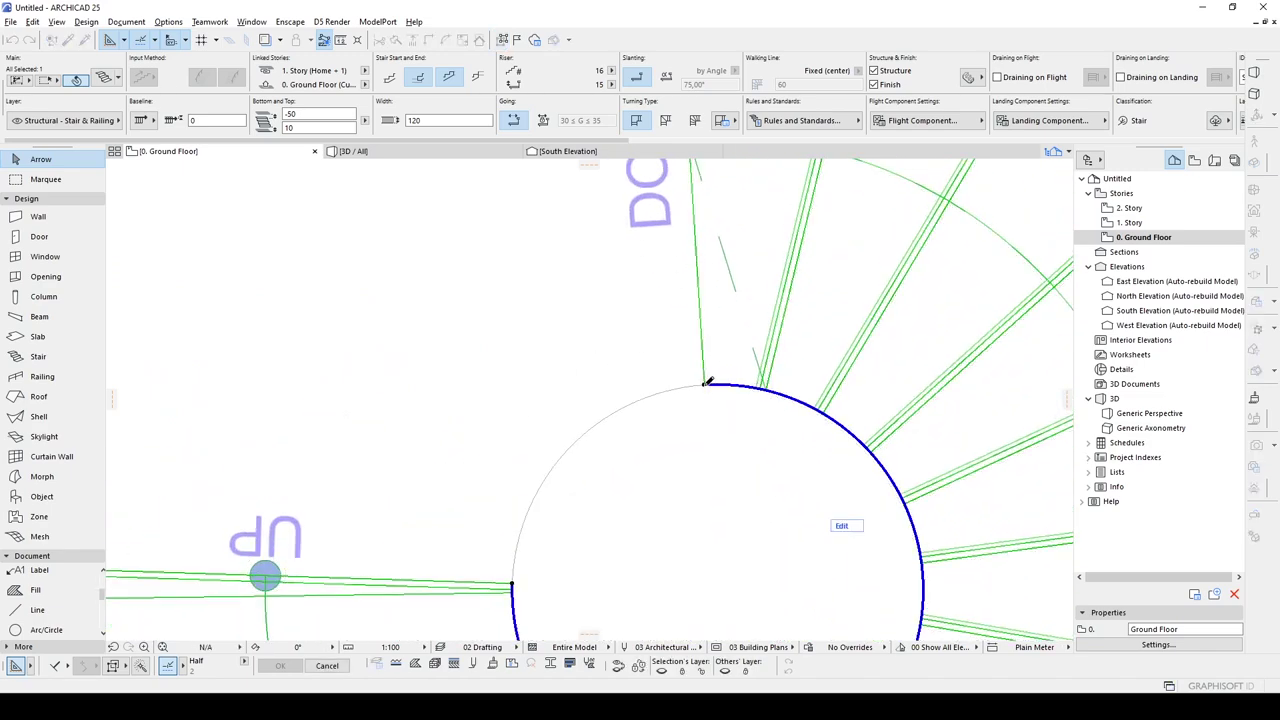
scroll(718, 399, down, 1)
scroll(718, 399, down, 7)
click(921, 320)
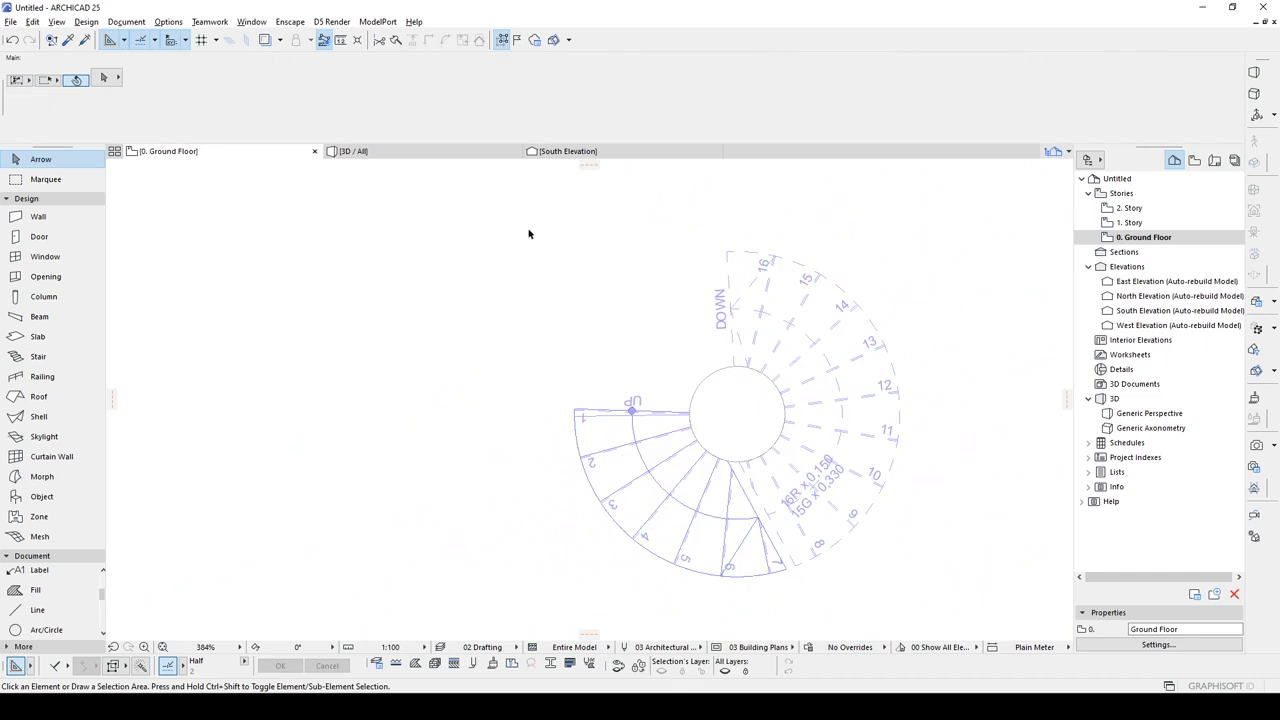
Step: Open the 3D view and examine the circular stair from several angles
click(380, 152)
shift+middle_drag(286, 320, 549, 444)
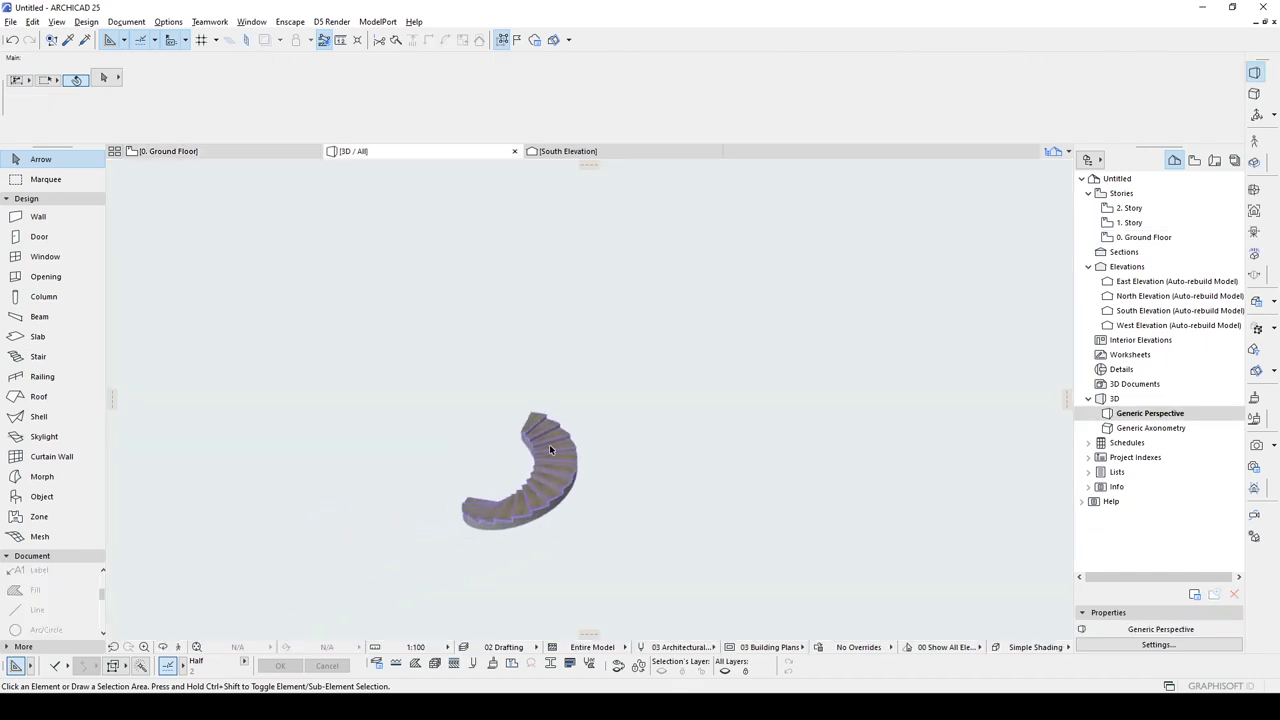
scroll(545, 452, up, 4)
shift+middle_drag(481, 484, 558, 349)
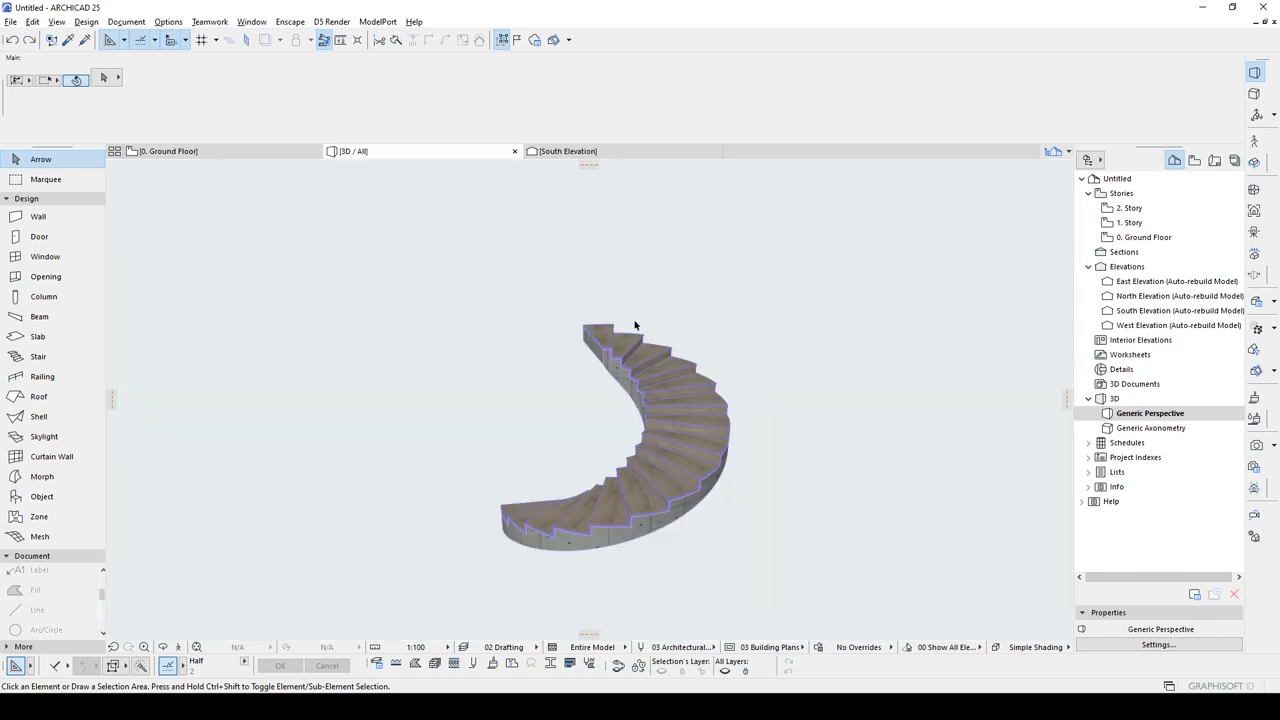
click(632, 379)
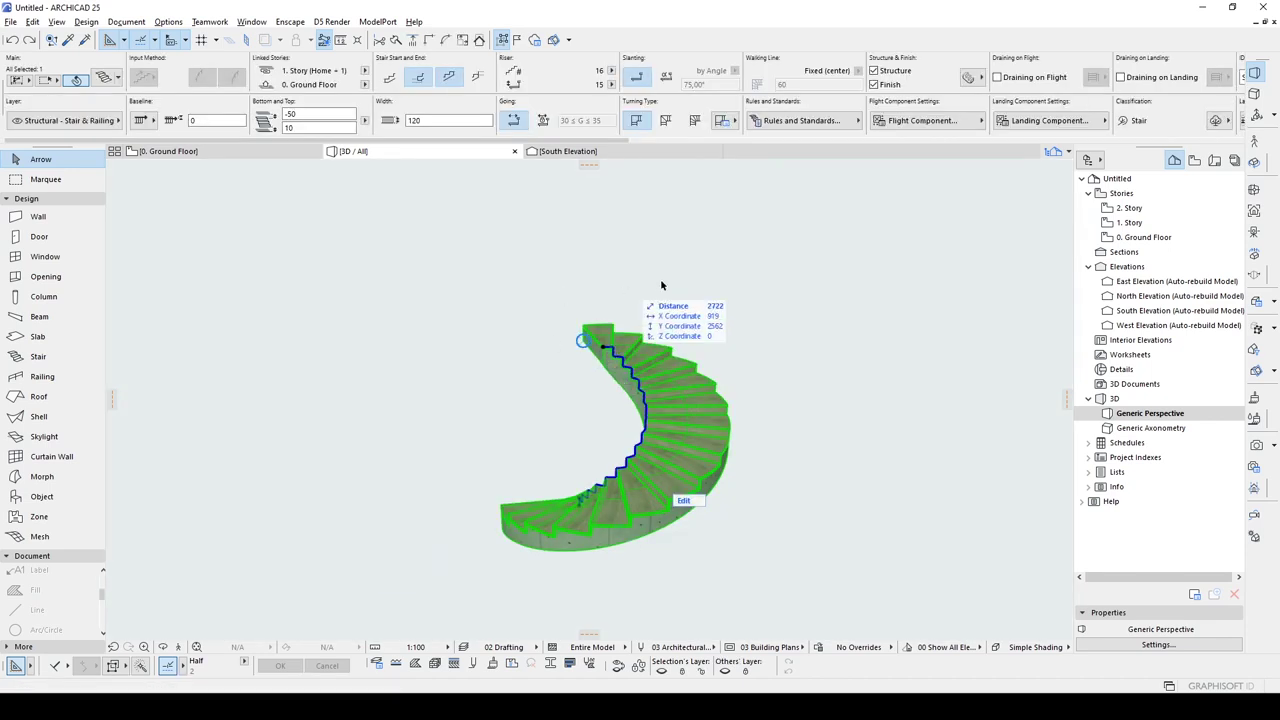
shift+middle_drag(612, 367, 617, 430)
click(645, 437)
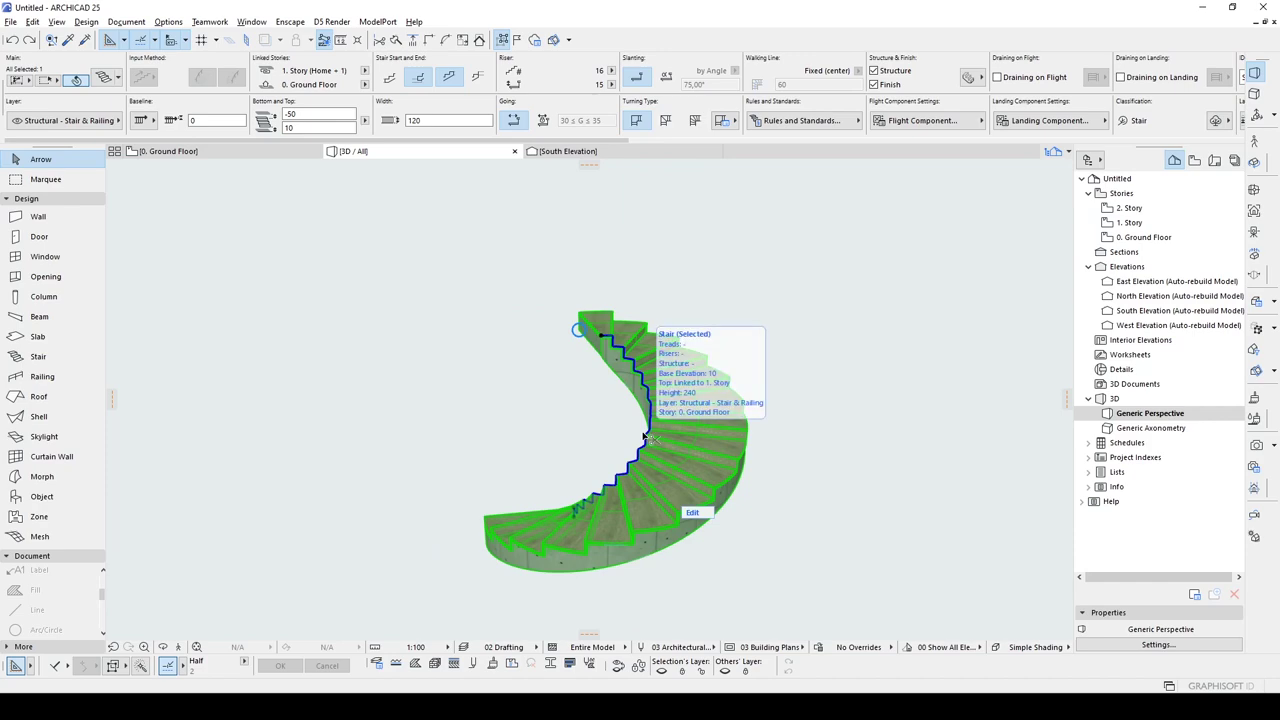
Step: In the stair's settings, link its top to 2. Story and set the number of risers to 31
double_click(645, 437)
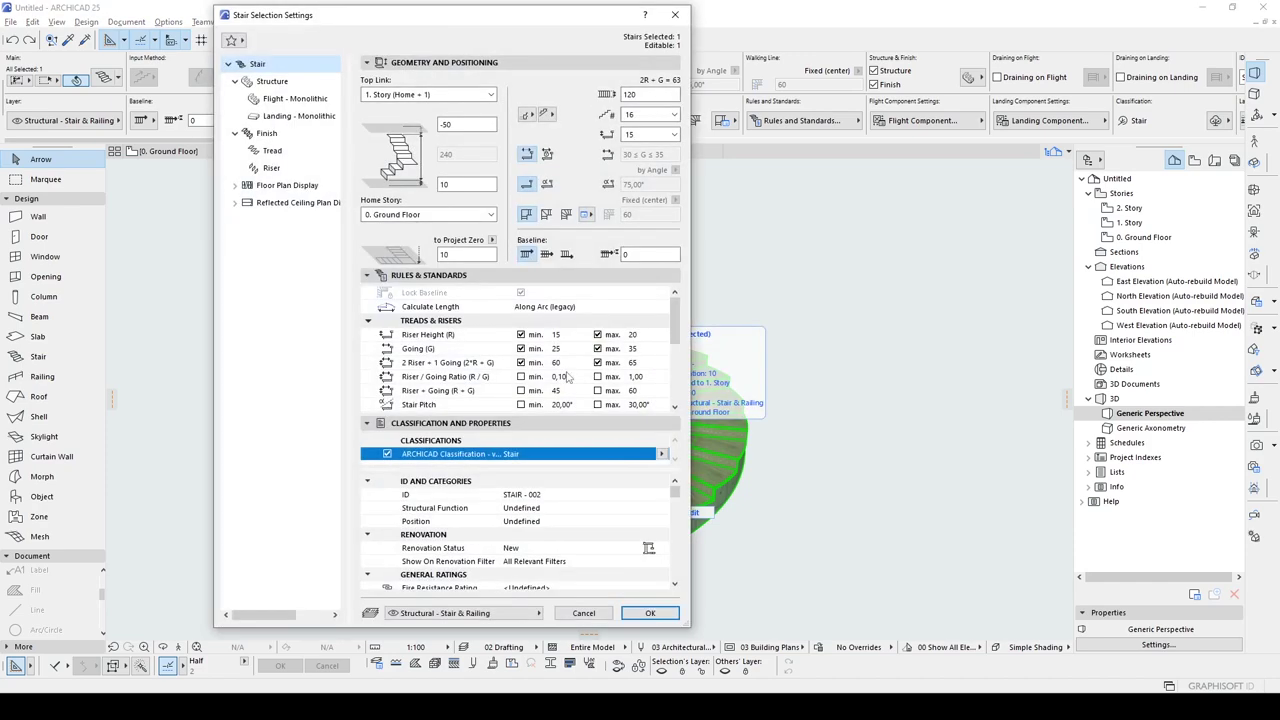
click(374, 94)
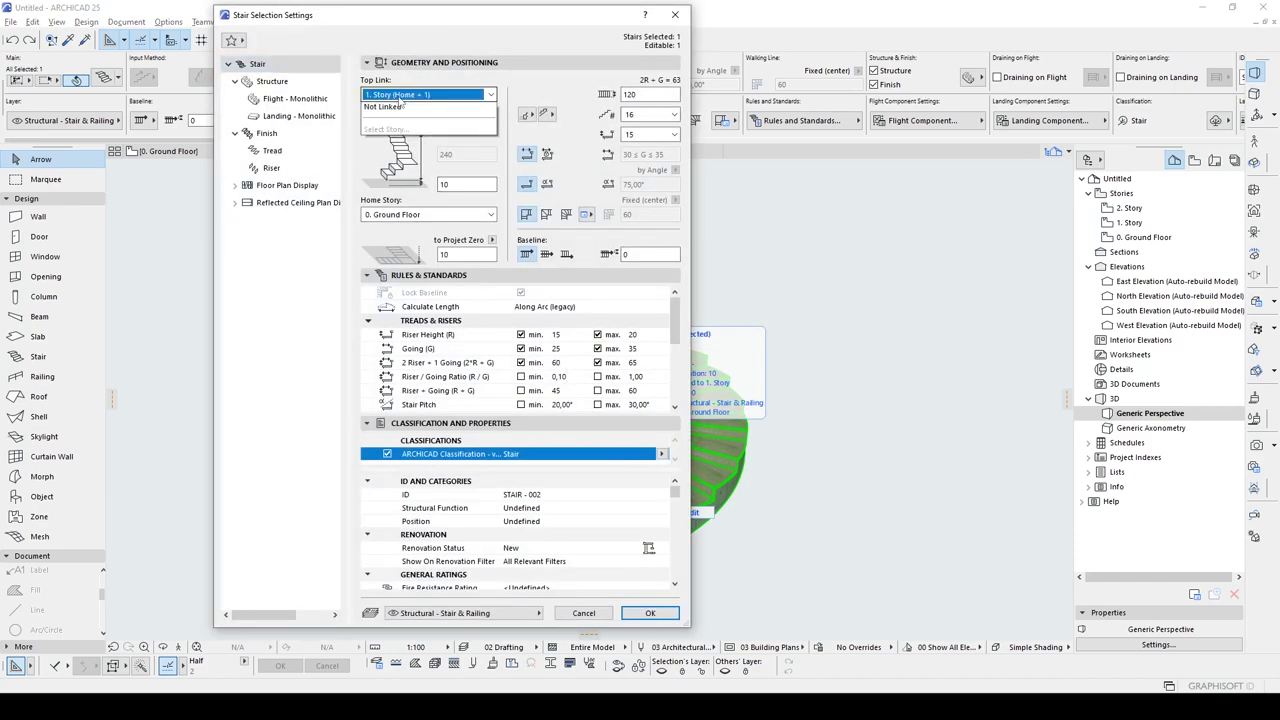
click(378, 108)
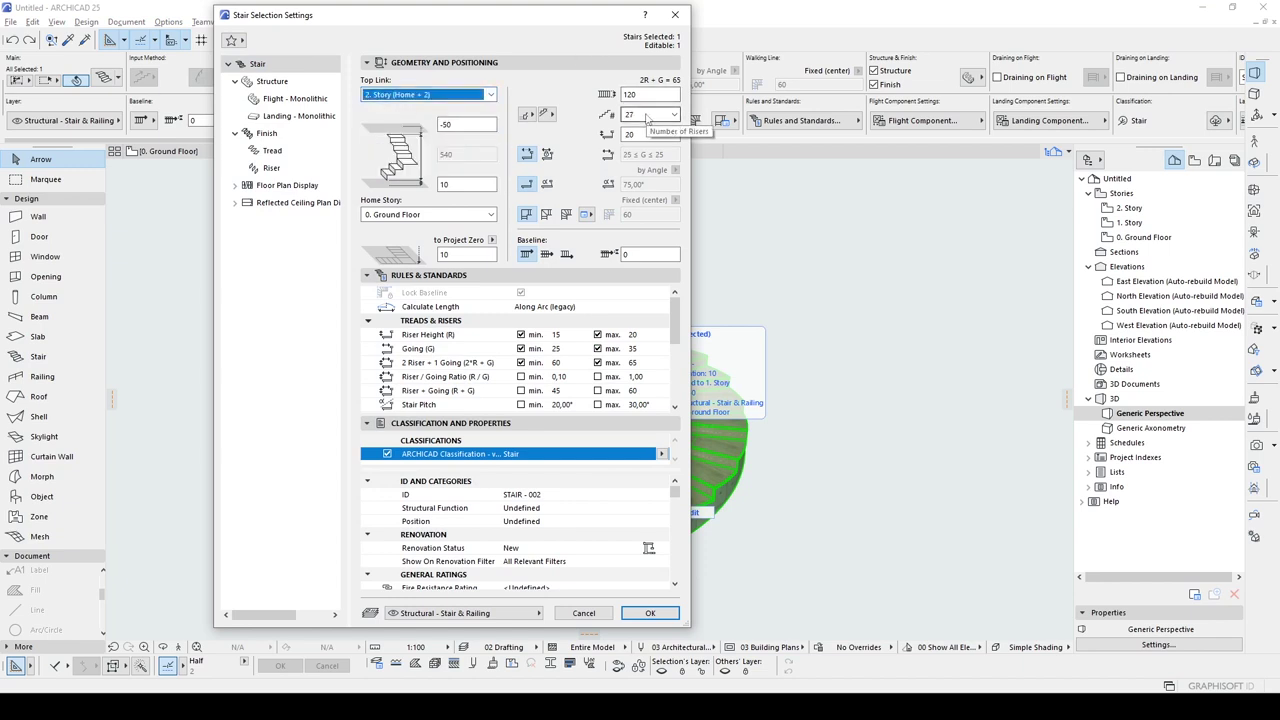
click(645, 116)
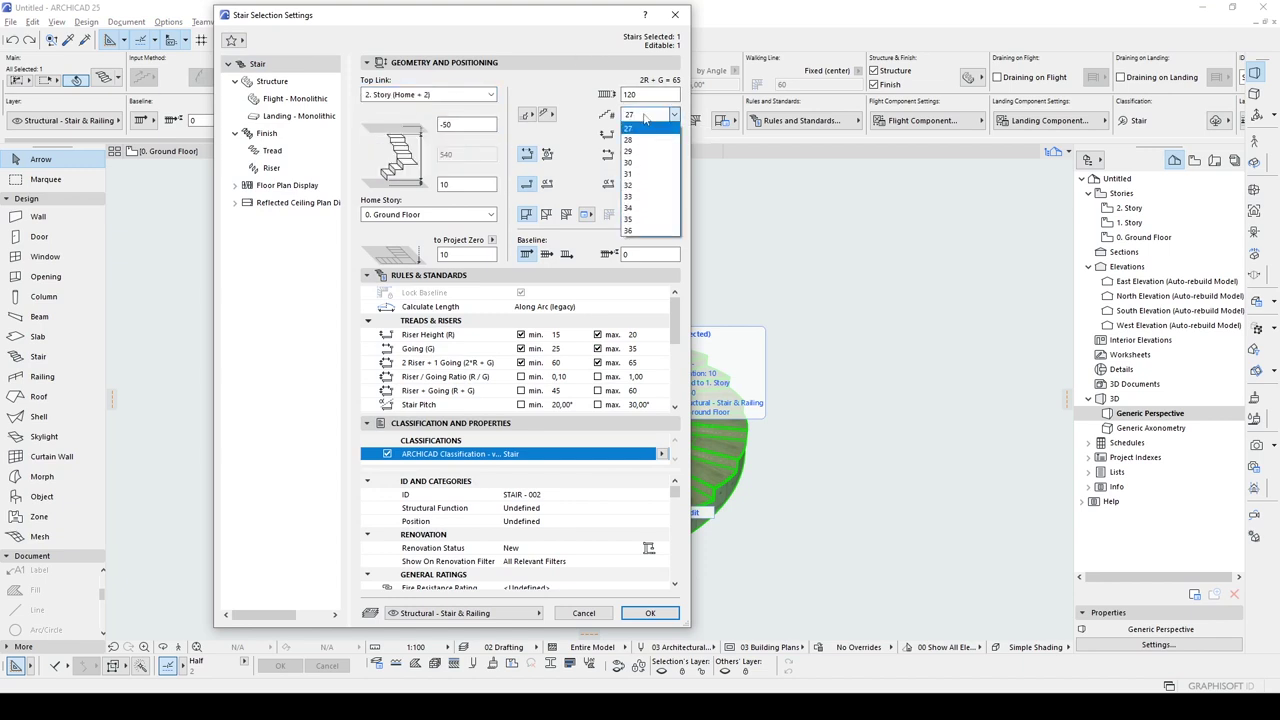
click(640, 162)
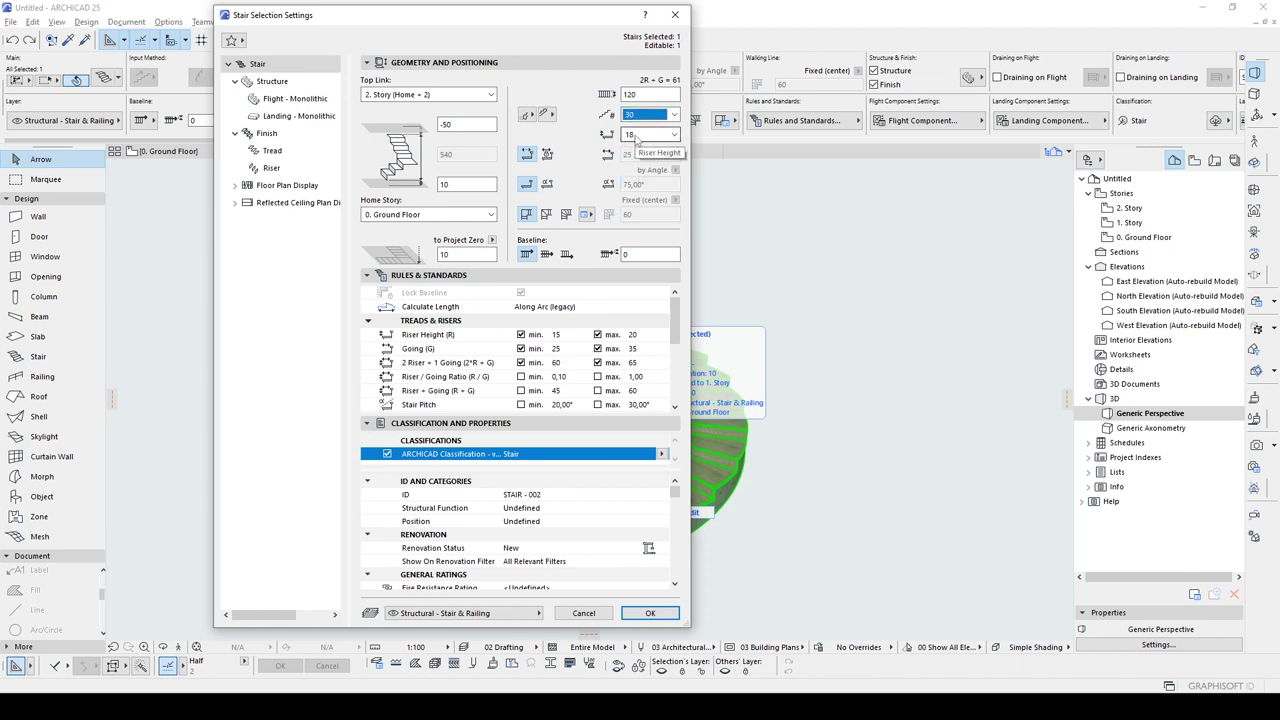
click(640, 134)
click(642, 174)
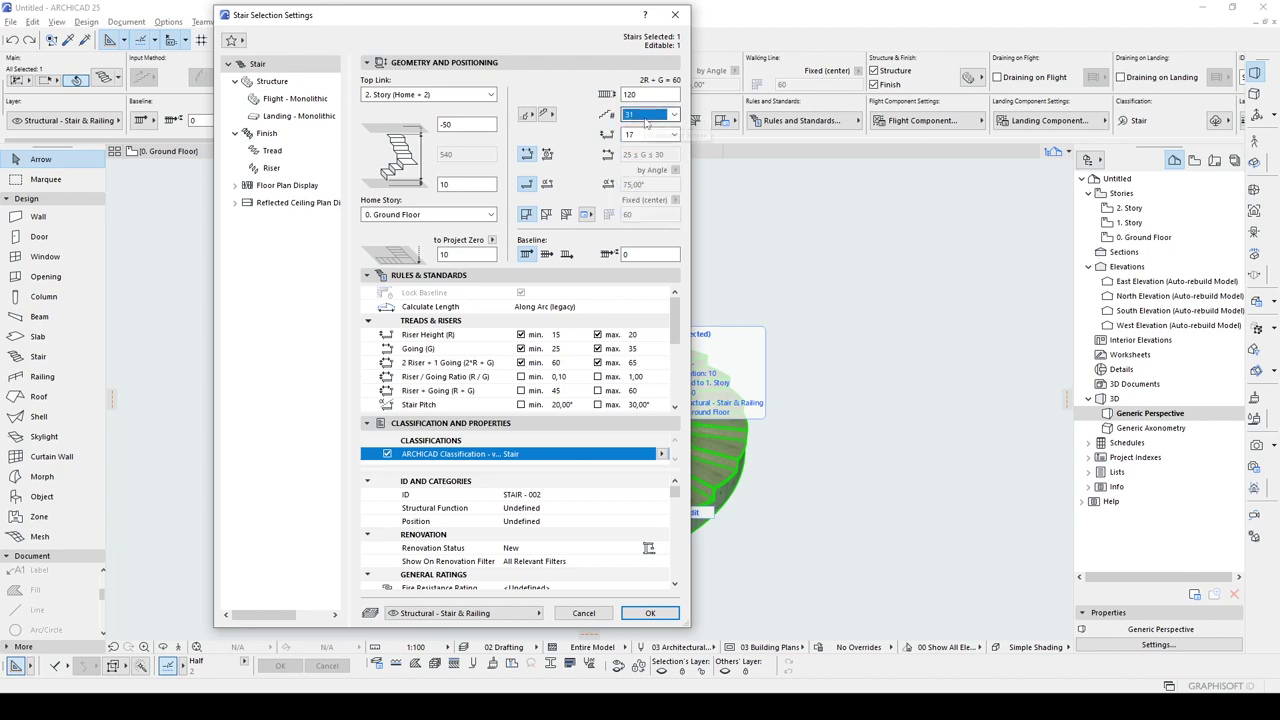
click(650, 613)
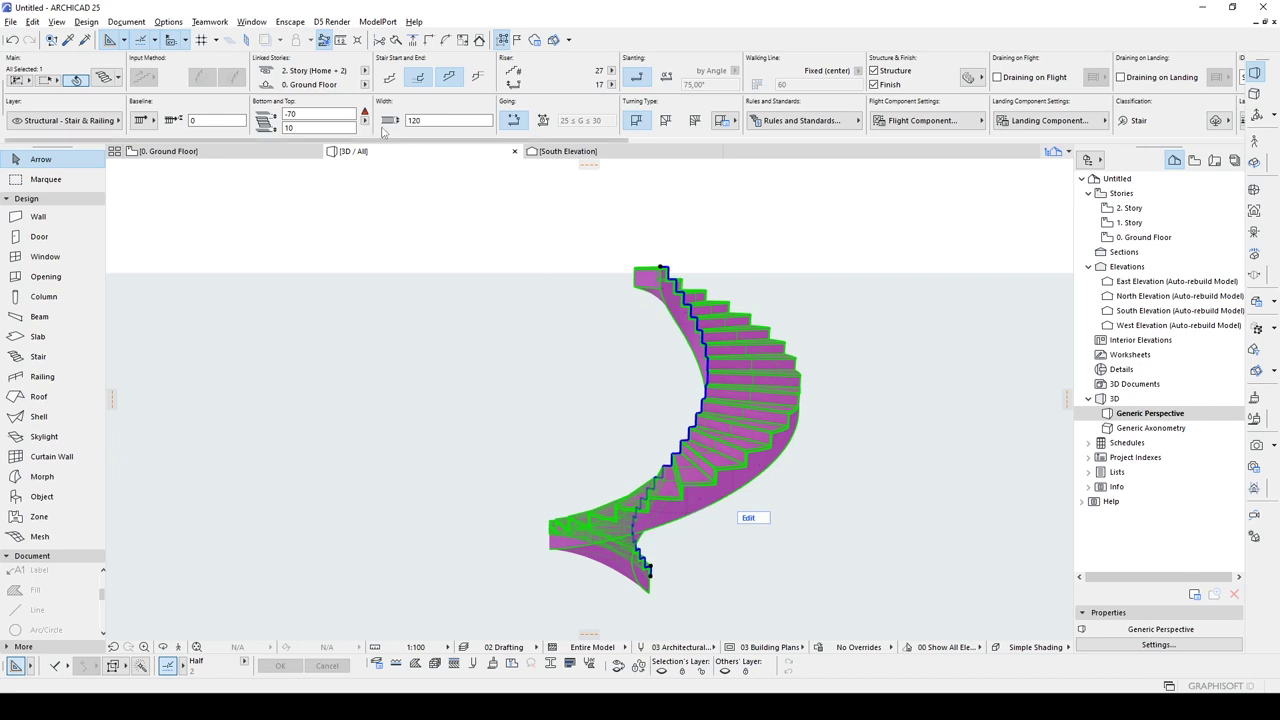
Step: Link the stair's top to 1. Story with bottom and top offsets of 0
mouse_move(366, 115)
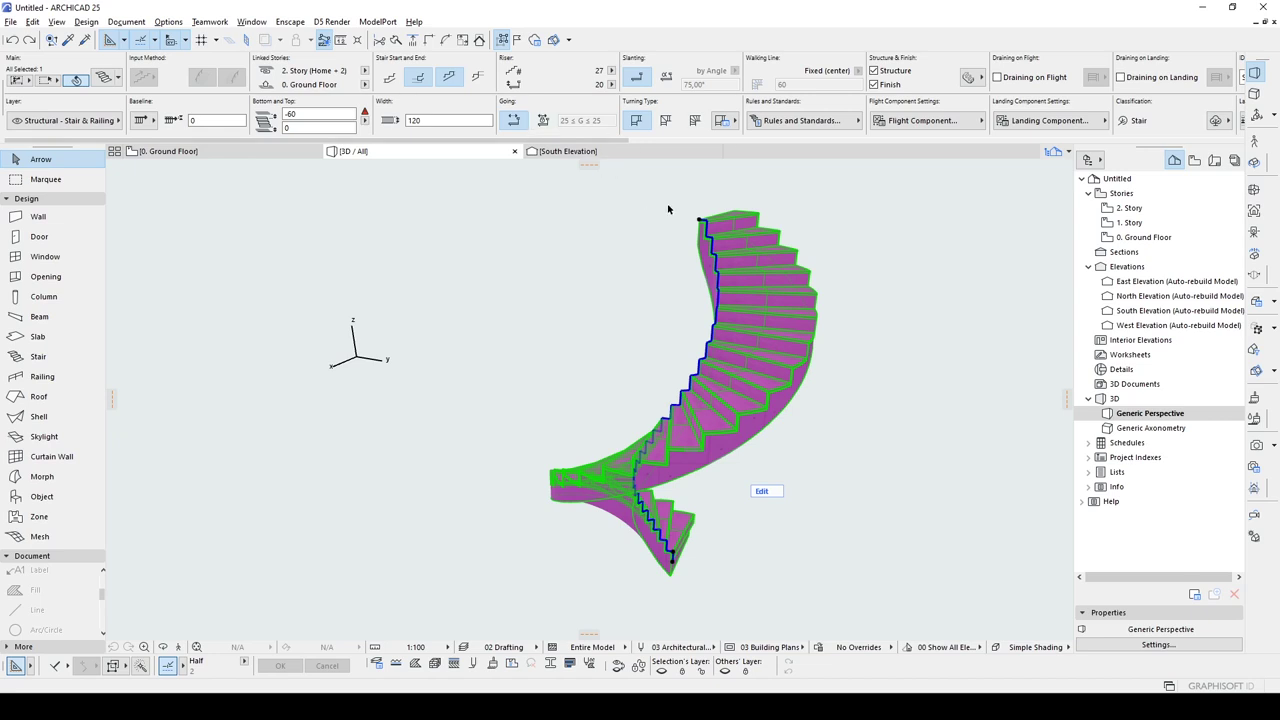
click(364, 71)
click(389, 79)
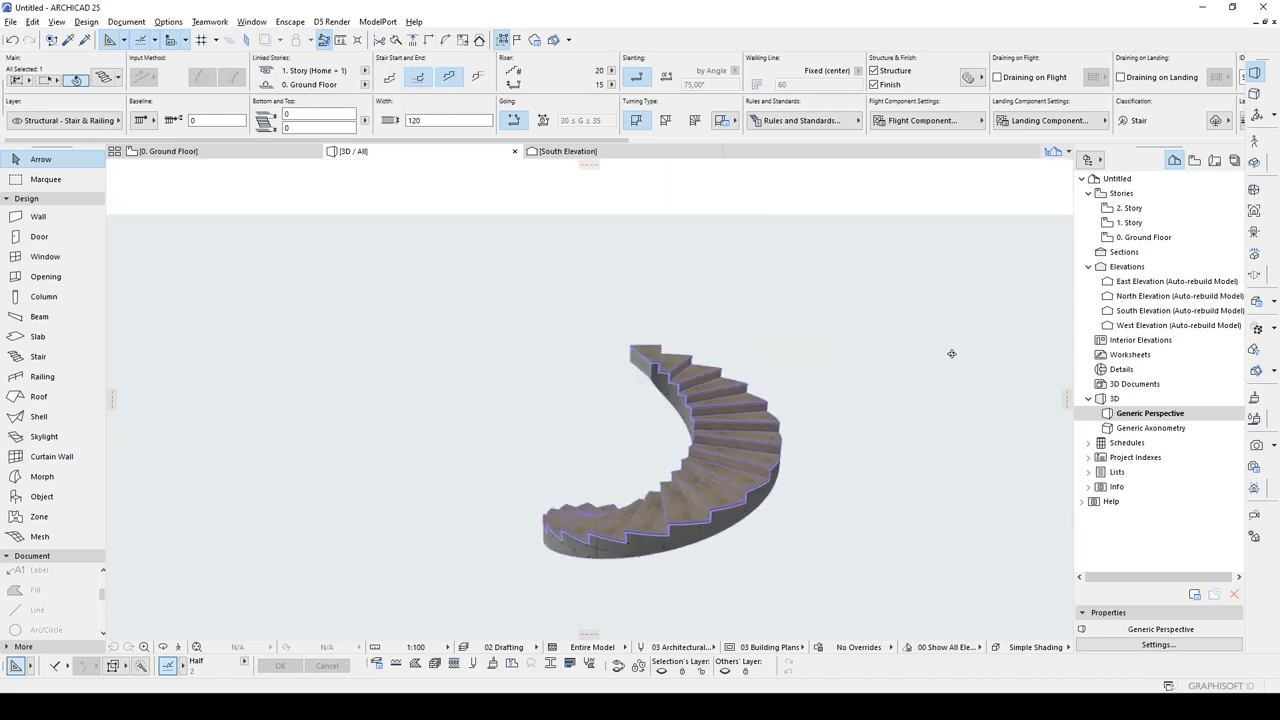
Step: Copy the stair straight up by 300 so the copy starts at the level of 1. Story
shift+middle_drag(554, 451, 390, 342)
shift+middle_drag(679, 532, 680, 527)
key(ctrl+d)
click(663, 572)
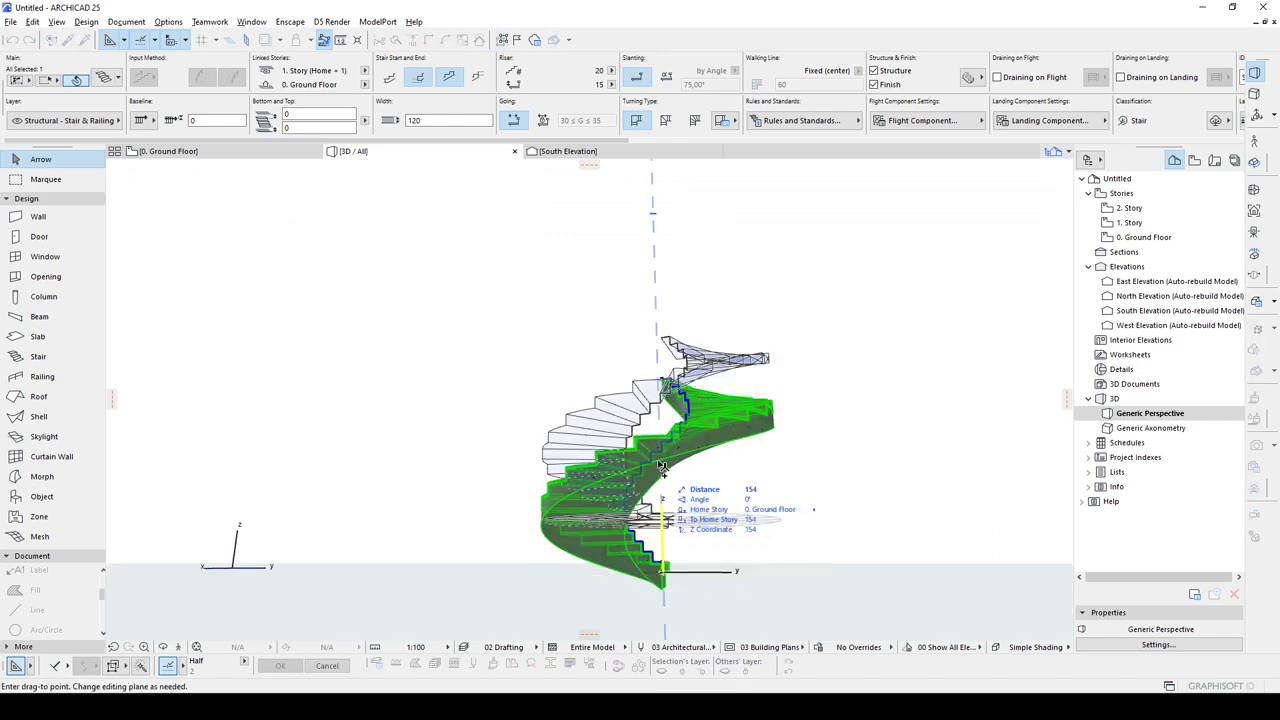
ctrl+click(661, 379)
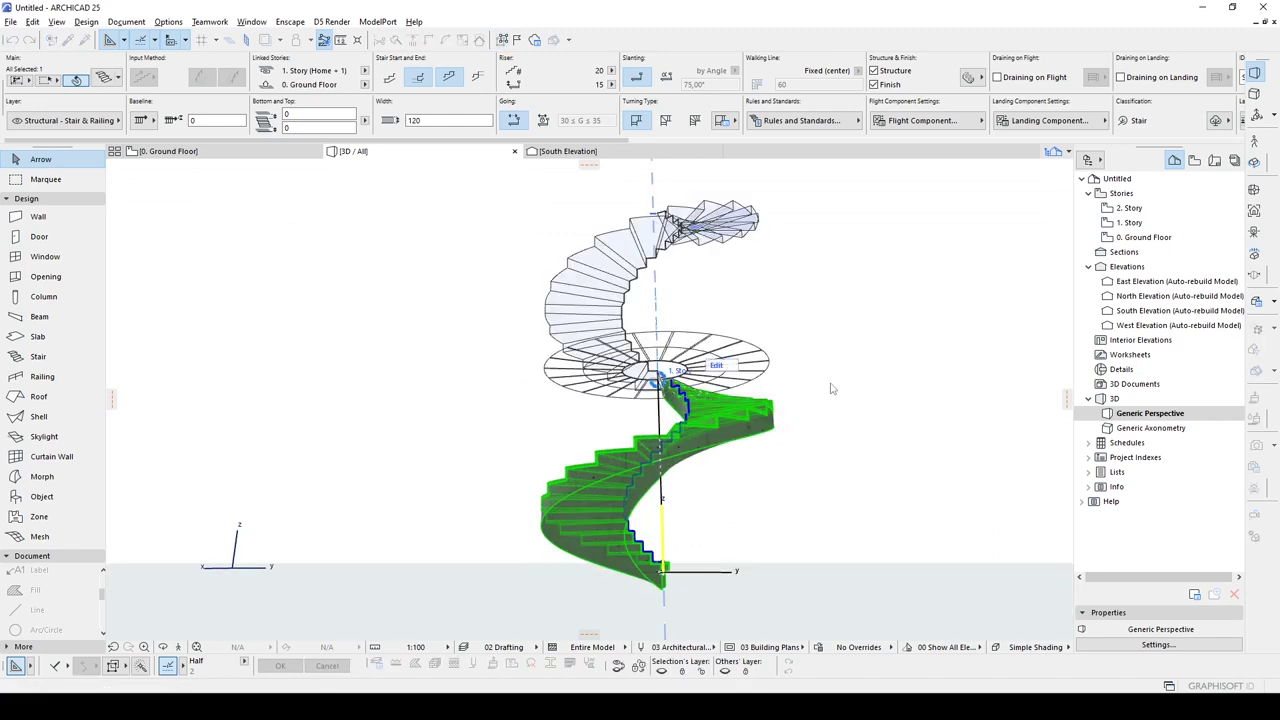
shift+middle_drag(876, 383, 543, 540)
Step: Move the upper stair by its inner start corner towards the end of the lower stair
scroll(634, 434, up, 5)
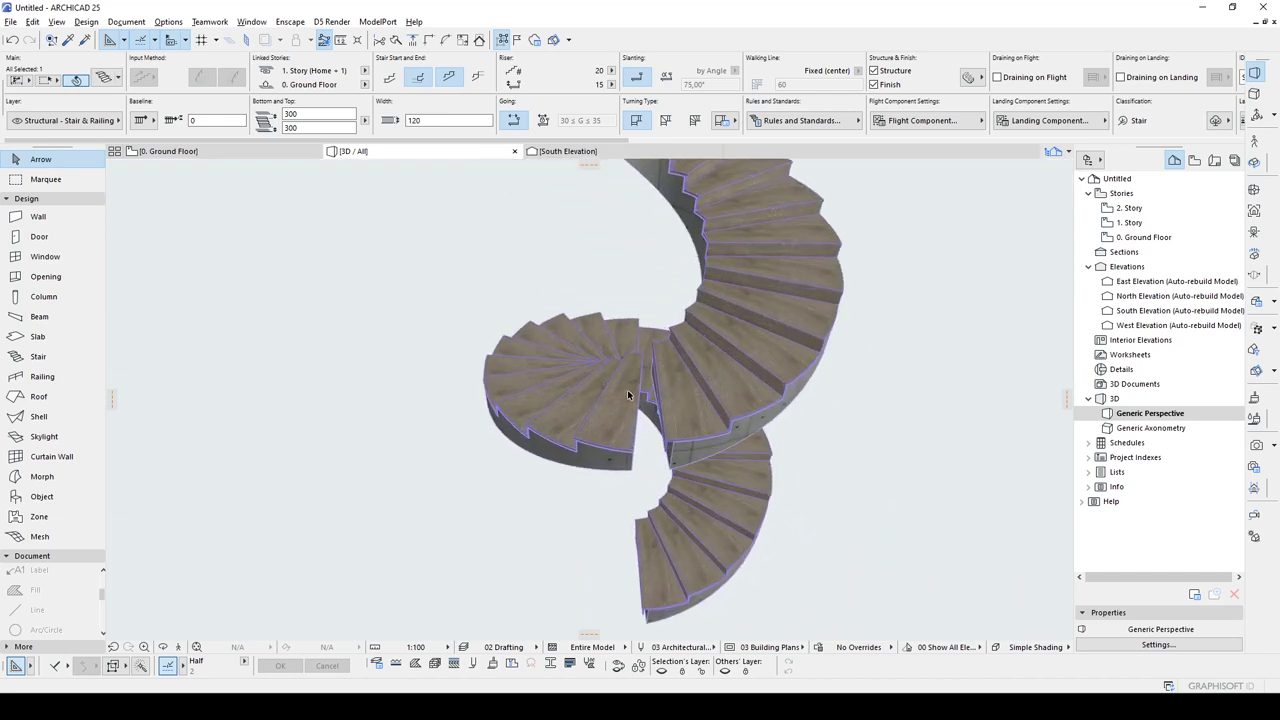
scroll(700, 405, up, 3)
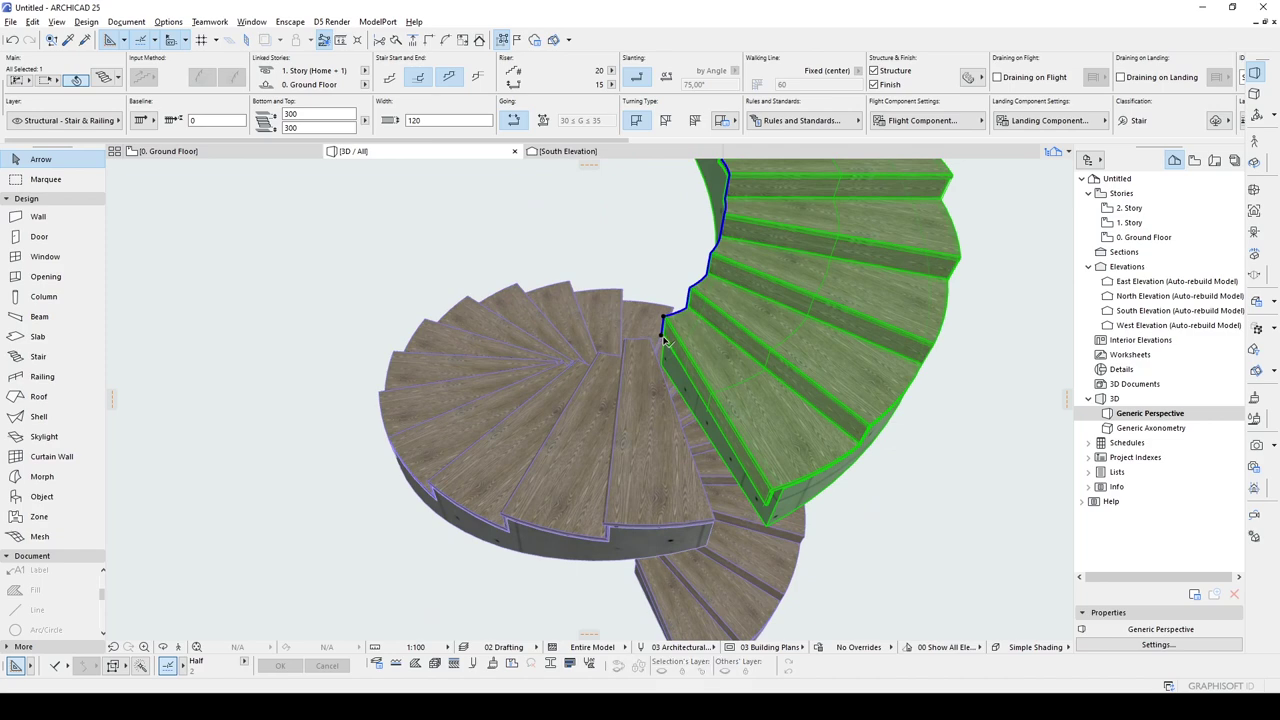
key(ctrl+d)
click(661, 337)
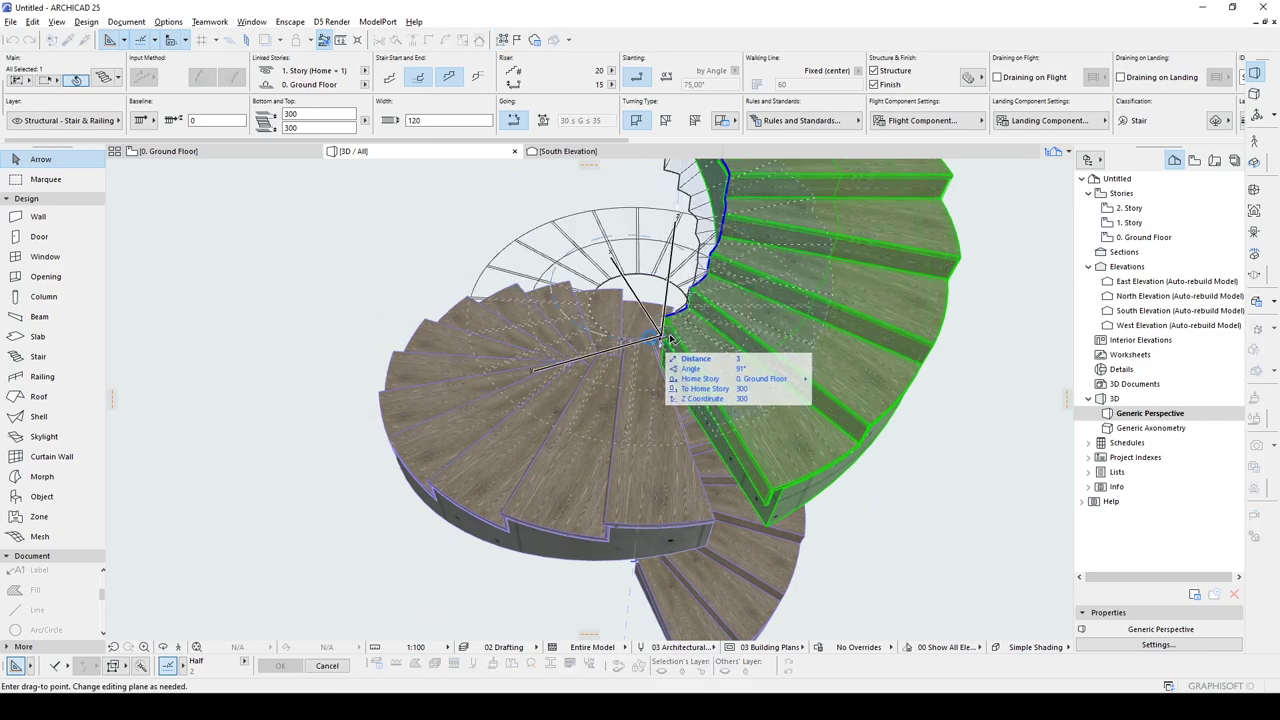
click(655, 345)
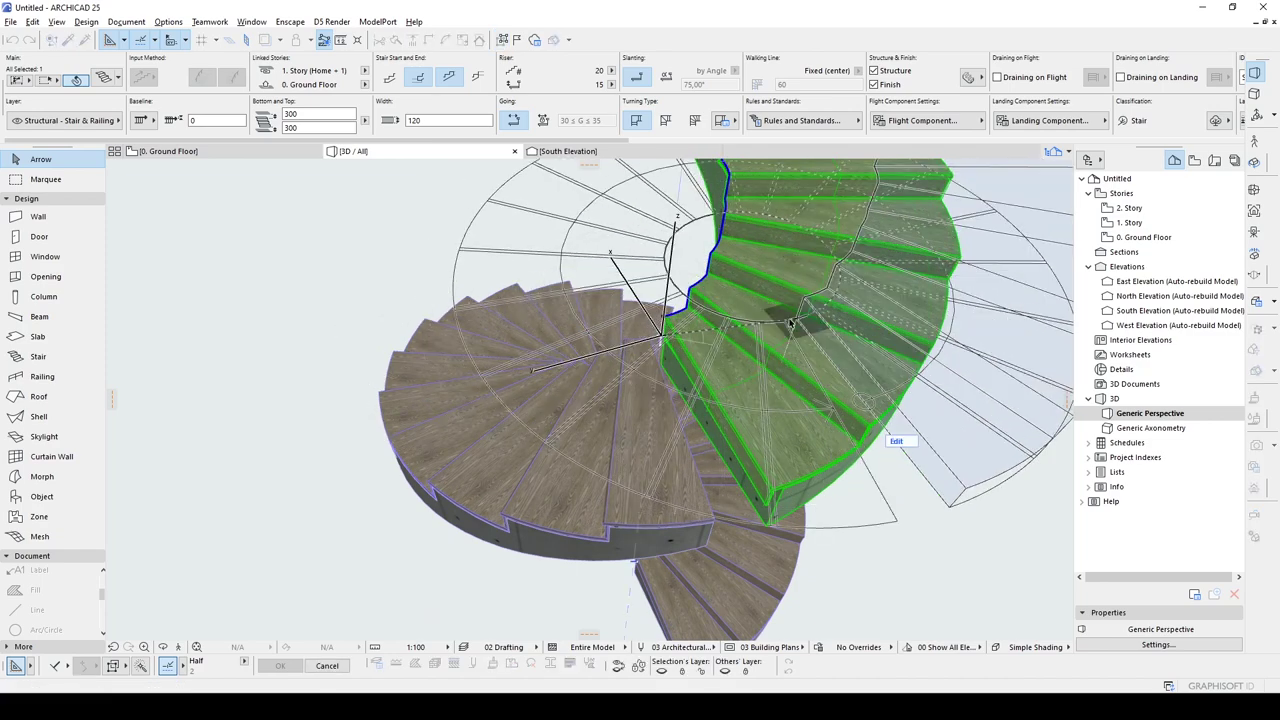
Step: Select both the lower and upper stairs and switch off their finish in the stair settings
double_click(1133, 222)
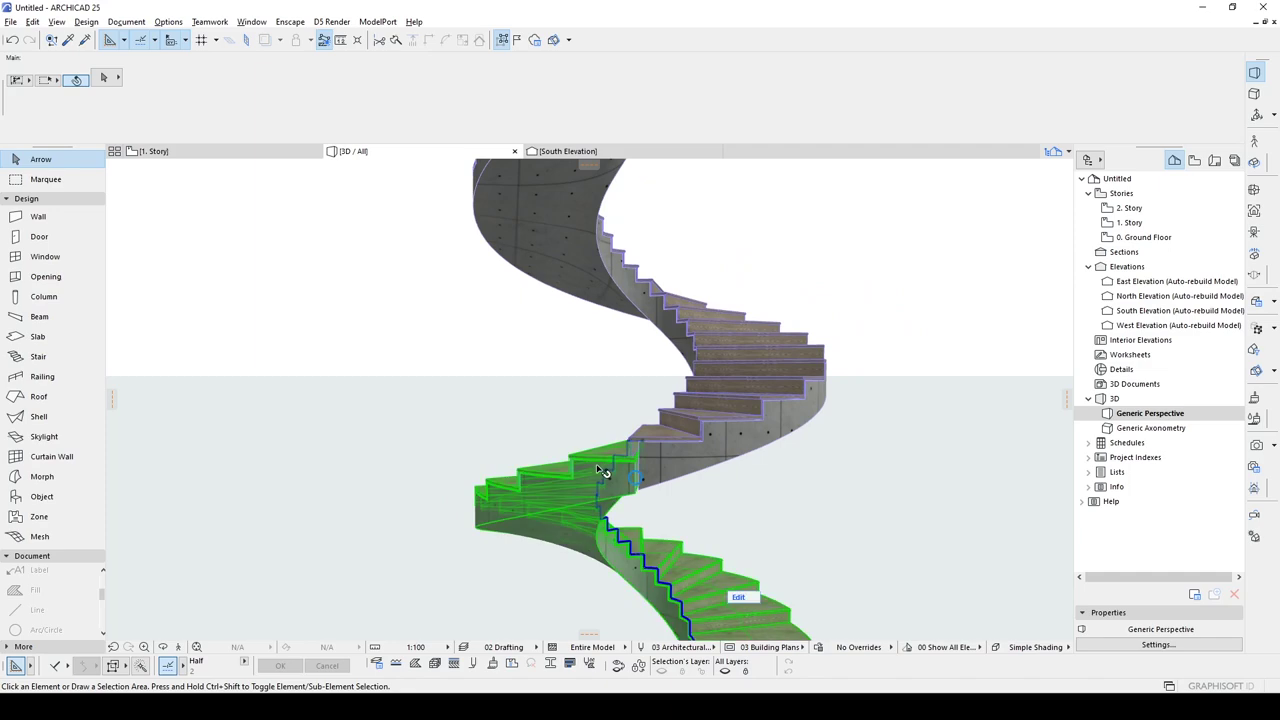
click(690, 448)
shift+click(690, 448)
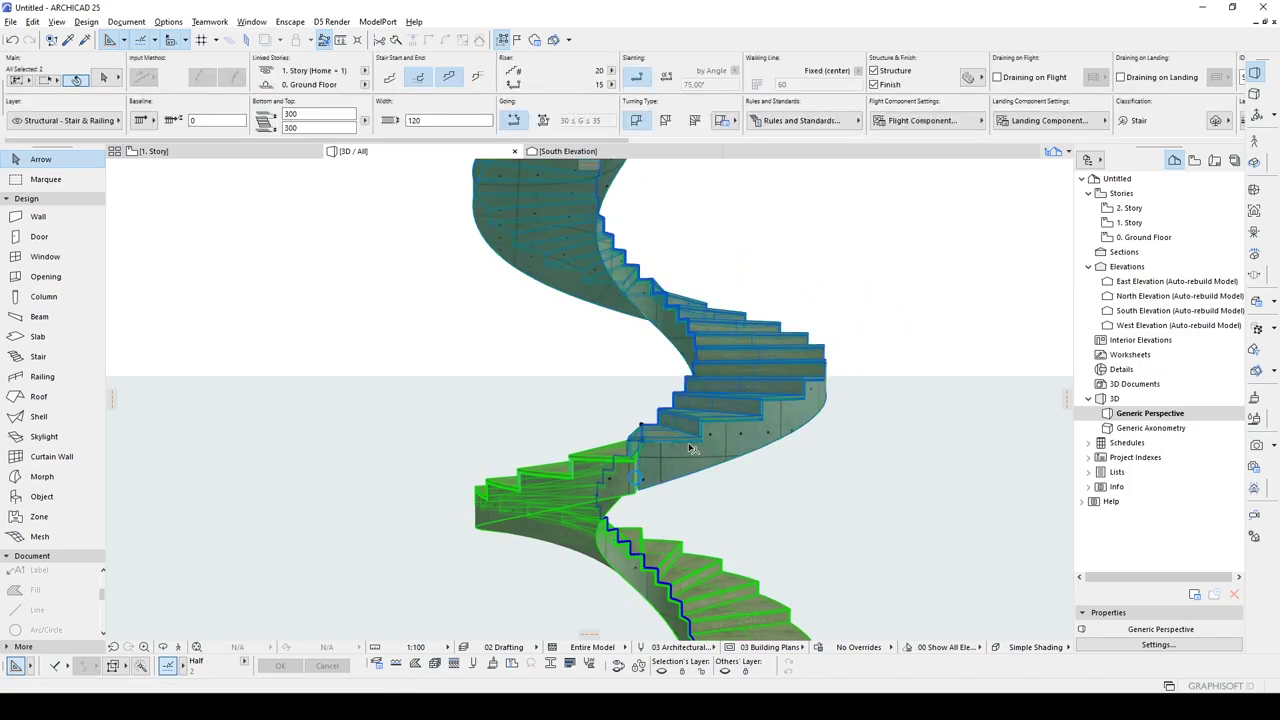
key(ctrl+t)
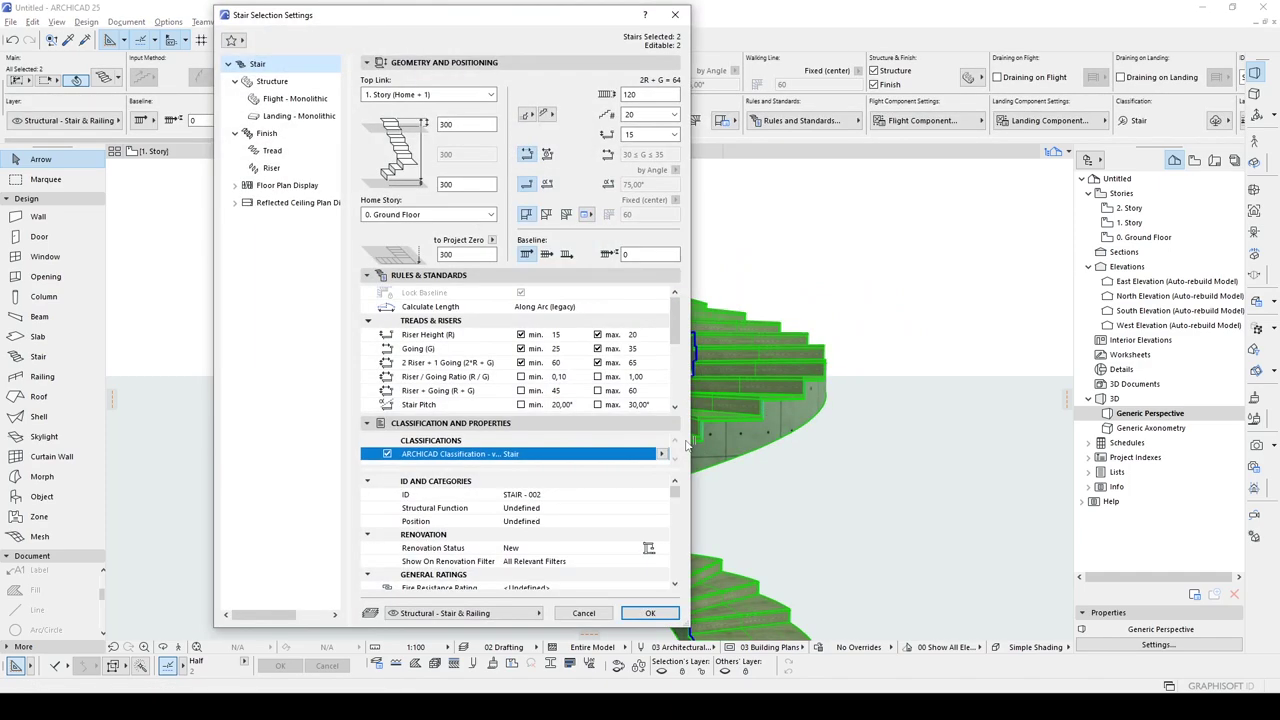
click(266, 133)
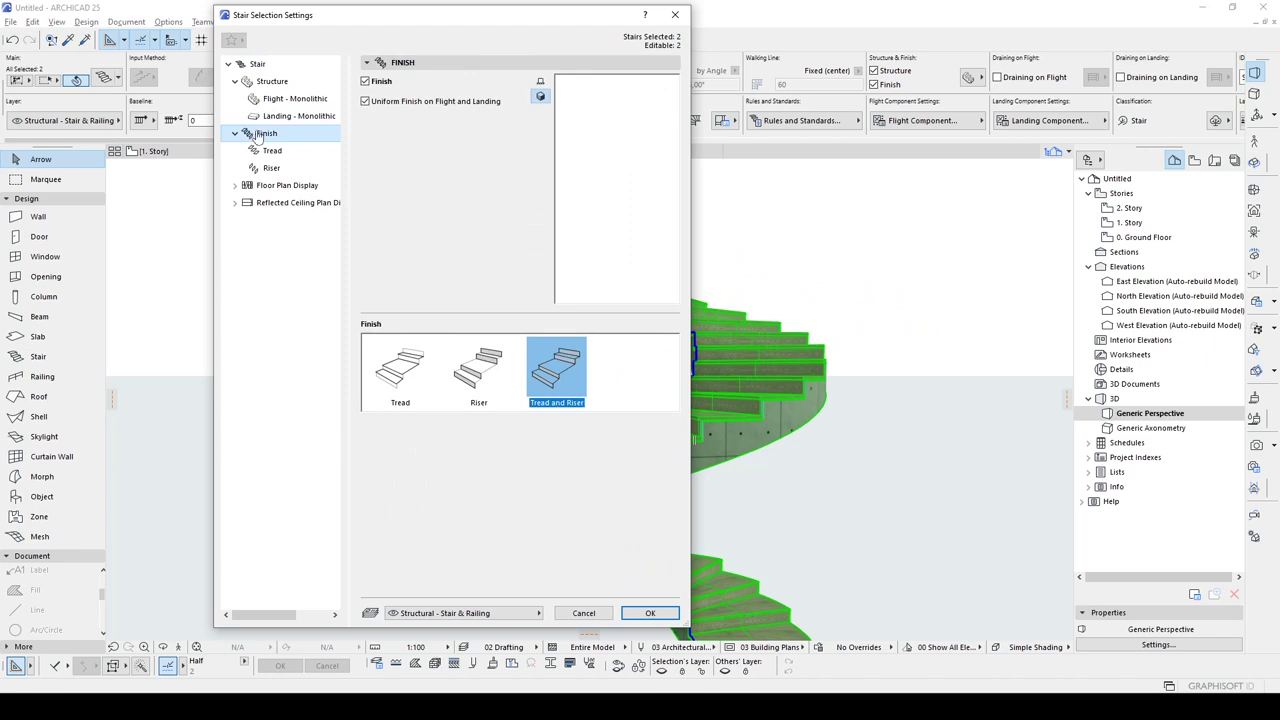
click(379, 84)
click(640, 610)
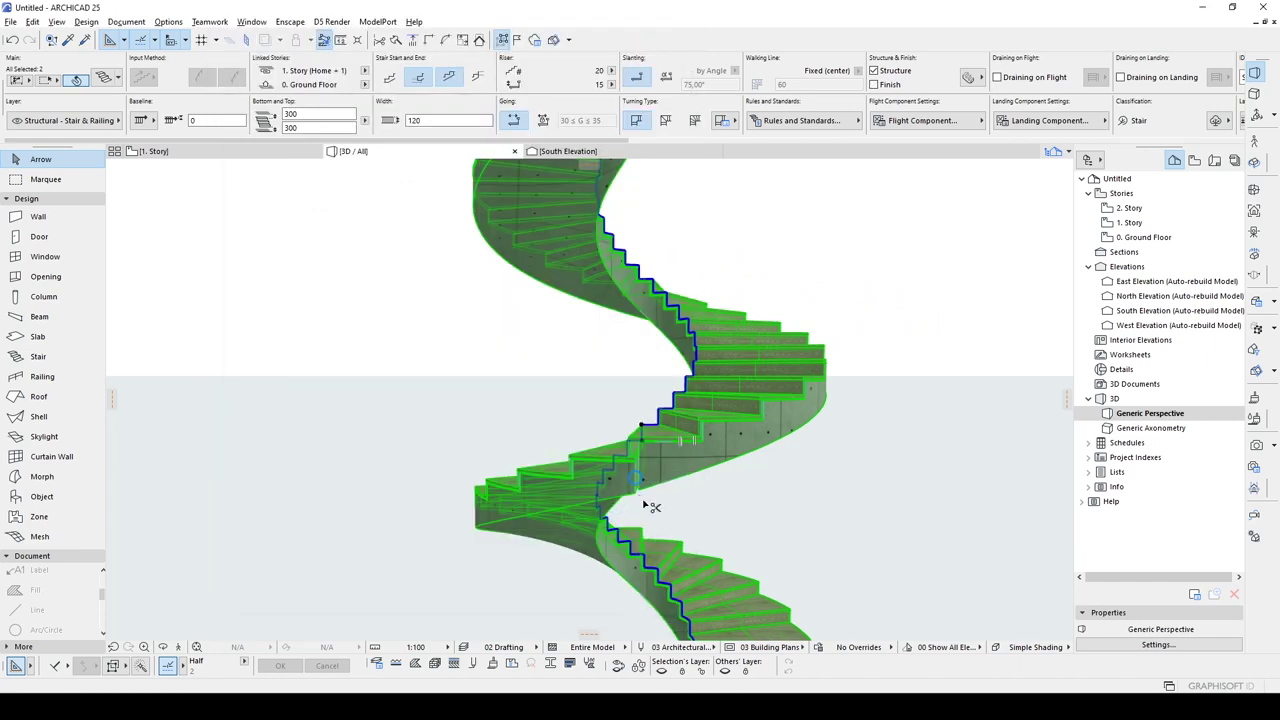
Step: On the 1. Story floor plan, move the upper stair by its inner start corner onto the adjoining inner corner of the lower stair
key(F2)
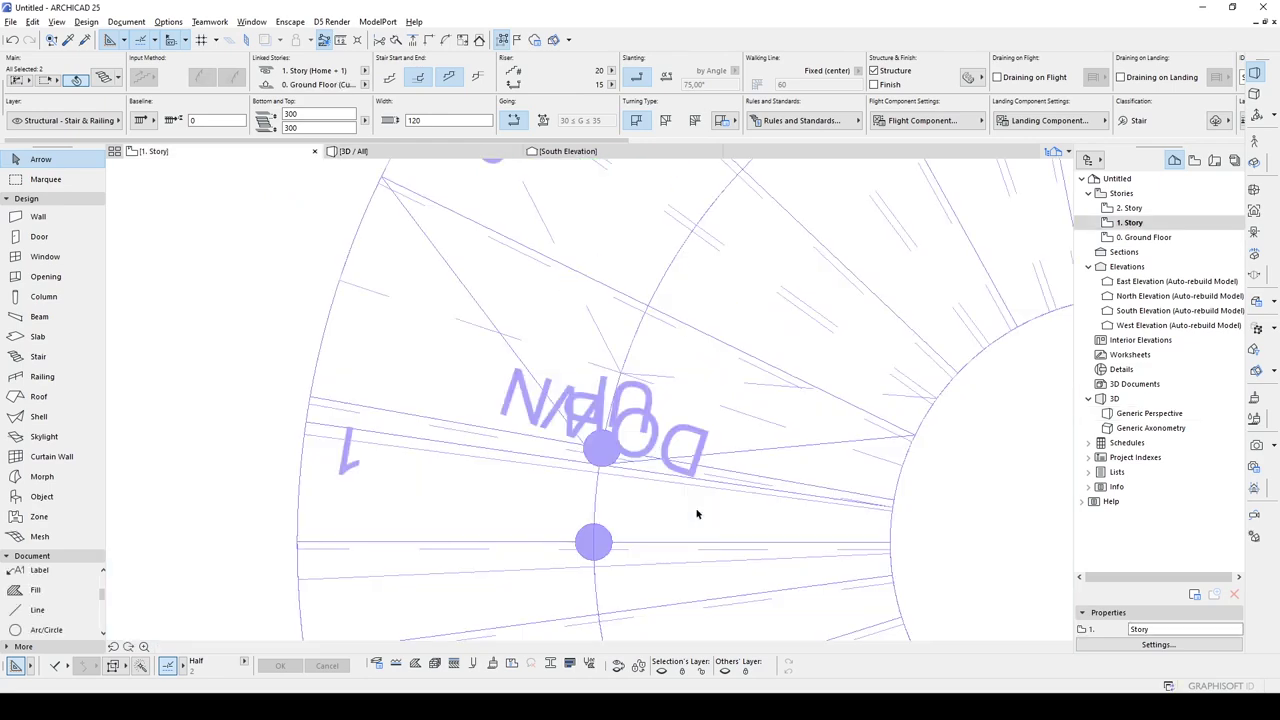
click(403, 437)
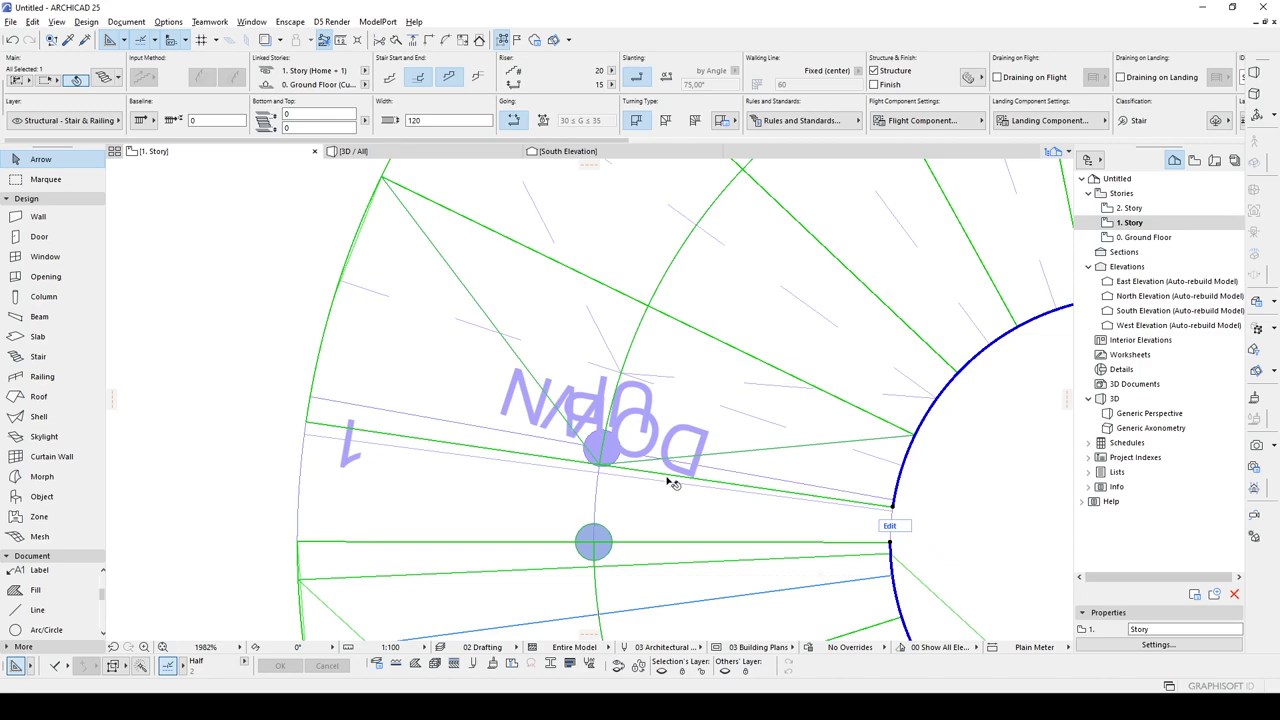
scroll(826, 515, up, 2)
key(ctrl+d)
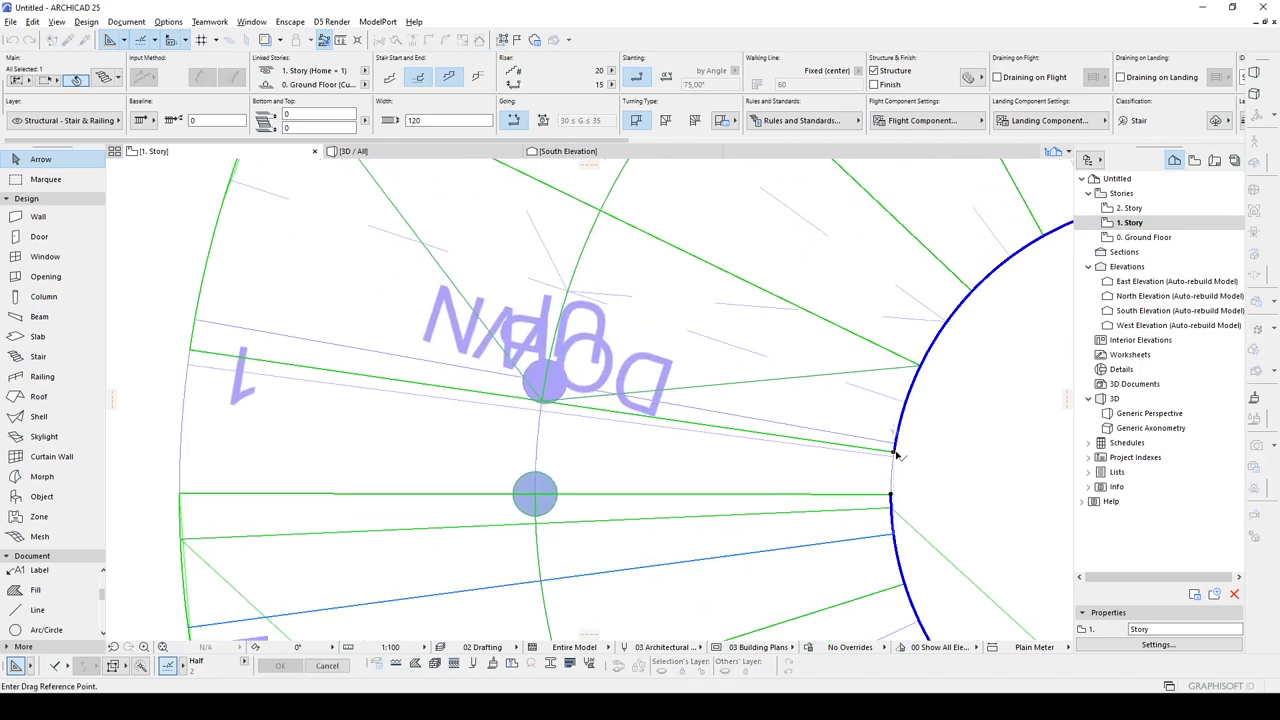
click(894, 452)
scroll(894, 454, up, 3)
click(892, 457)
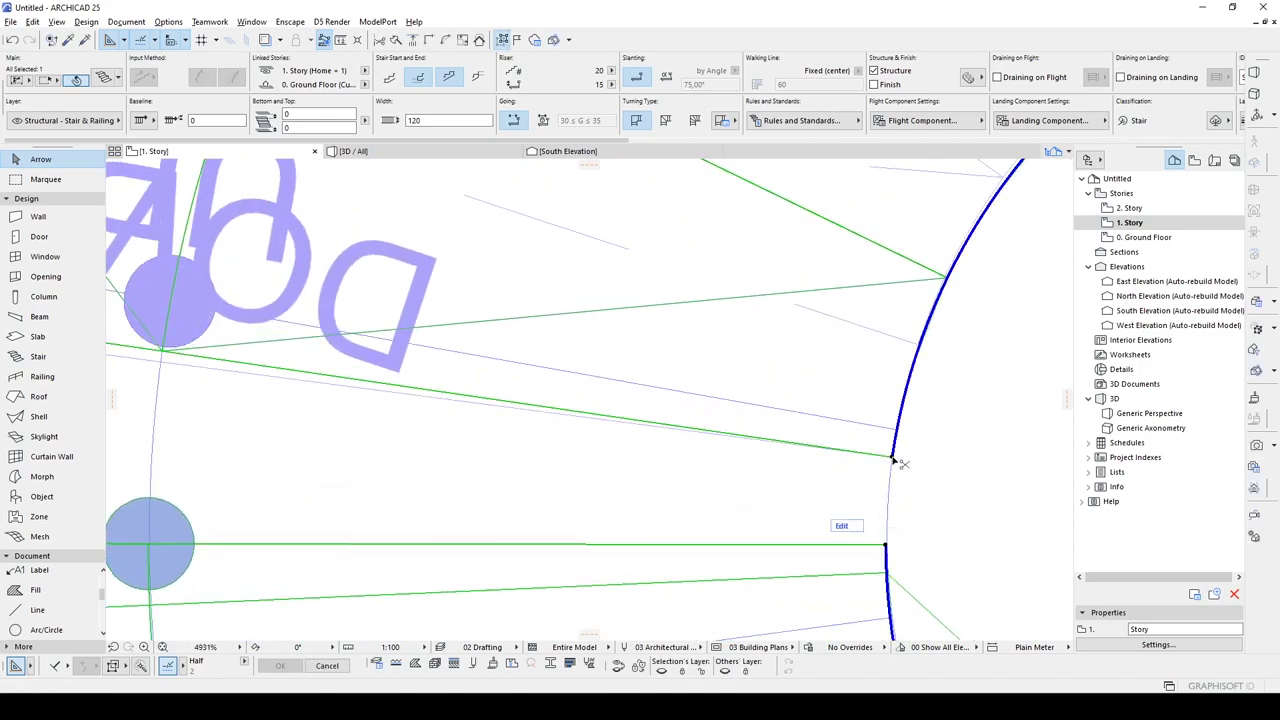
Step: Rotate the upper stair about its inner start corner so its first edge lines up with the lower stair's edge
key(ctrl+e)
click(892, 457)
scroll(892, 457, down, 2)
middle_drag(440, 383, 880, 461)
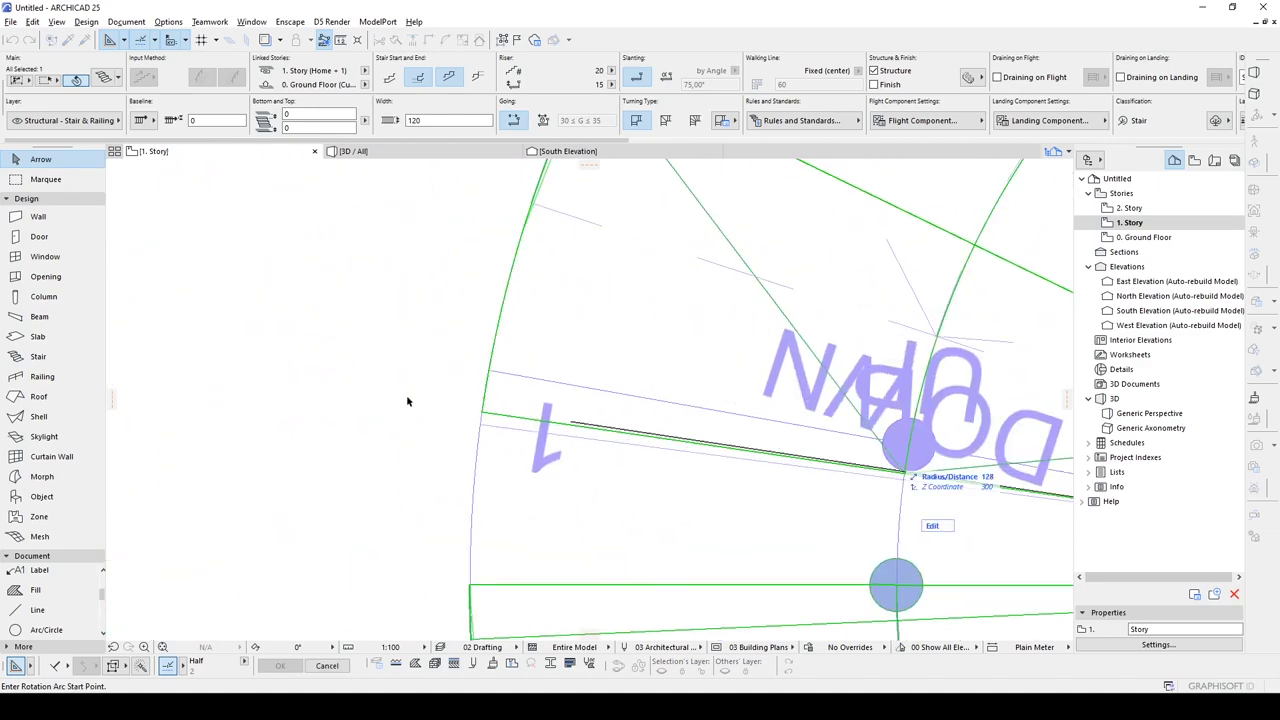
click(491, 418)
click(474, 426)
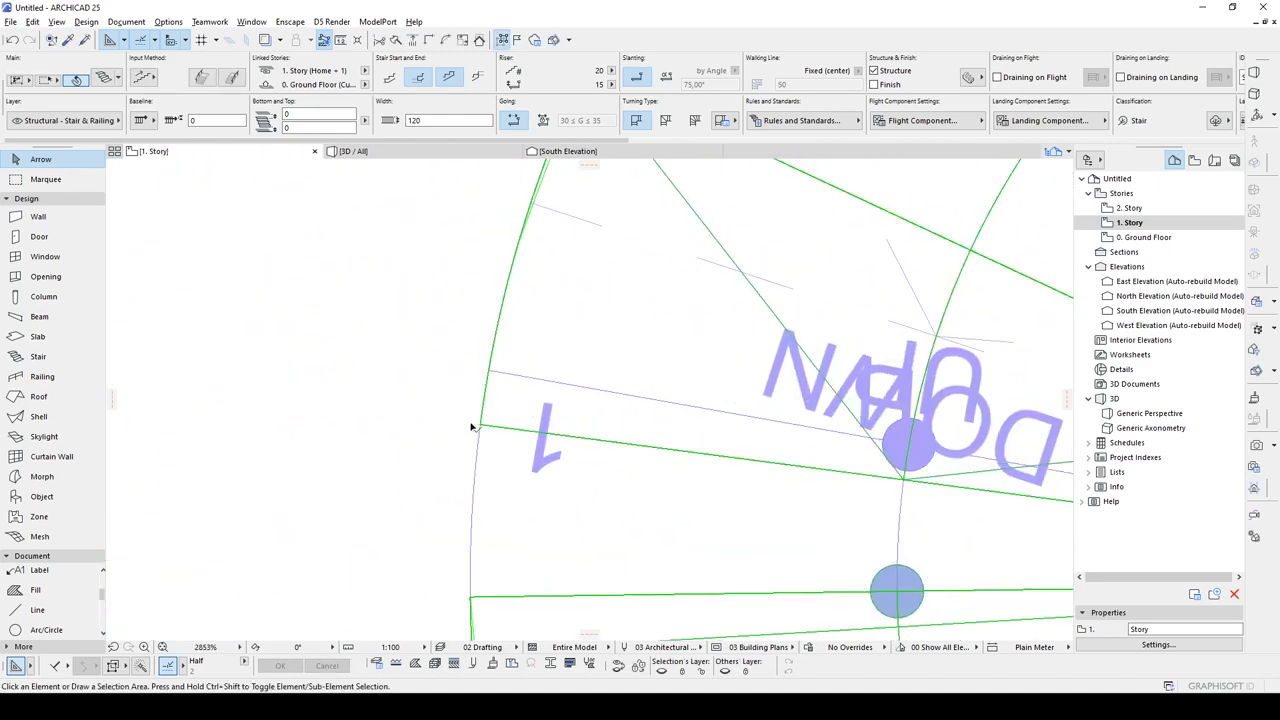
key(Escape)
Step: In 3D, select both stairs and add left and right stringers to their monolithic flight structure
scroll(657, 566, down, 2)
middle_drag(657, 566, 286, 283)
scroll(286, 283, down, 1)
key(F3)
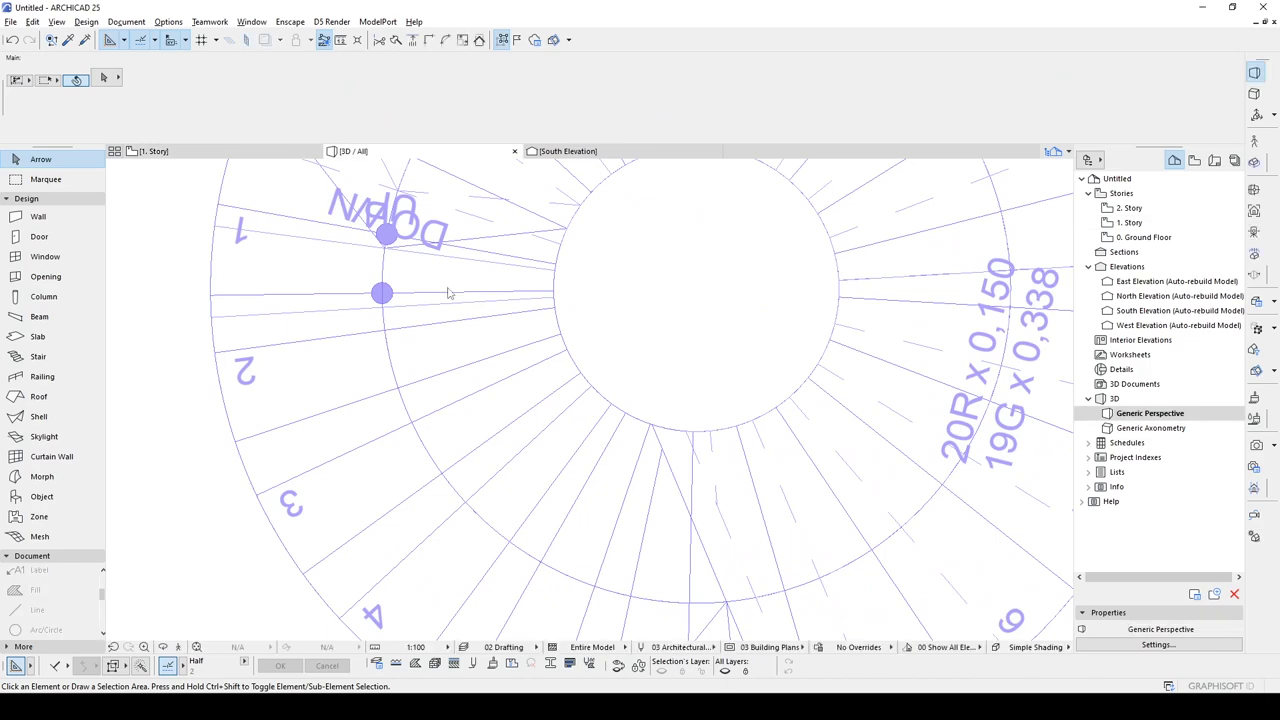
shift+middle_drag(411, 456, 975, 473)
click(805, 497)
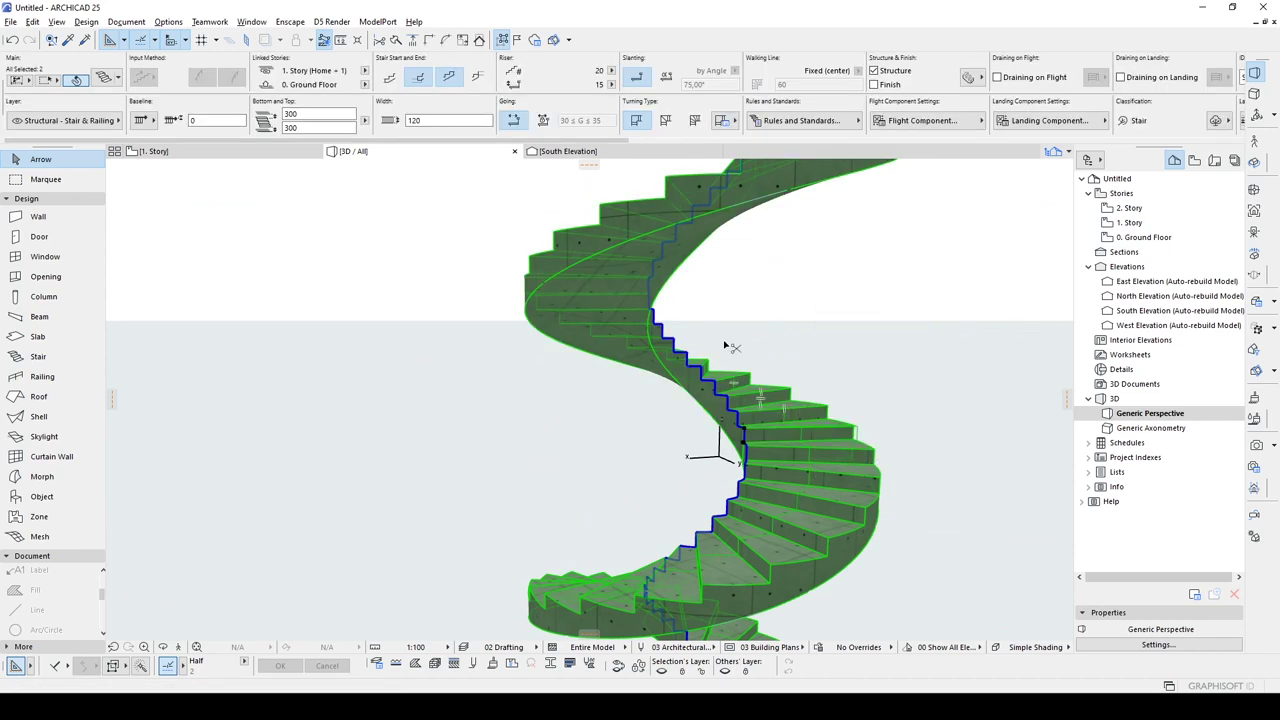
key(ctrl+t)
drag(355, 27, 336, 101)
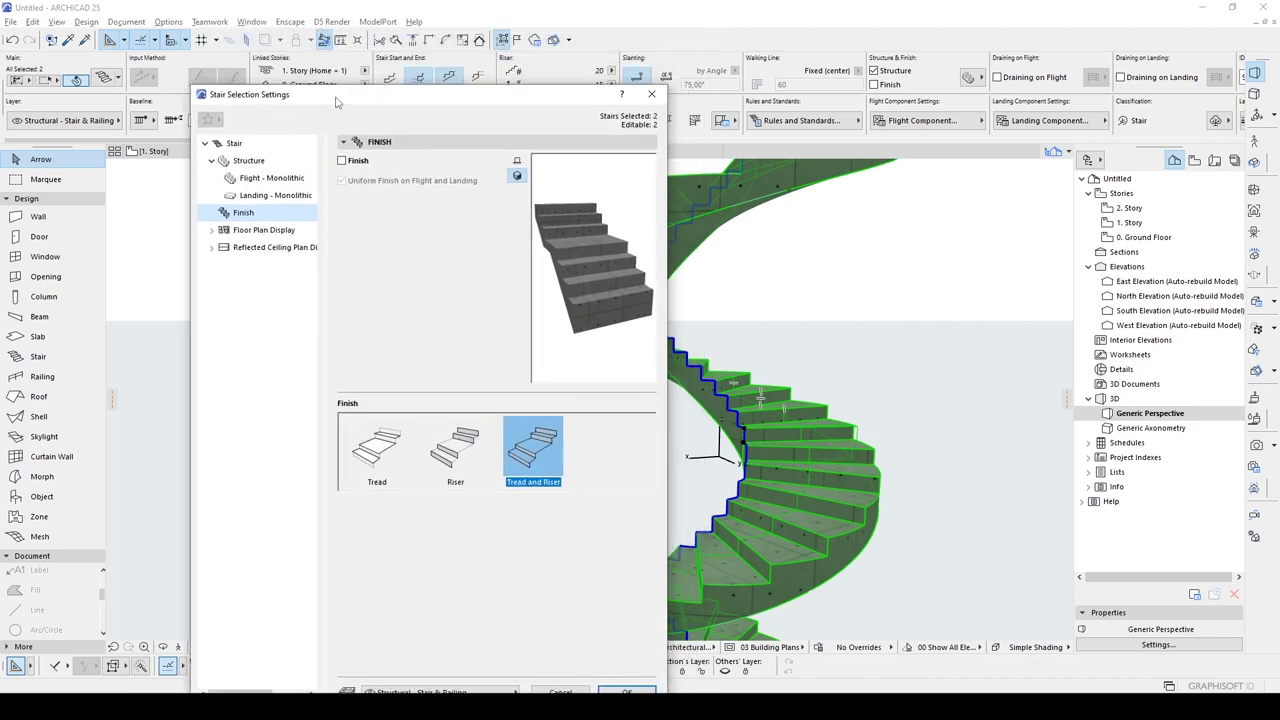
click(230, 162)
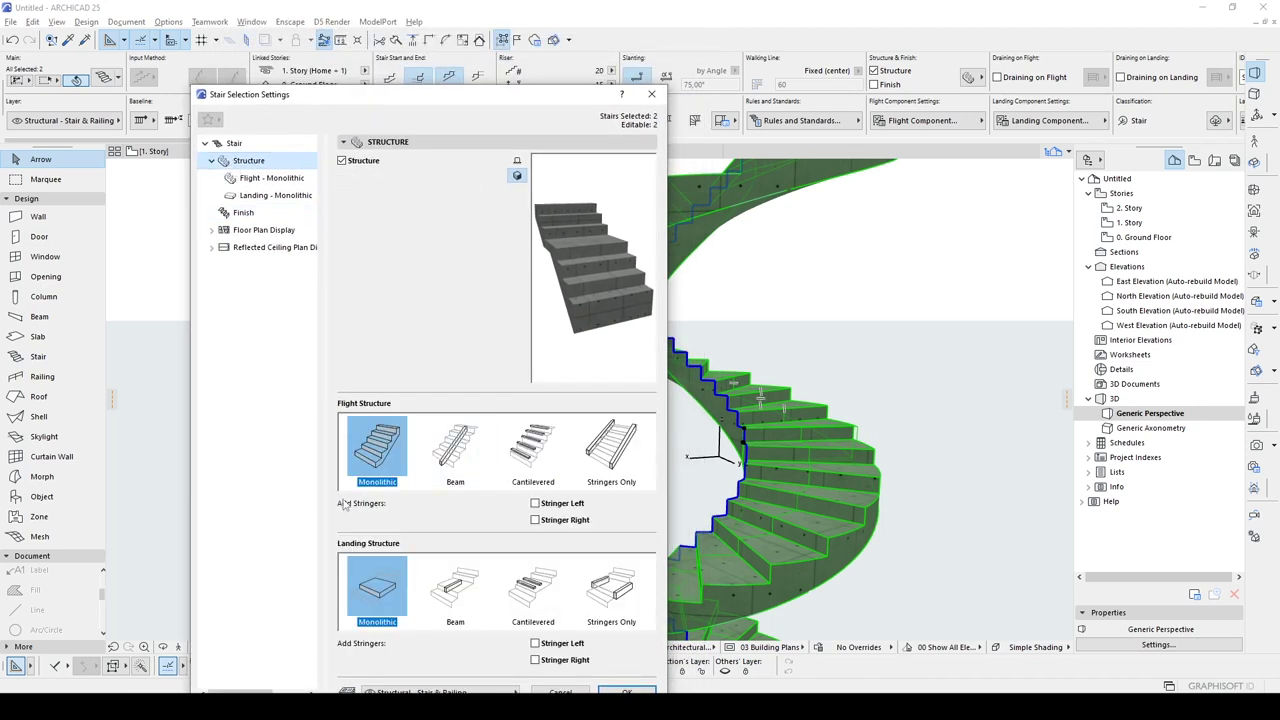
click(548, 504)
click(538, 520)
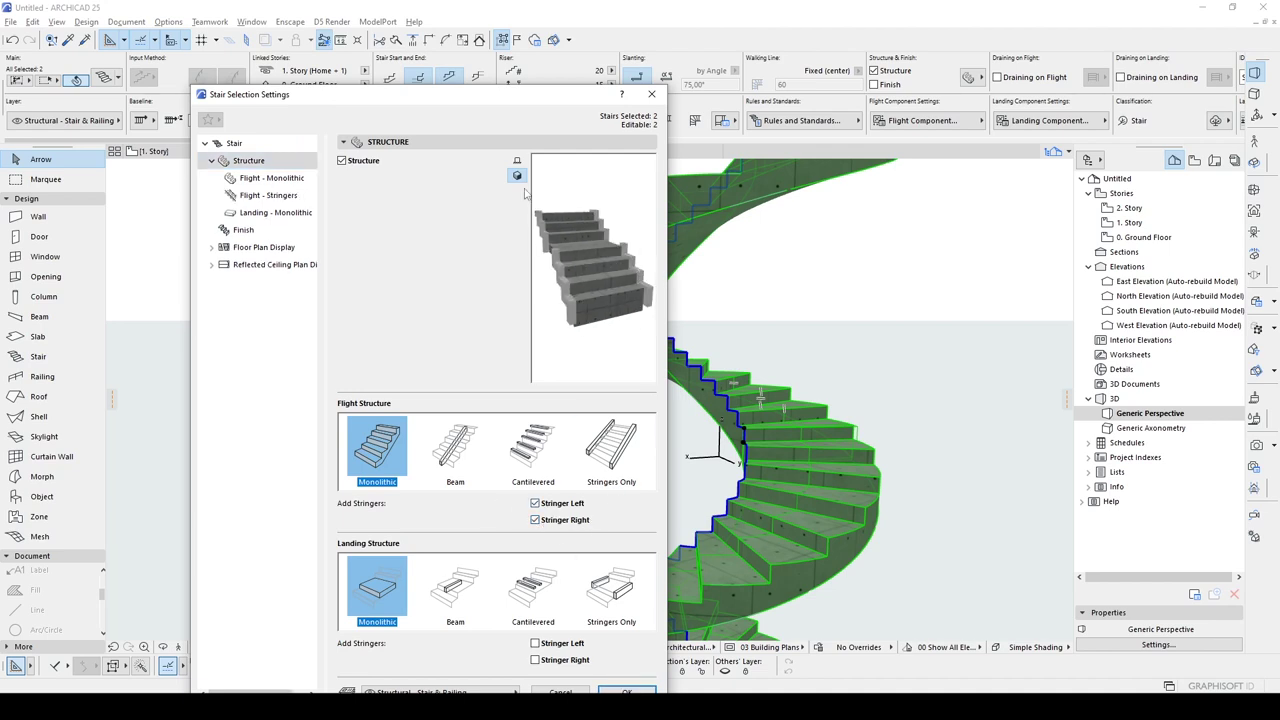
Step: Change the flight stringers of both stairs to the non-stepped type, Flight Stringer 25
click(262, 196)
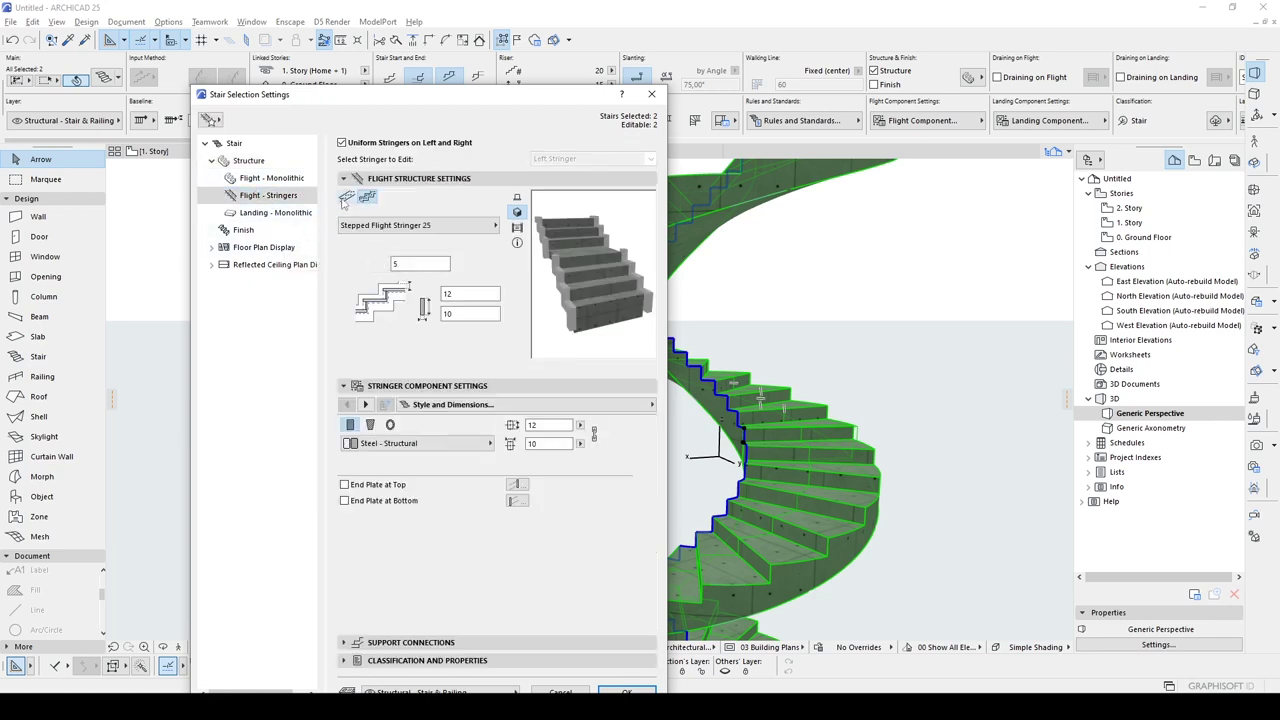
click(346, 198)
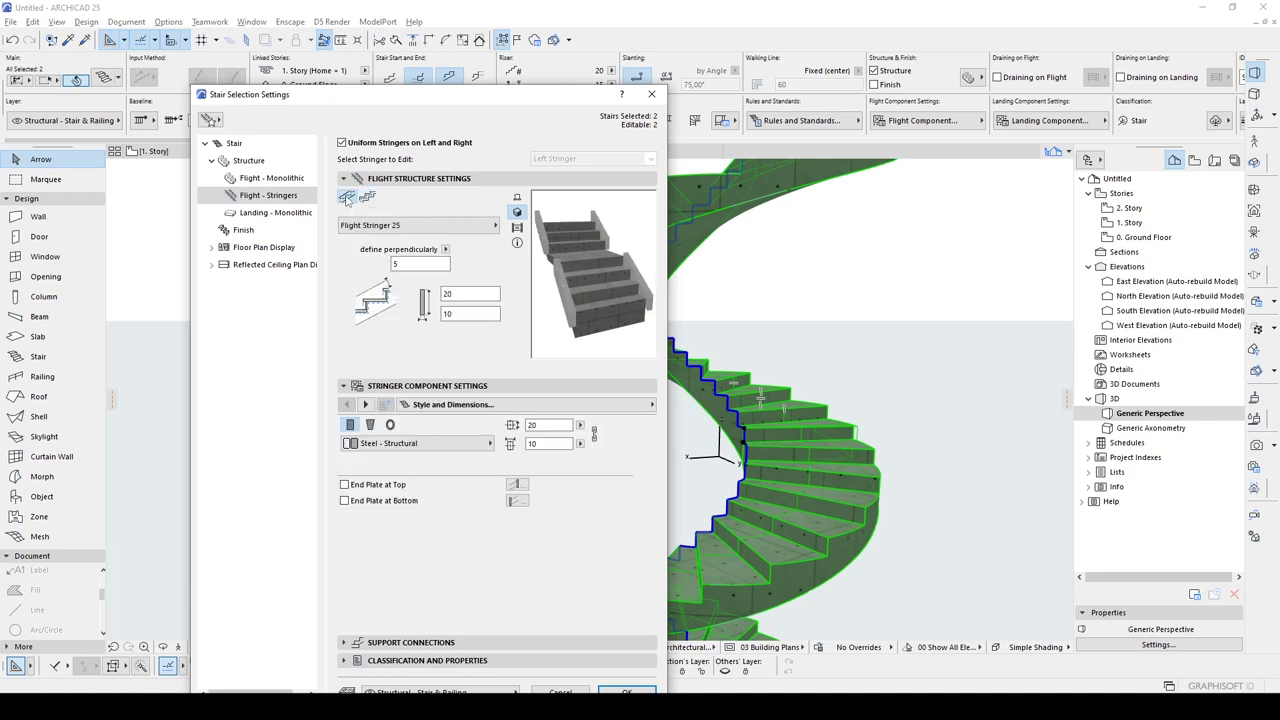
click(627, 692)
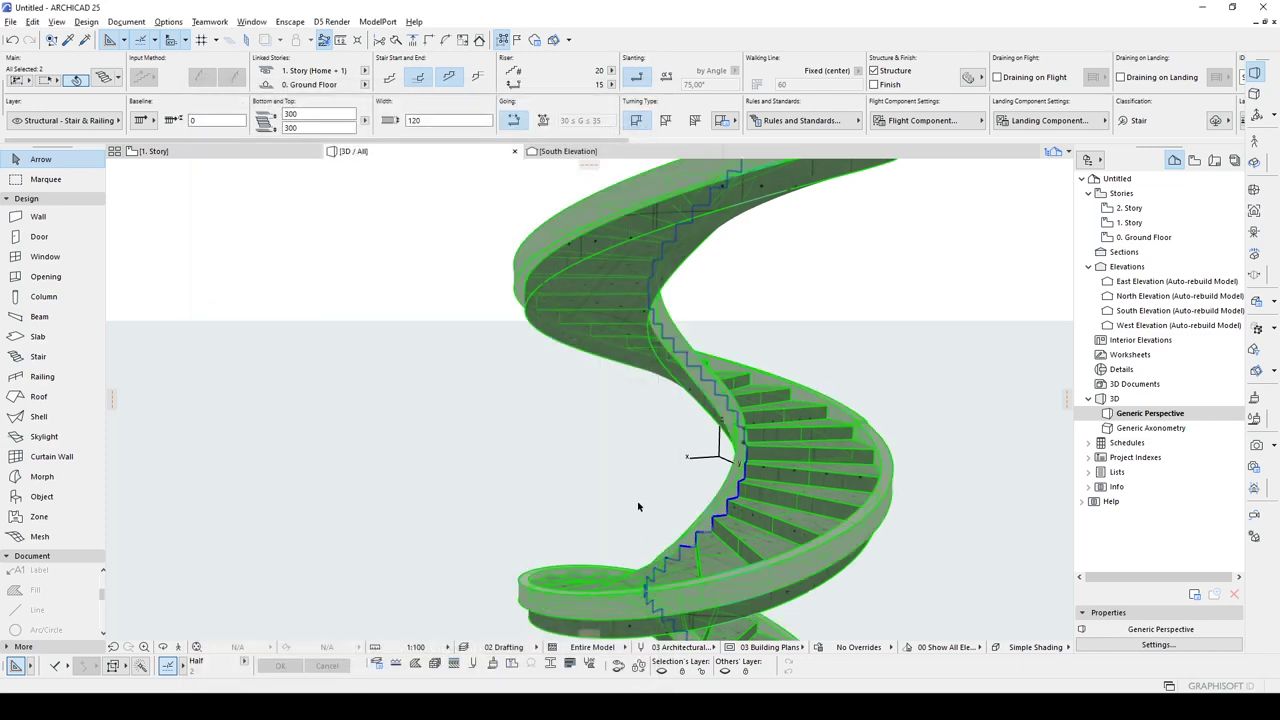
Step: Set the structure thickness of both stairs' flight stringers to 40
shift+middle_drag(638, 506, 724, 455)
scroll(727, 467, up, 5)
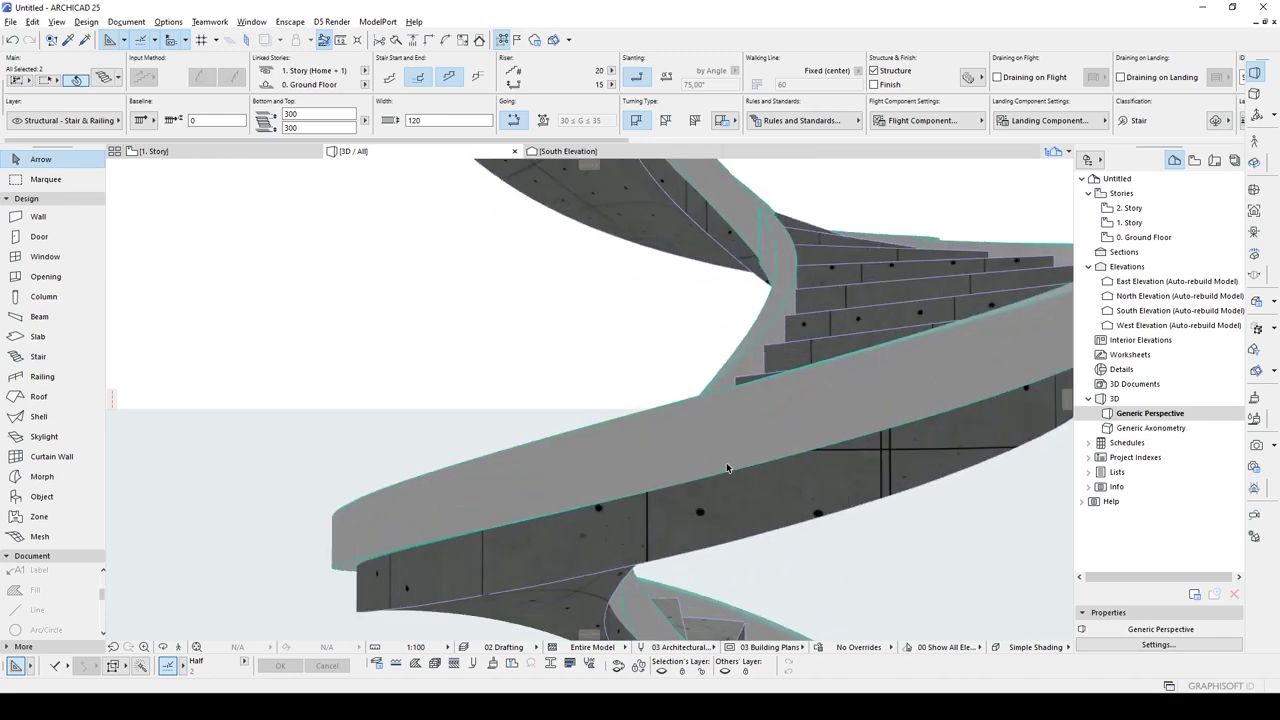
shift+middle_drag(655, 418, 374, 400)
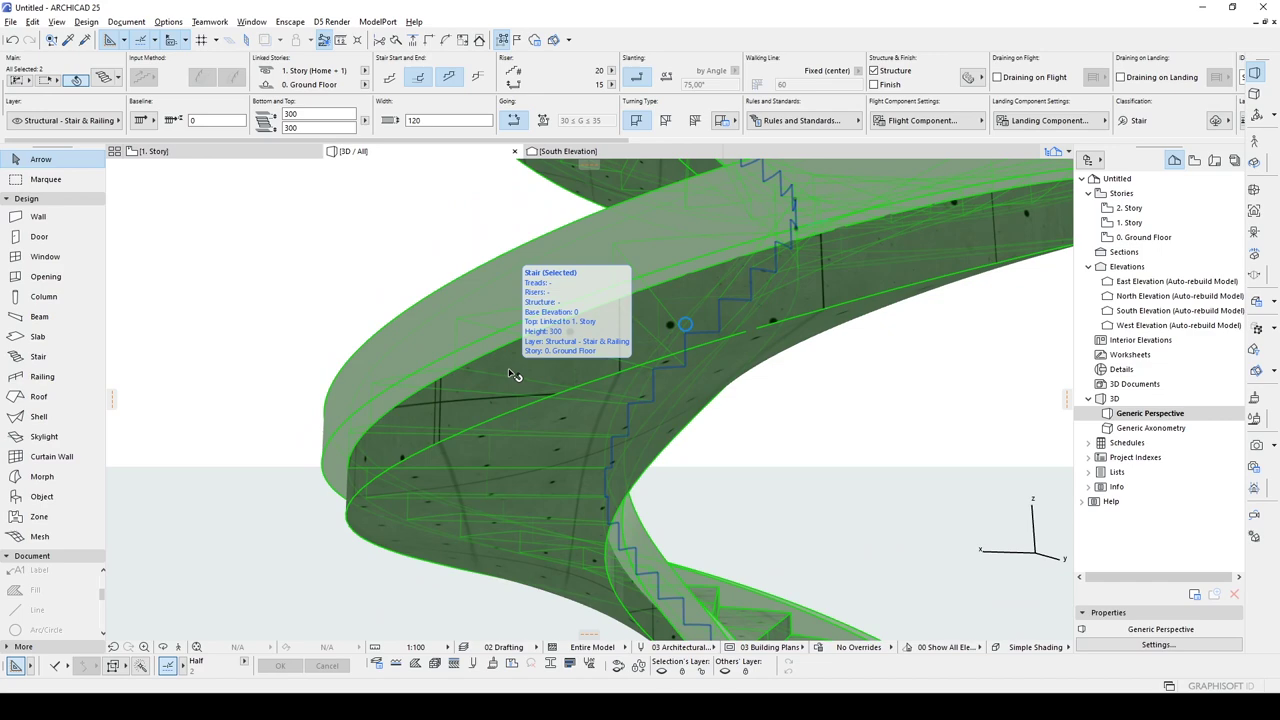
double_click(512, 375)
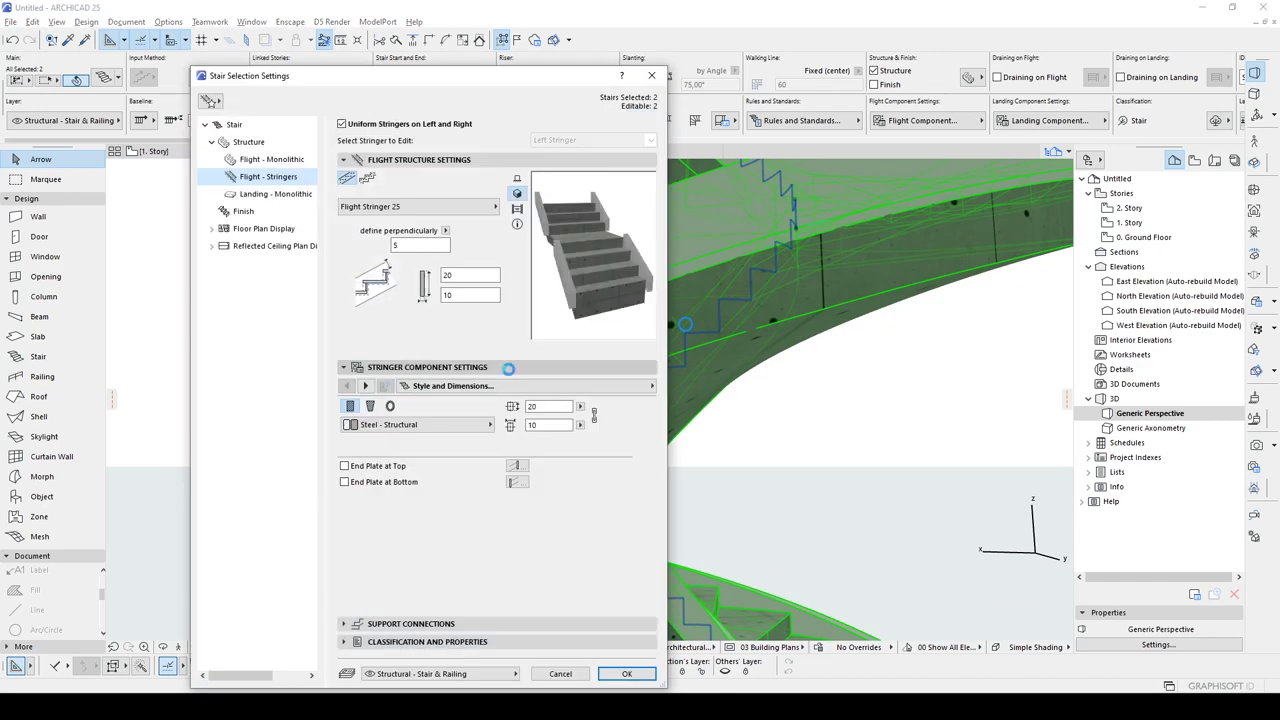
click(250, 142)
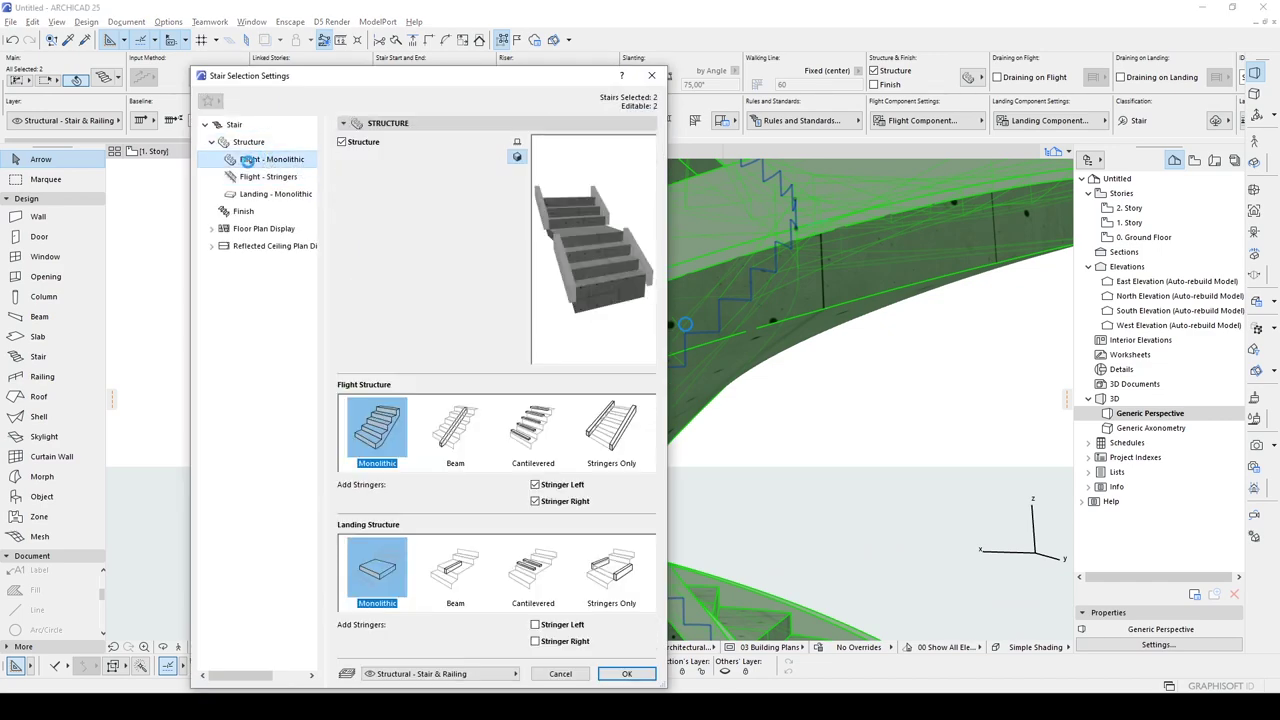
click(250, 160)
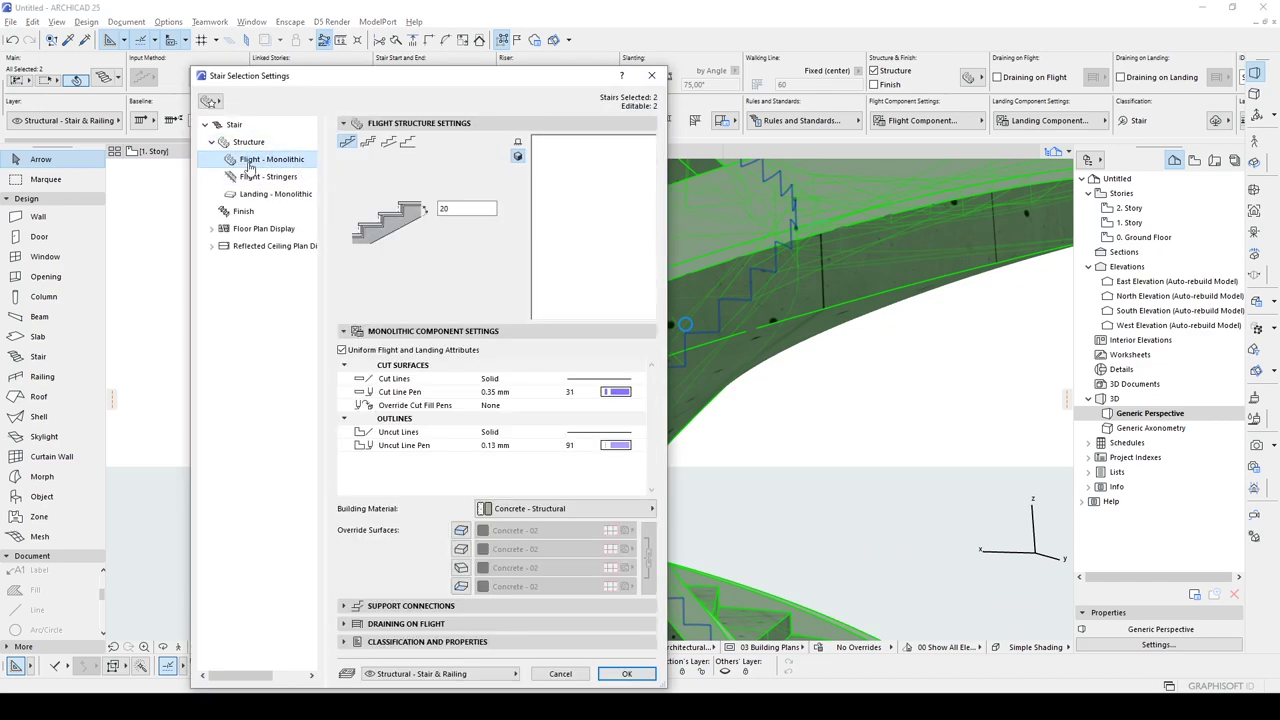
click(453, 207)
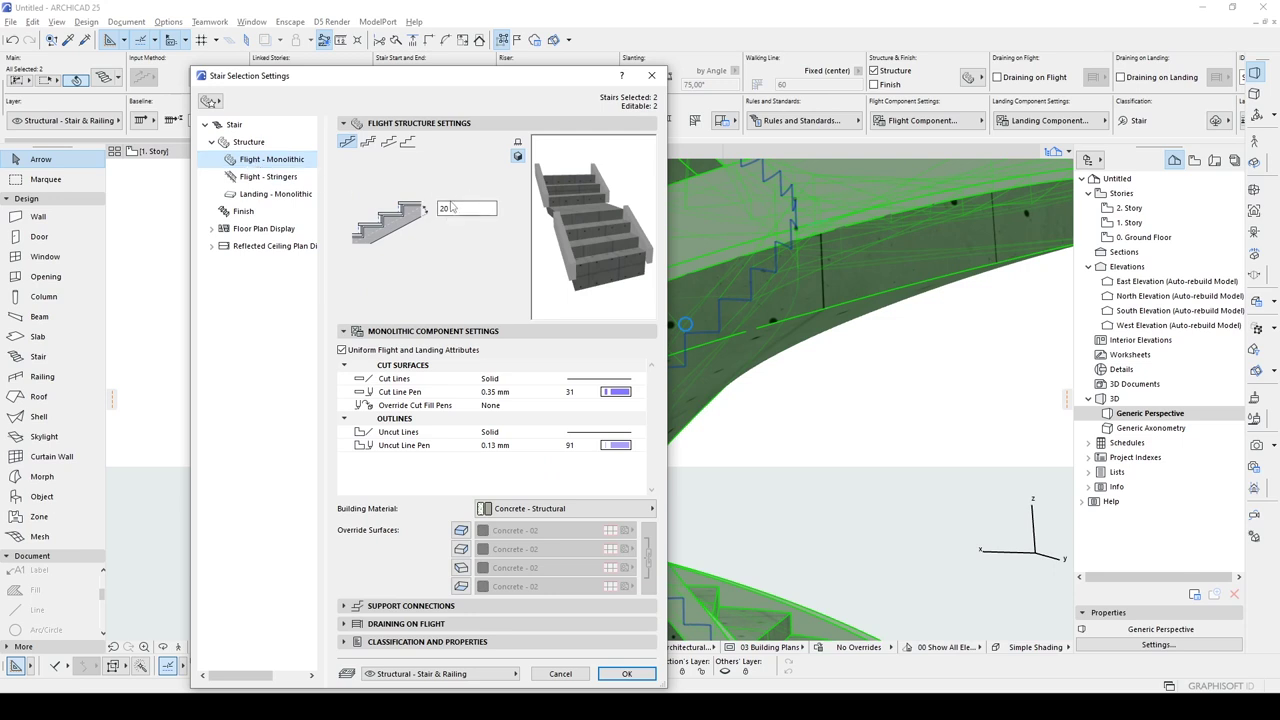
click(272, 178)
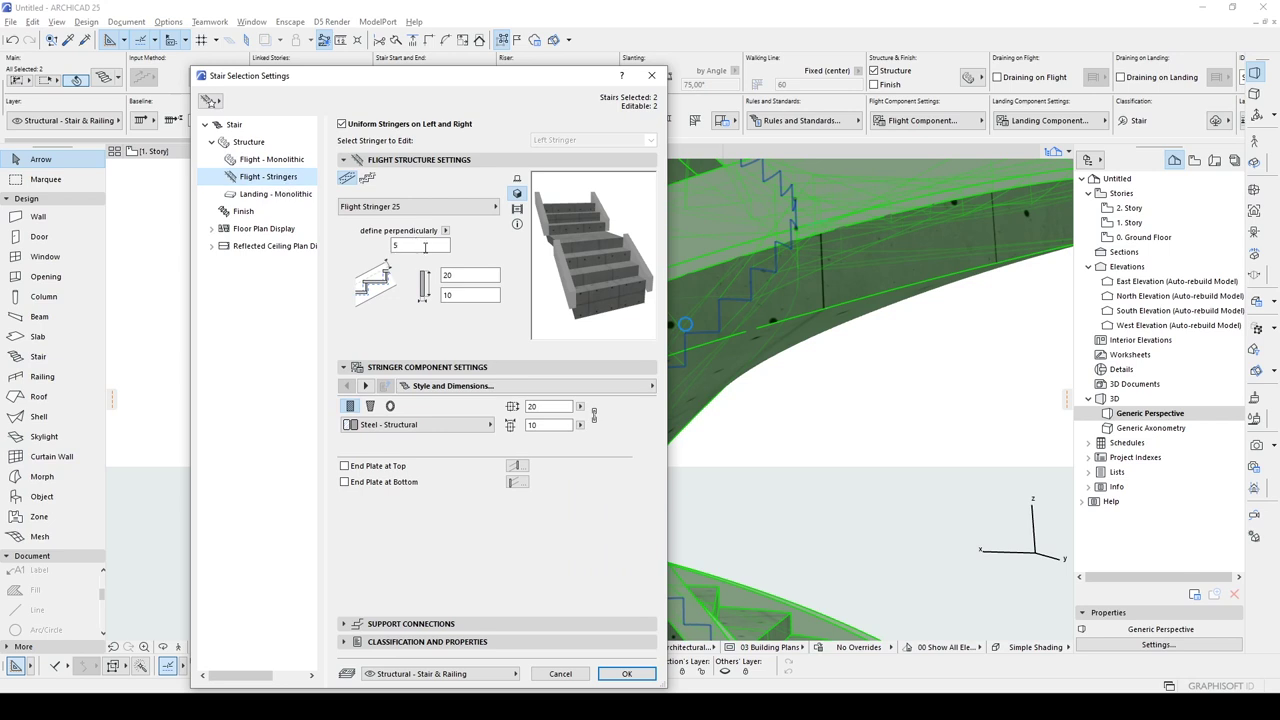
double_click(447, 274)
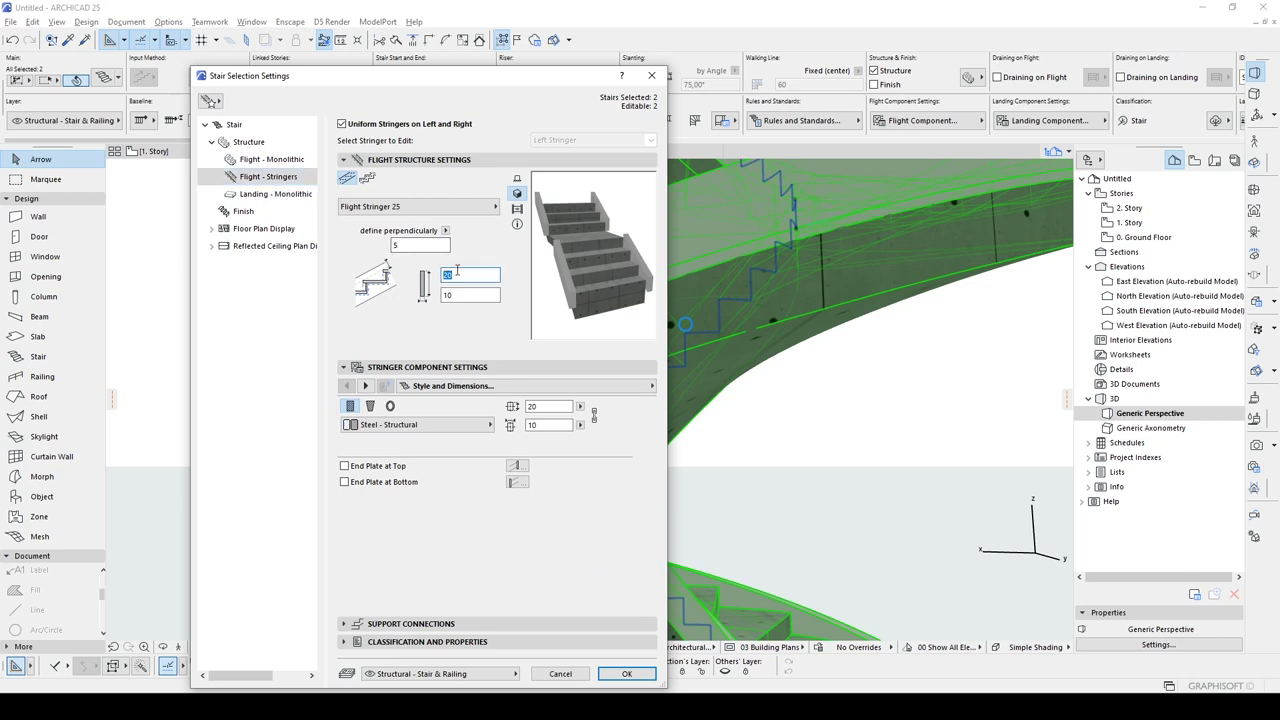
text(4)
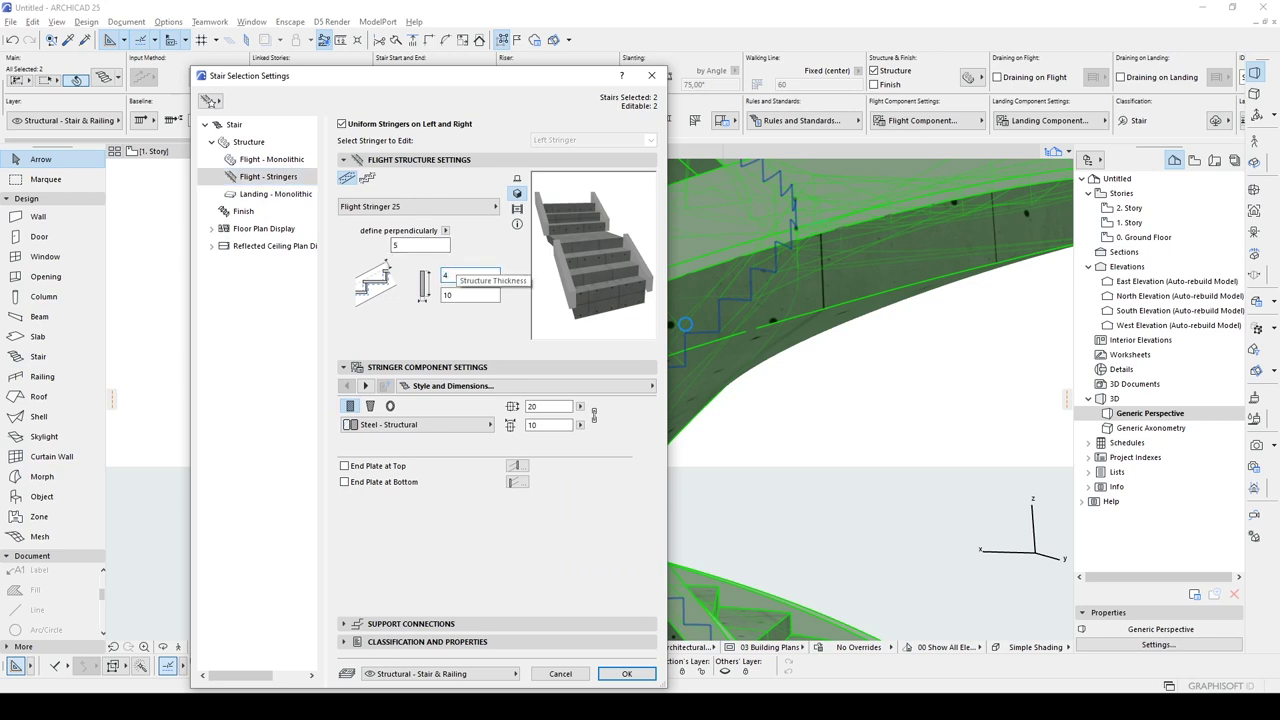
text(0)
key(Tab)
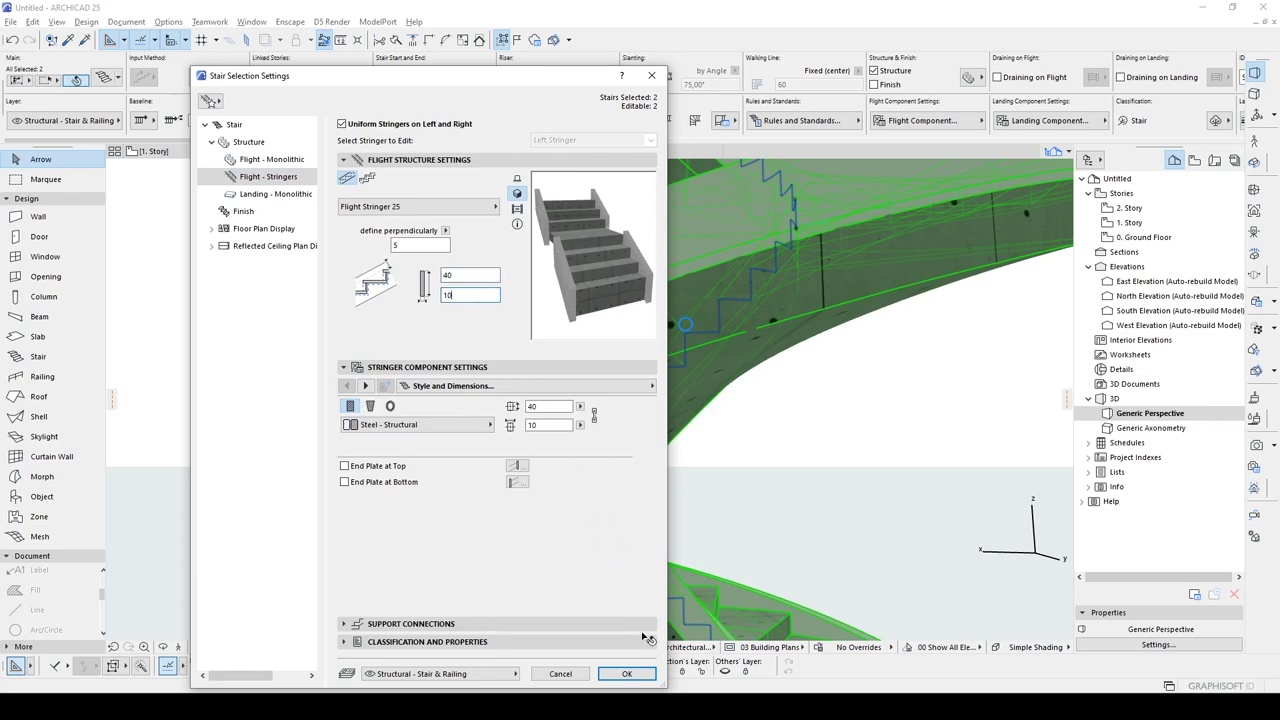
click(640, 674)
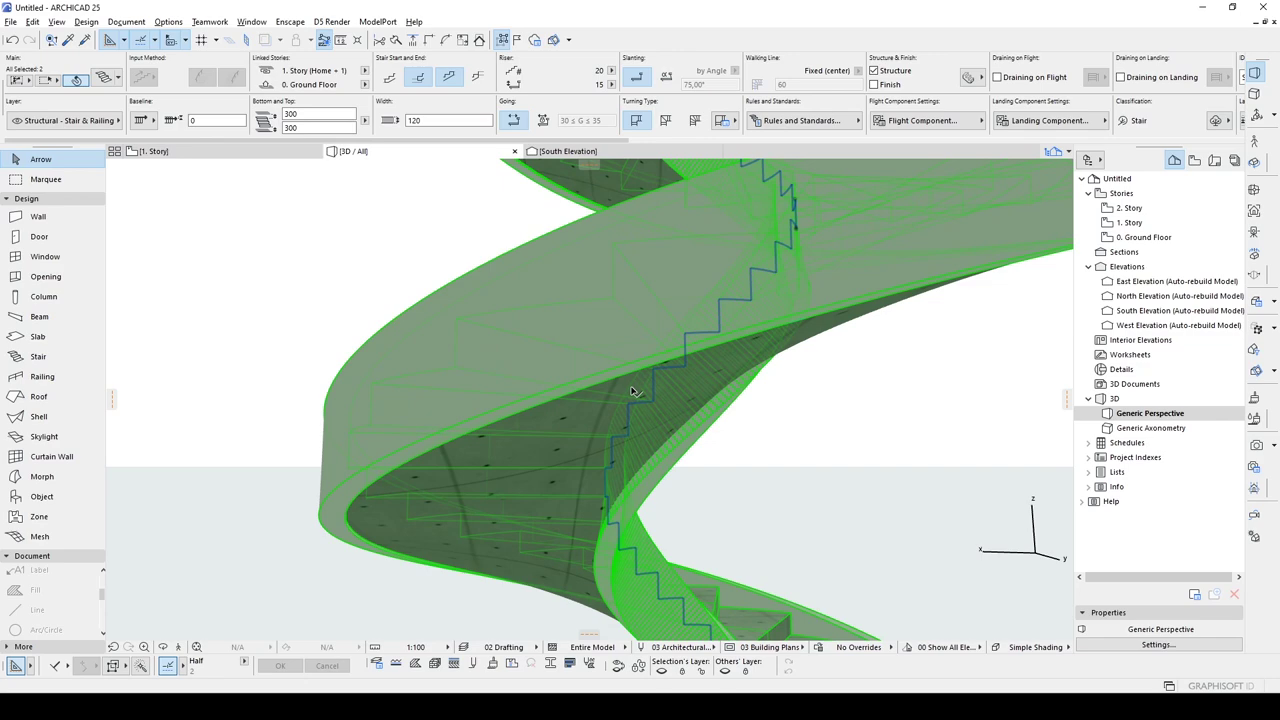
Step: For both selected stairs, override the flight stringers' beam surface and set all beam sides to Paint - Sand Beige
scroll(640, 384, down, 4)
shift+middle_drag(644, 380, 722, 410)
key(ctrl+t)
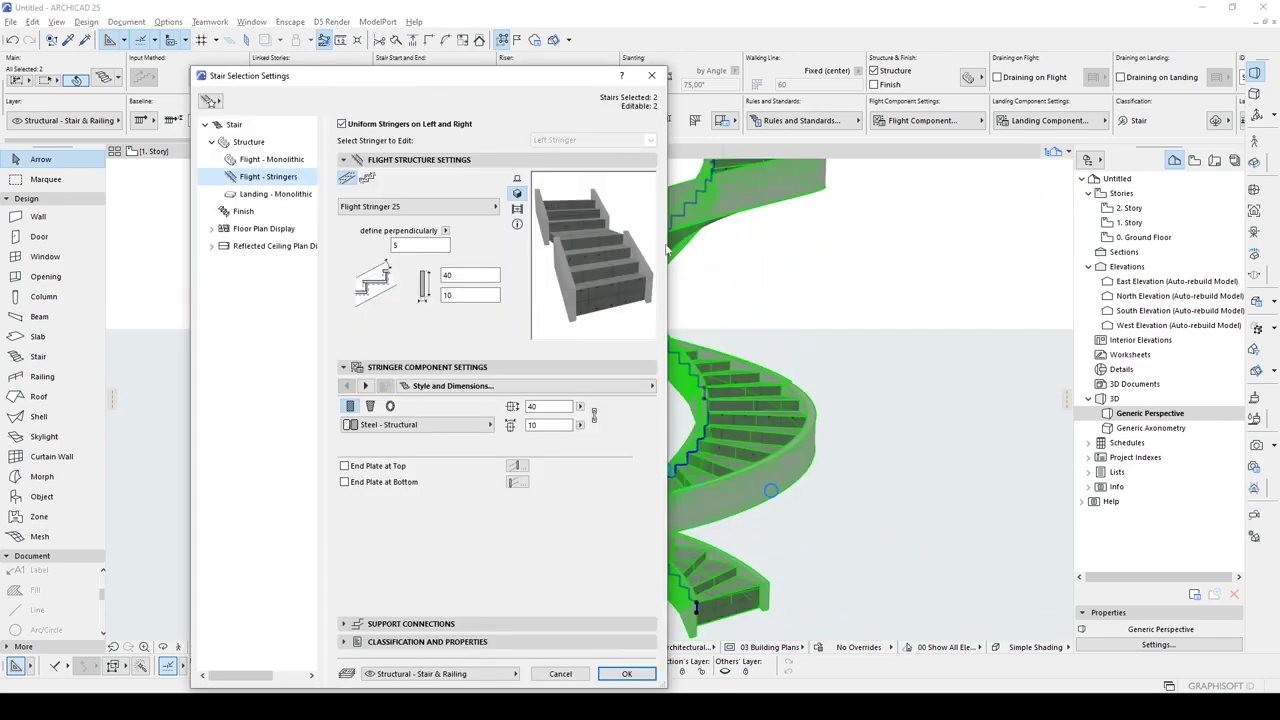
click(370, 425)
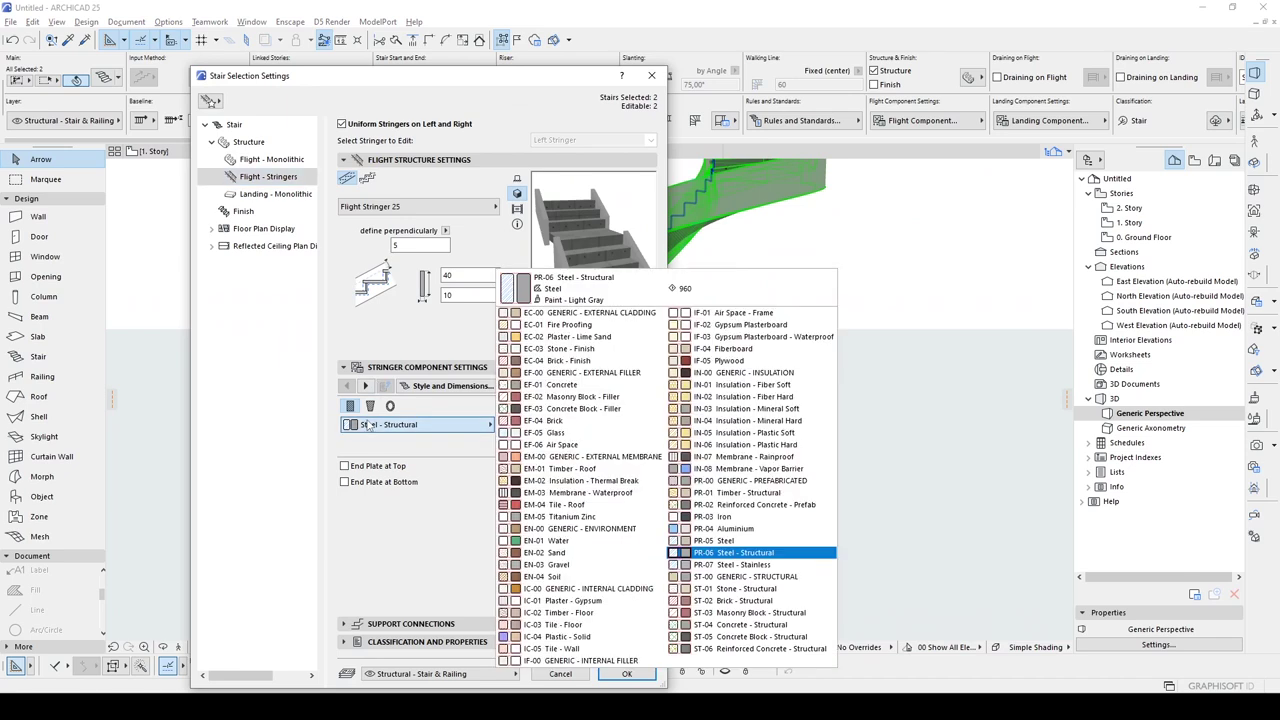
click(368, 423)
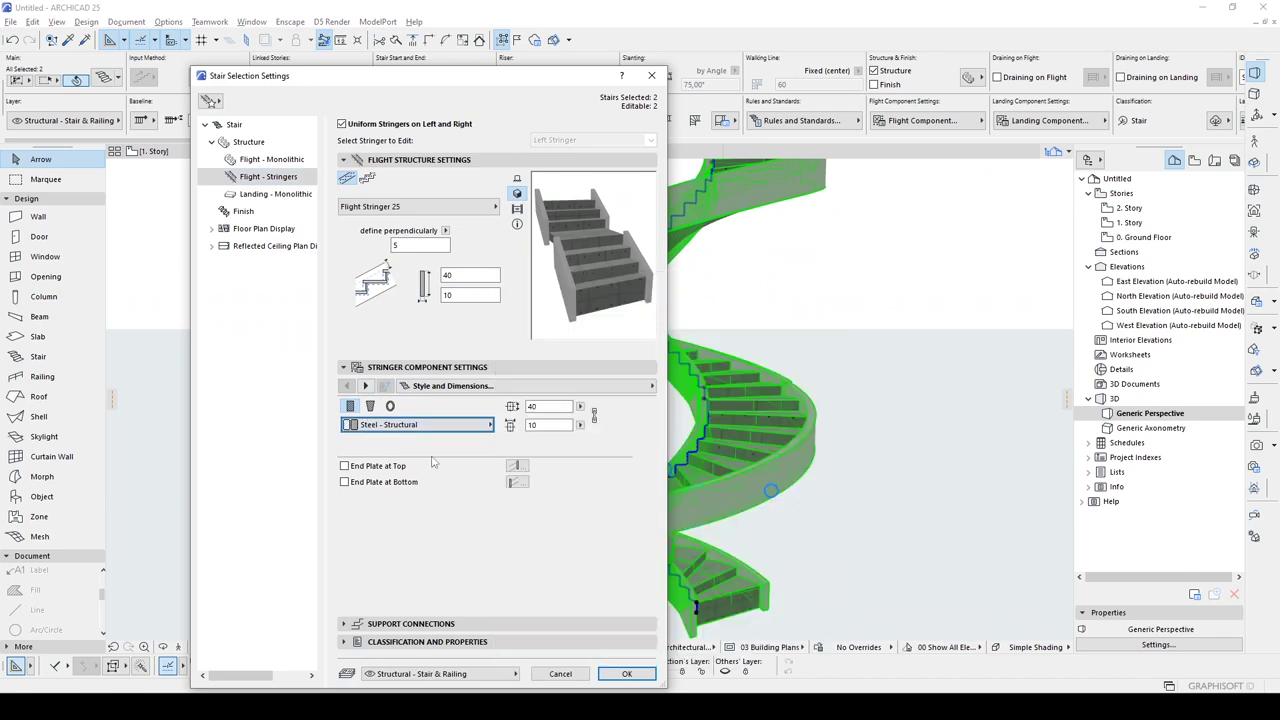
click(365, 386)
click(365, 386)
click(365, 386)
click(365, 386)
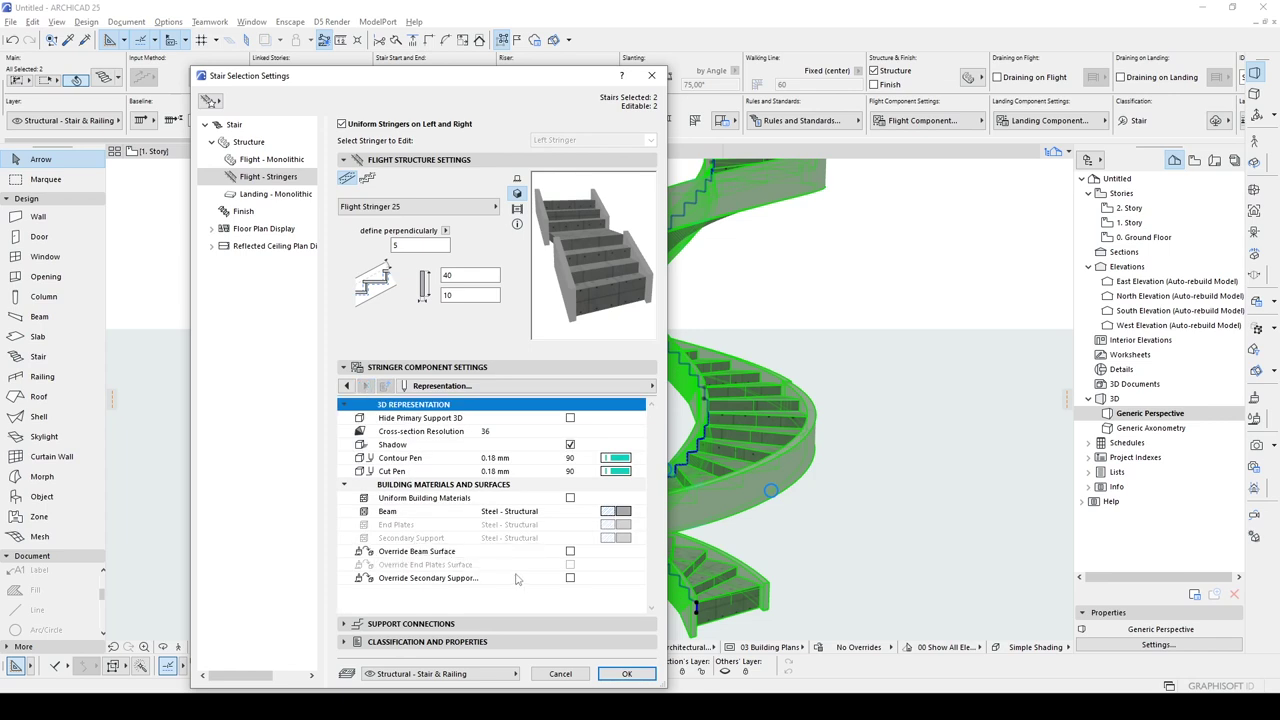
click(570, 552)
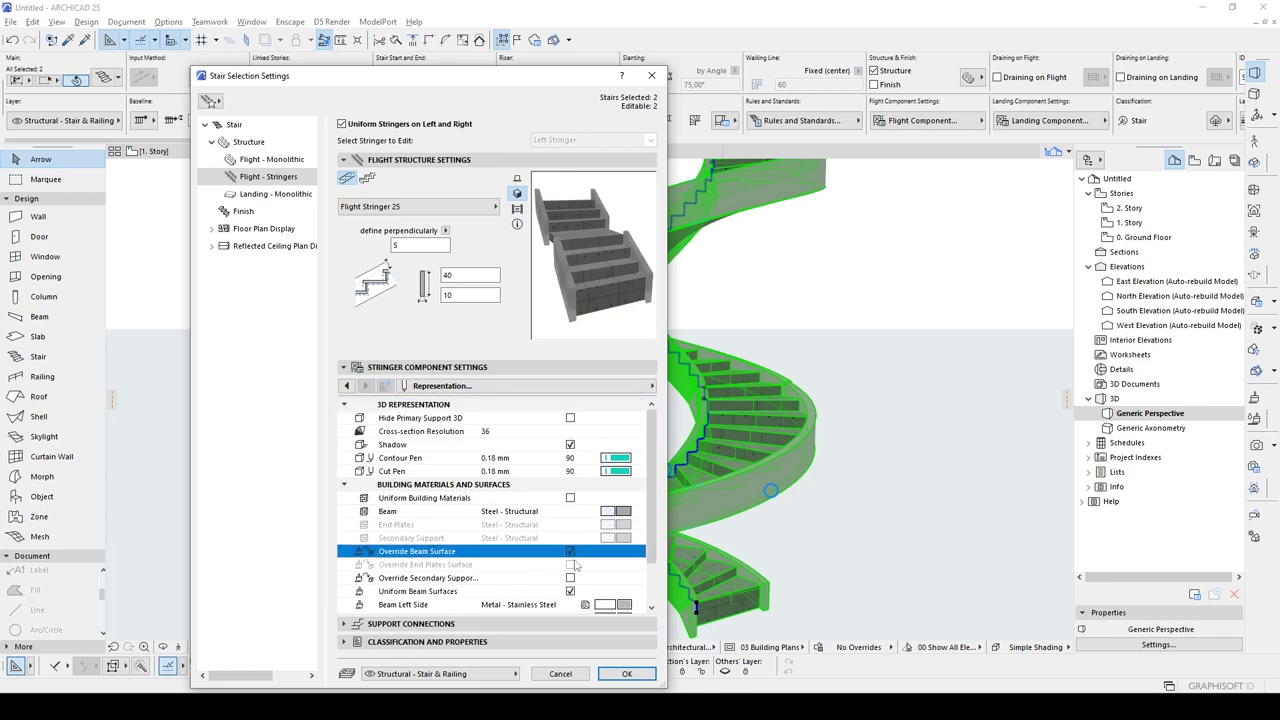
scroll(600, 555, down, 2)
click(622, 551)
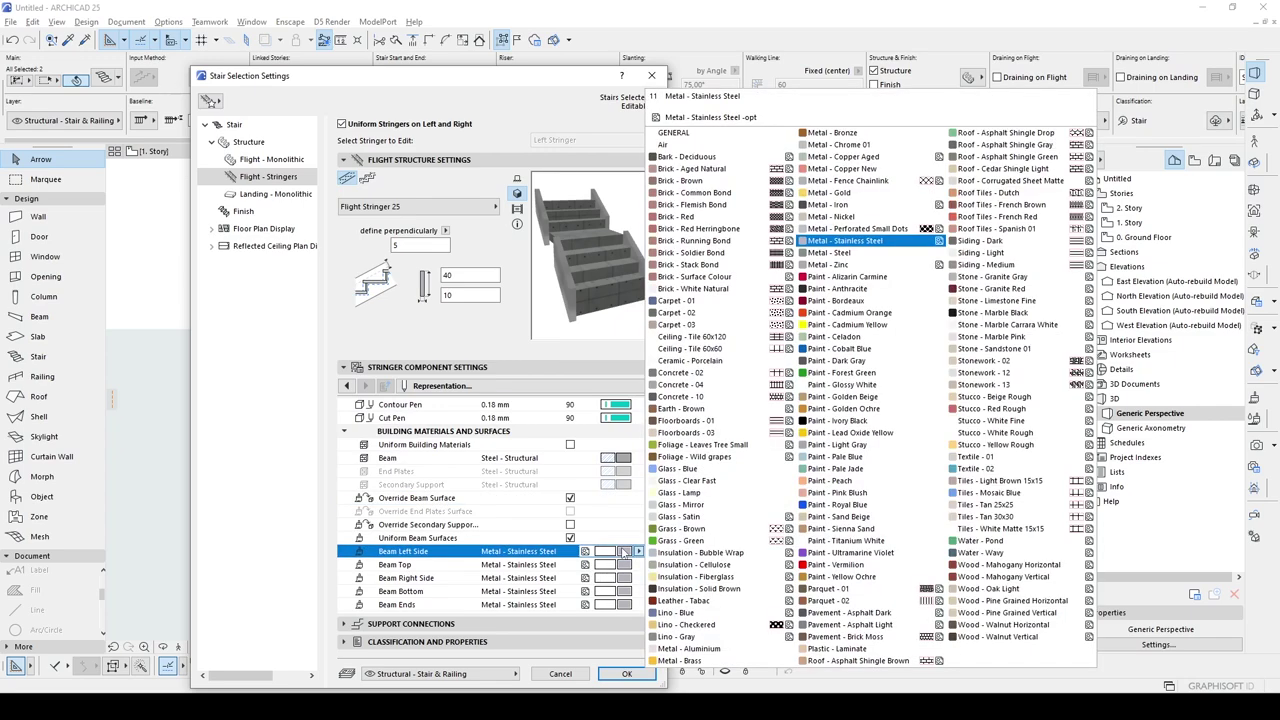
click(840, 518)
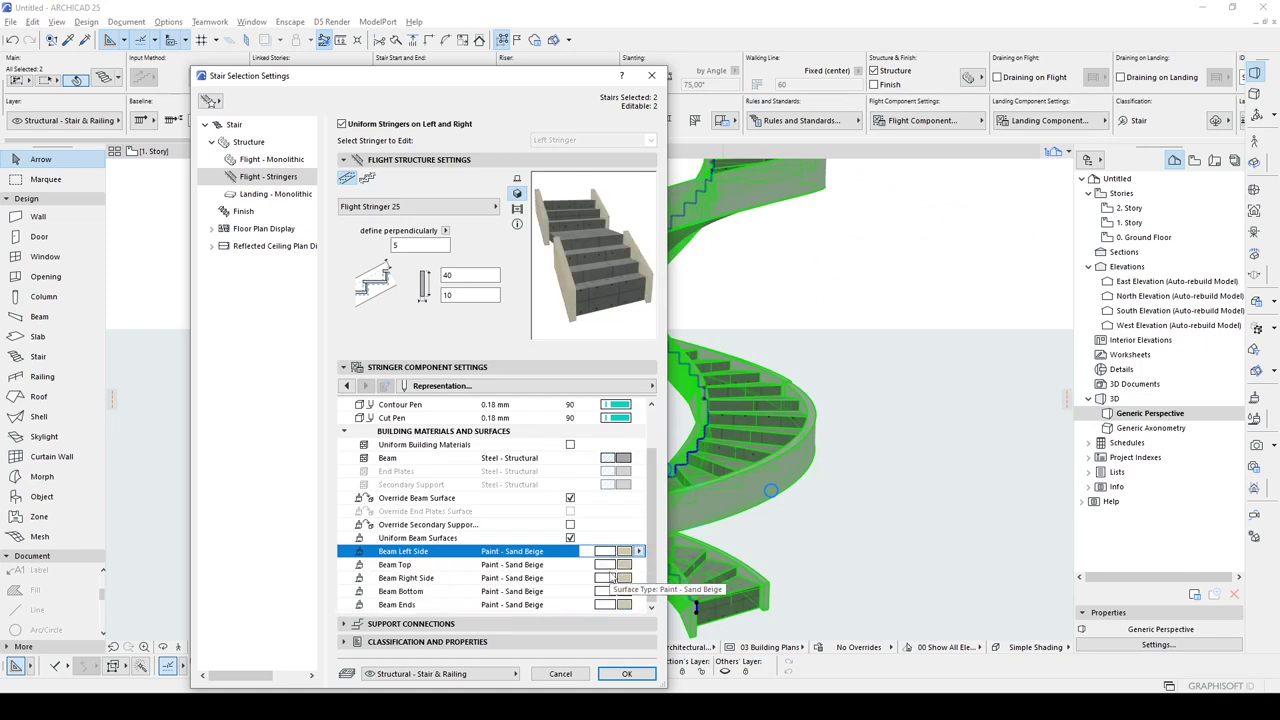
Step: Turn on all four surface overrides of the monolithic flight structure and set them to Paint - Sand Beige
click(260, 162)
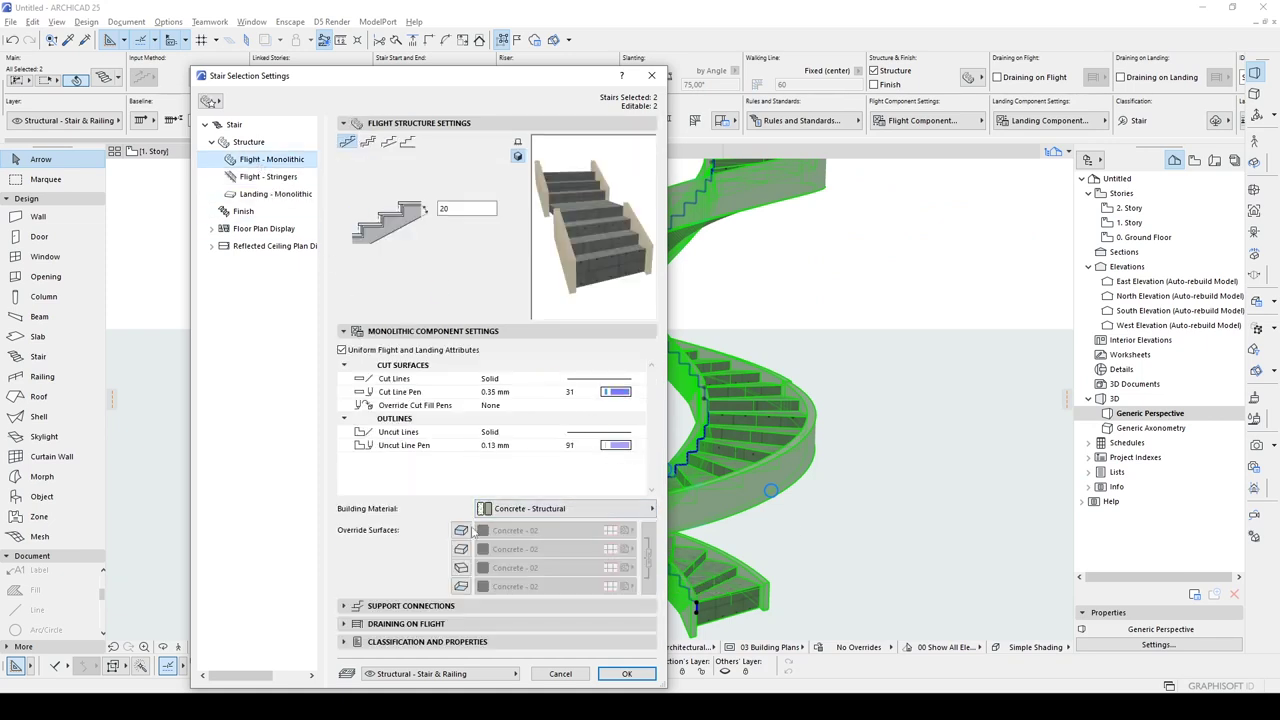
click(461, 530)
click(461, 549)
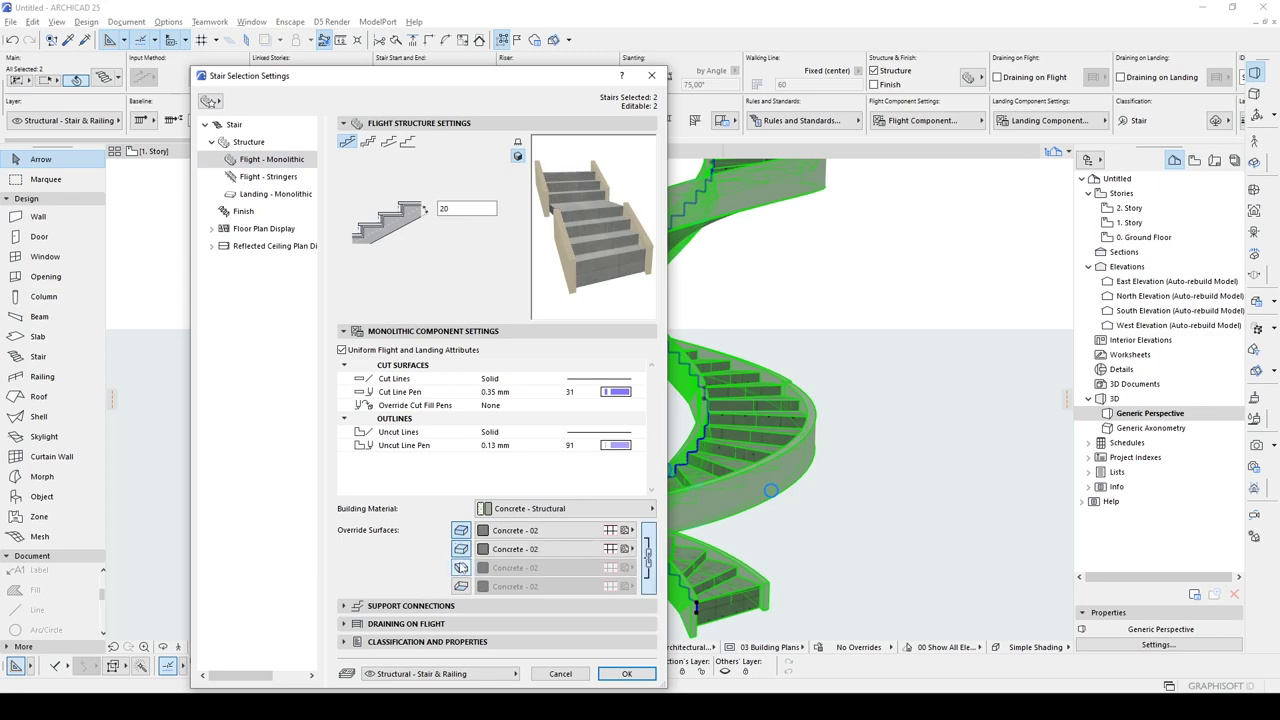
click(461, 567)
click(461, 586)
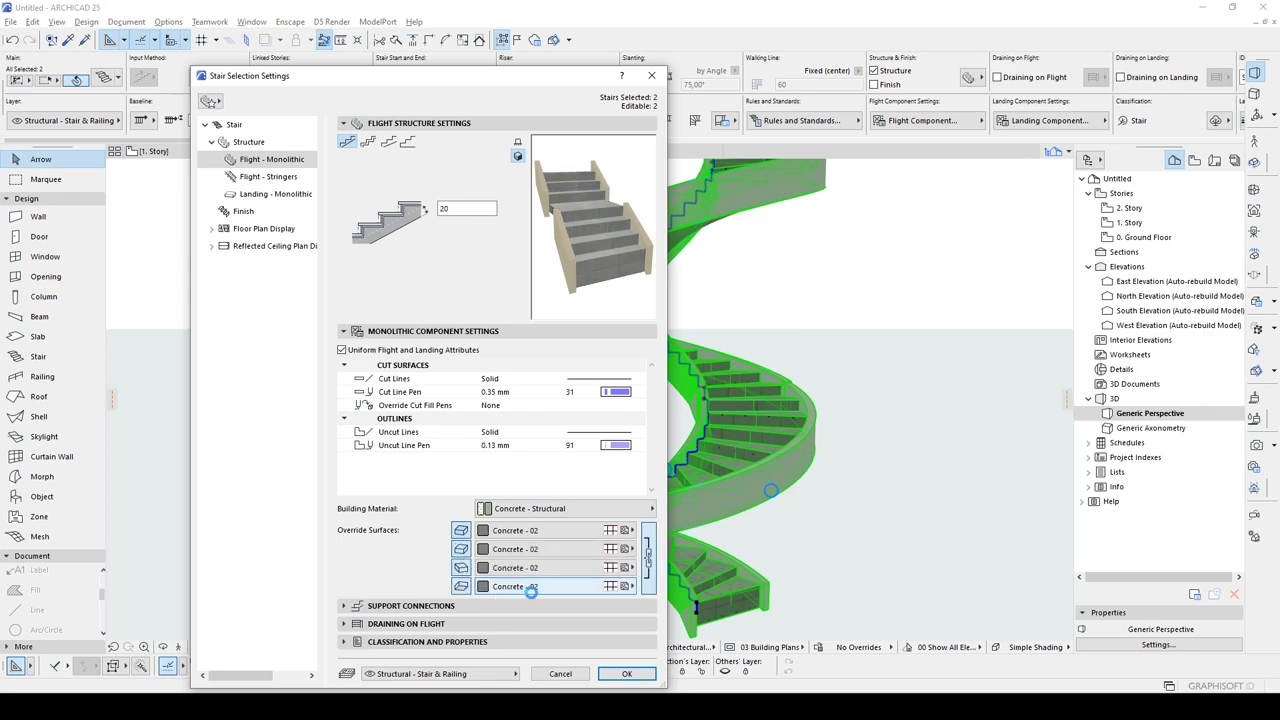
click(530, 588)
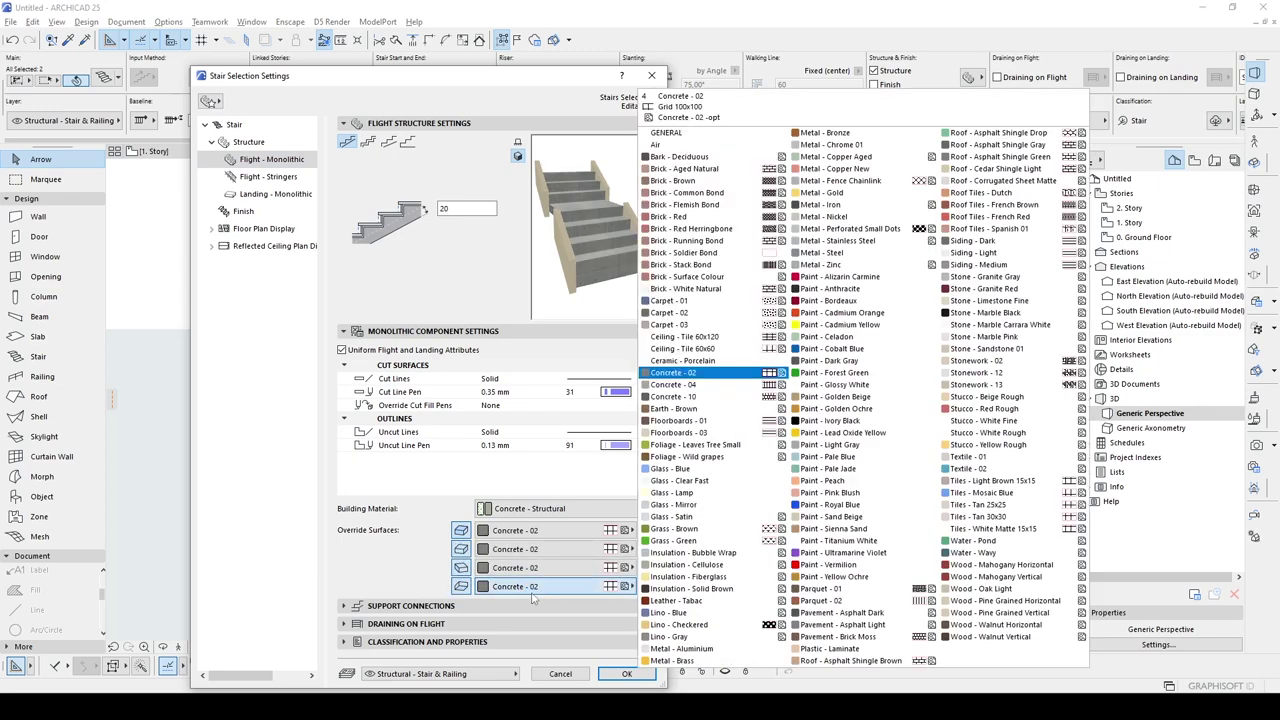
click(877, 521)
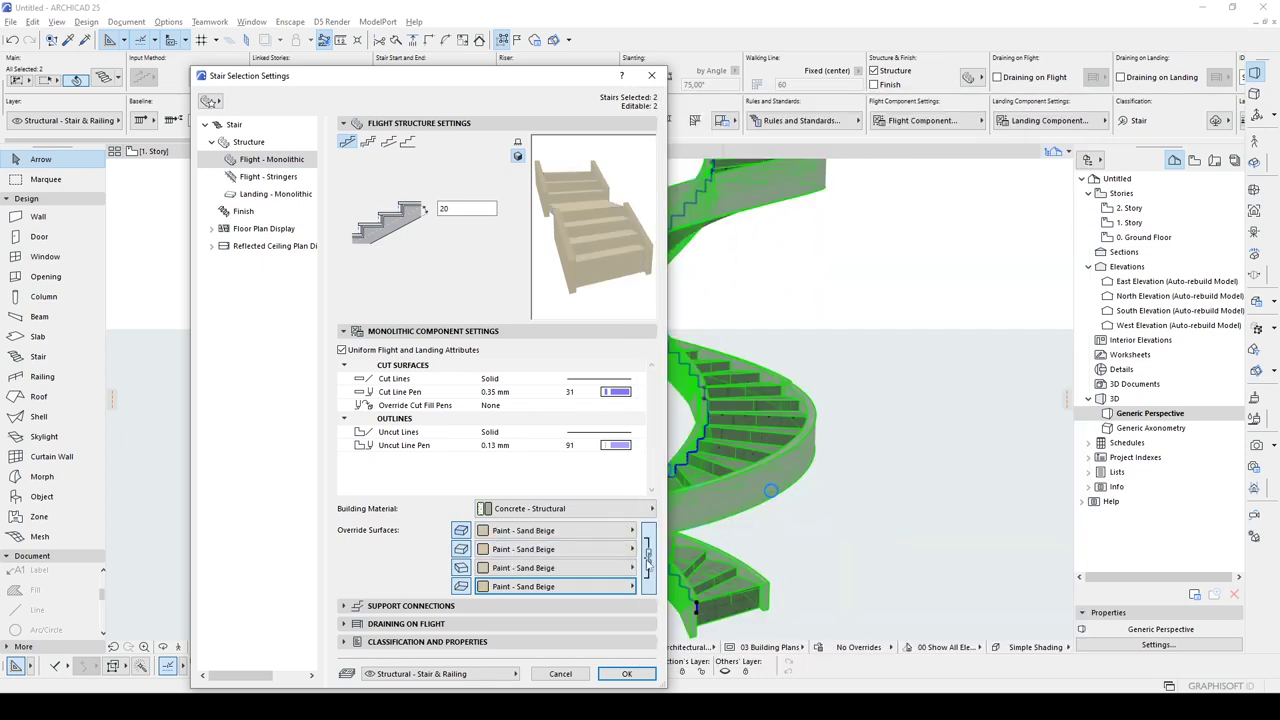
Step: Set the first three monolithic flight surface overrides to Paint - Sienna Sand, apply the settings and deselect the stairs
click(603, 569)
click(862, 527)
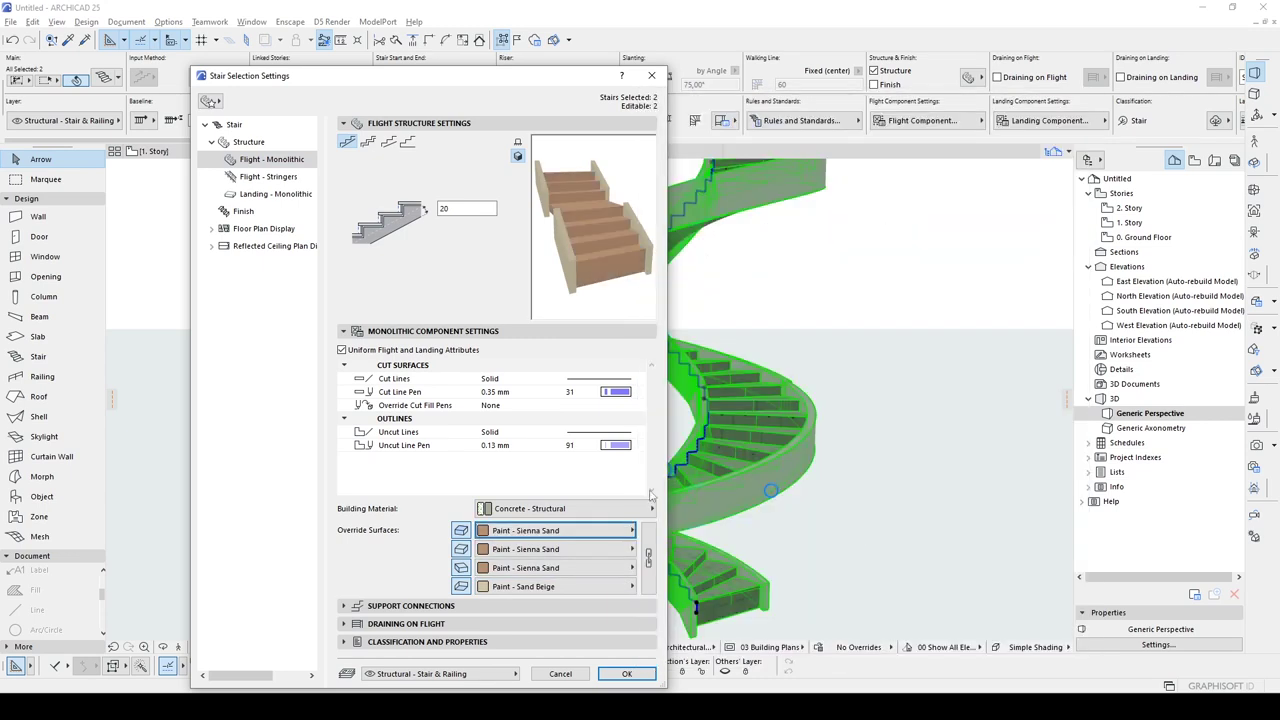
click(626, 673)
key(Escape)
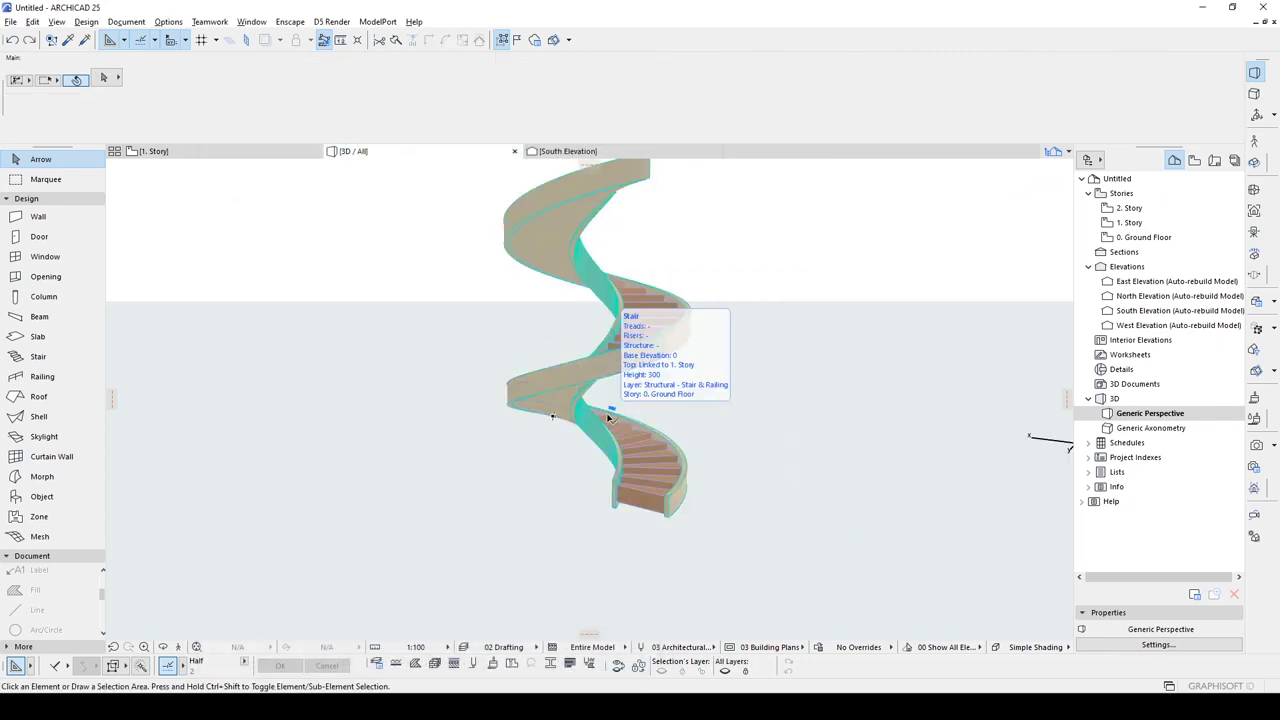
Step: Select both stairs, turn off uniform left and right stringers, and set the left stringer's structure thickness to 30
scroll(631, 453, up, 1)
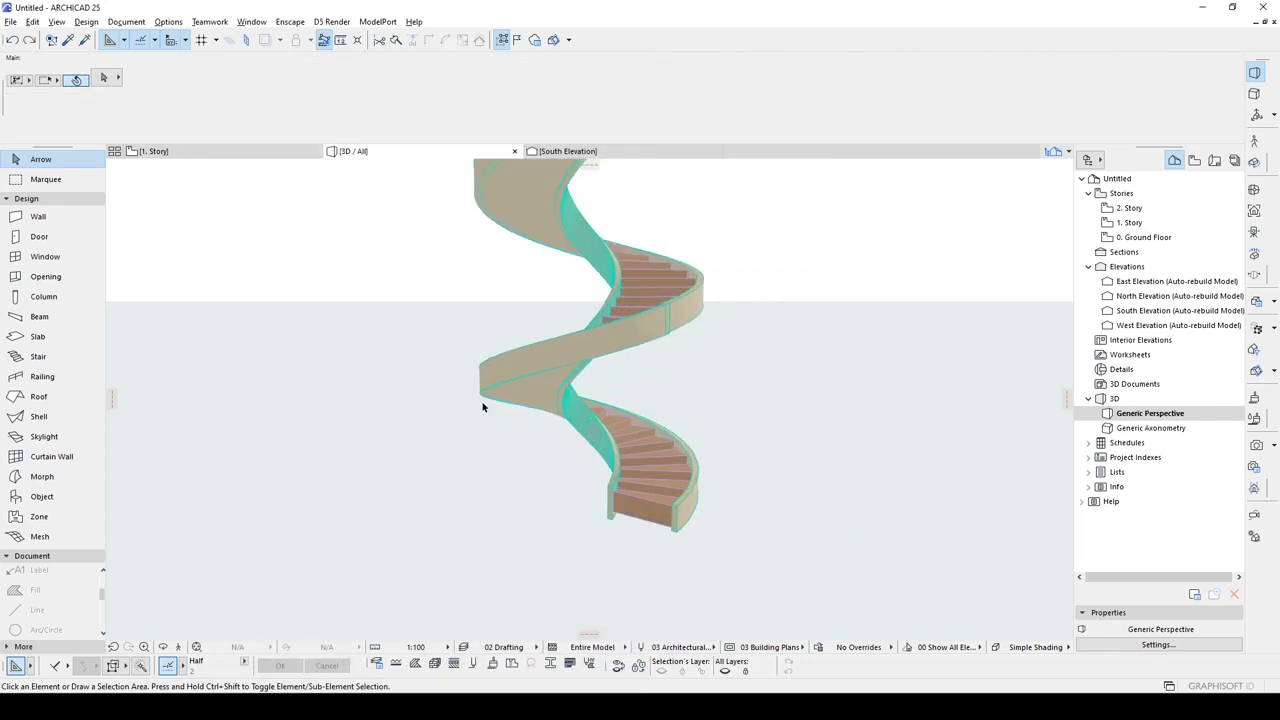
scroll(470, 403, up, 3)
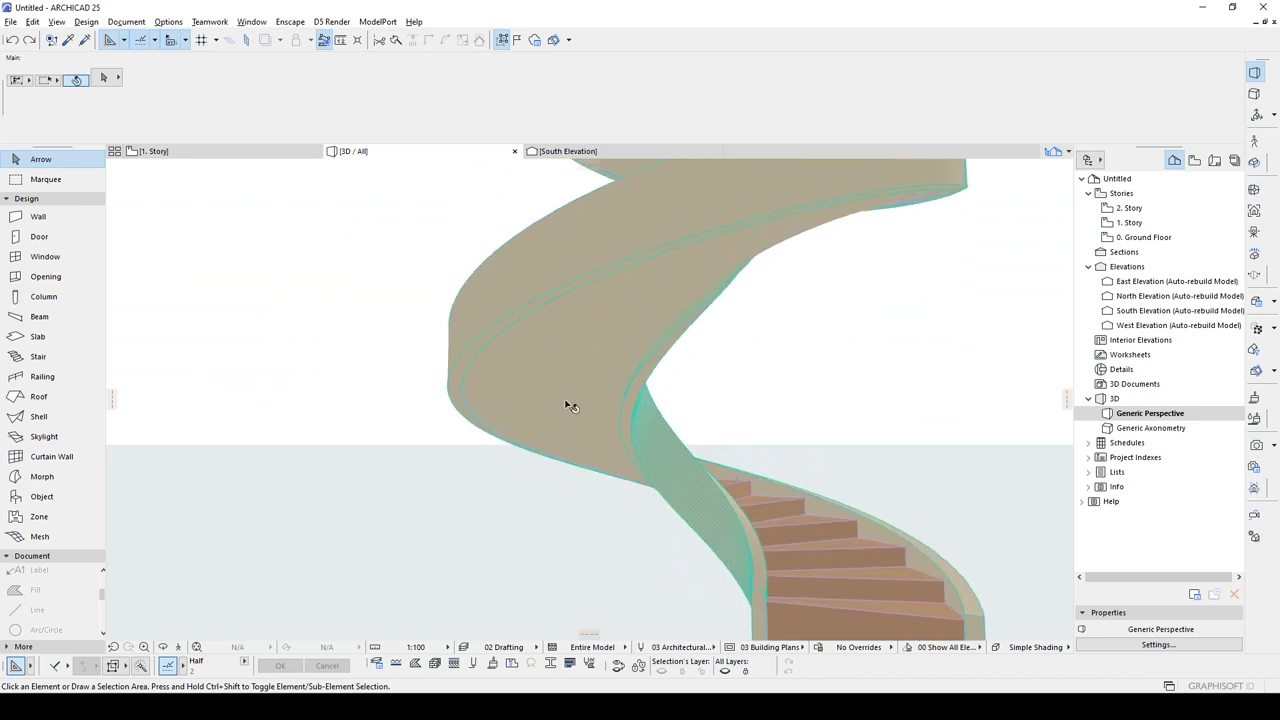
click(639, 424)
middle_drag(663, 269, 650, 306)
scroll(647, 306, down, 1)
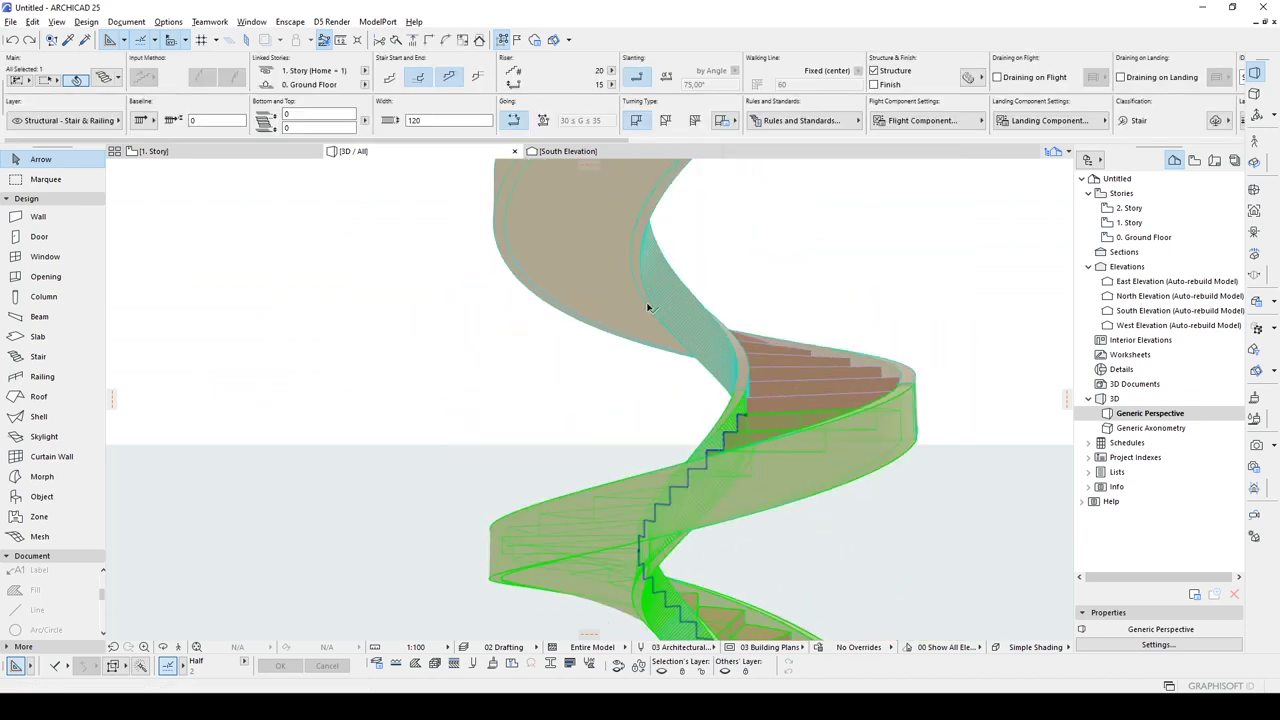
shift+click(643, 255)
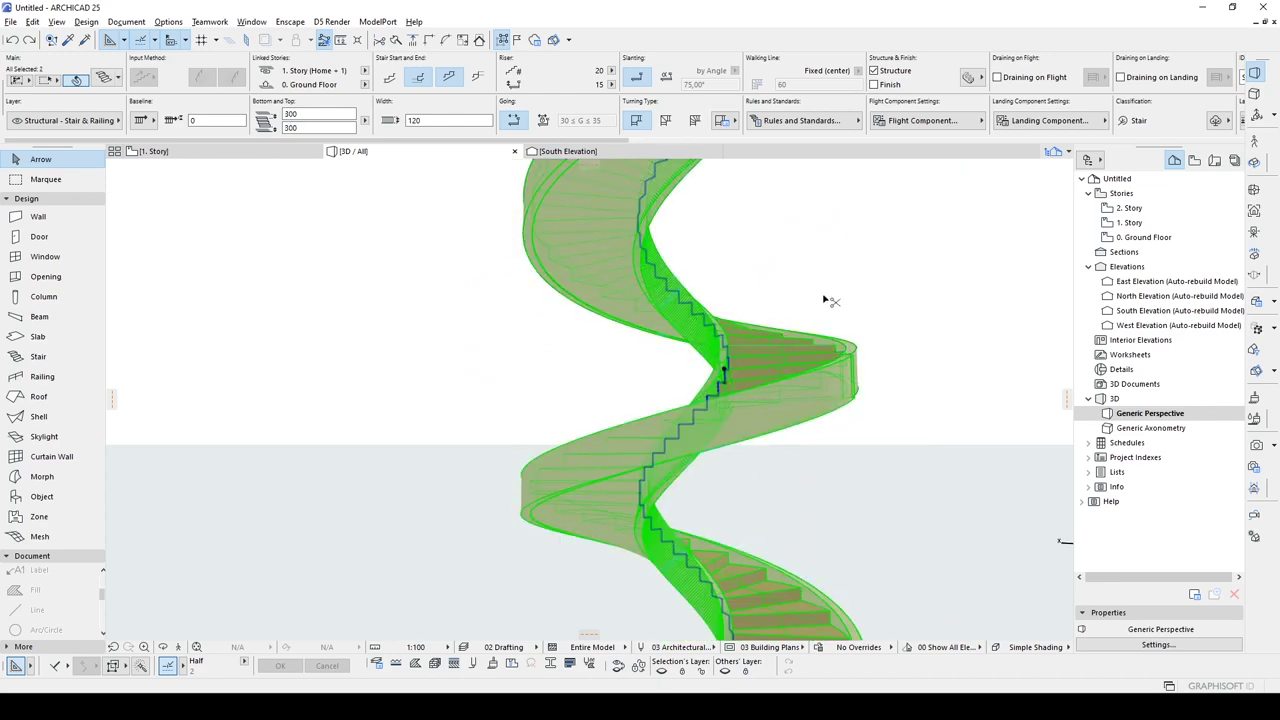
key(ctrl+t)
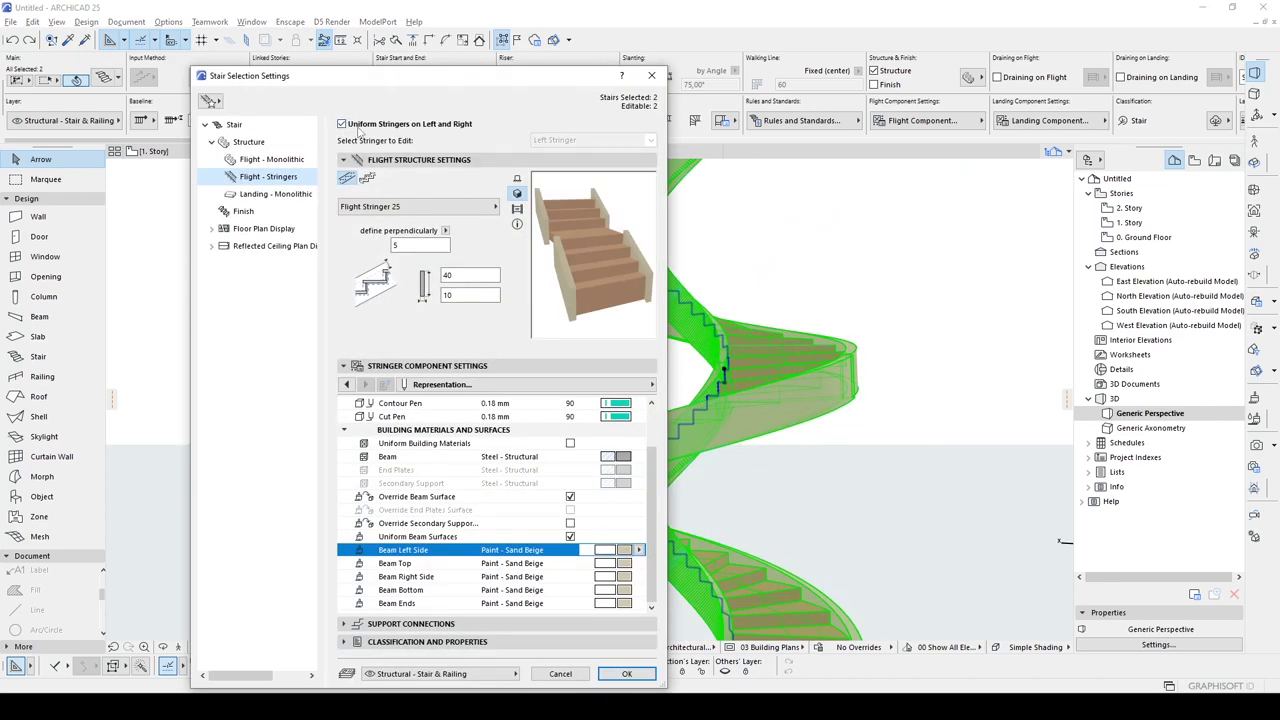
click(351, 127)
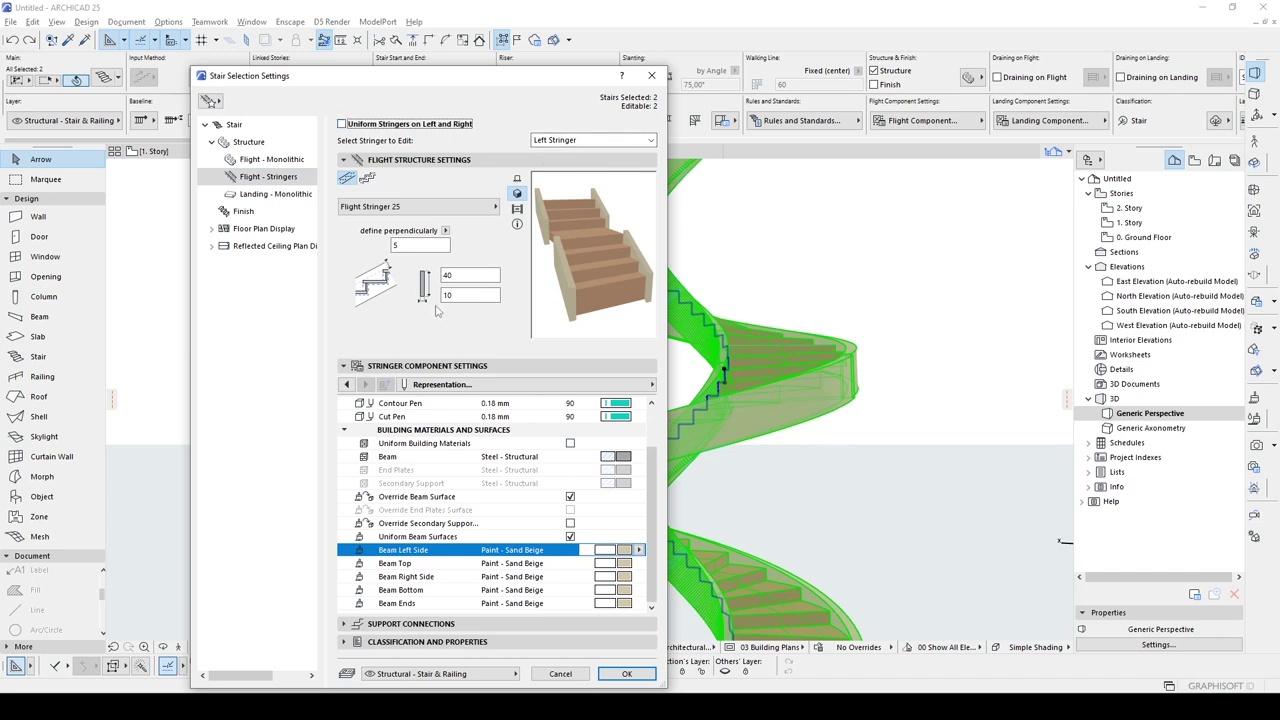
click(473, 273)
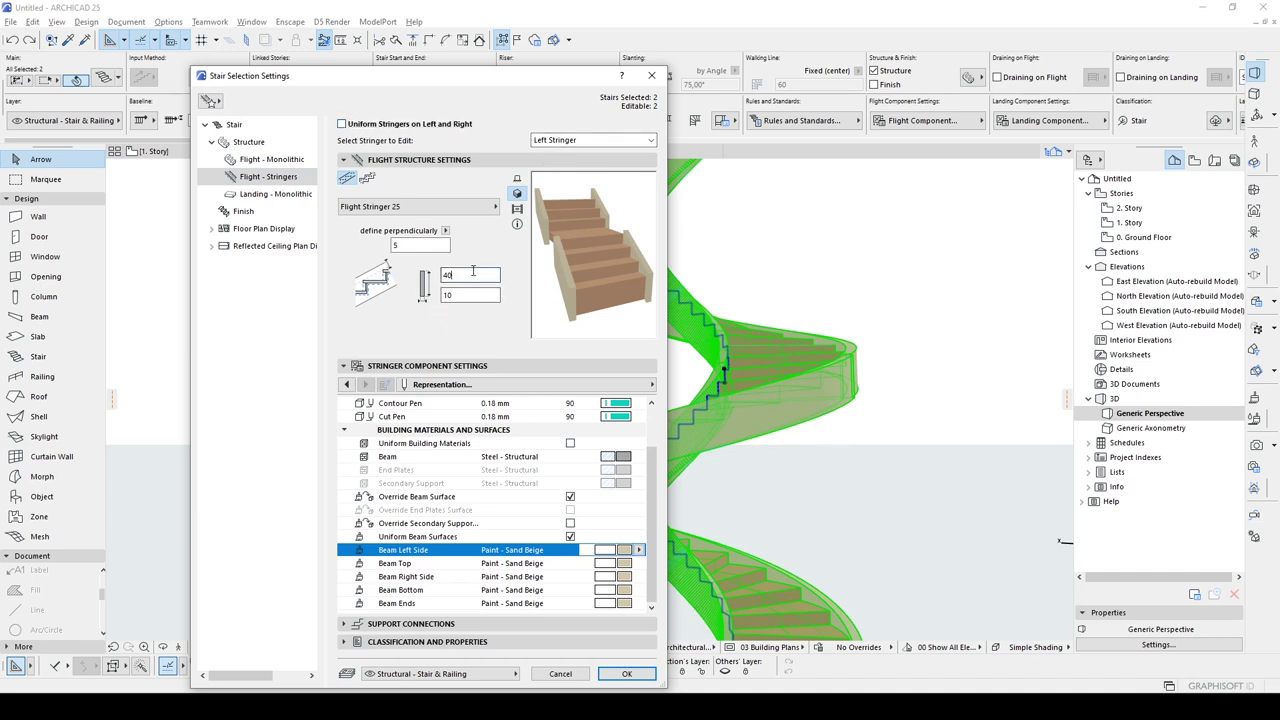
click(626, 673)
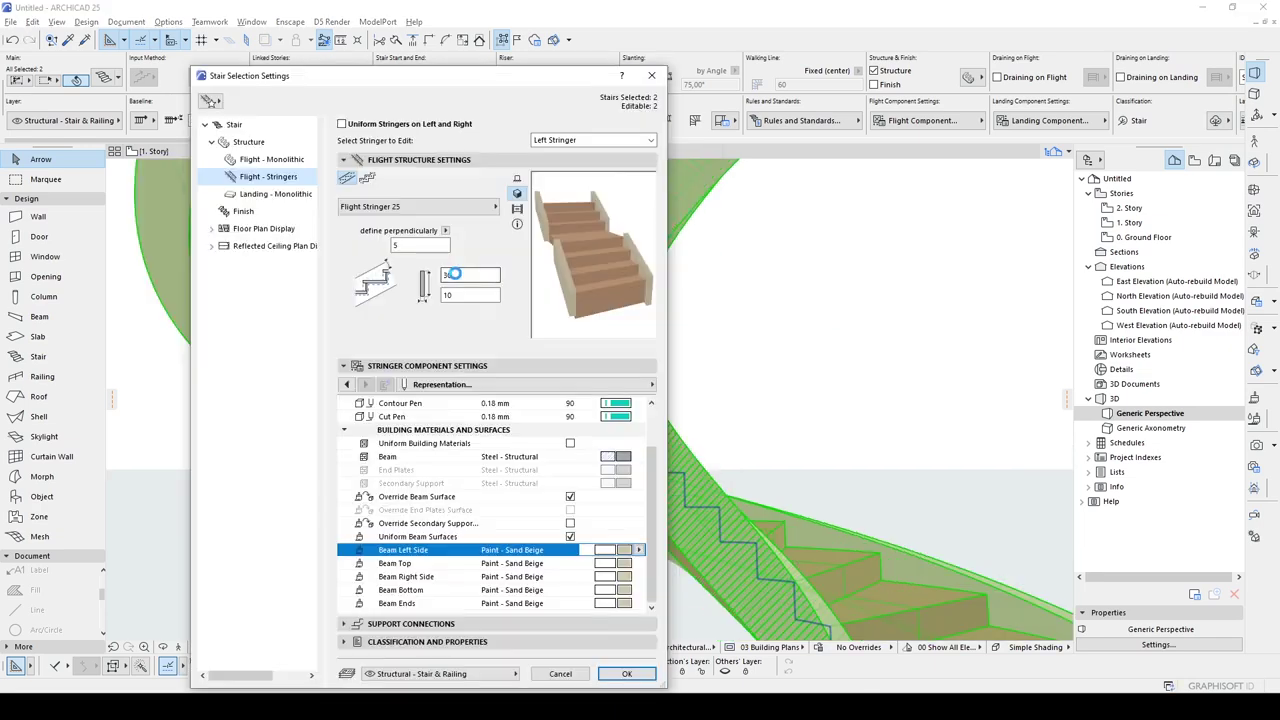
Step: Set the structure thickness of both the left and the right flight stringers to 35
double_click(454, 274)
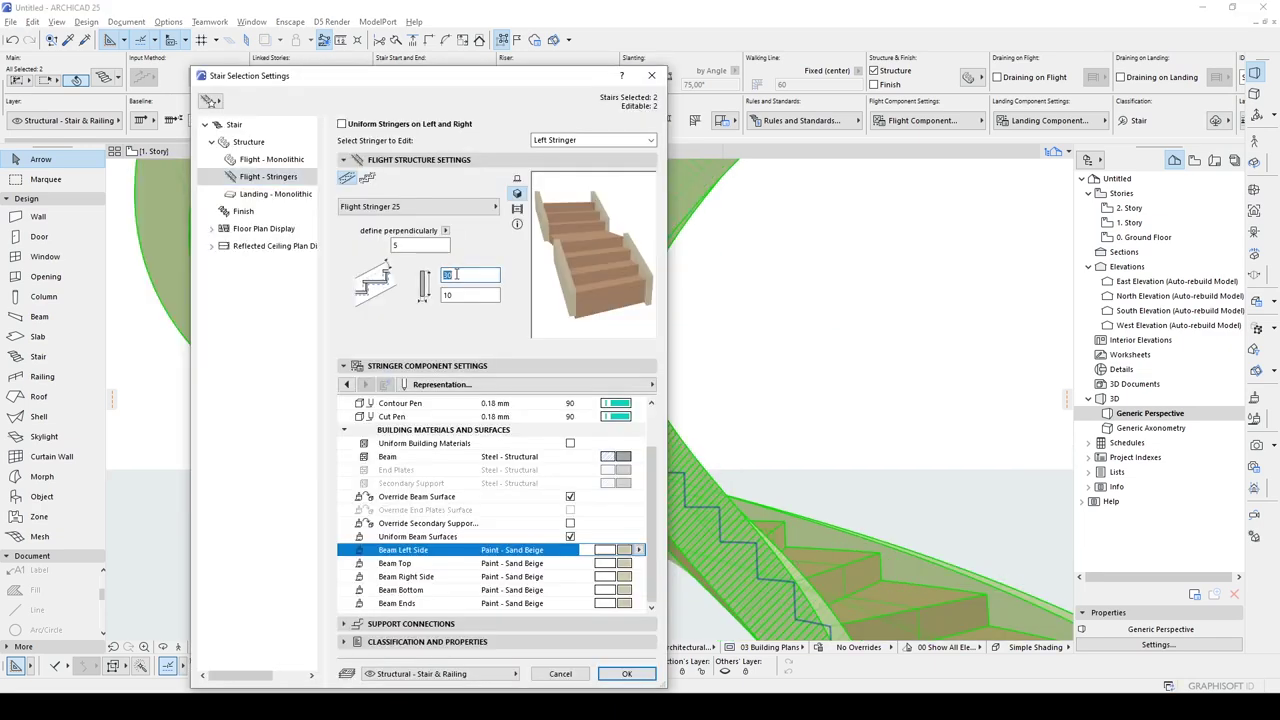
text(35)
click(457, 296)
click(576, 145)
click(570, 163)
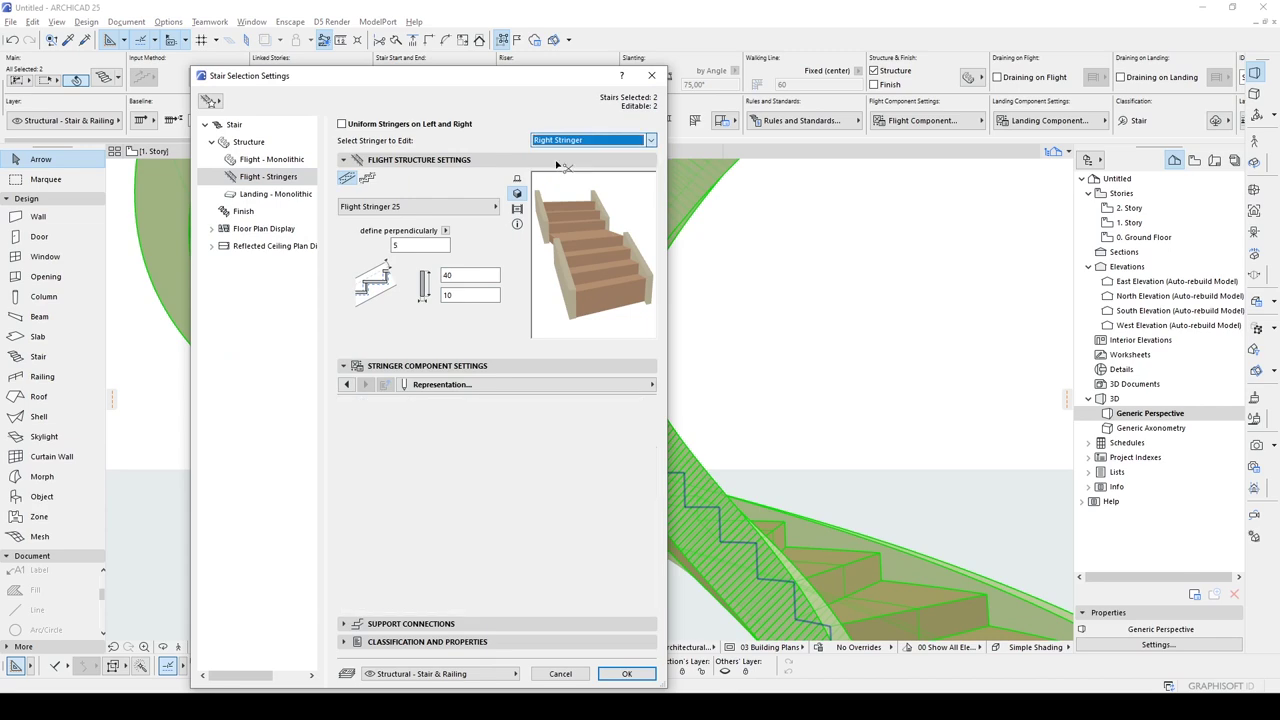
drag(467, 88, 723, 112)
double_click(716, 297)
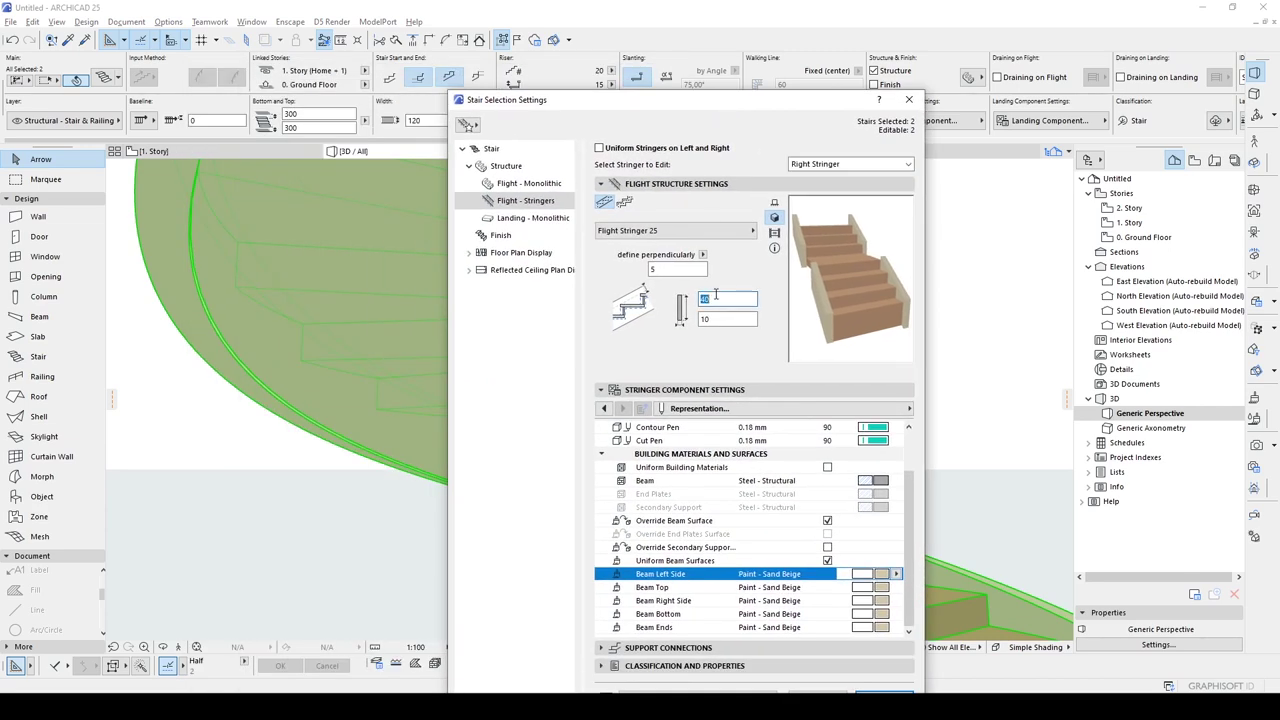
text(35)
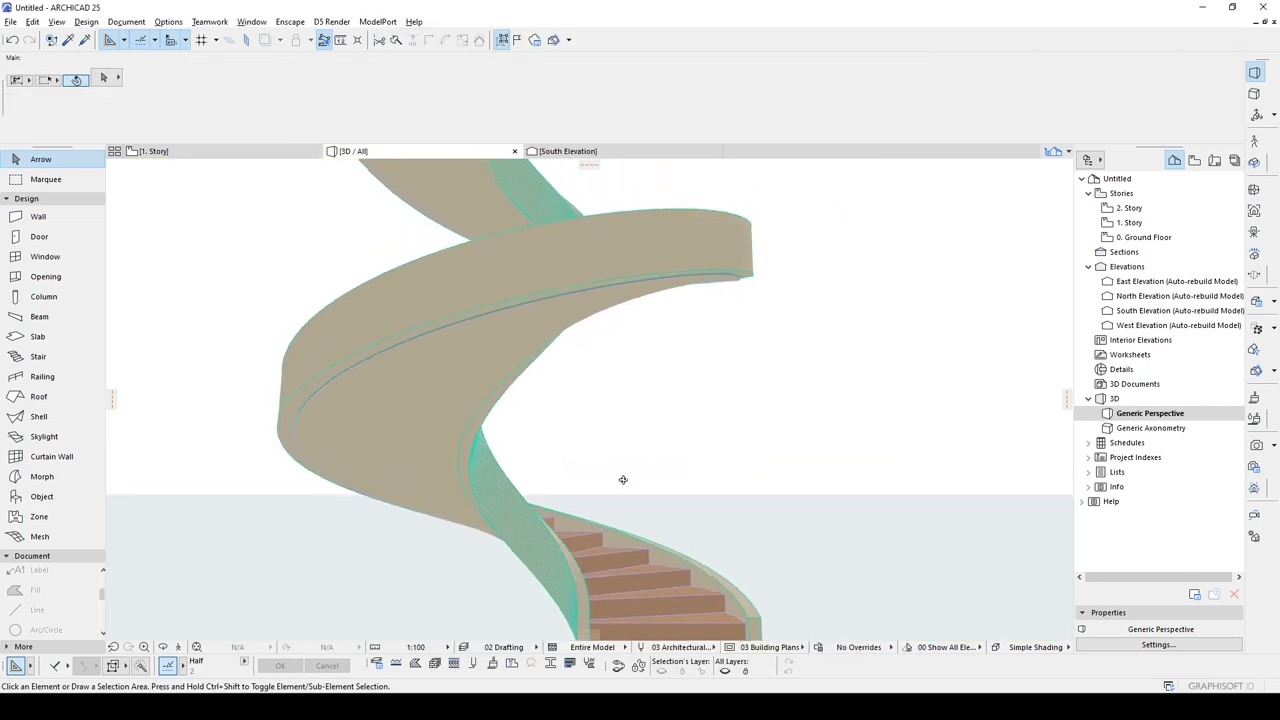
Step: Activate the Railing tool and open its default settings
shift+middle_drag(622, 480, 486, 465)
scroll(486, 464, down, 4)
shift+middle_drag(474, 369, 631, 600)
shift+middle_drag(567, 476, 738, 384)
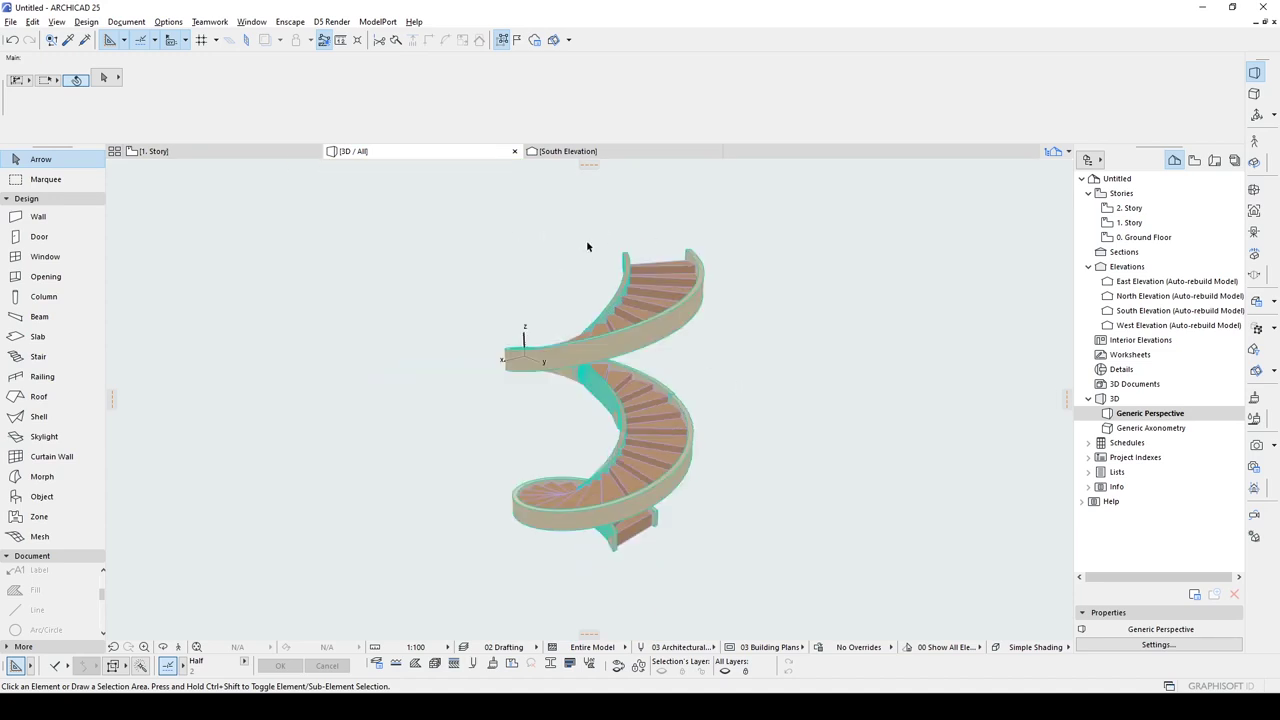
shift+middle_drag(686, 344, 694, 308)
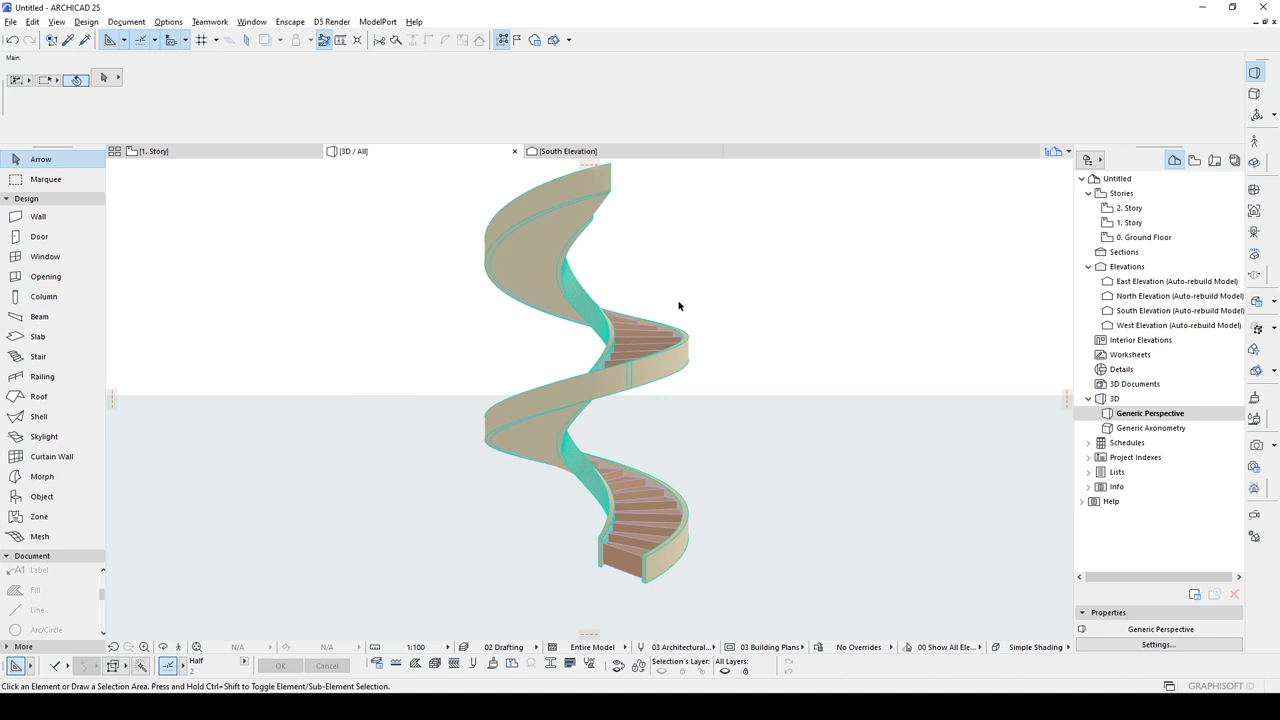
click(42, 376)
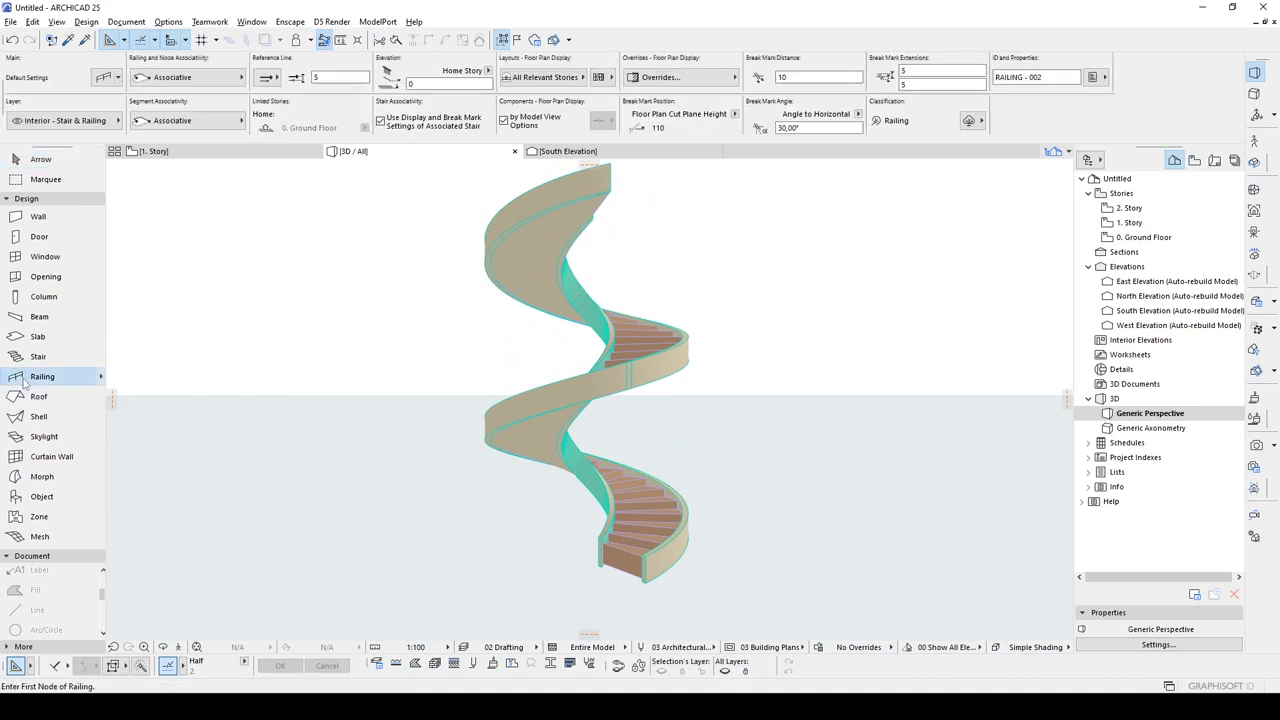
click(104, 79)
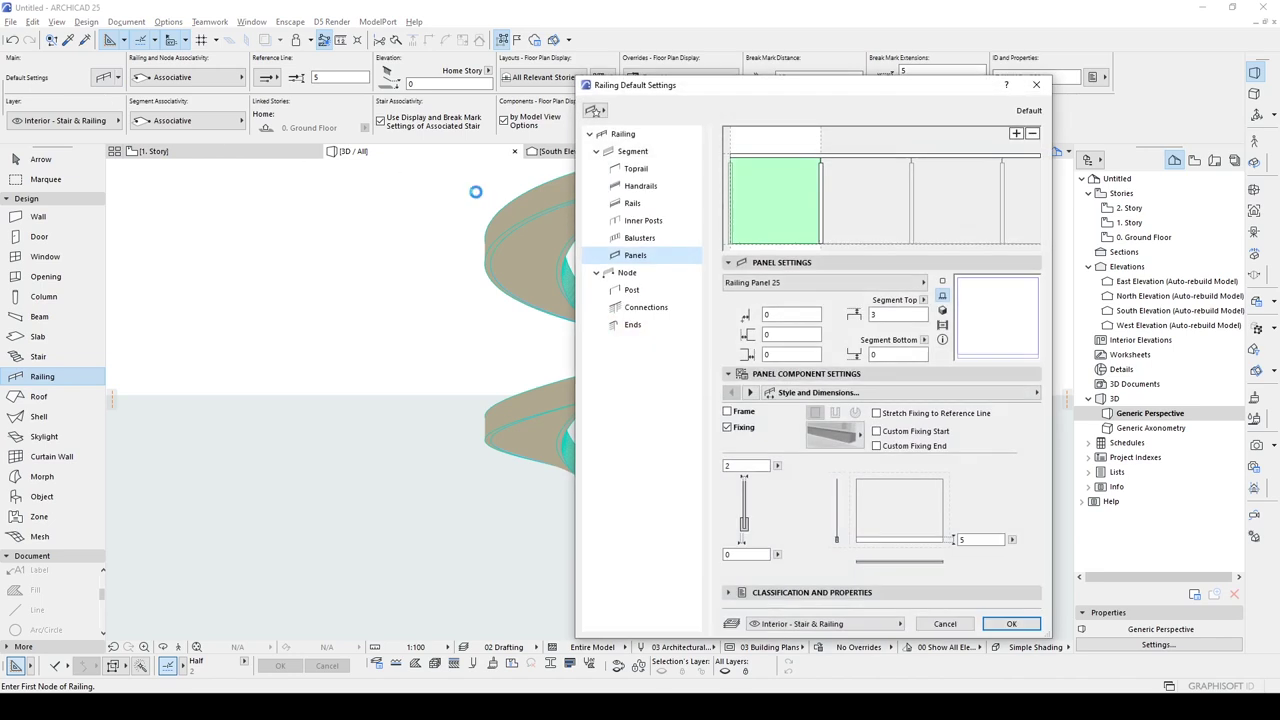
Step: Browse the railing panel and segment favorites, including Glass Panel Railing Segment, without applying any of them
click(596, 111)
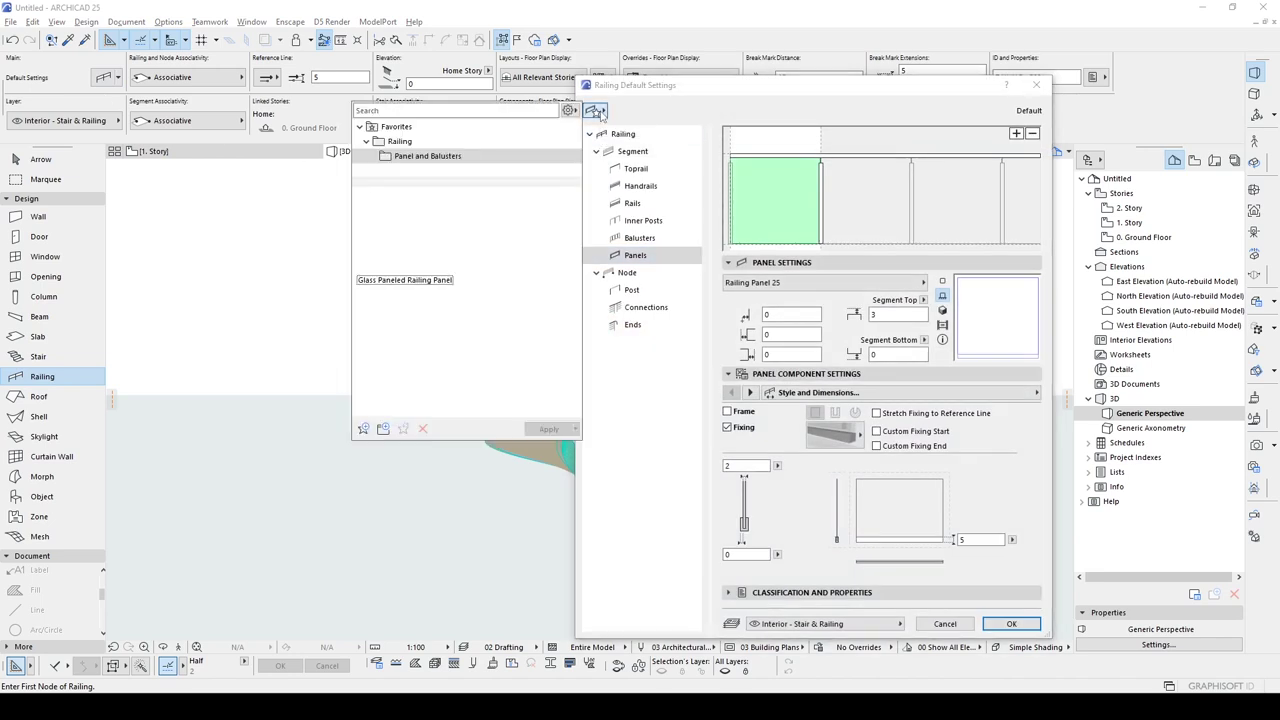
click(632, 151)
click(632, 151)
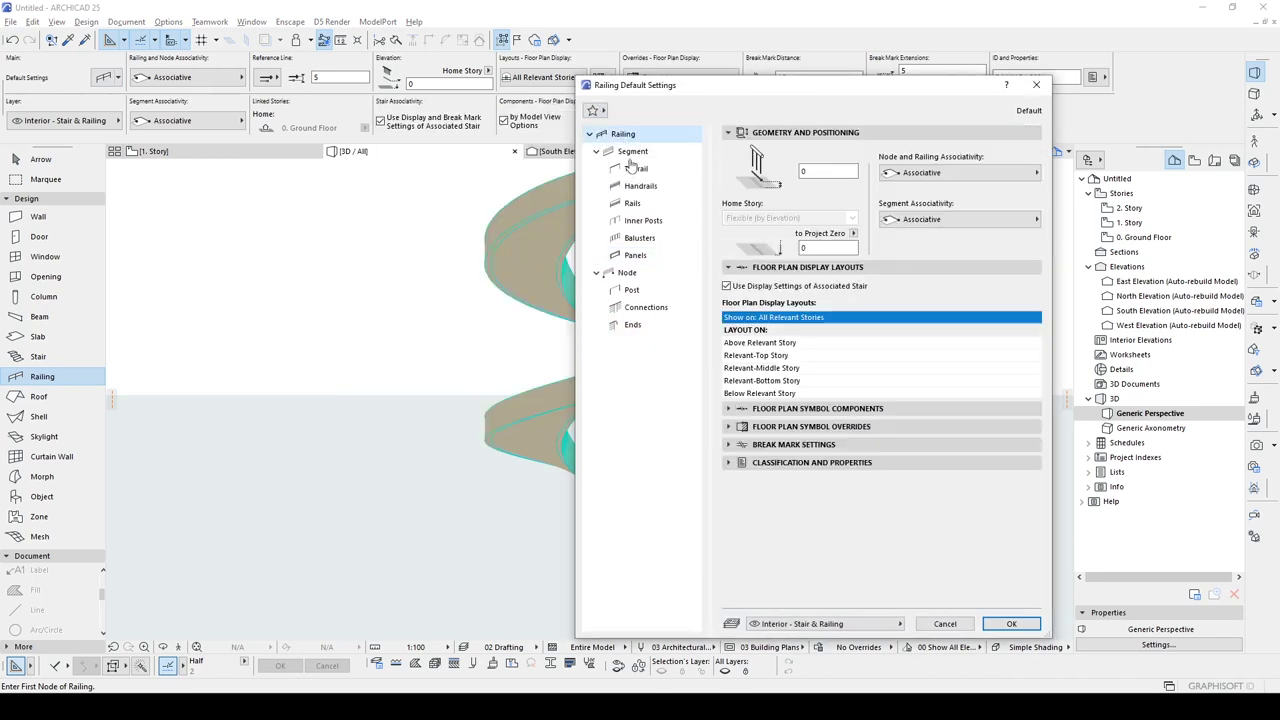
click(594, 111)
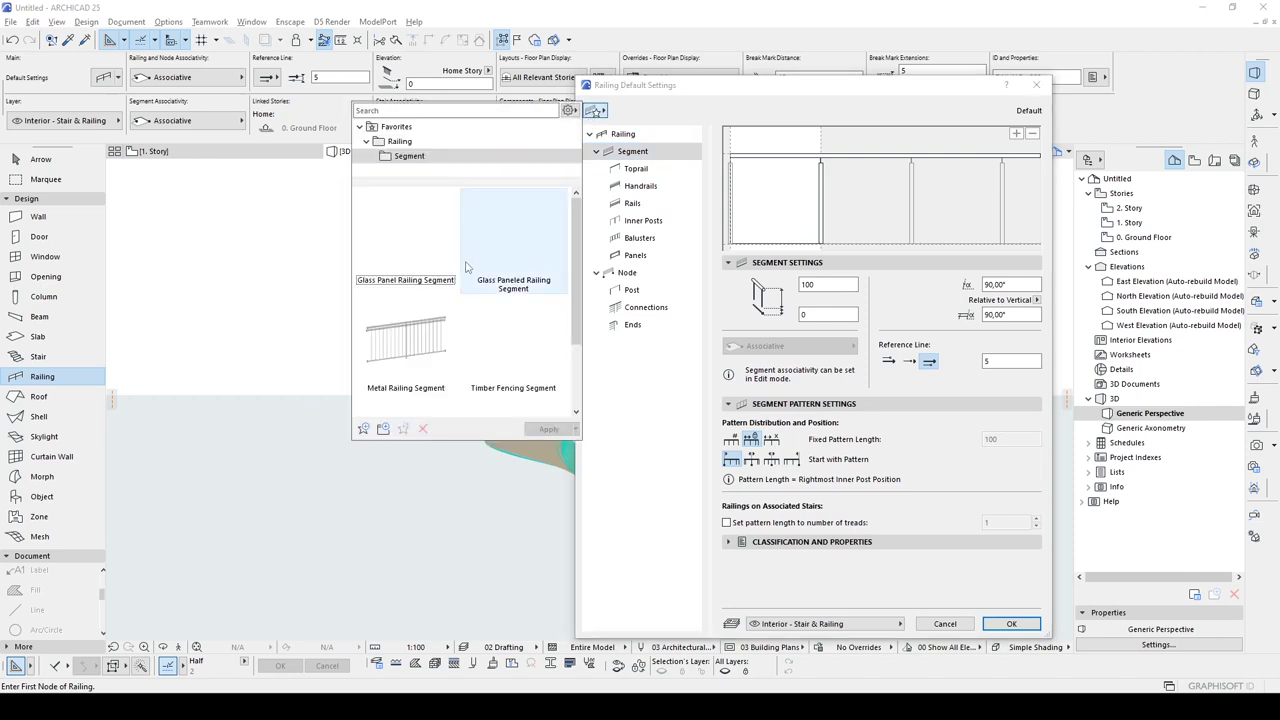
click(386, 232)
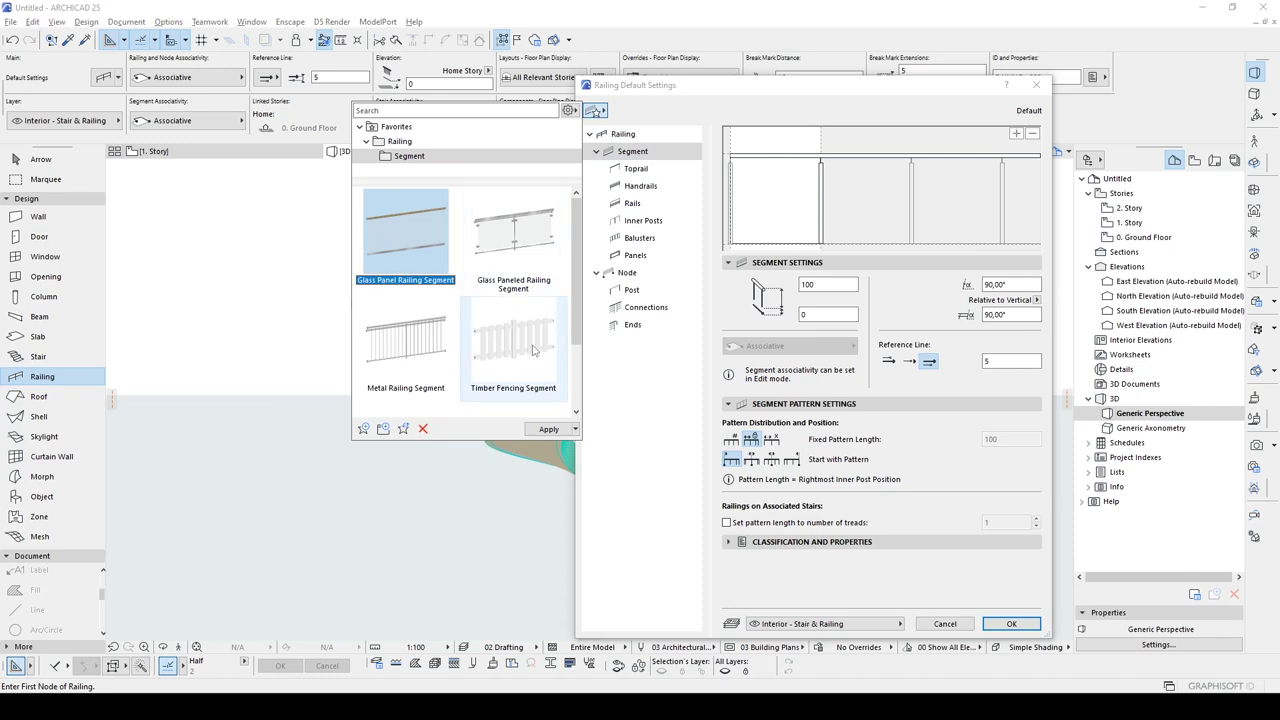
click(790, 145)
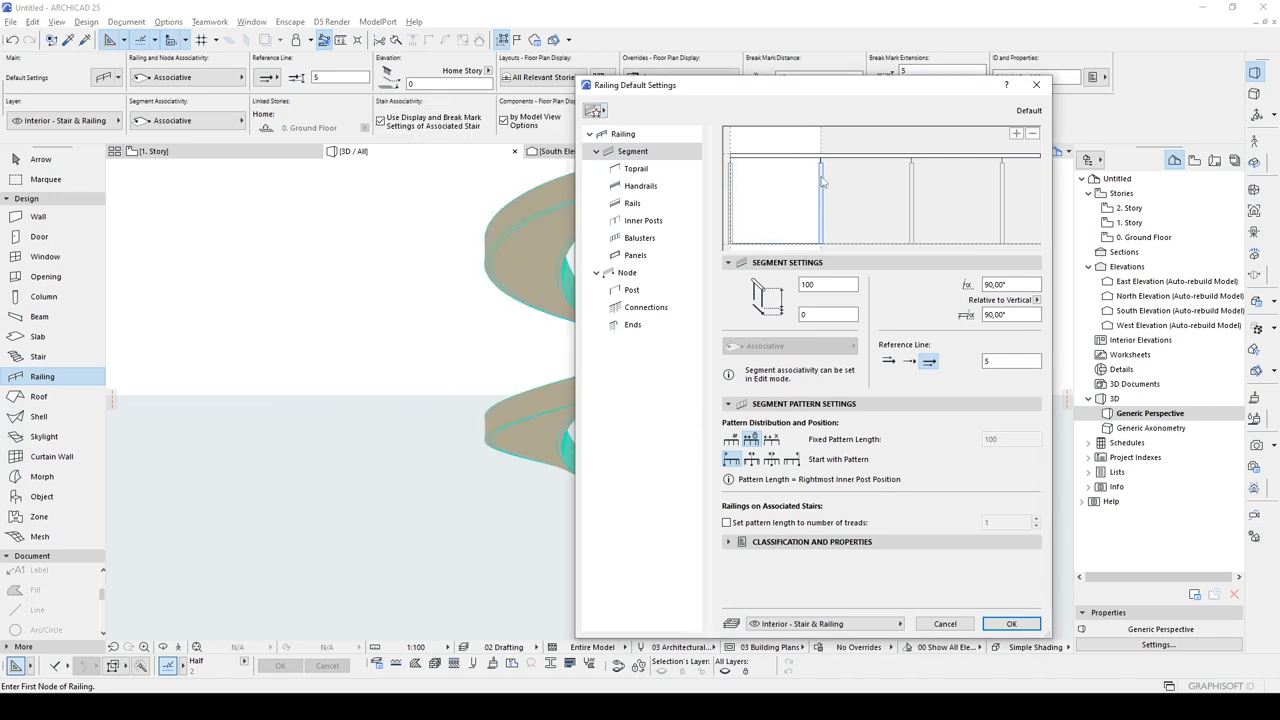
click(822, 180)
click(1033, 134)
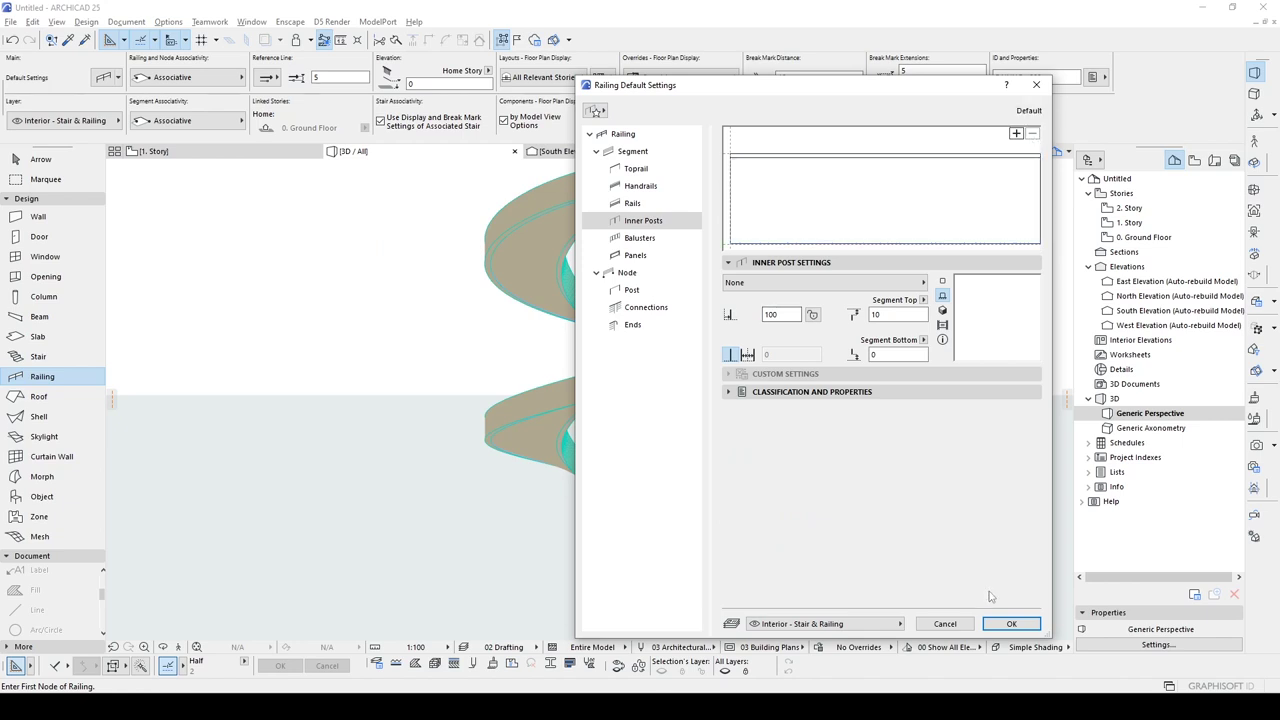
click(944, 625)
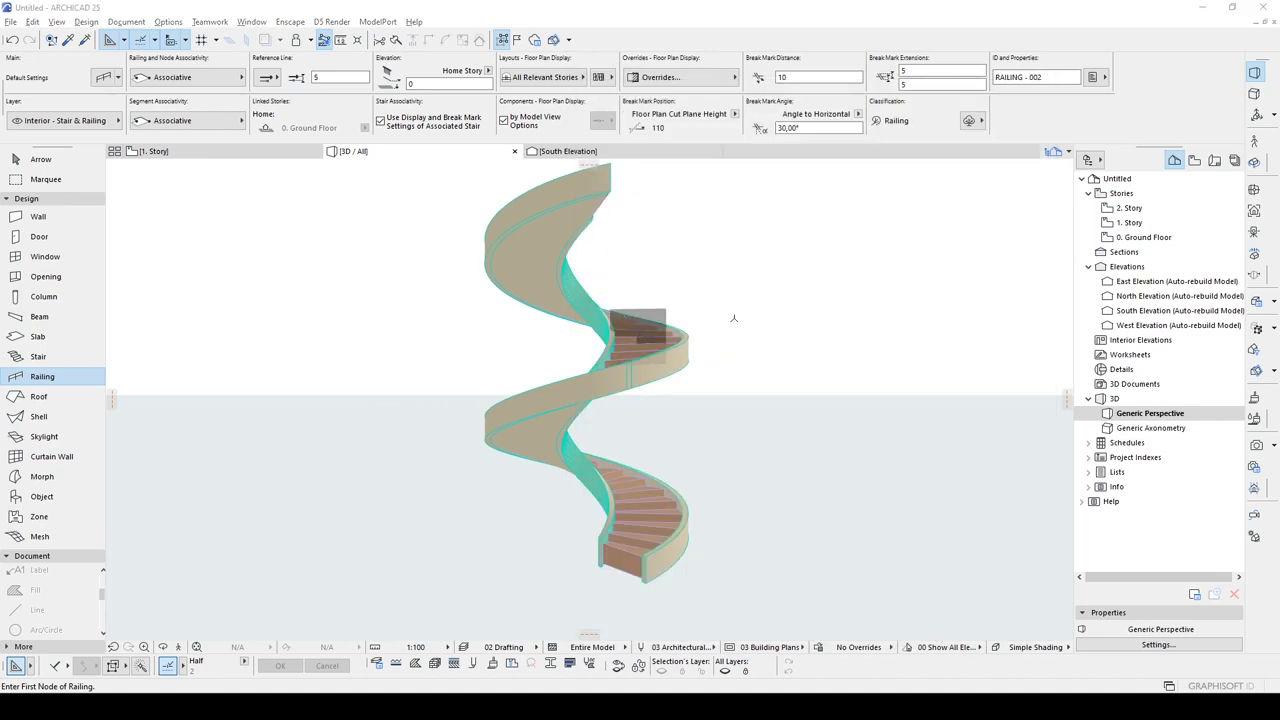
Step: Reopen the railing default settings and look through the inner post types and the node post settings without applying anything
key(ctrl+t)
click(822, 214)
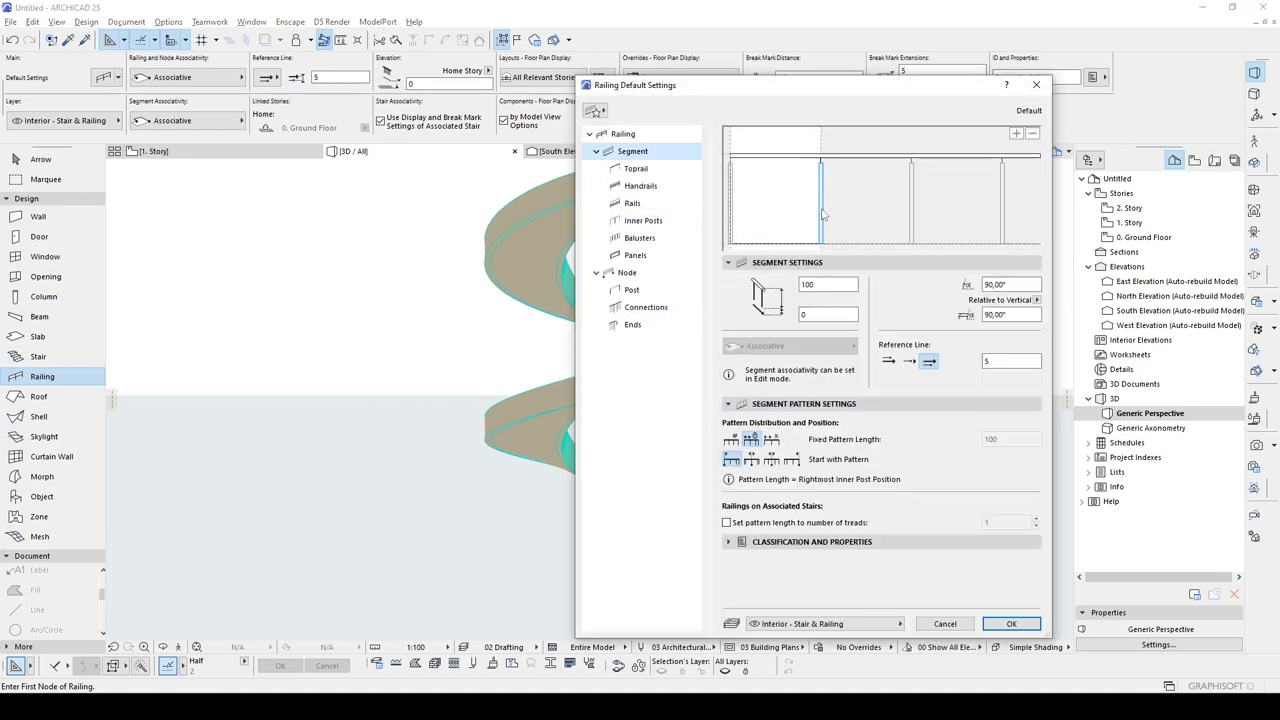
click(823, 214)
click(784, 282)
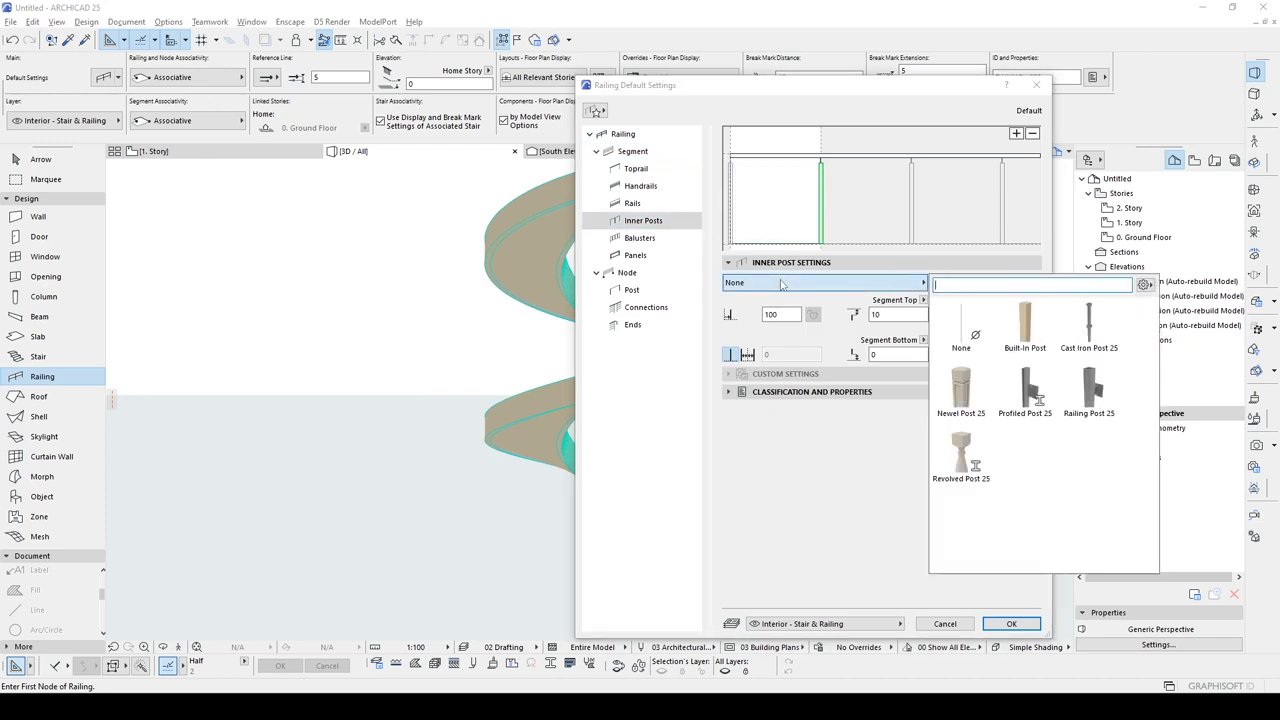
click(821, 463)
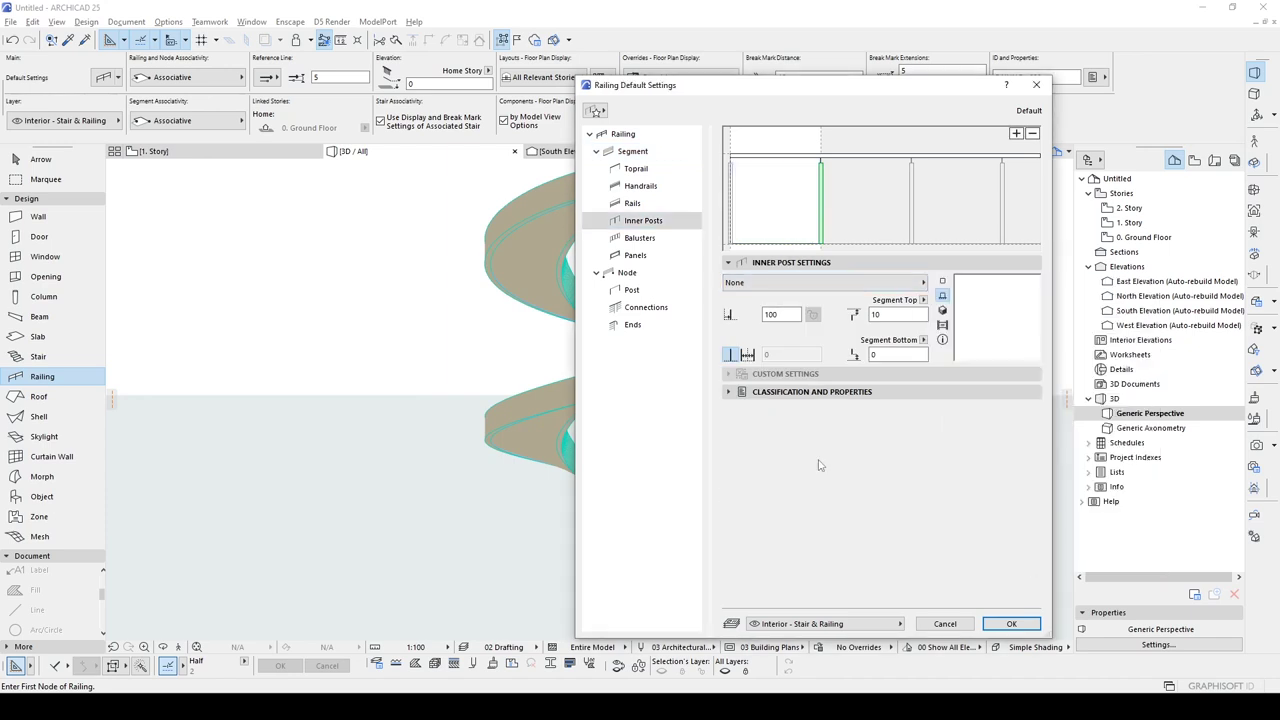
click(622, 291)
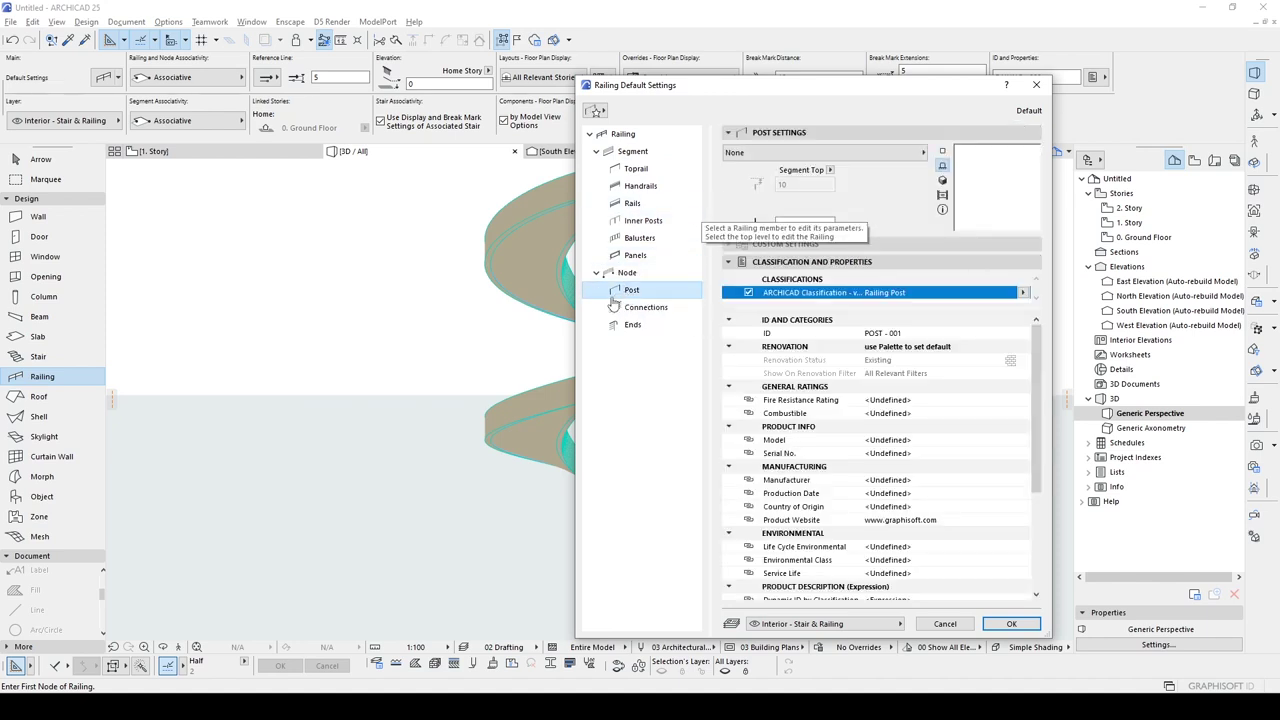
Step: Remove the toprail from the default railing segment and apply the settings
click(615, 151)
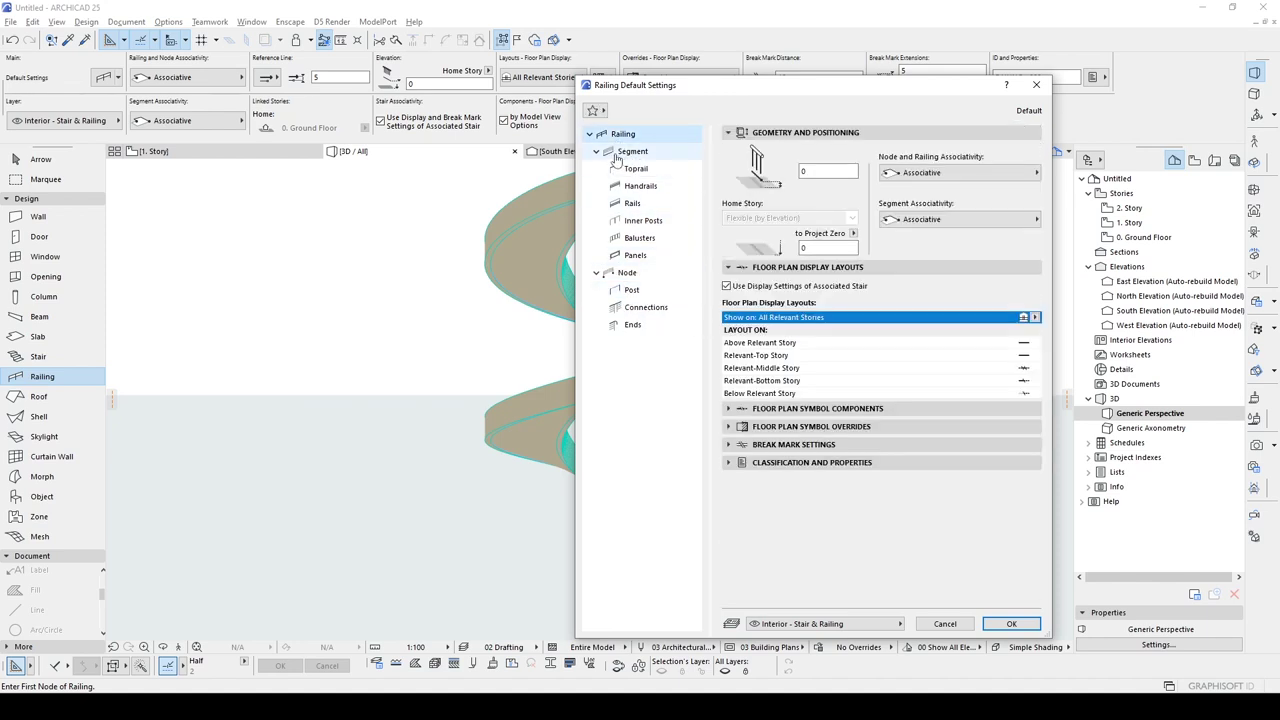
click(632, 168)
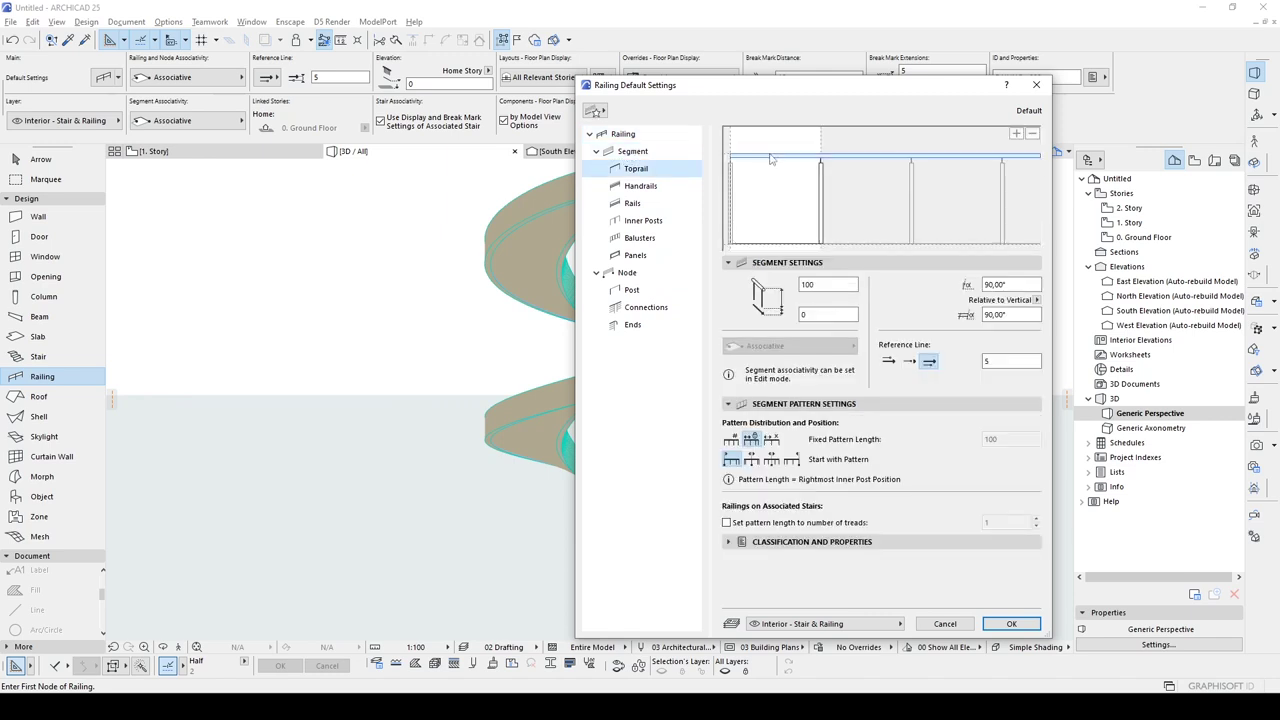
click(773, 285)
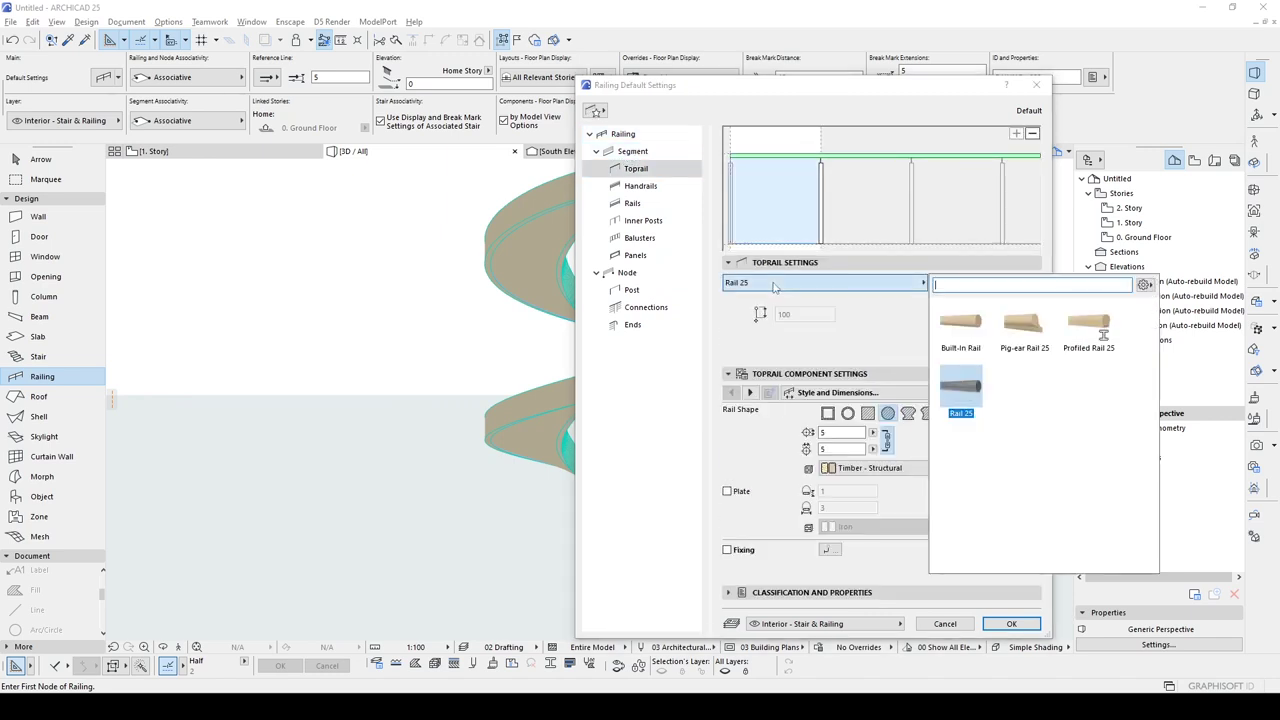
click(773, 285)
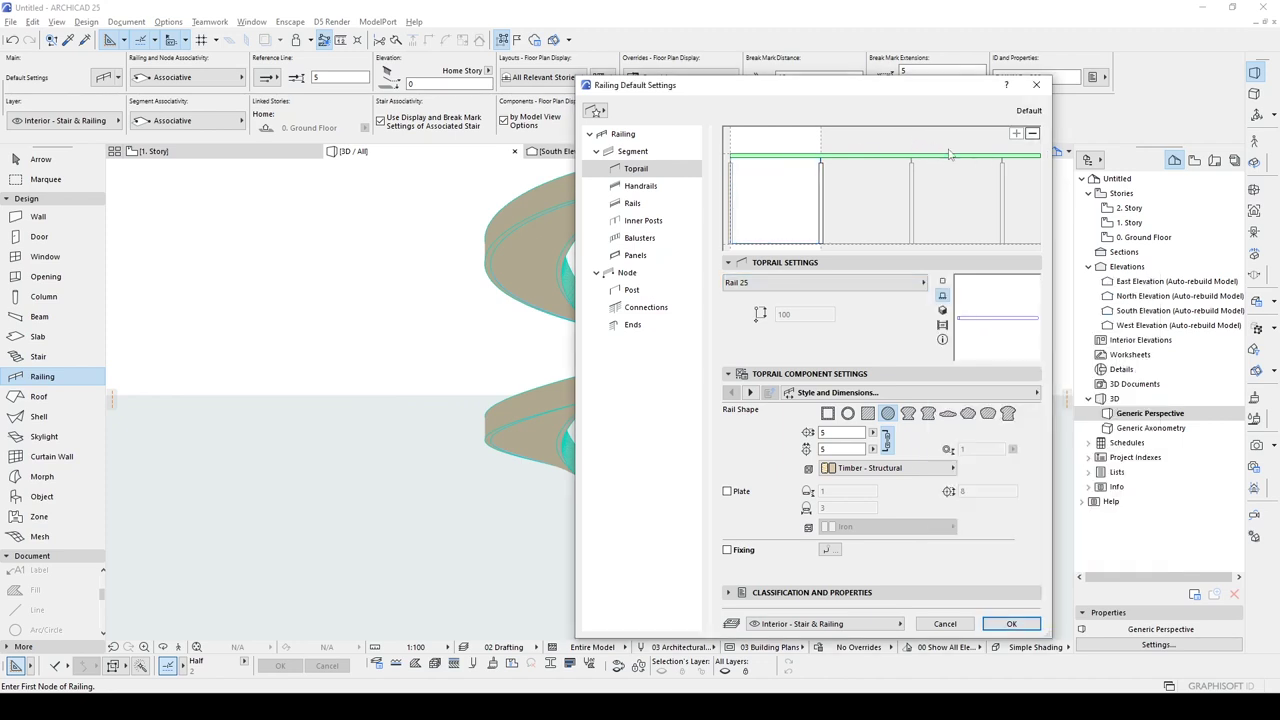
click(1033, 134)
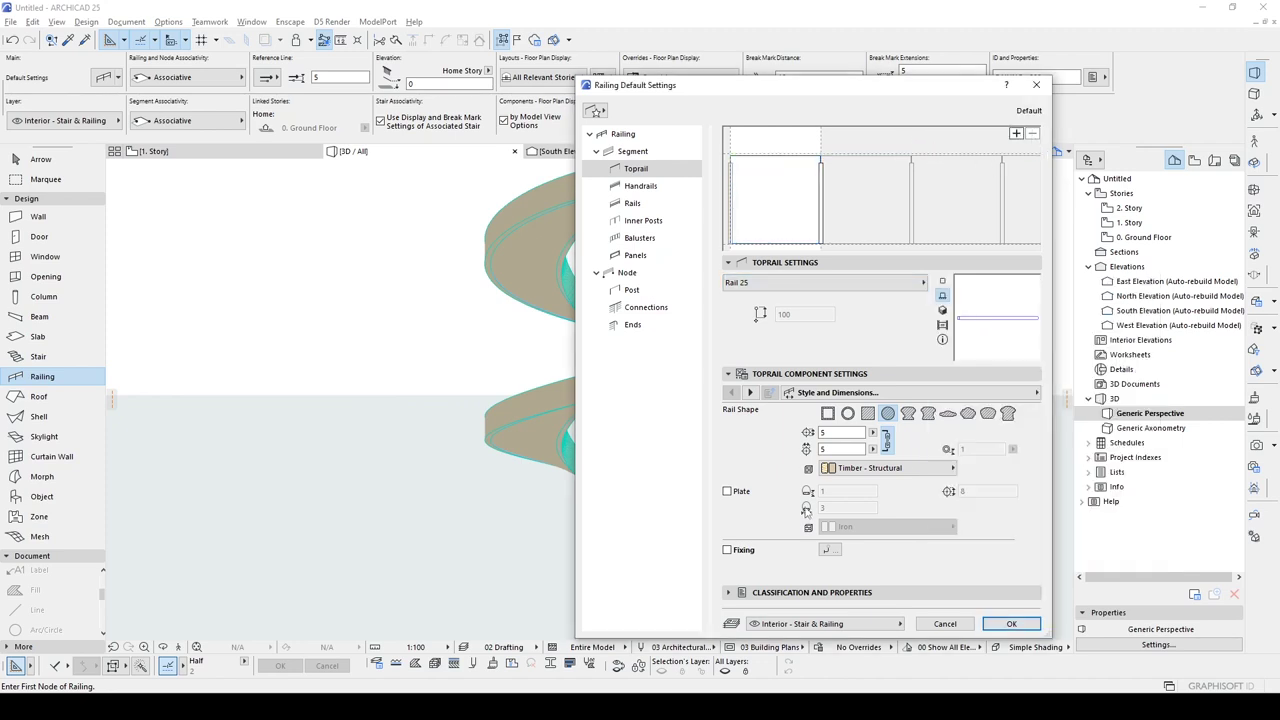
click(1011, 623)
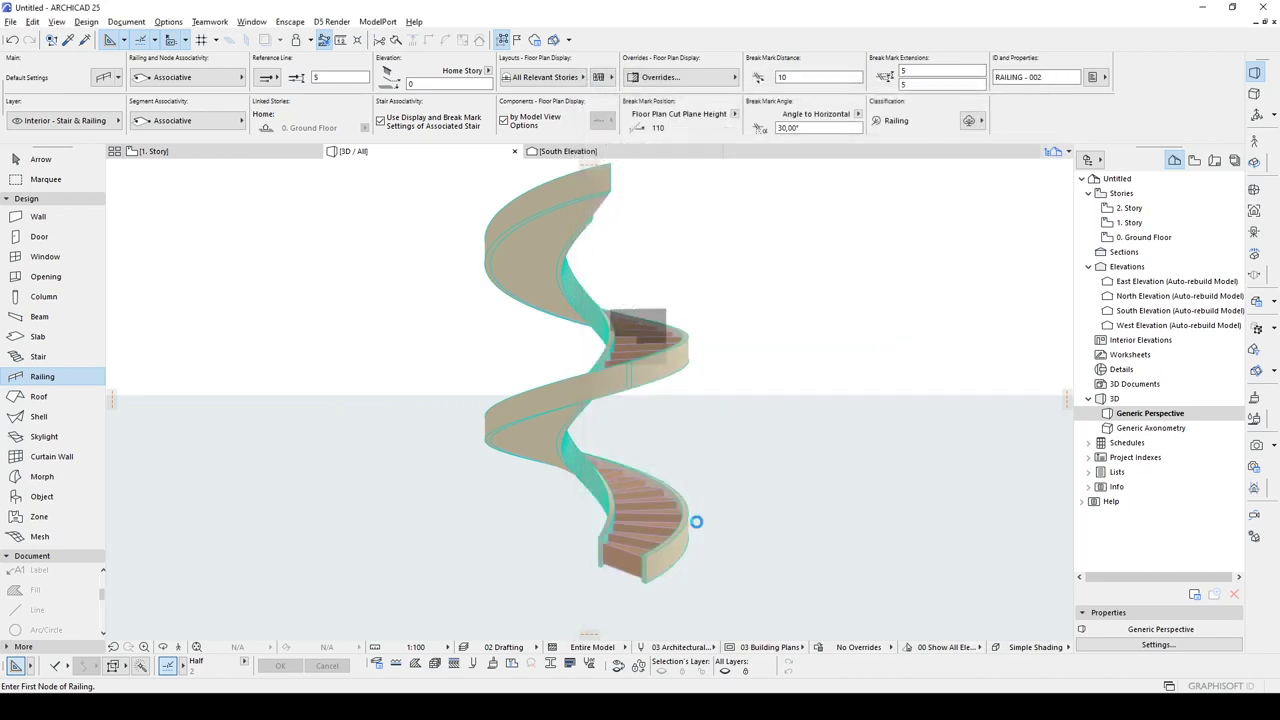
Step: Generate a railing along the outer edge of the circular stair from its outer stringer
scroll(694, 521, up, 3)
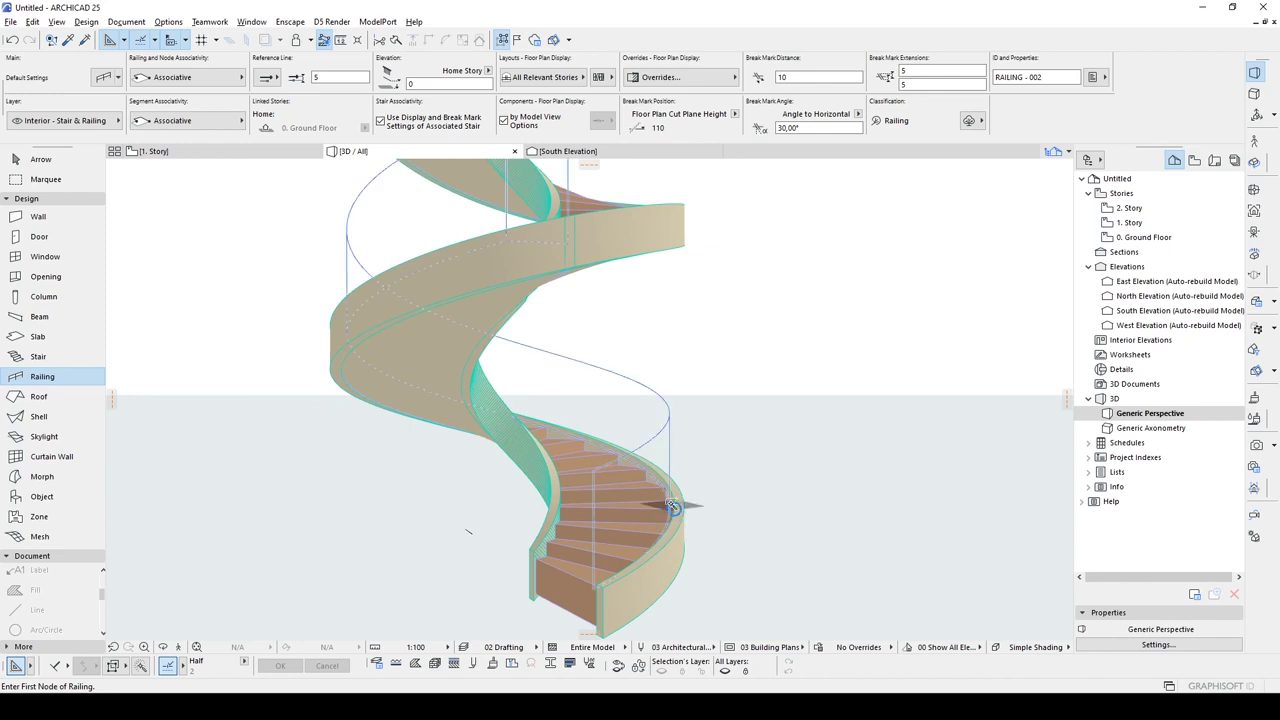
click(675, 507)
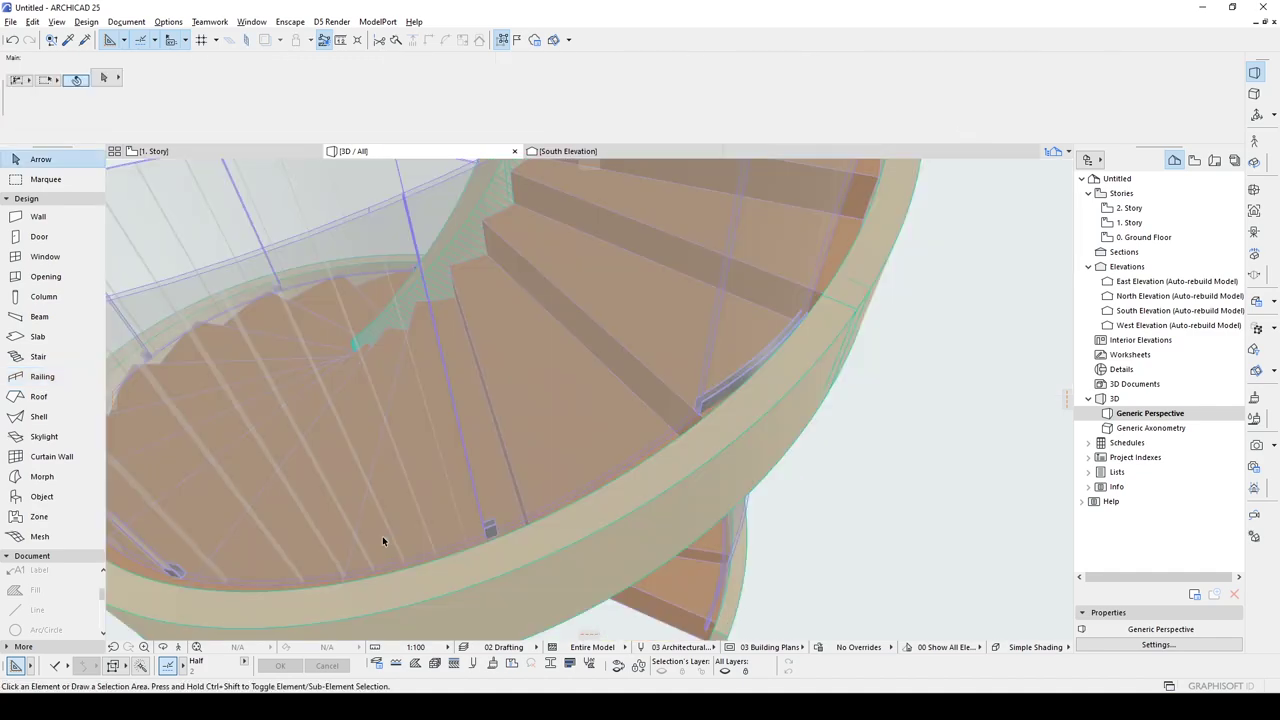
middle_drag(383, 540, 700, 462)
Step: Select the lower outer railing and turn off the fixing of its Railing Panel 25 panels
click(429, 507)
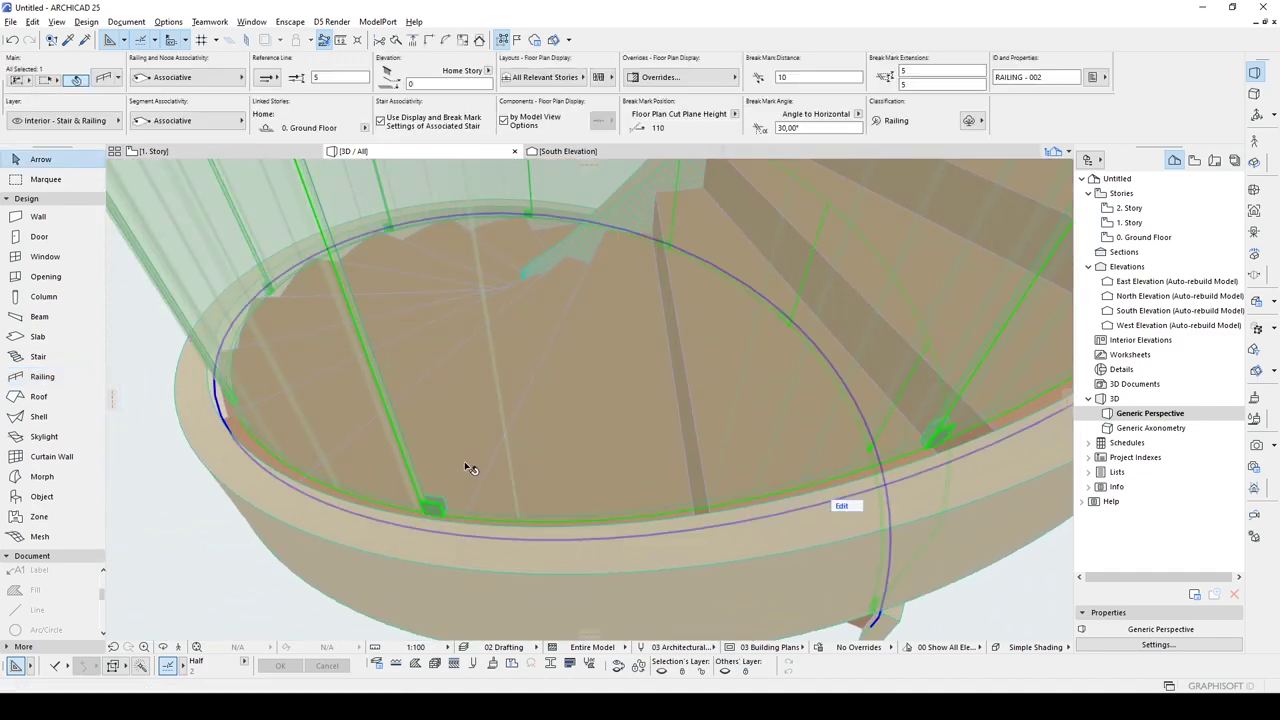
key(ctrl+t)
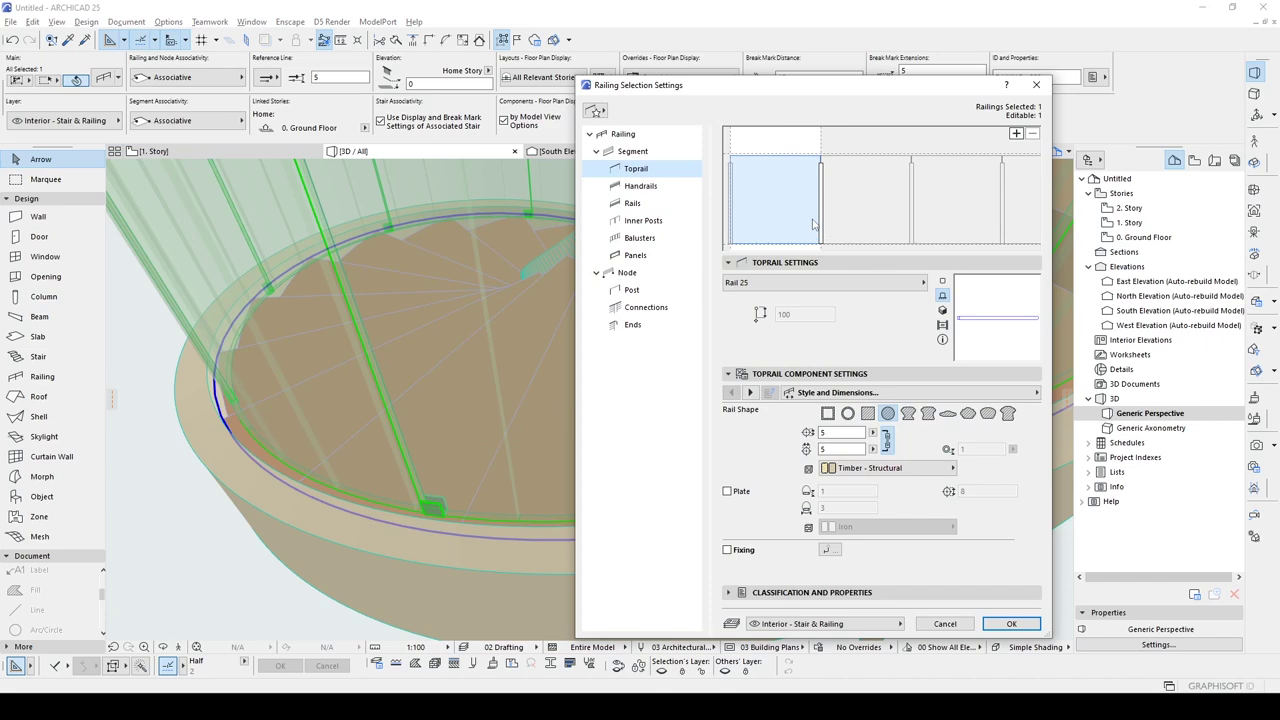
click(776, 205)
click(728, 427)
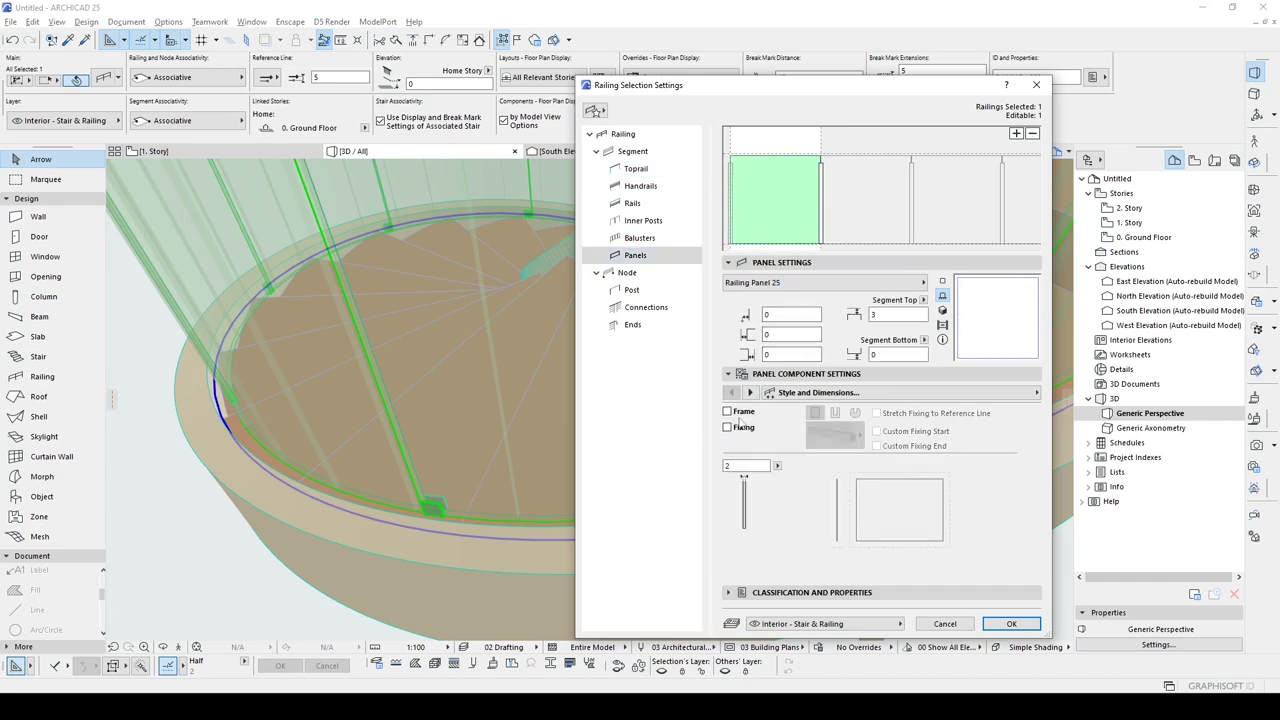
click(1011, 623)
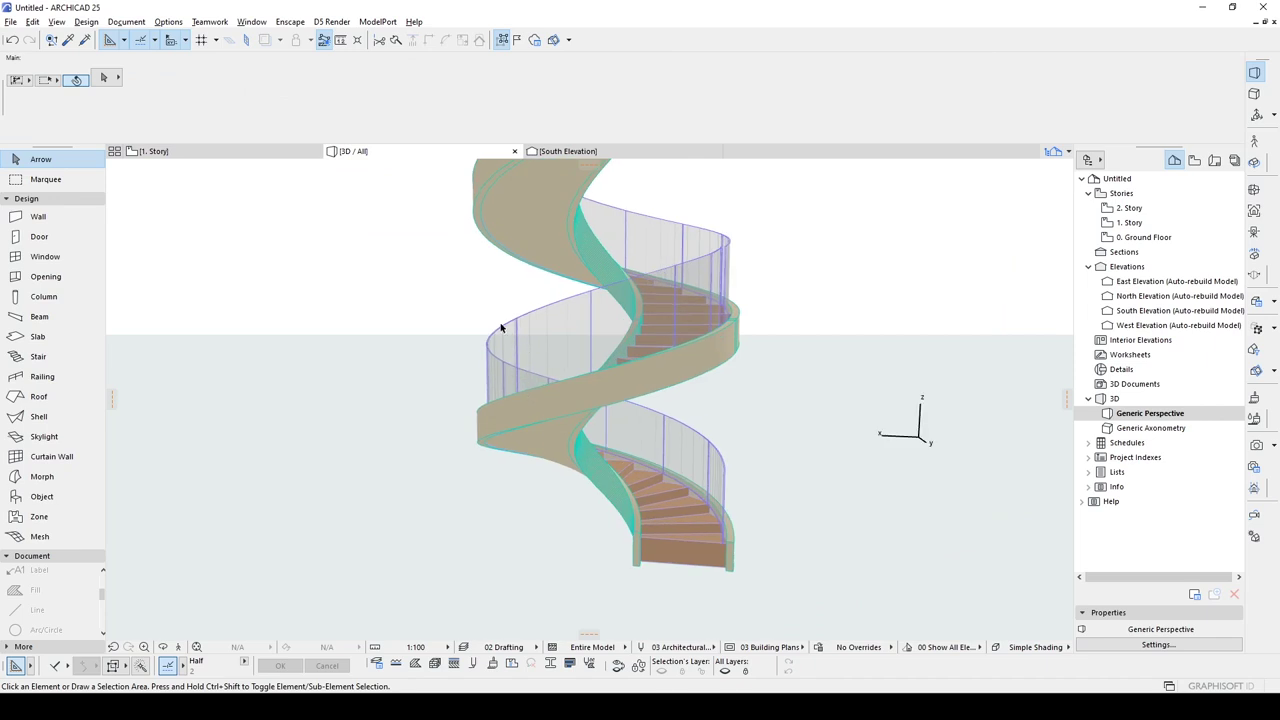
Step: Select both outer railings and set their reference line offset to -5
click(497, 347)
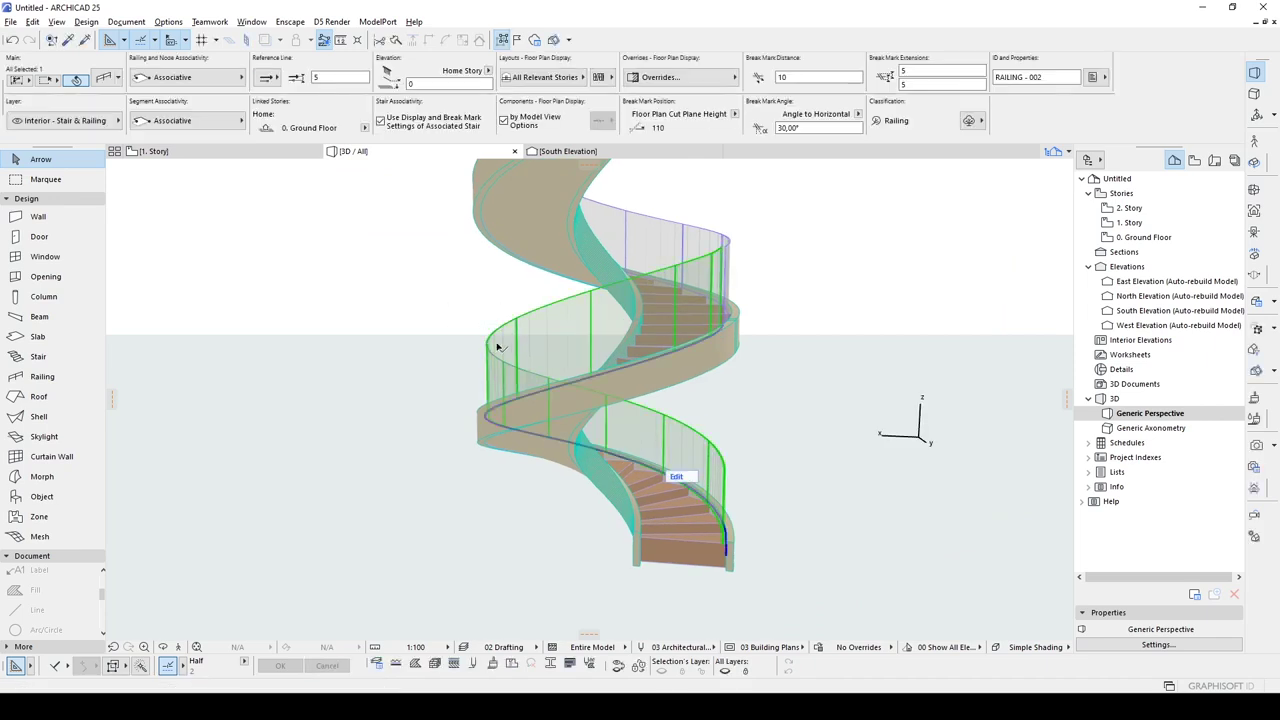
shift+click(638, 213)
click(330, 78)
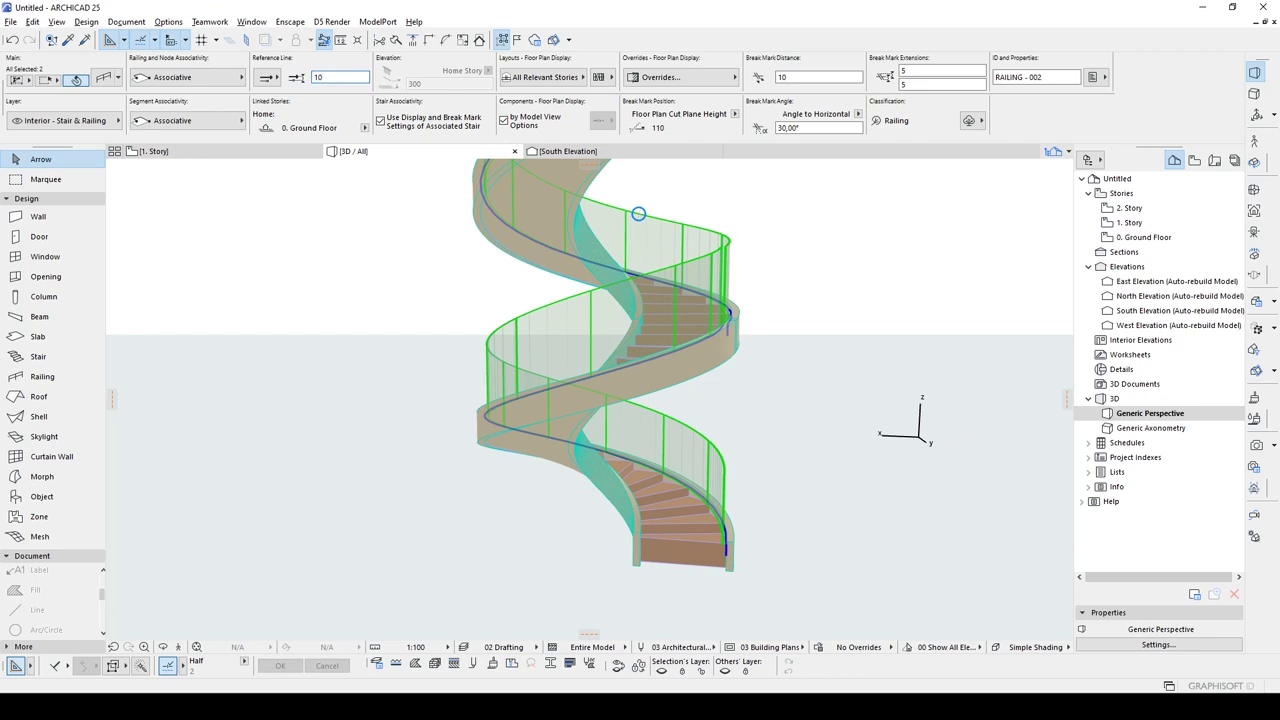
key(Return)
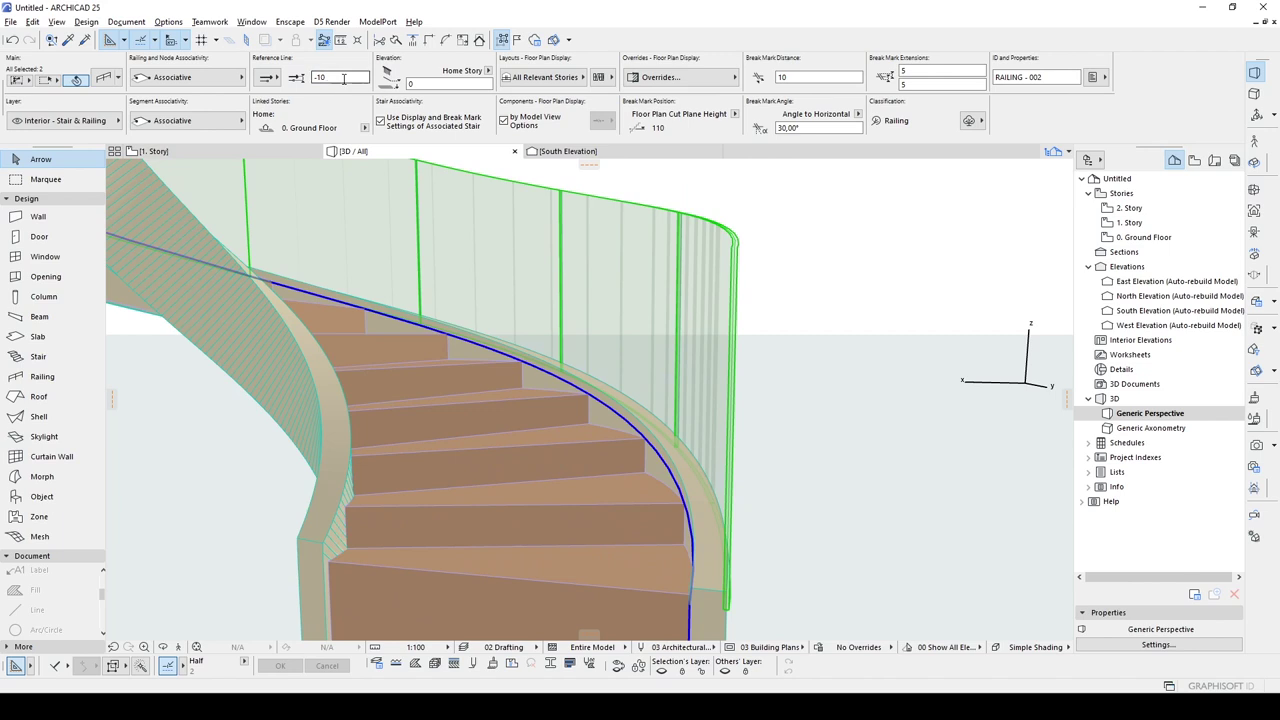
click(344, 79)
key(Return)
Step: Select the lower outer railing and set its elevation to 15
scroll(813, 496, down, 3)
middle_drag(768, 461, 746, 480)
scroll(700, 490, down, 2)
shift+middle_drag(570, 474, 737, 491)
scroll(692, 442, up, 5)
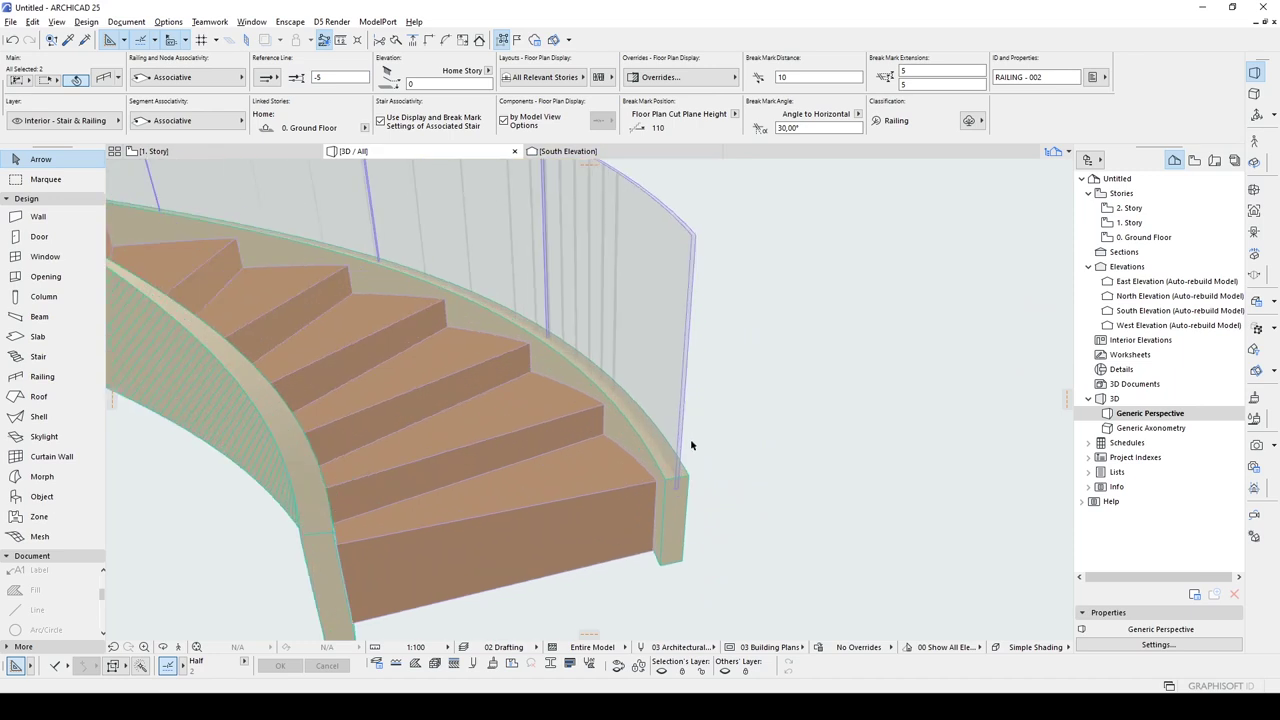
scroll(691, 442, up, 3)
click(656, 461)
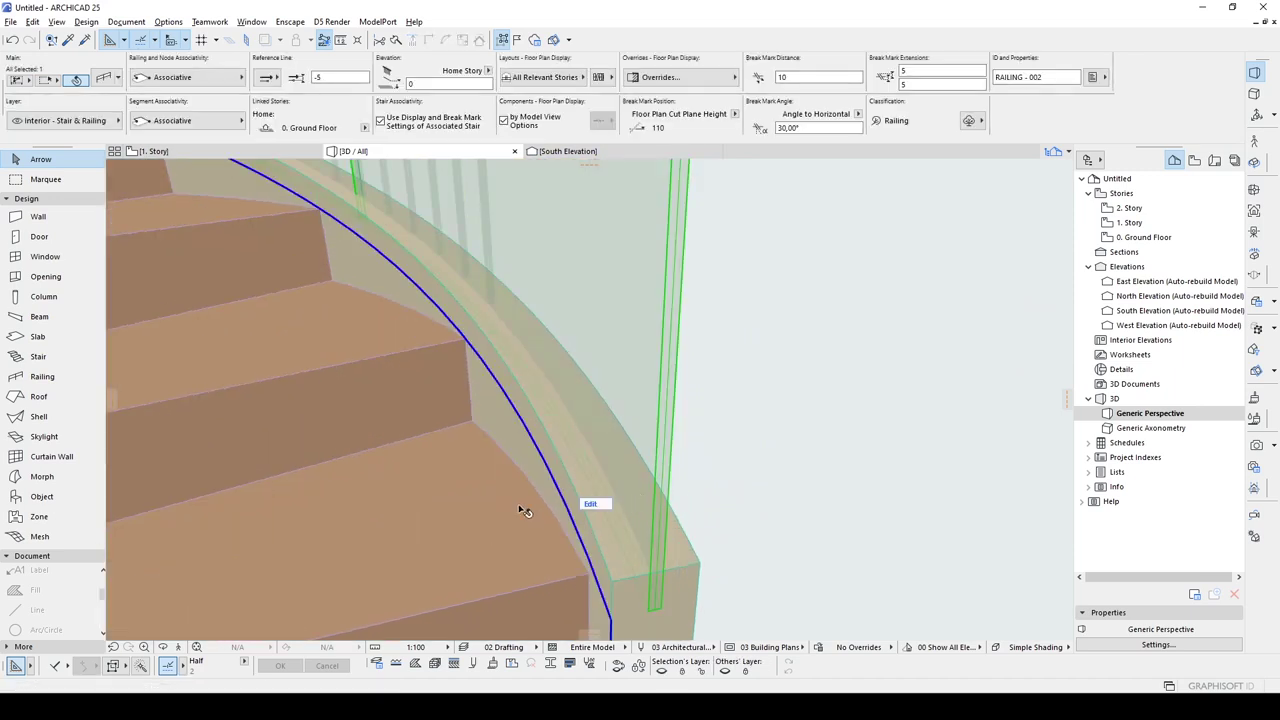
middle_drag(631, 629, 845, 525)
scroll(739, 473, down, 1)
scroll(848, 524, down, 2)
scroll(843, 526, up, 1)
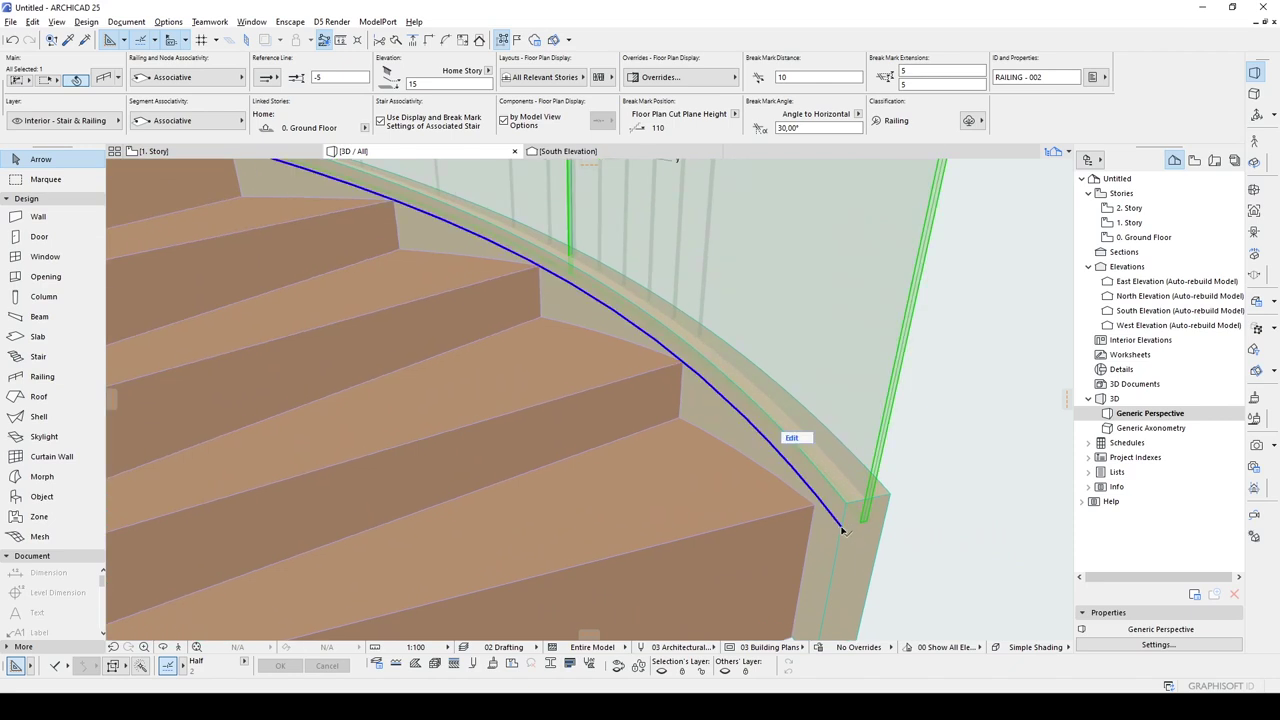
Step: Move the lower outer railing slightly from its start node toward the bottom step, and deselect it
click(843, 531)
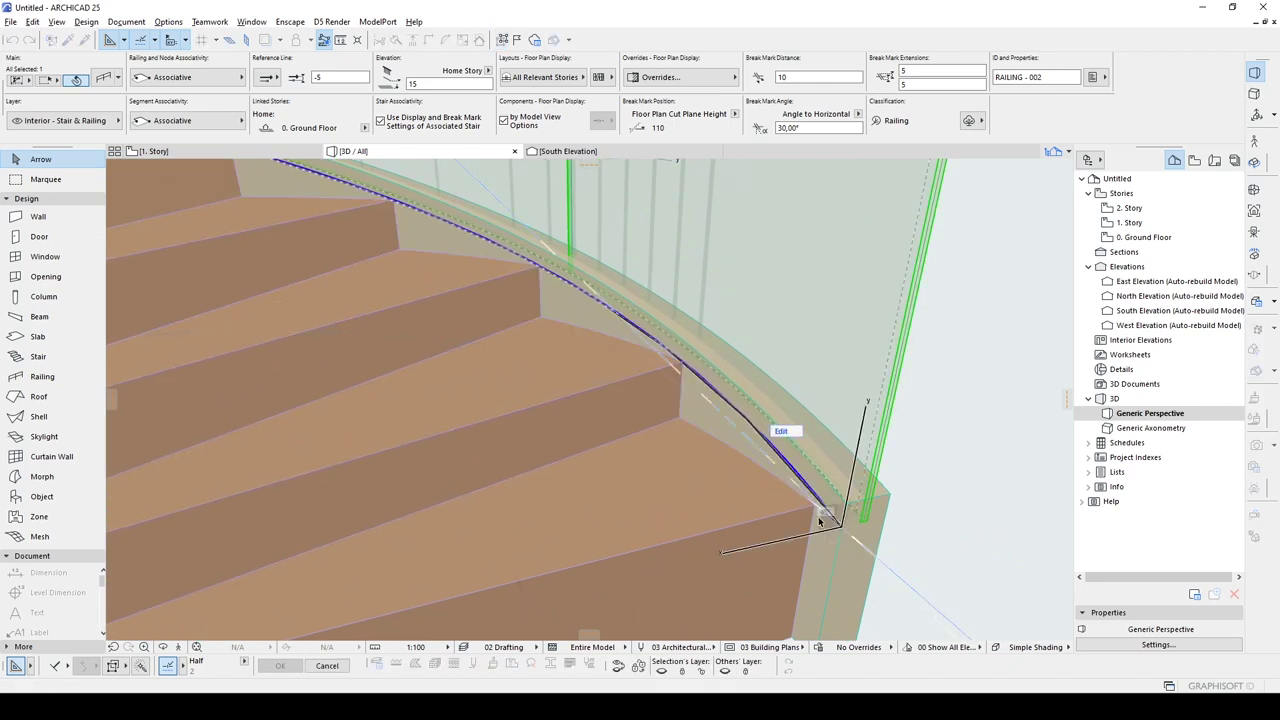
click(819, 521)
scroll(883, 514, down, 2)
click(923, 494)
scroll(862, 477, down, 6)
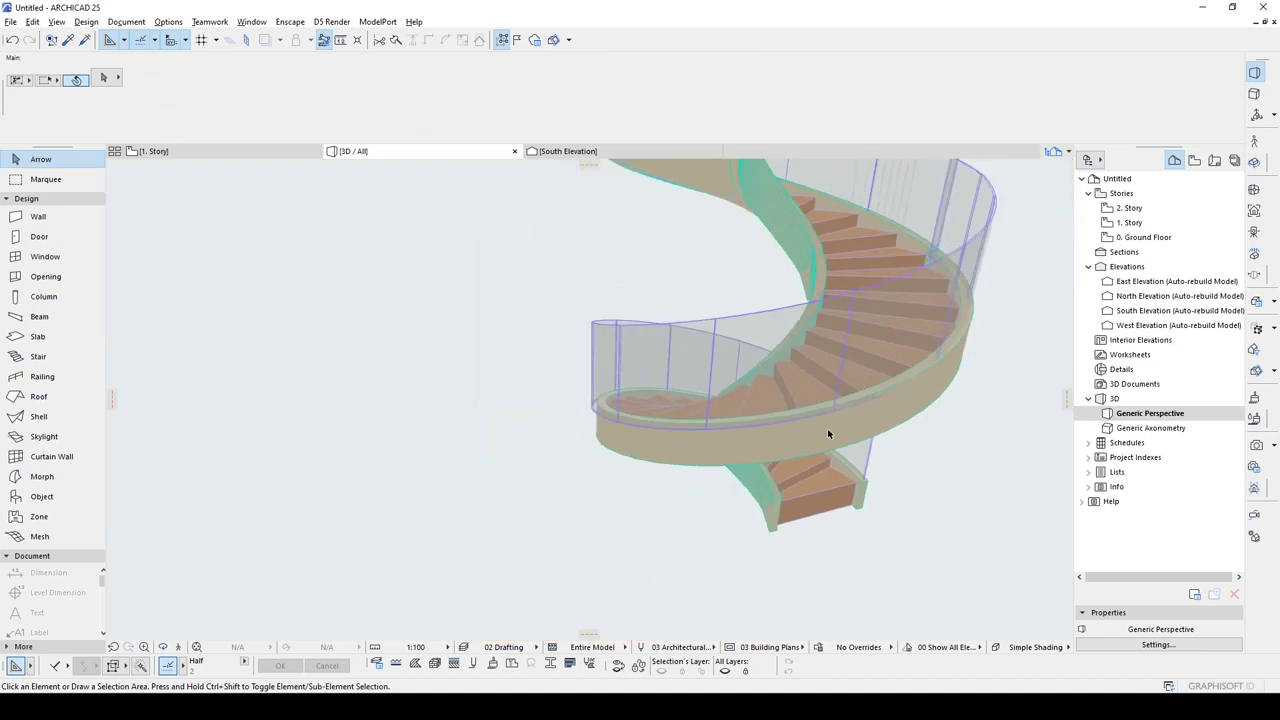
shift+middle_drag(828, 433, 645, 400)
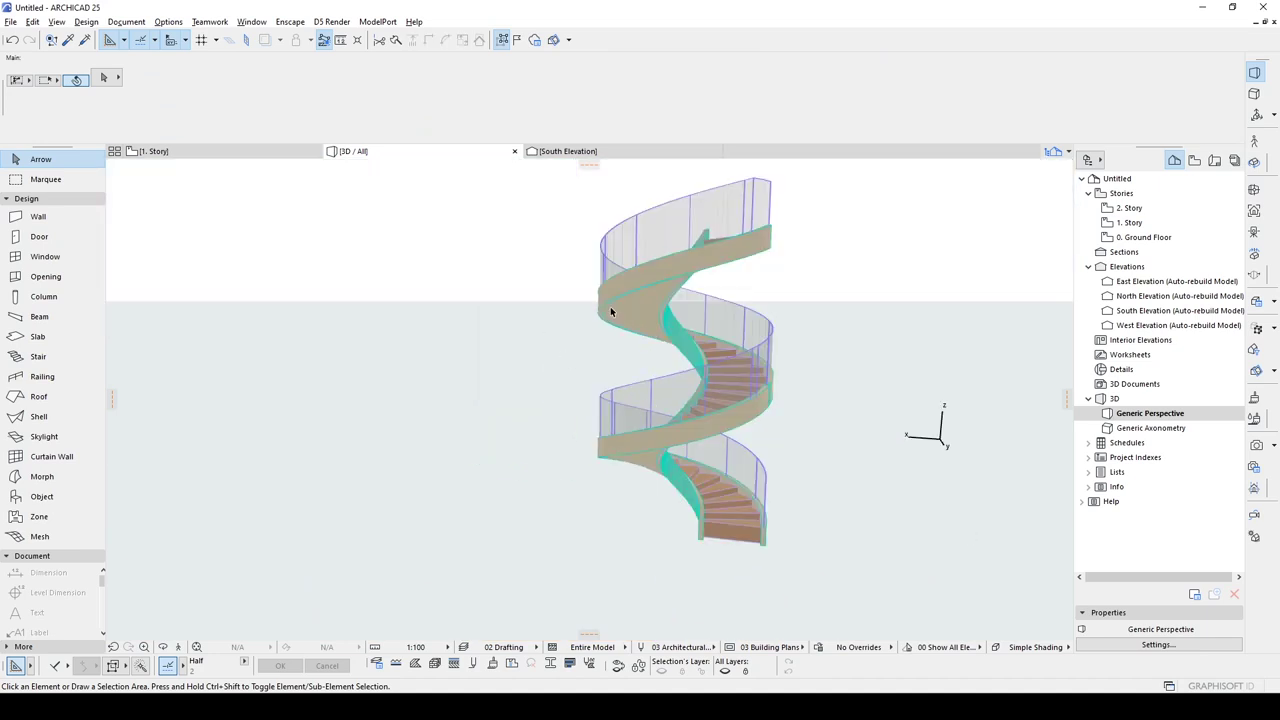
shift+middle_drag(617, 263, 749, 286)
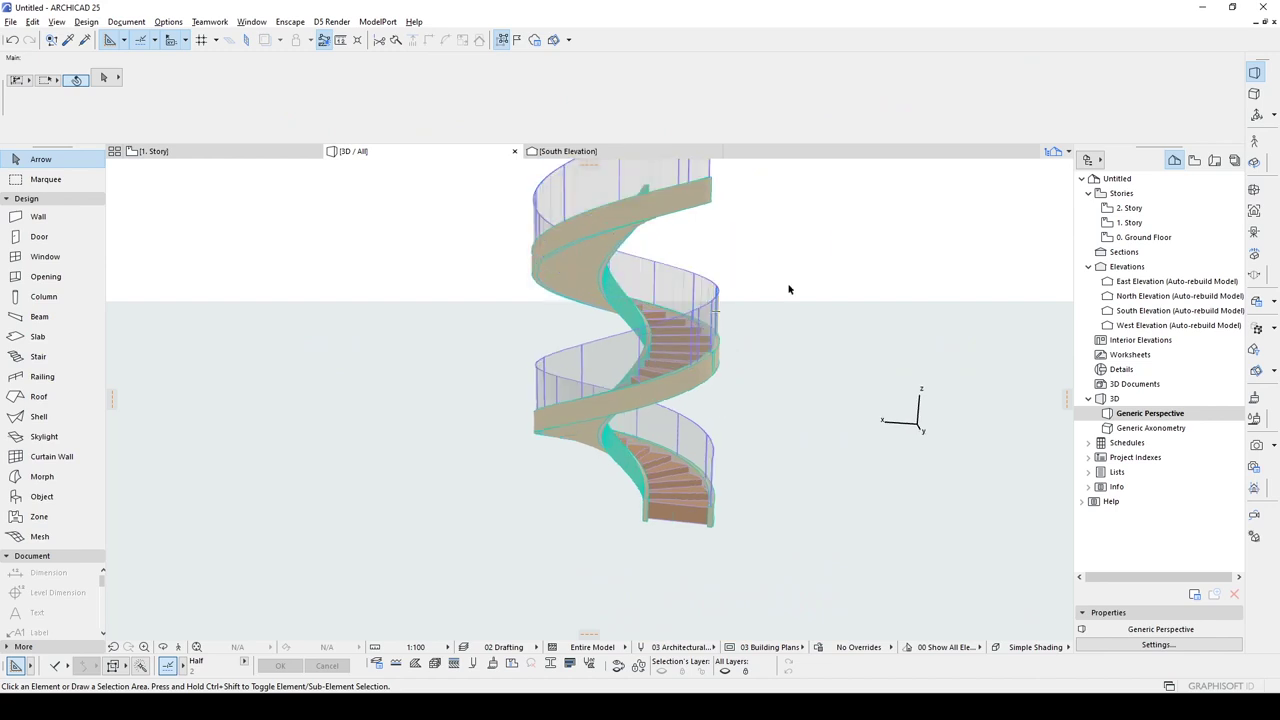
Step: Pick up the upper outer railing's settings as the railing defaults and set the default panel thickness to 25
click(784, 293)
click(832, 338)
alt+click(709, 291)
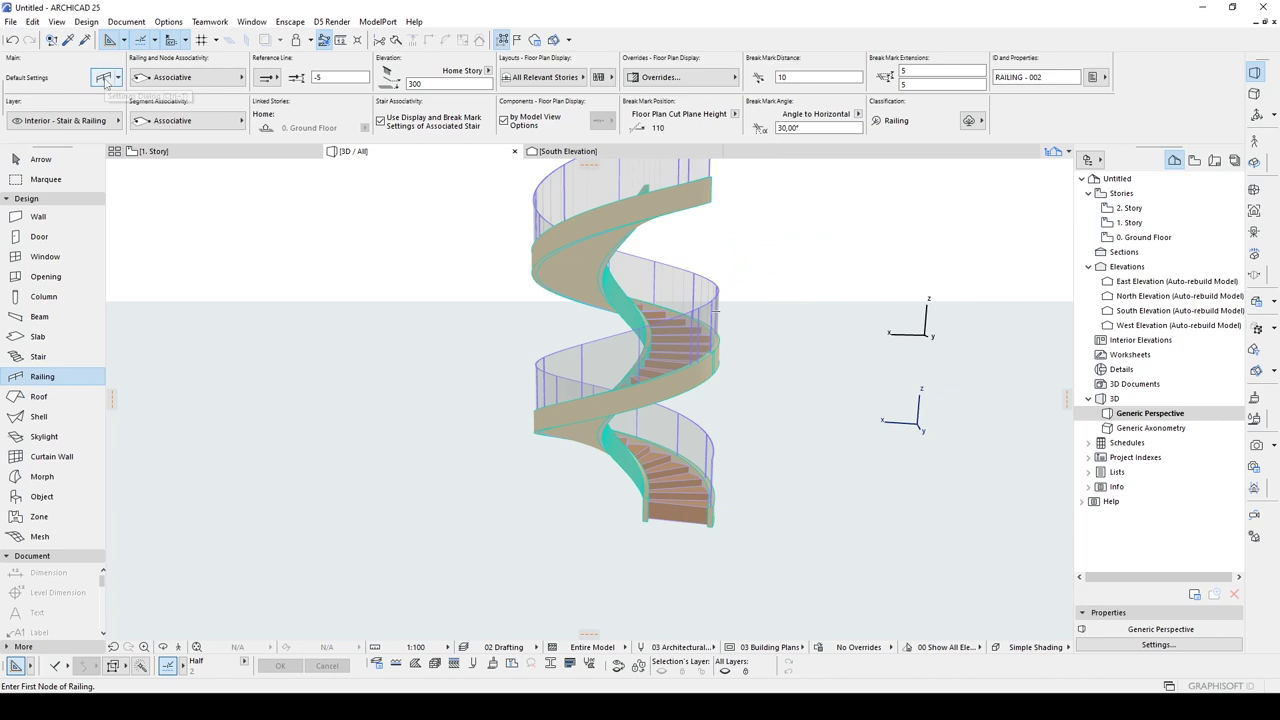
click(105, 81)
click(104, 78)
click(745, 465)
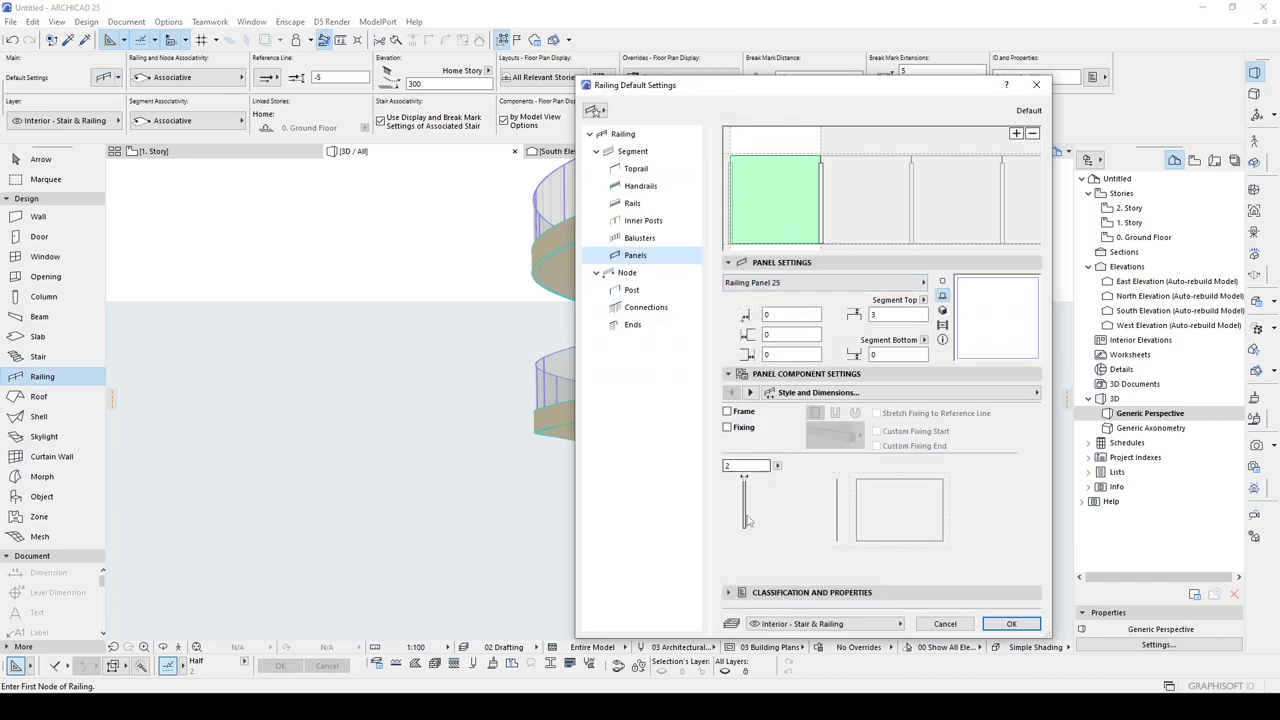
text(2)
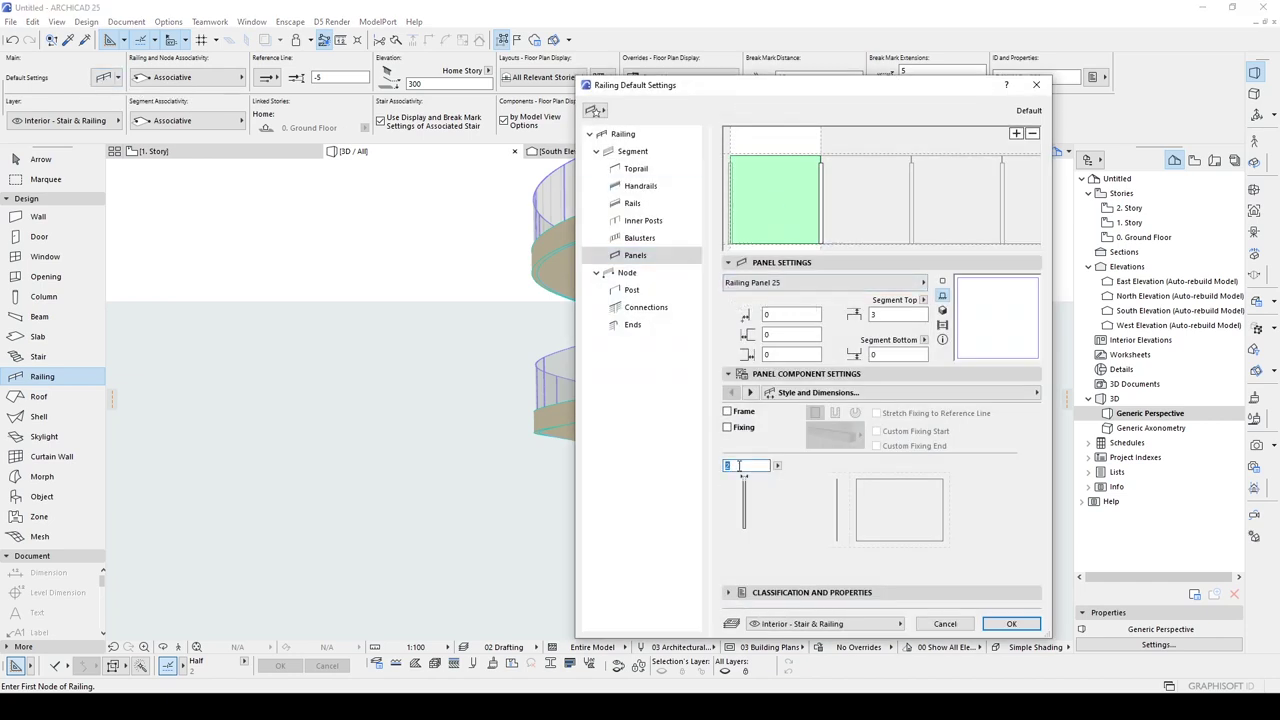
click(1009, 623)
Step: Generate a railing along the inner edge of the lower stair from its inner stringer
scroll(690, 456, up, 6)
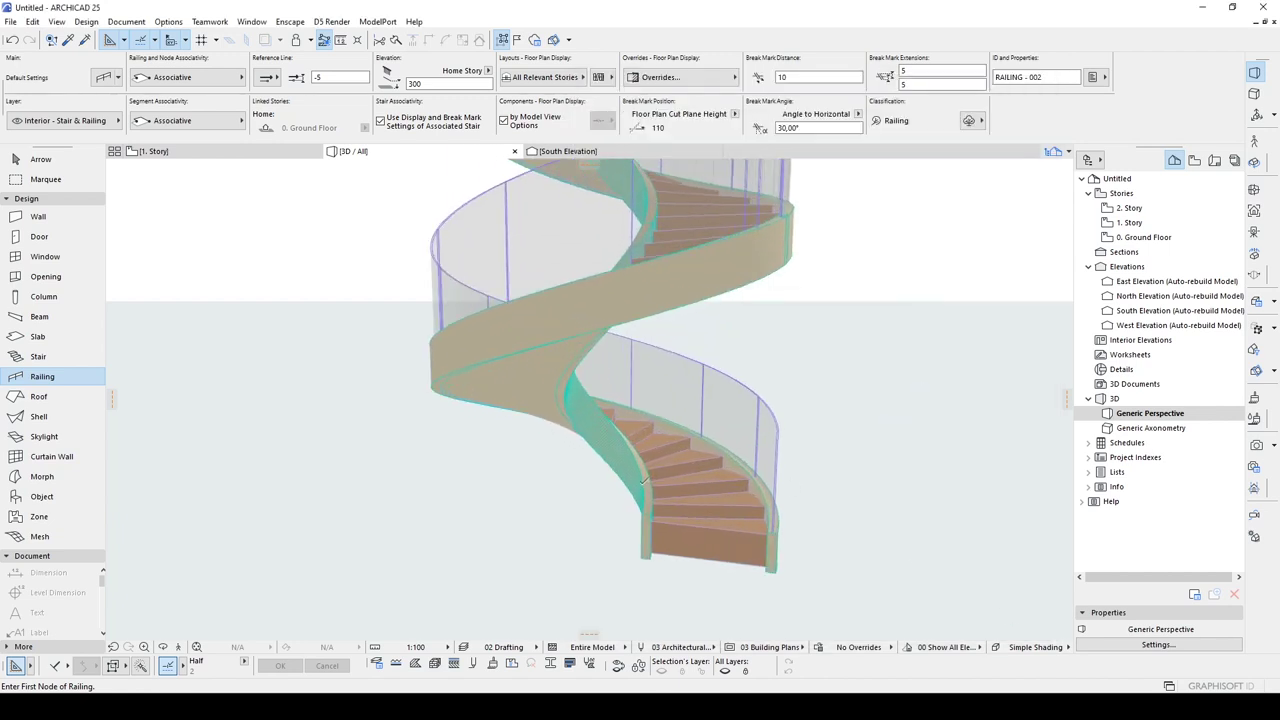
click(645, 478)
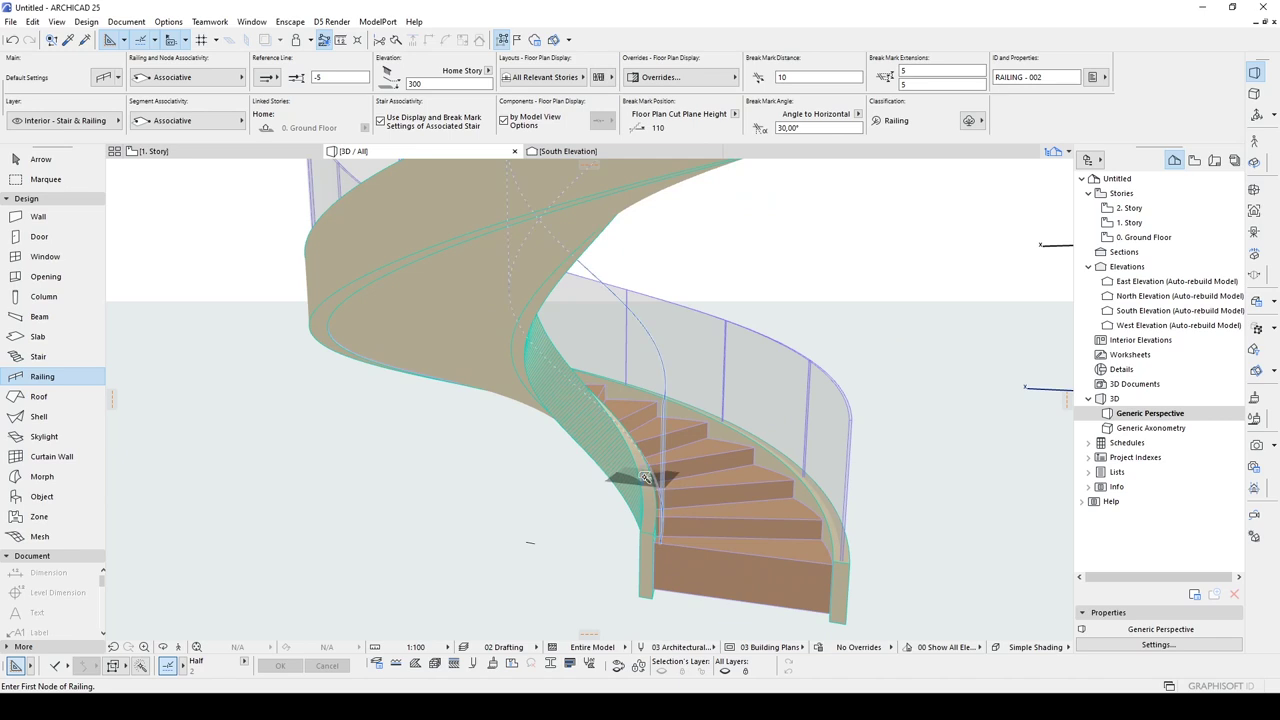
double_click(650, 430)
key(Escape)
Step: Override the panel surface of the lower stair's inner railing with Paint - Sand Beige
shift+middle_drag(665, 425, 463, 348)
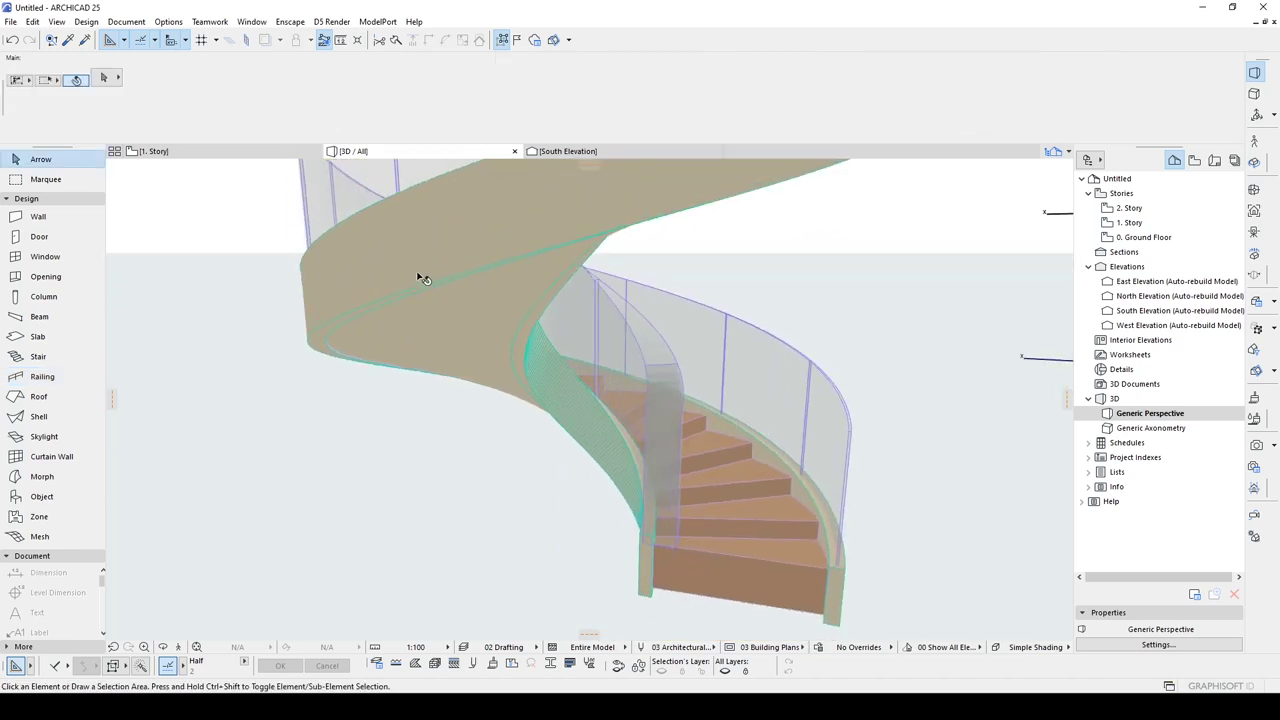
click(667, 400)
double_click(671, 388)
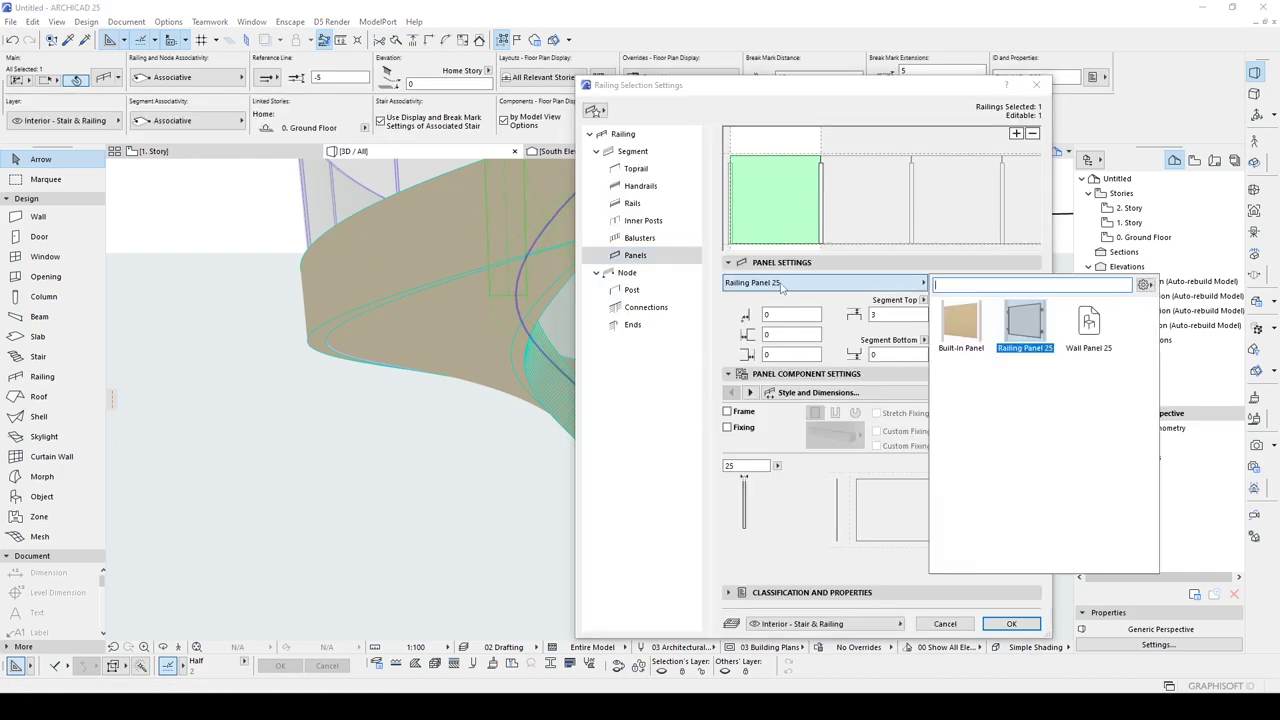
click(784, 398)
click(1085, 423)
drag(1034, 514, 1038, 584)
click(957, 548)
click(982, 567)
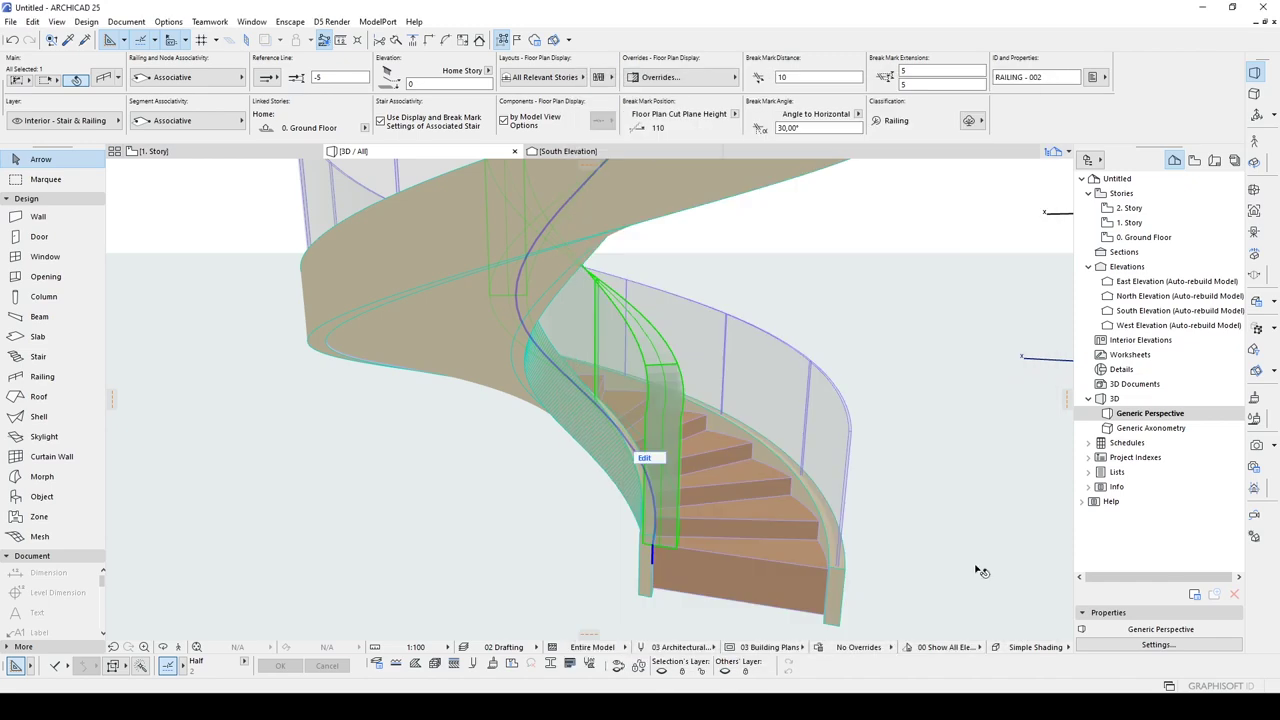
Step: Set the panel thickness of the lower inner railing to 15
shift+middle_drag(620, 440, 295, 430)
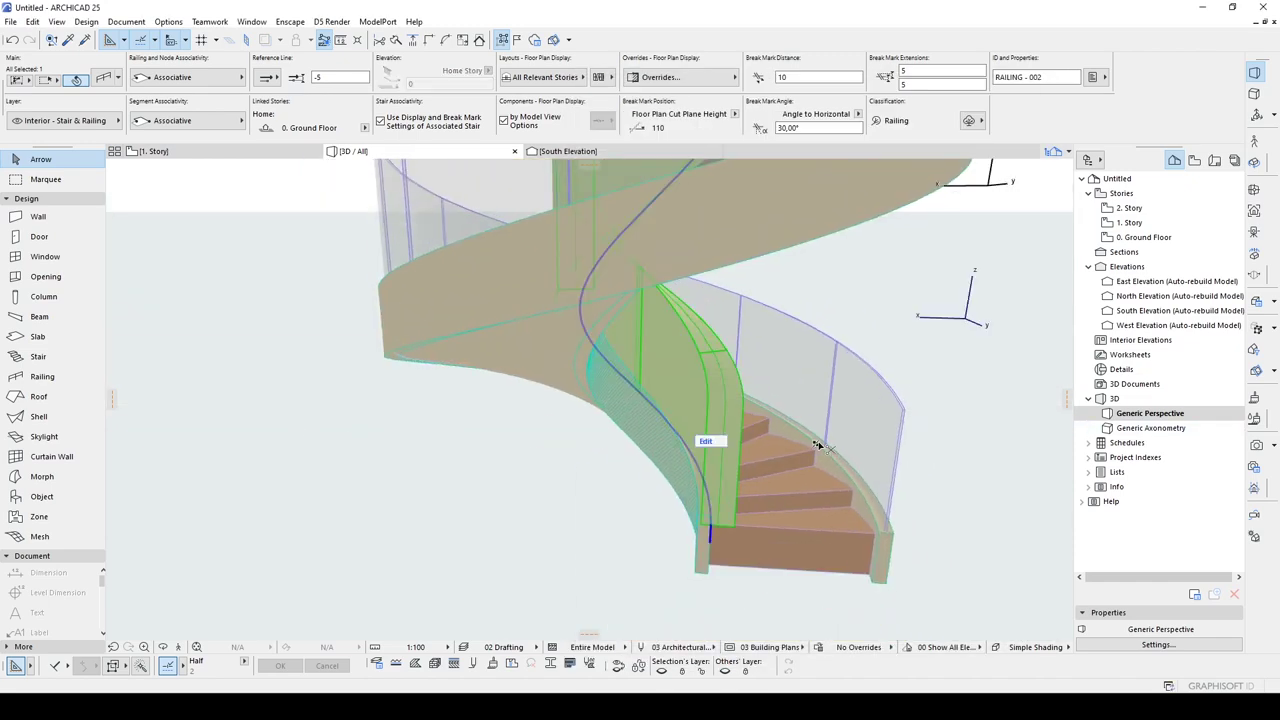
double_click(818, 445)
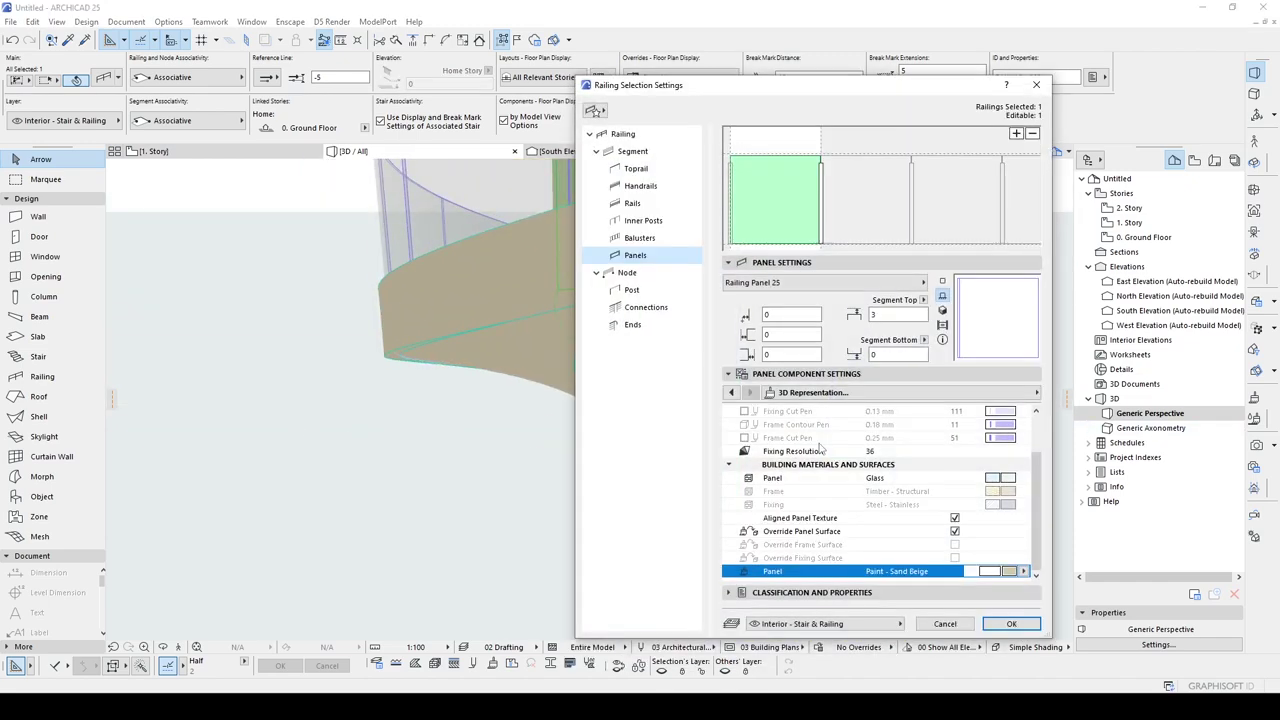
click(731, 393)
click(731, 393)
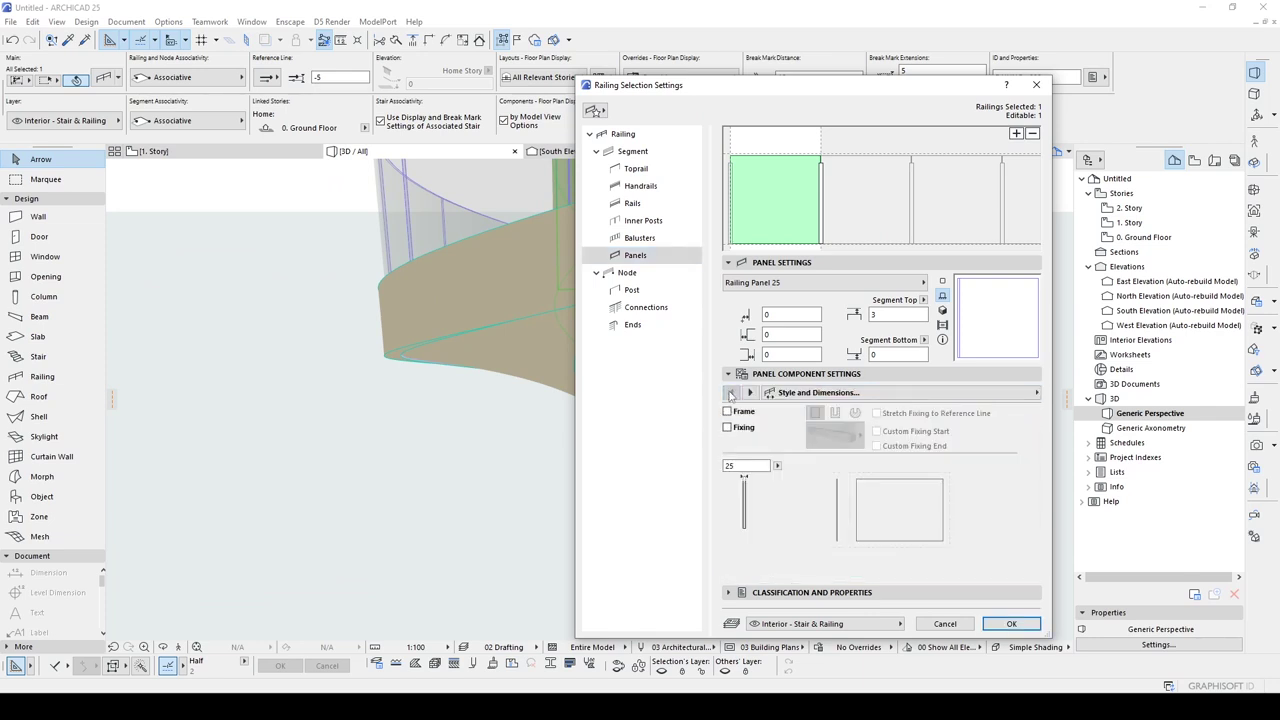
click(745, 466)
click(808, 530)
click(1007, 623)
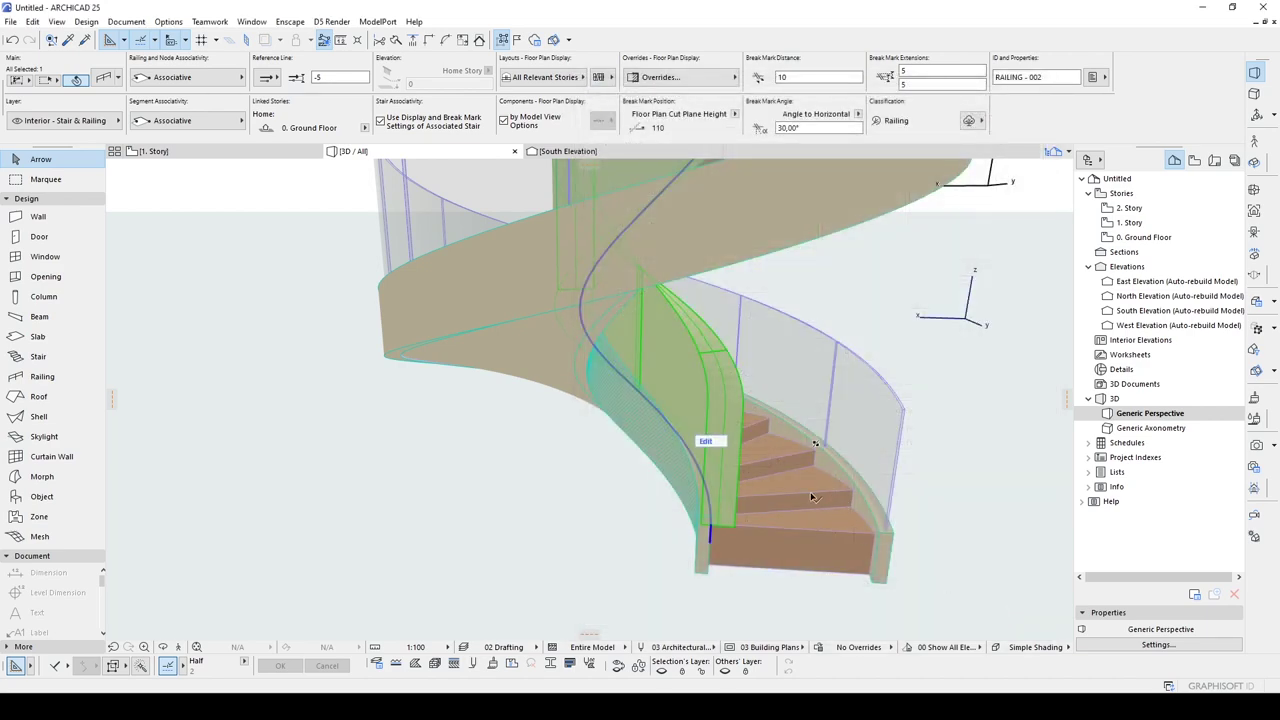
Step: Set the reference line offset of the lower inner railing to 0
click(264, 80)
click(295, 79)
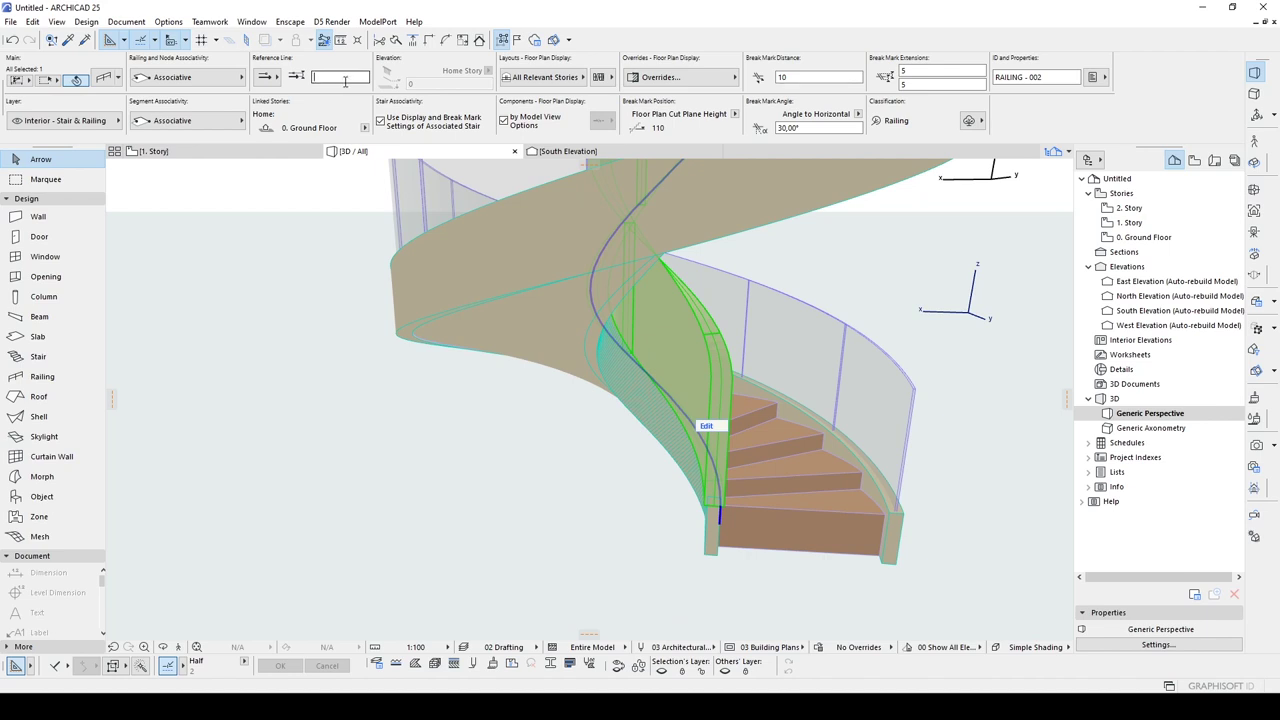
key(Return)
shift+middle_drag(657, 368, 734, 408)
click(734, 407)
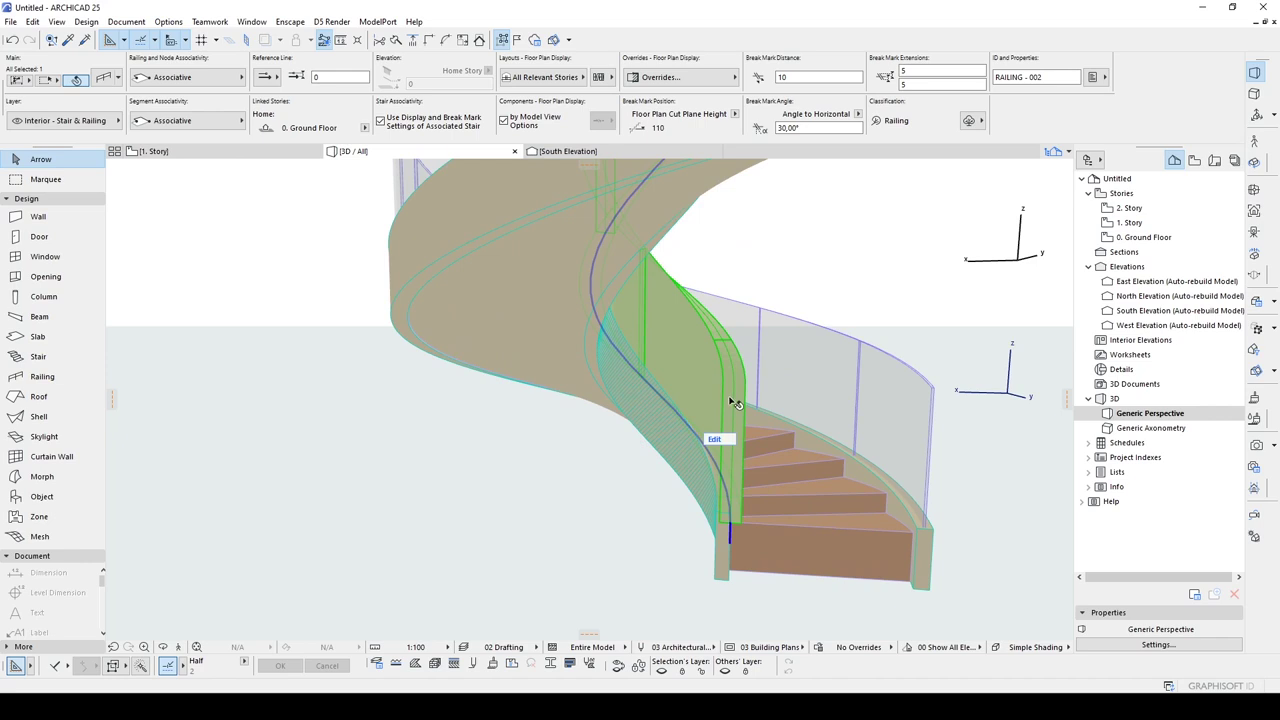
Step: Set the reference line offset of the lower inner railing to -8
click(345, 76)
text(75)
key(Return)
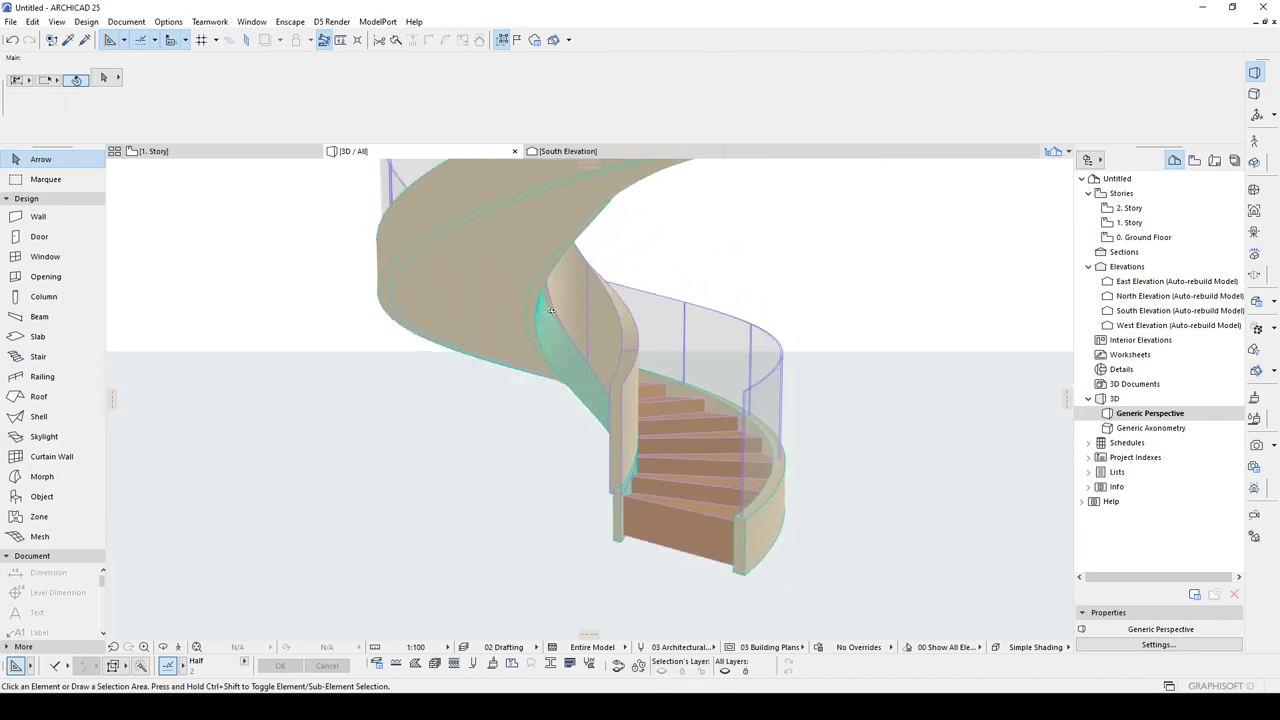
Step: Remove the left flight stringer from both stairs, keeping the right stringer
scroll(551, 311, up, 4)
scroll(545, 293, down, 2)
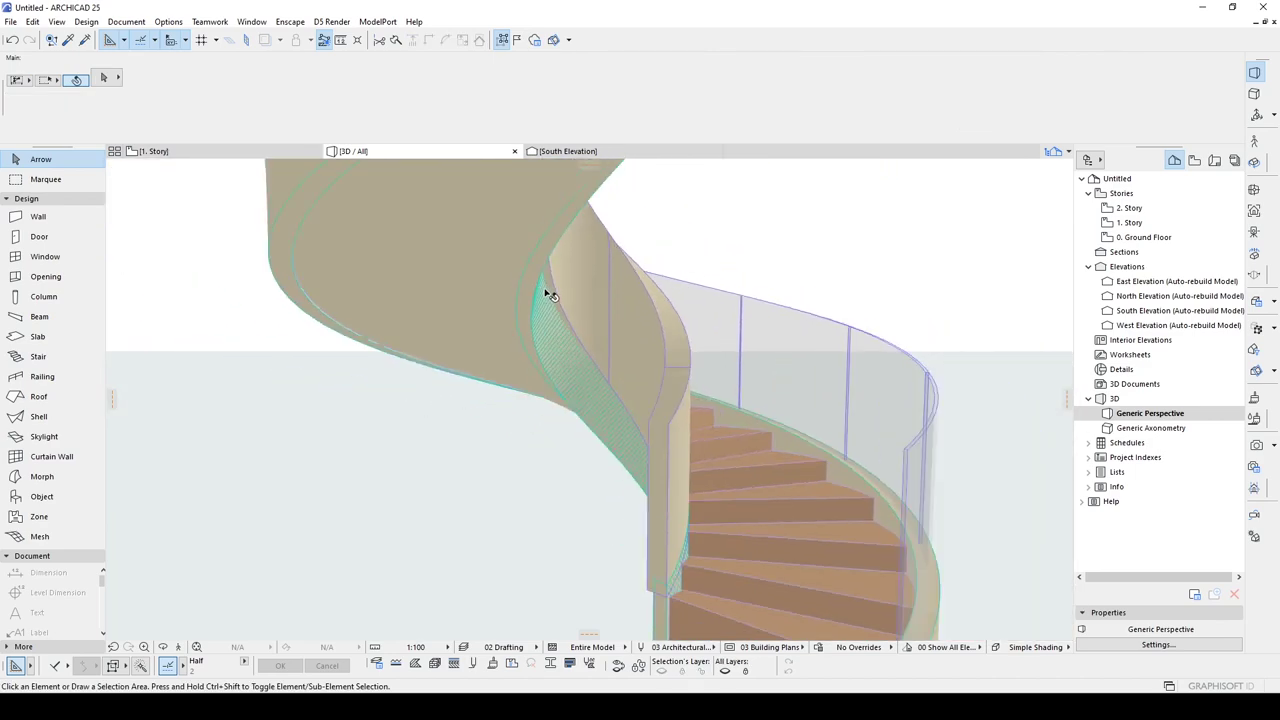
scroll(548, 295, down, 1)
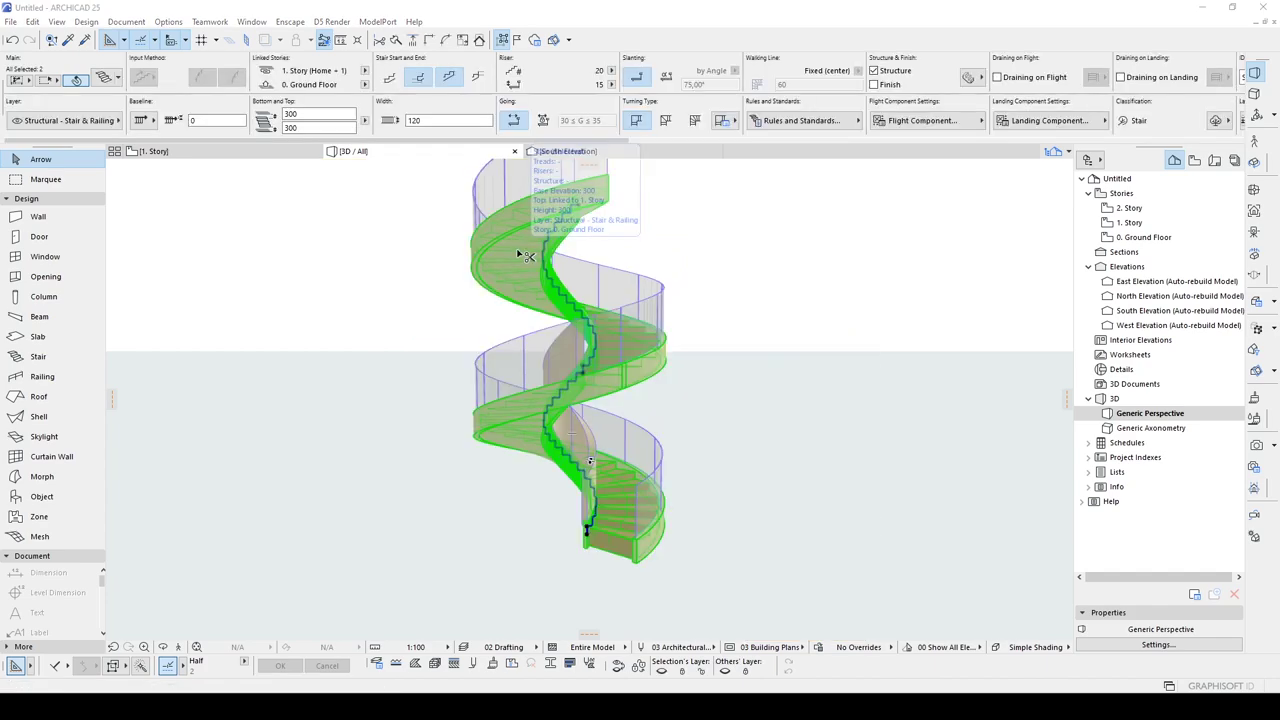
key(ctrl+t)
click(788, 103)
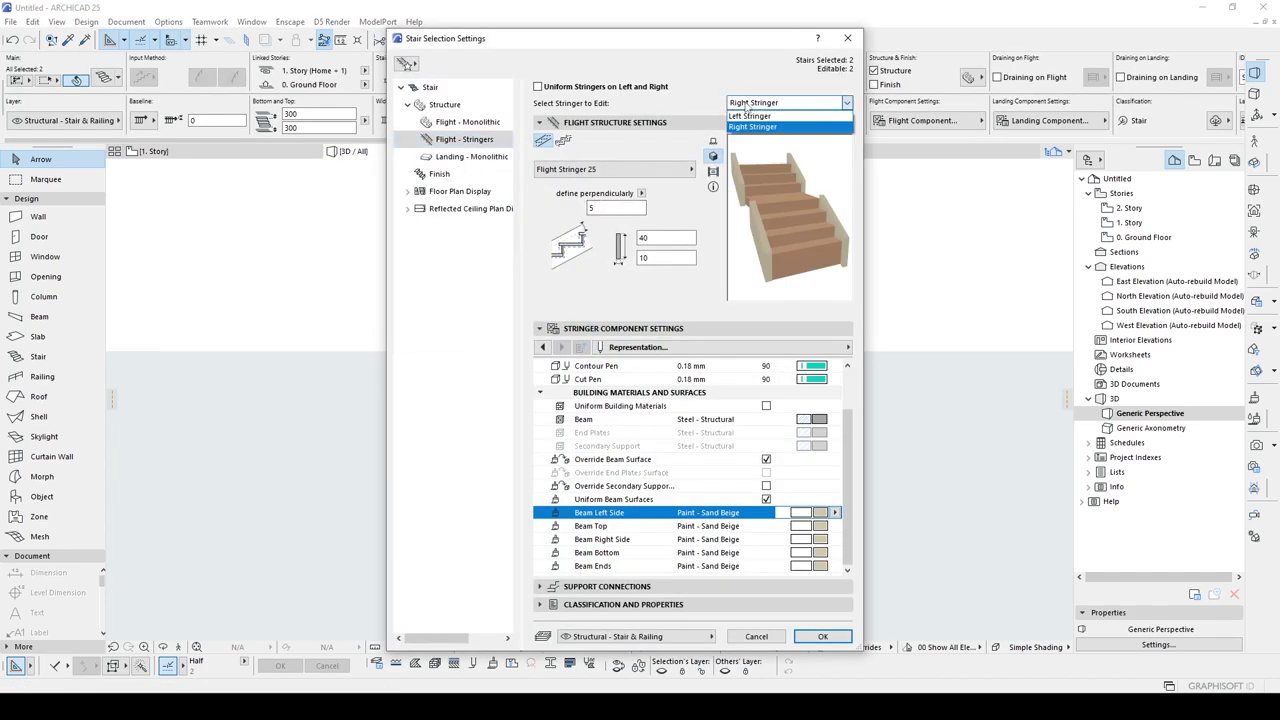
click(750, 116)
click(590, 169)
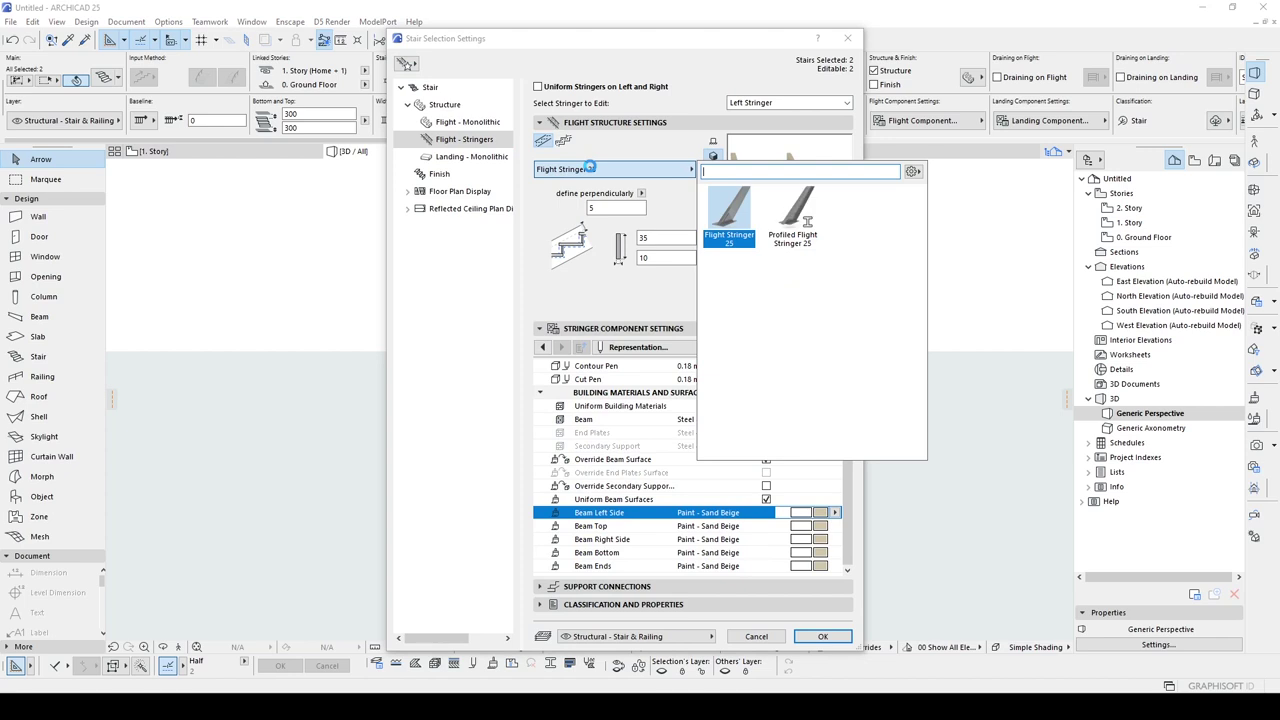
click(590, 169)
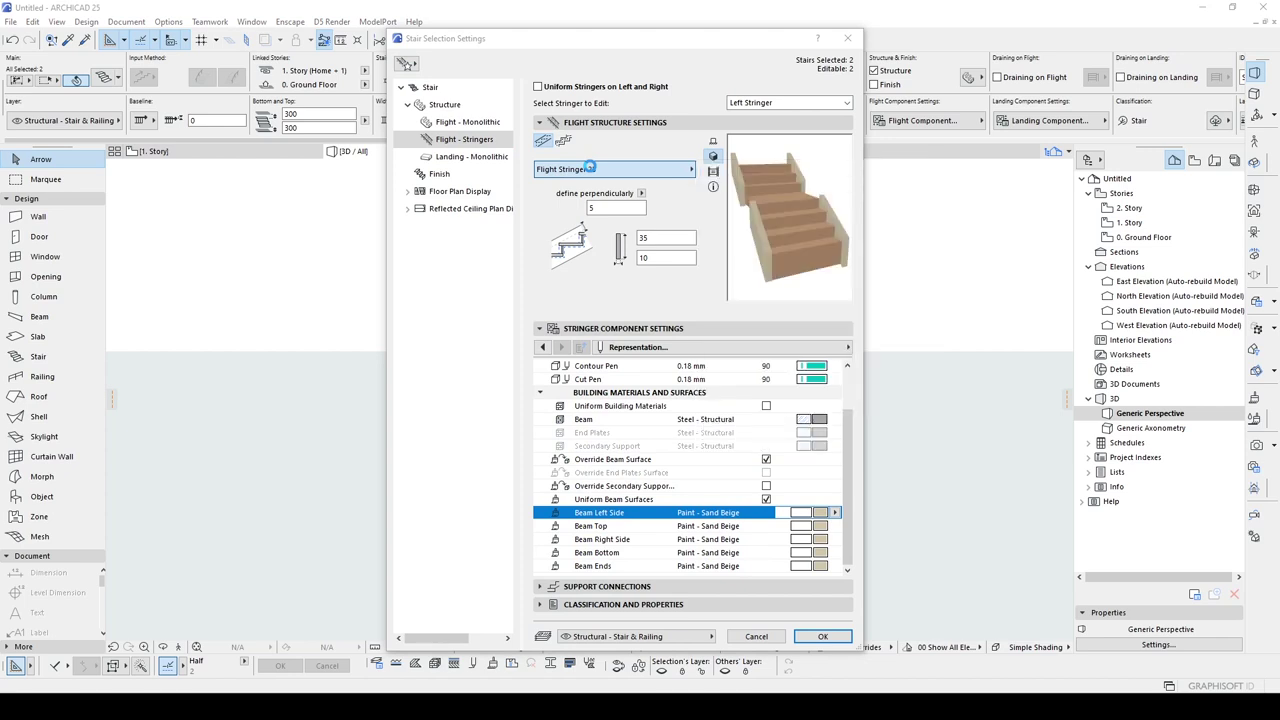
click(452, 124)
click(443, 106)
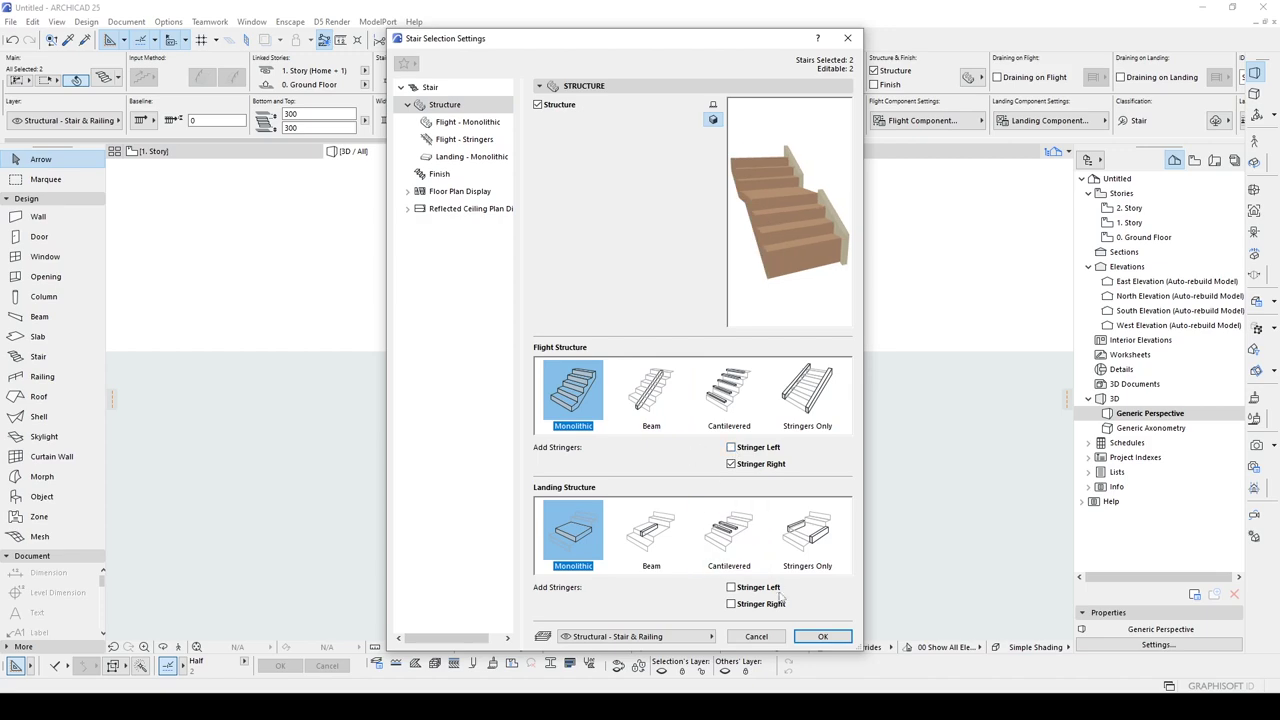
click(815, 635)
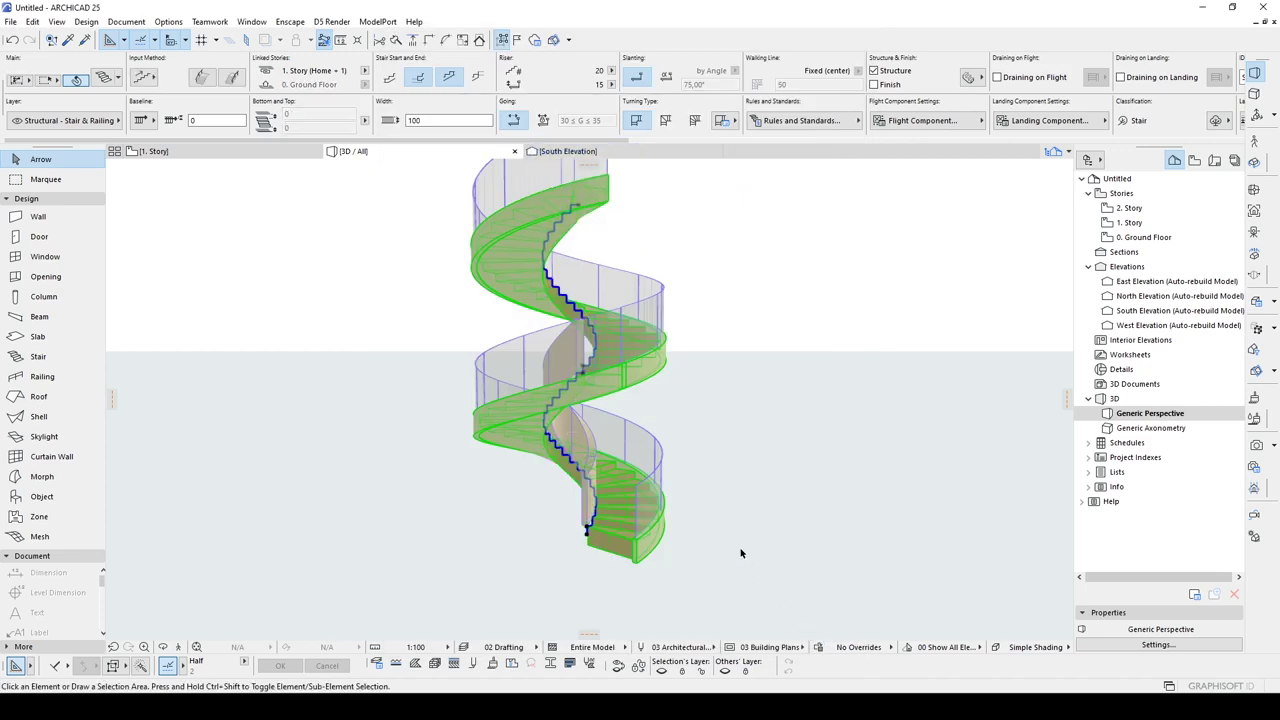
click(740, 549)
Step: Set the bottom panel offset of the lower inner railing to -30
scroll(542, 499, up, 3)
shift+middle_drag(542, 500, 661, 467)
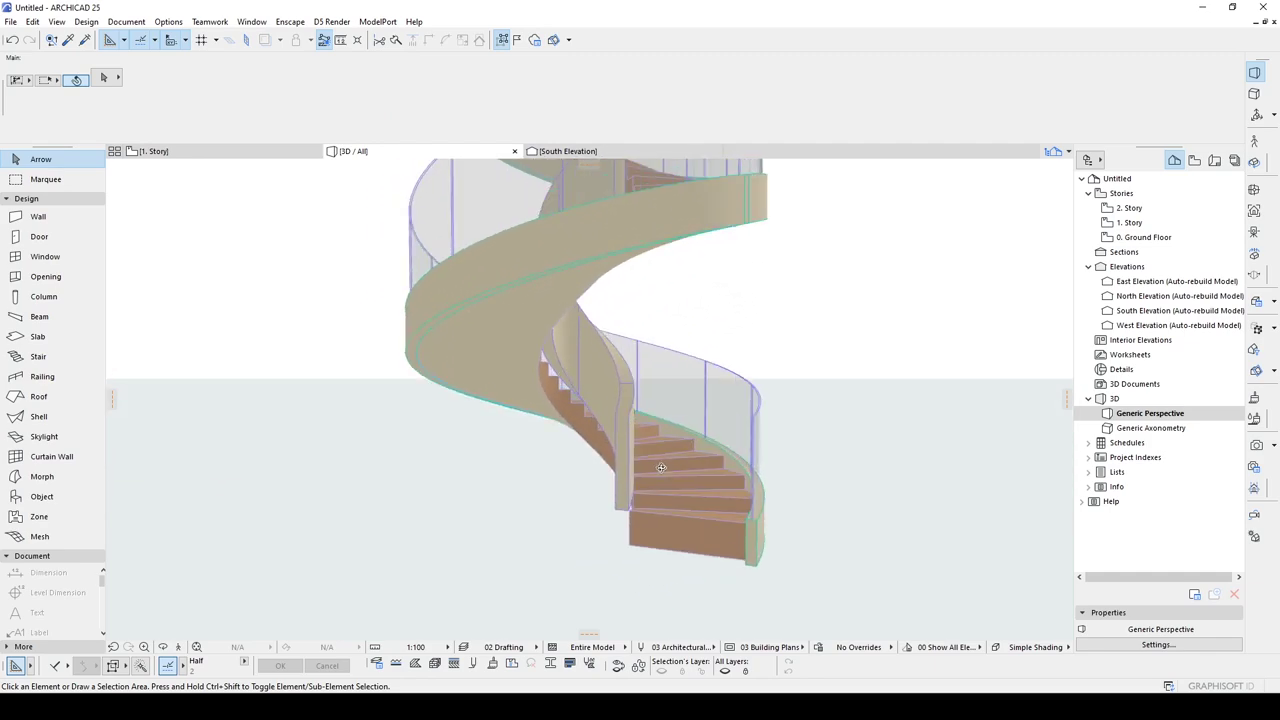
click(628, 398)
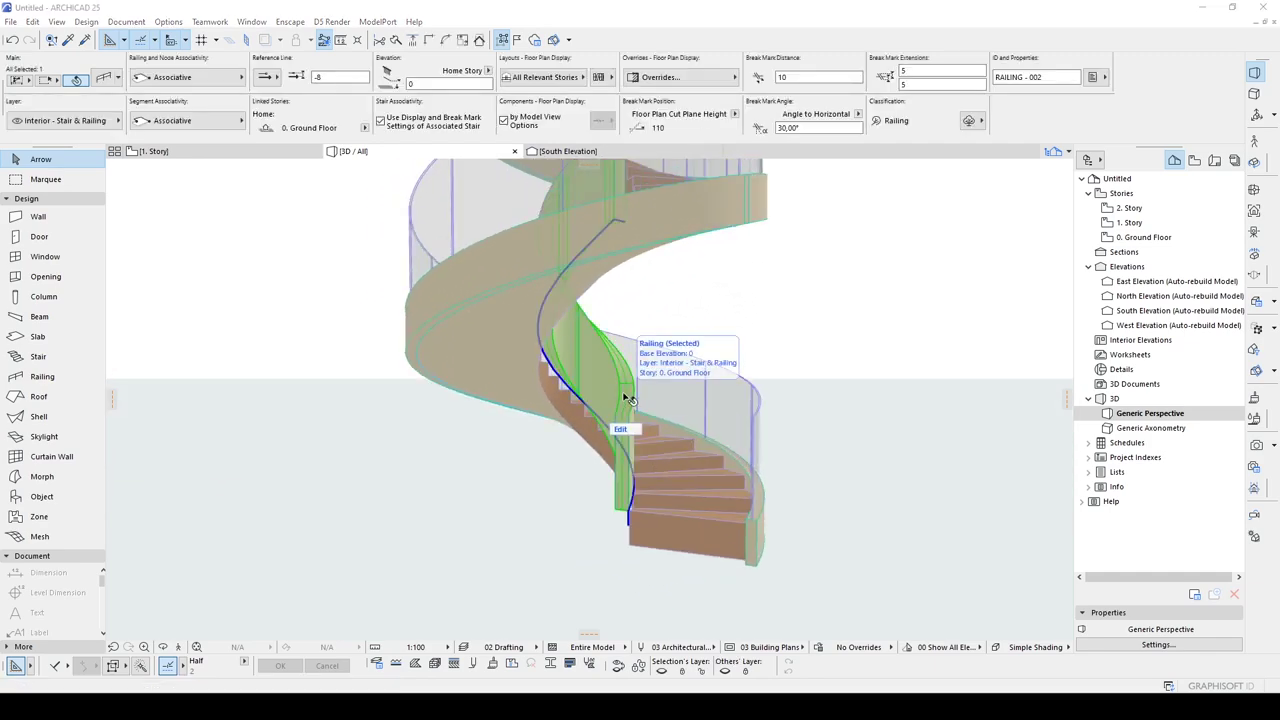
double_click(628, 398)
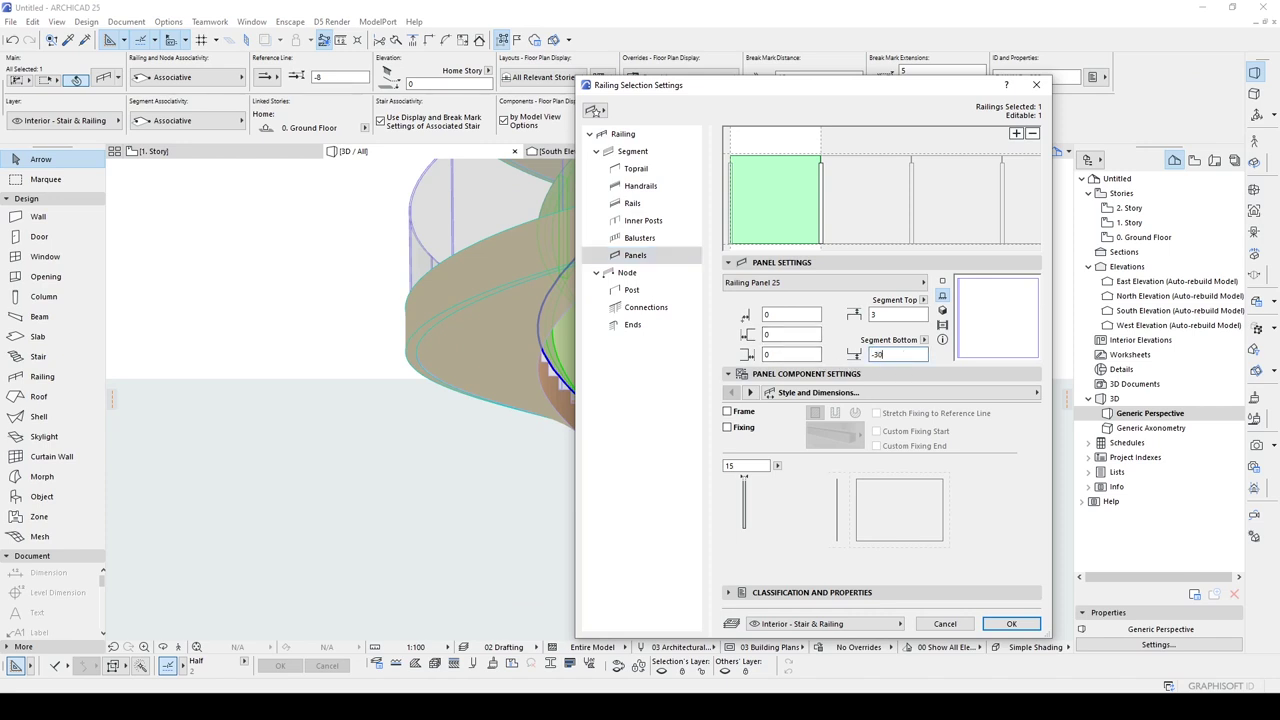
click(1011, 624)
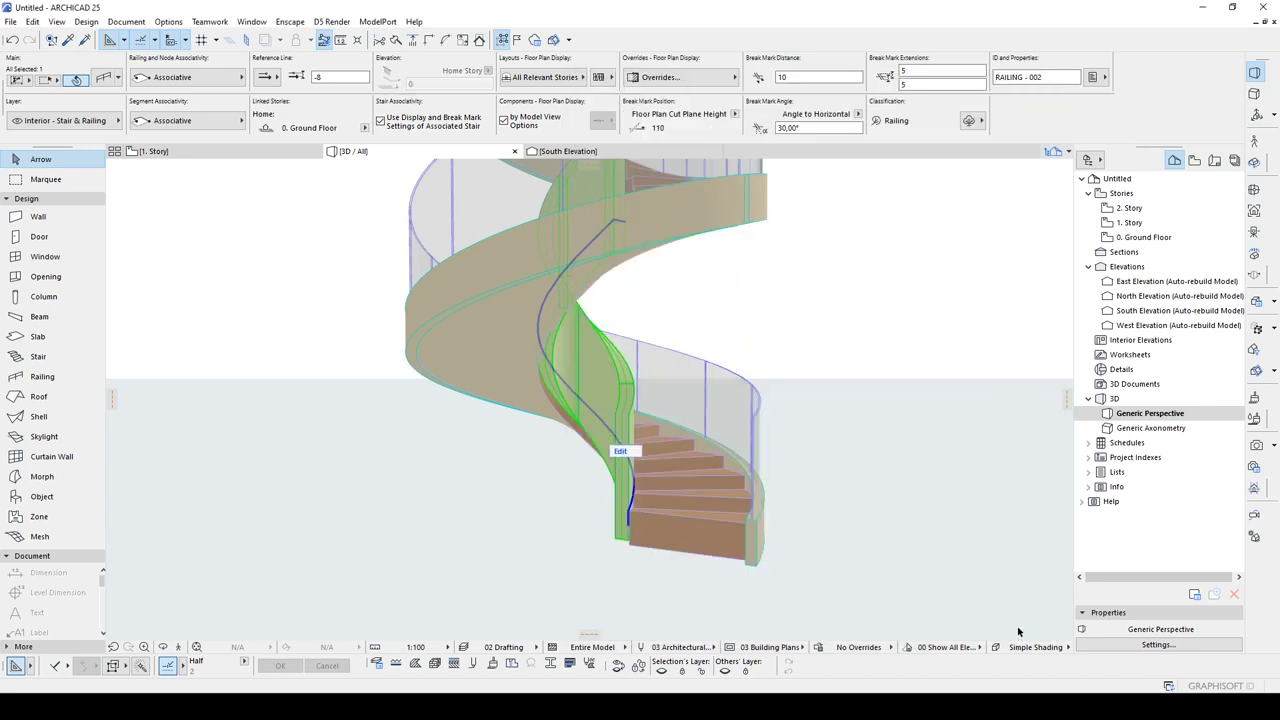
Step: Extend the lower inner railing's panels further down by setting their bottom offset to -40
scroll(705, 485, up, 3)
shift+middle_drag(549, 472, 730, 454)
double_click(730, 458)
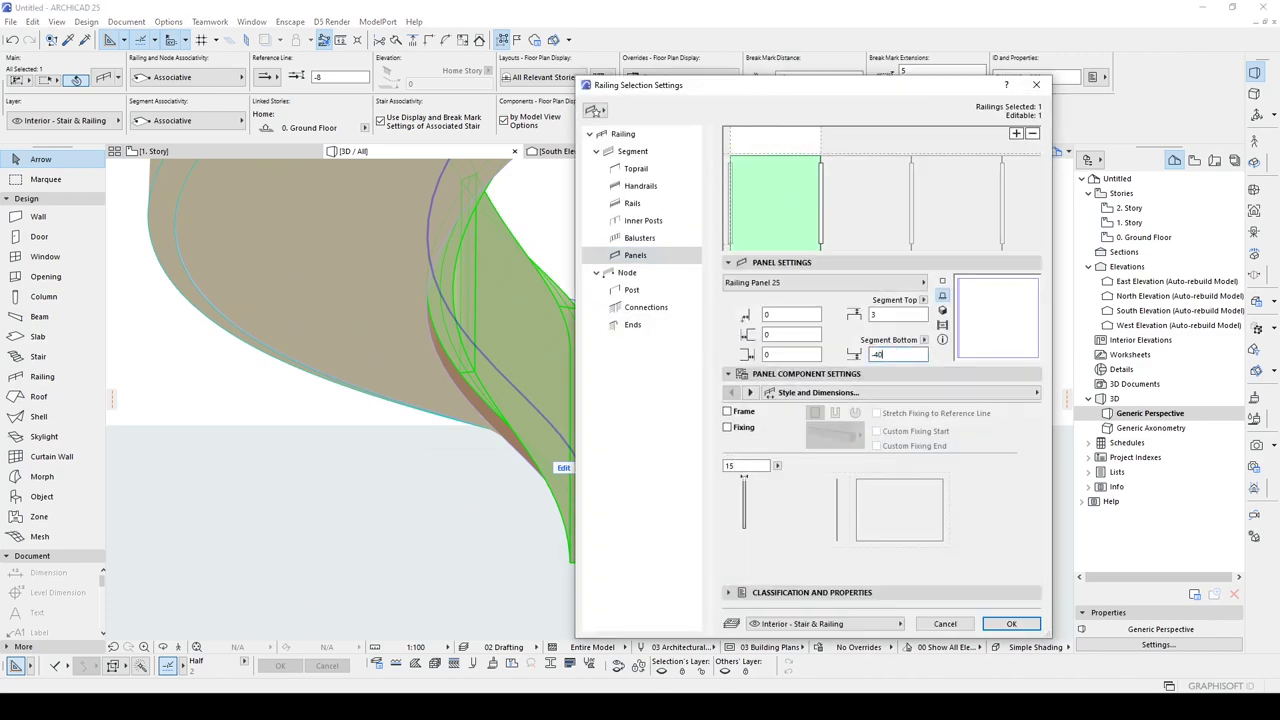
key(Return)
click(659, 301)
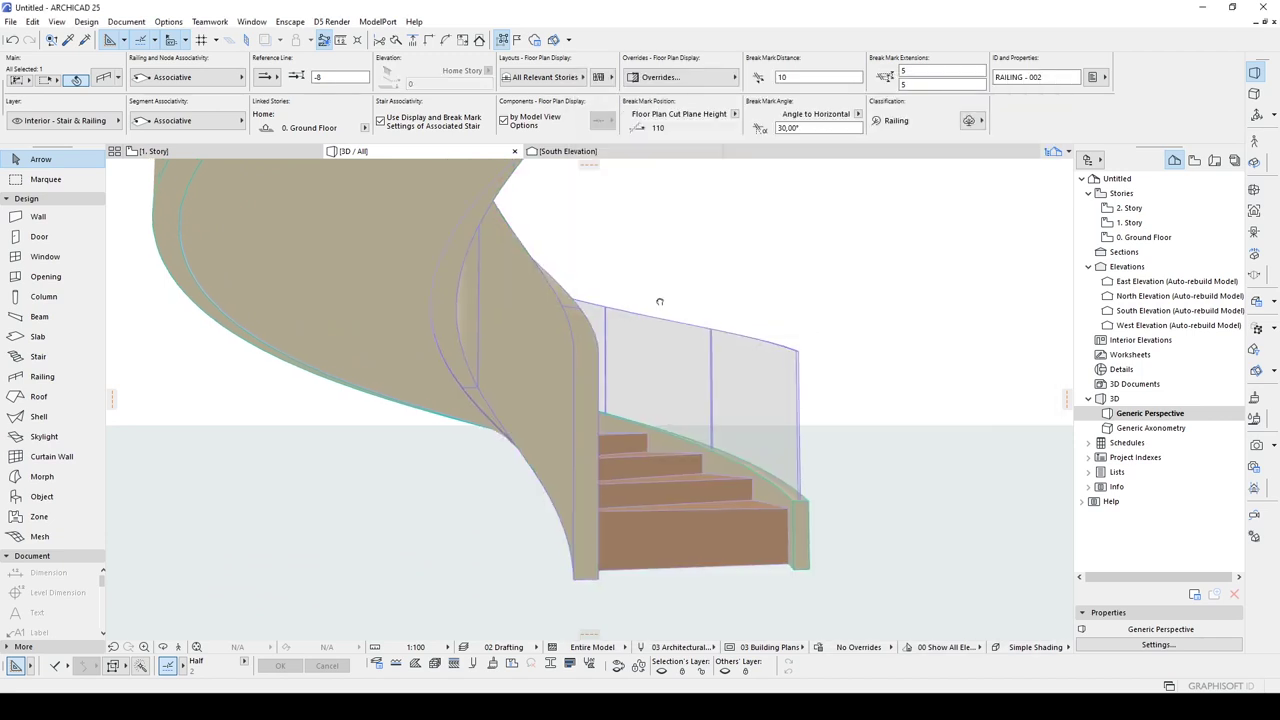
Step: Set the bottom panel offset of the lower inner railing to -42 and deselect it
shift+middle_drag(659, 301, 563, 342)
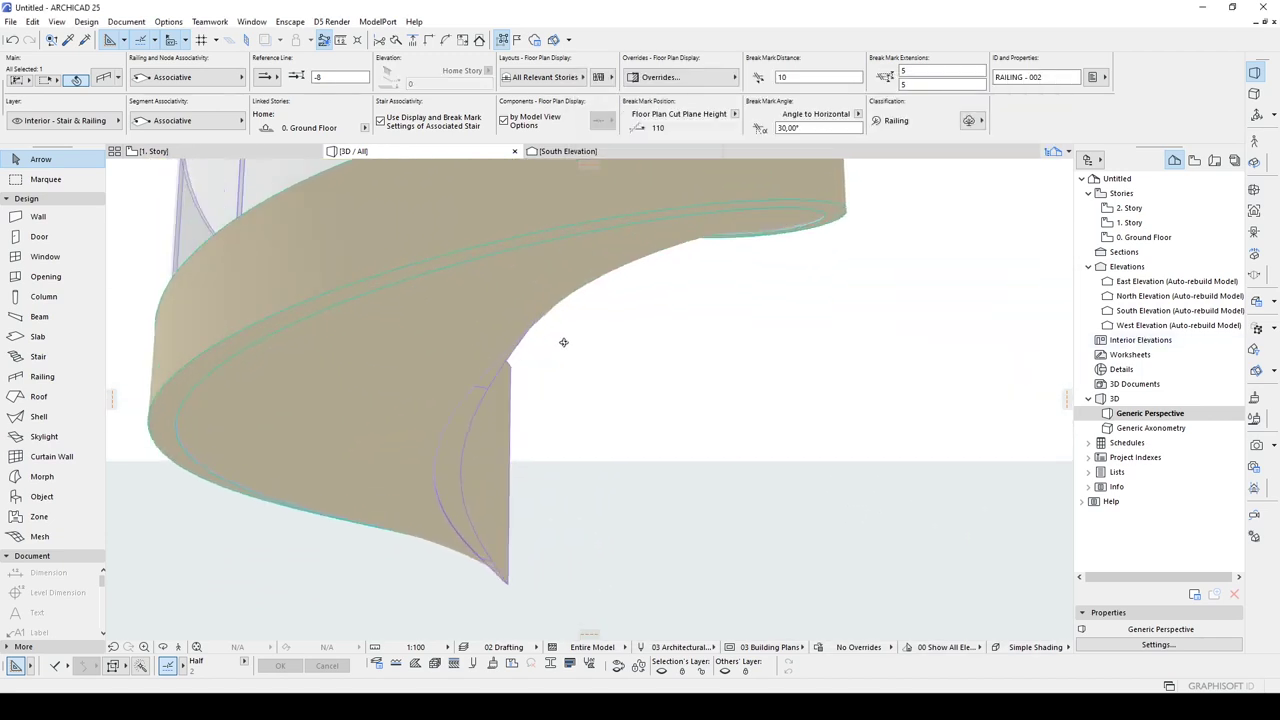
scroll(469, 357, up, 3)
shift+middle_drag(466, 363, 303, 340)
shift+middle_drag(400, 358, 505, 288)
click(505, 288)
key(ctrl+t)
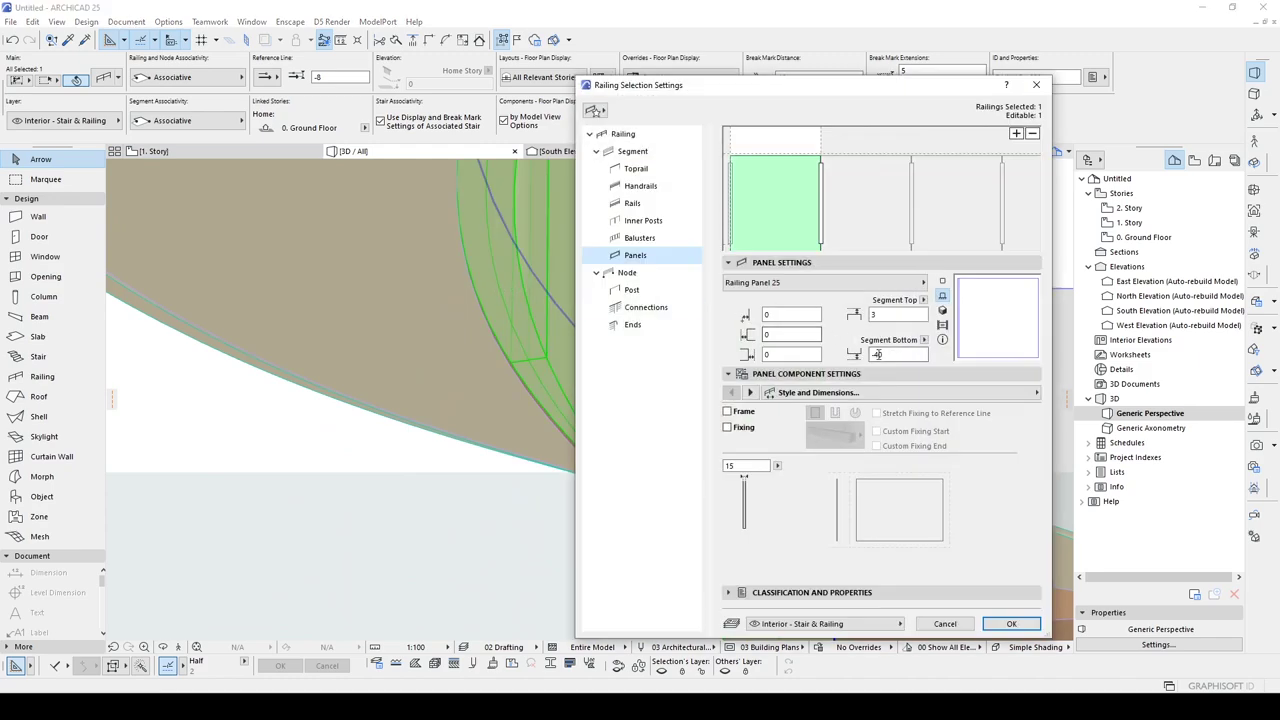
click(996, 624)
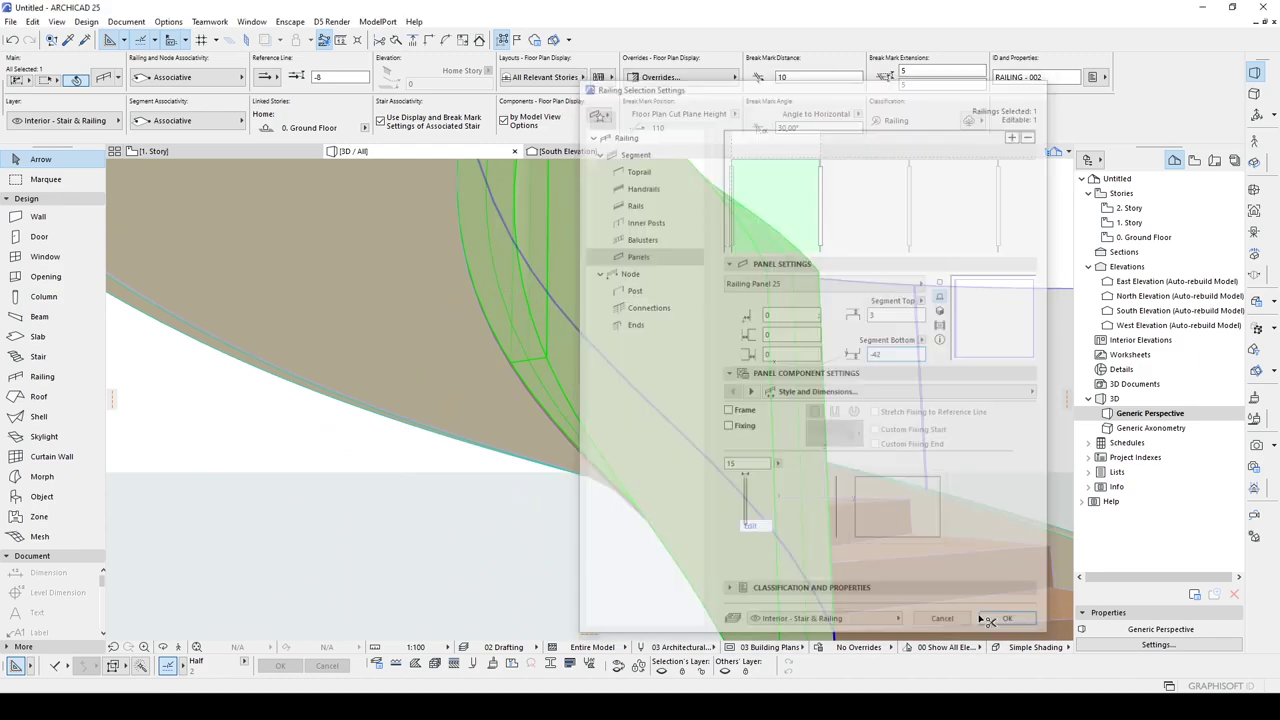
key(Escape)
Step: Pick up the lower inner railing's settings and generate a matching railing along the upper stair's inner edge
scroll(483, 404, down, 3)
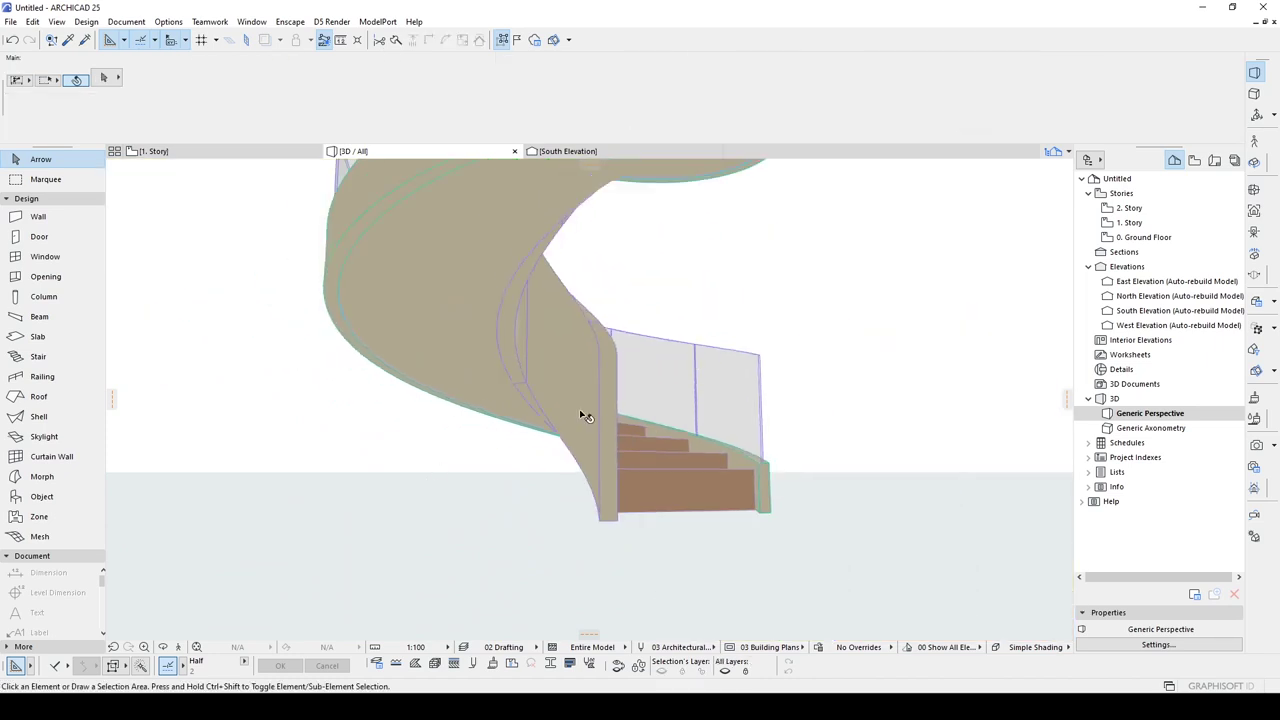
shift+middle_drag(583, 414, 286, 373)
middle_drag(446, 291, 465, 360)
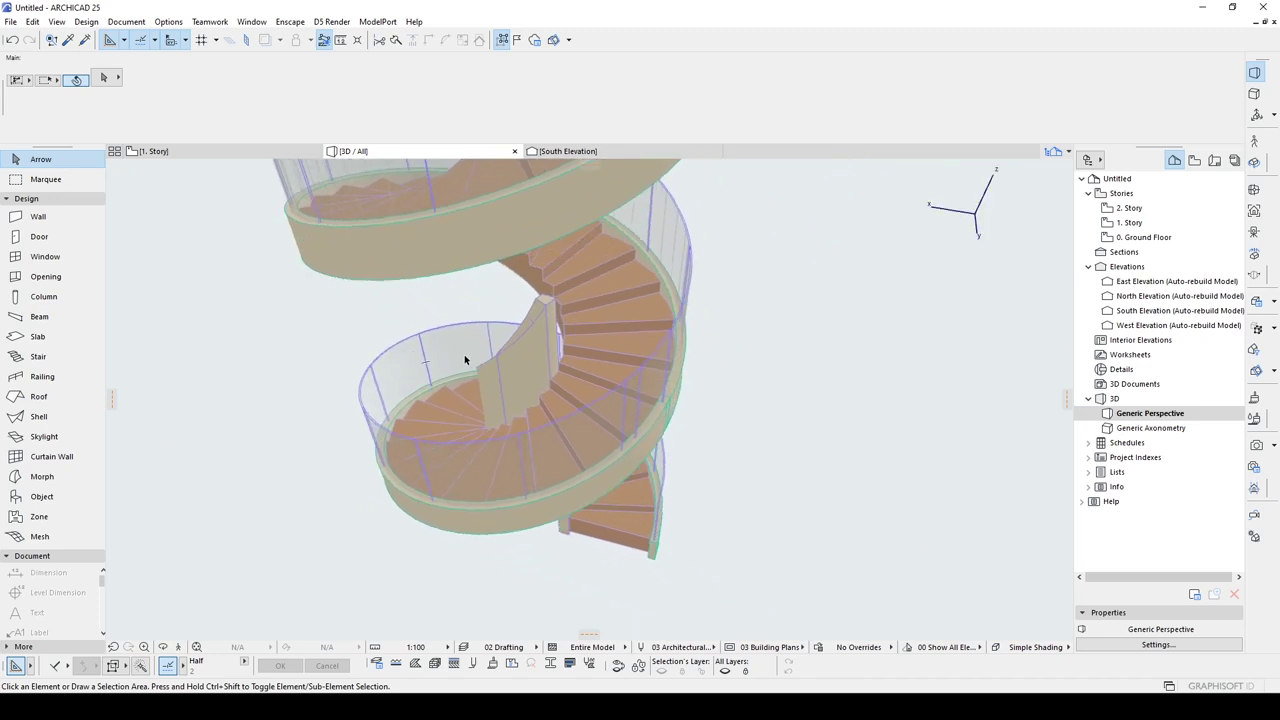
alt+click(537, 336)
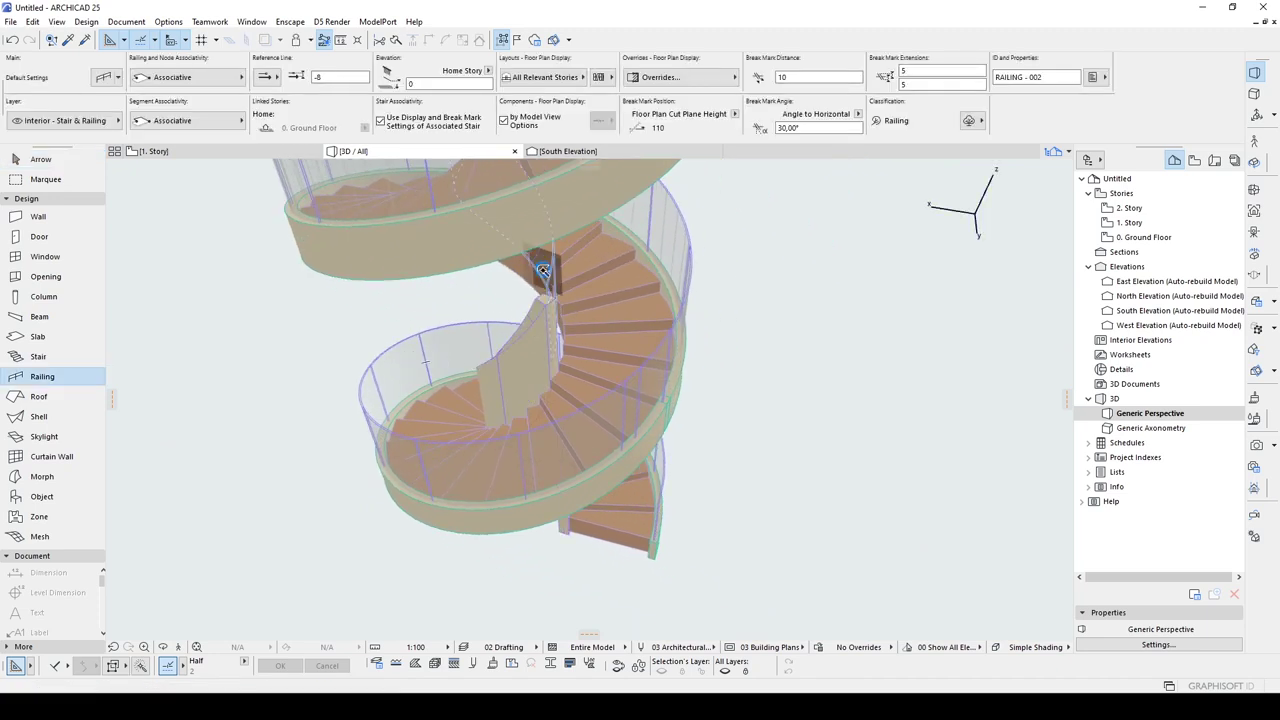
click(543, 270)
shift+middle_drag(484, 258, 603, 325)
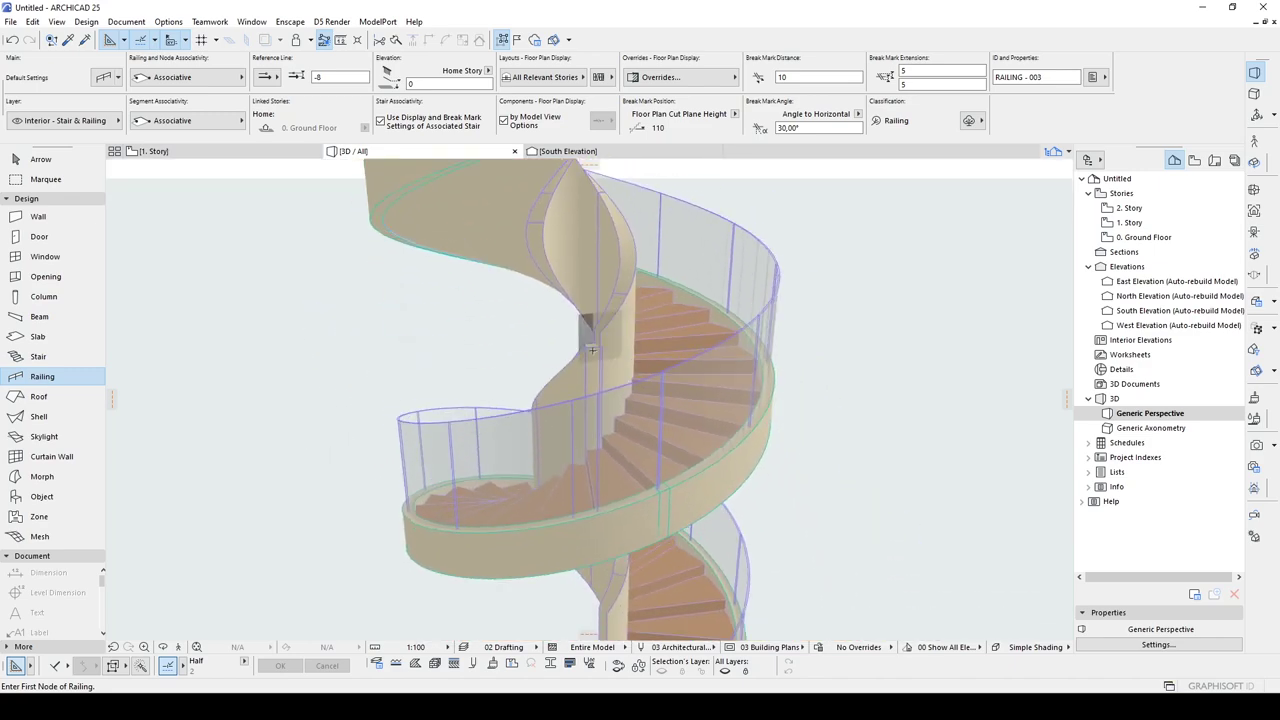
key(Escape)
Step: Stretch the end node of the lower inner railing upward by about 9 and align it with the upper inner railing's start
click(577, 386)
shift+middle_drag(575, 389, 577, 425)
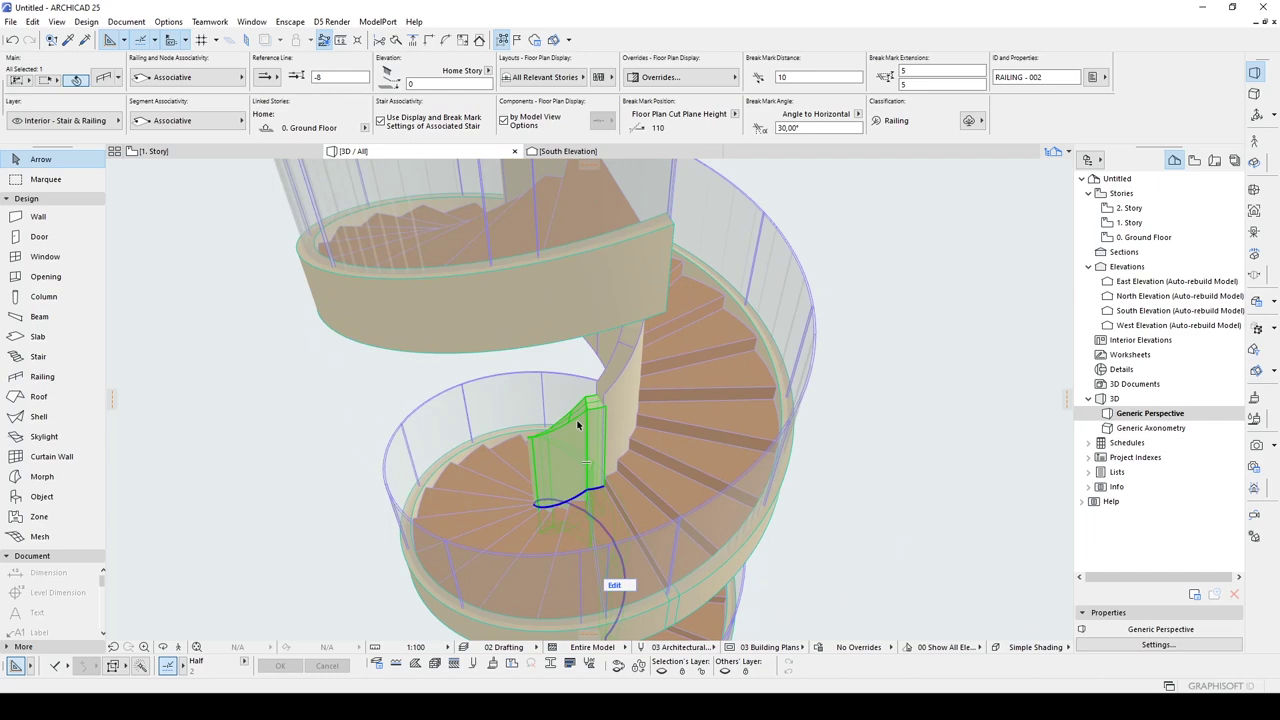
scroll(577, 425, up, 5)
click(608, 430)
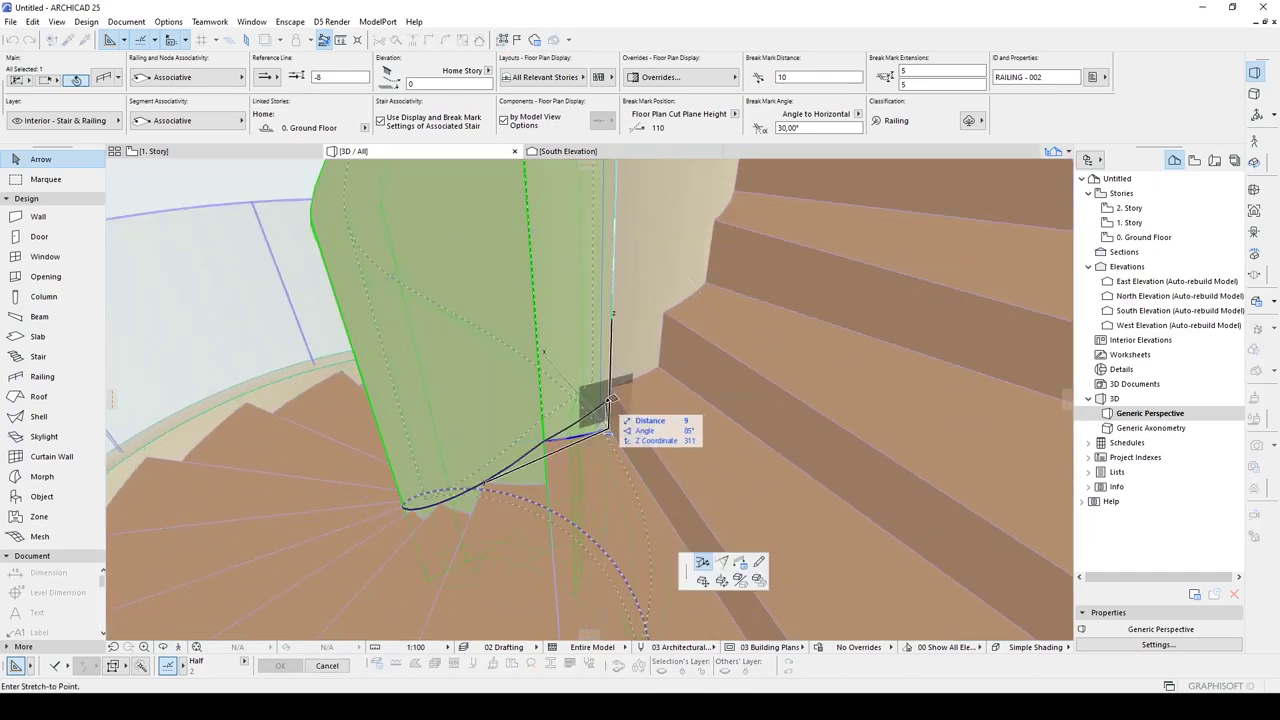
click(612, 400)
middle_drag(612, 400, 612, 596)
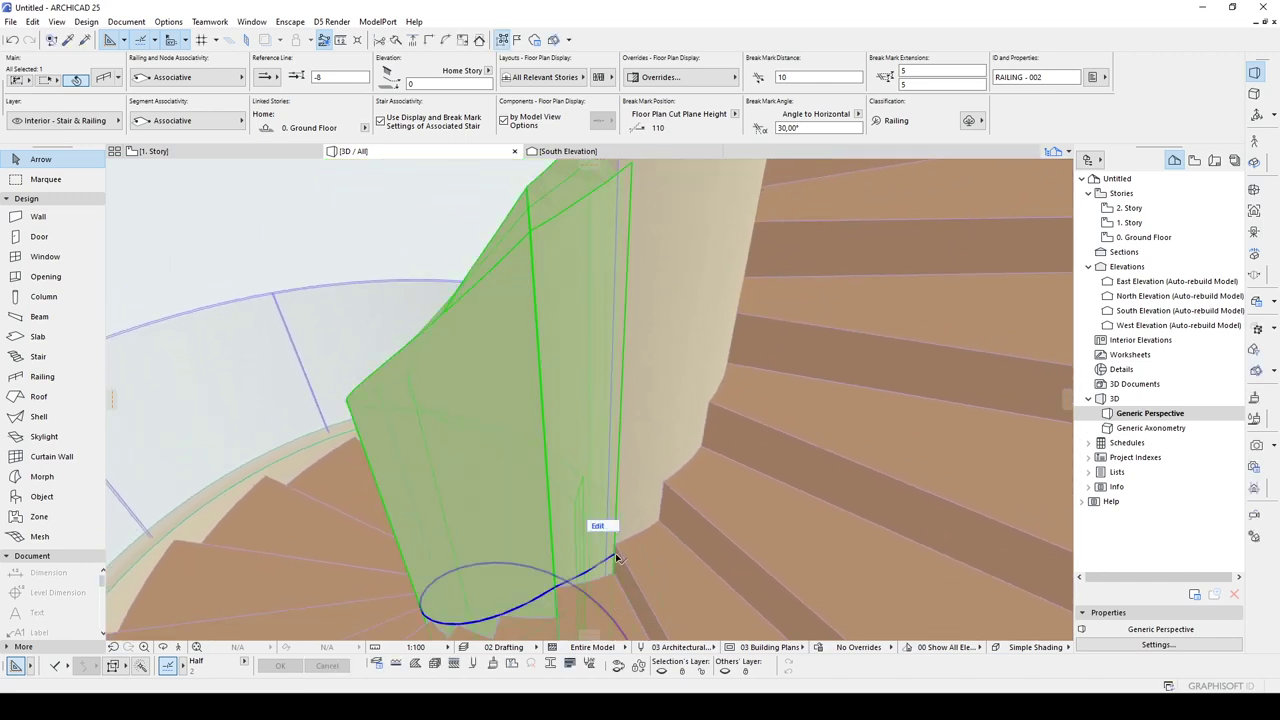
click(616, 554)
click(608, 555)
scroll(606, 463, down, 2)
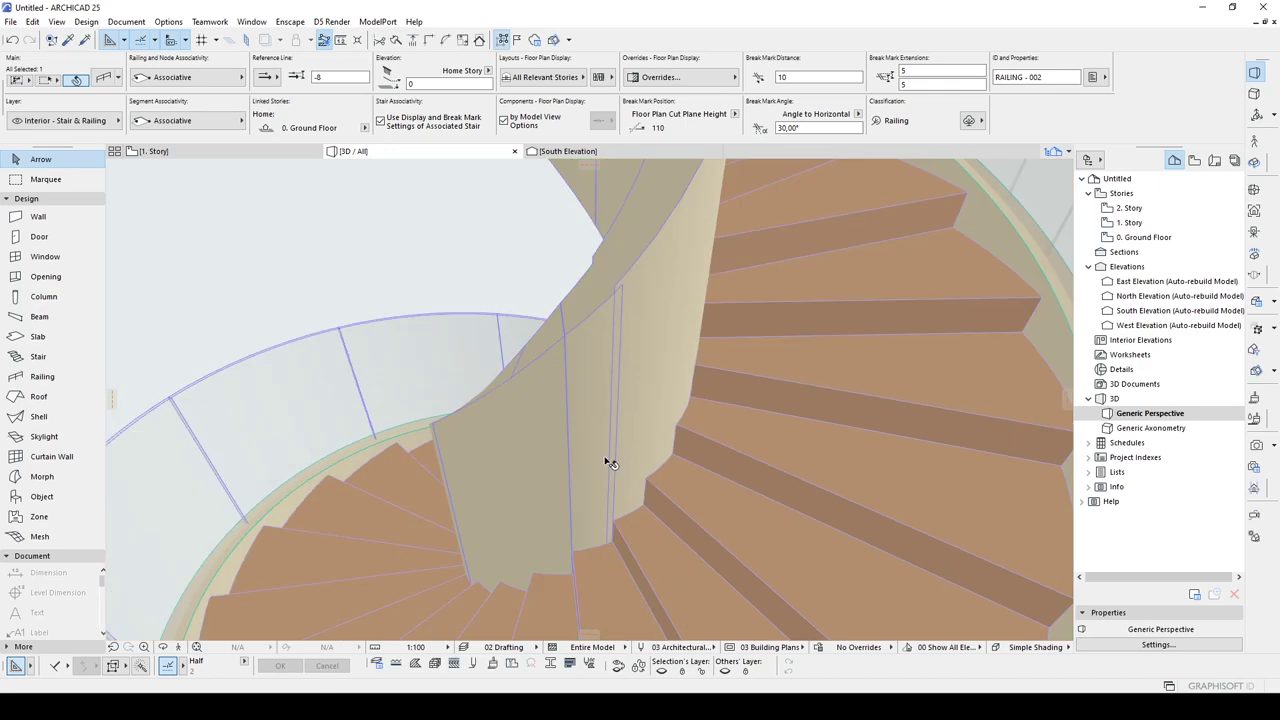
scroll(610, 463, down, 10)
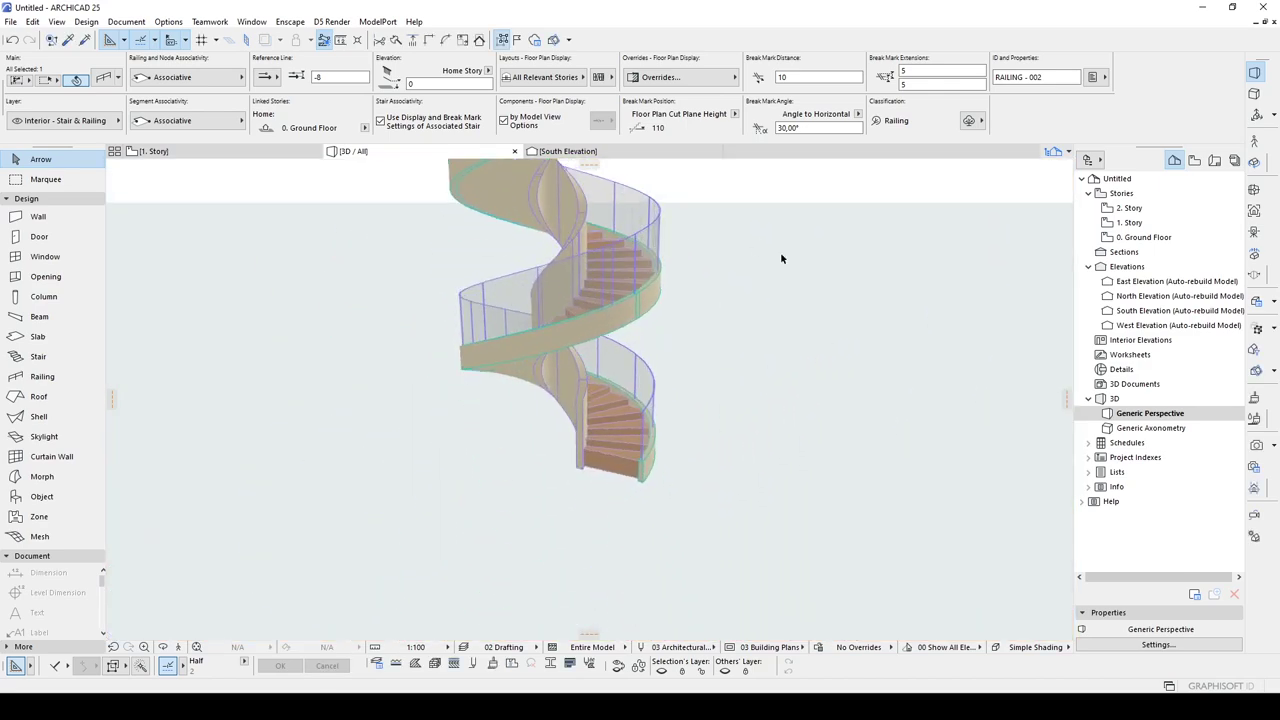
click(762, 282)
scroll(686, 300, down, 1)
middle_drag(684, 300, 699, 411)
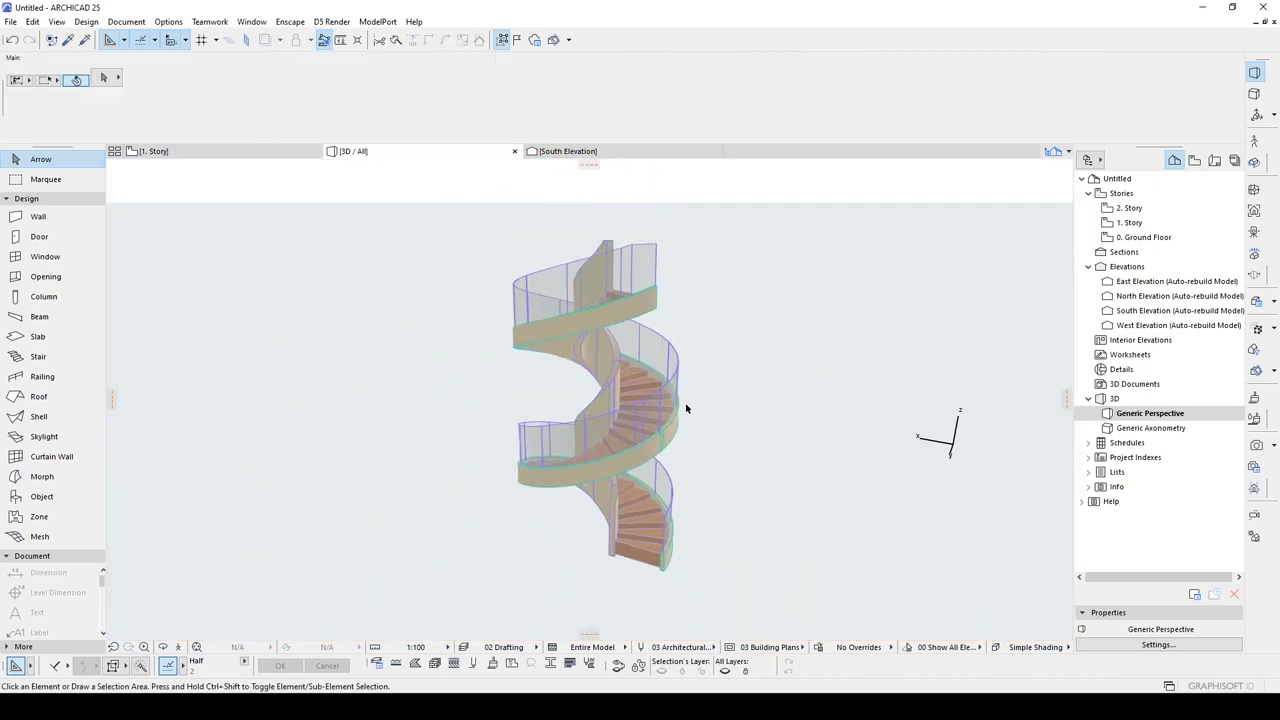
shift+middle_drag(614, 500, 634, 466)
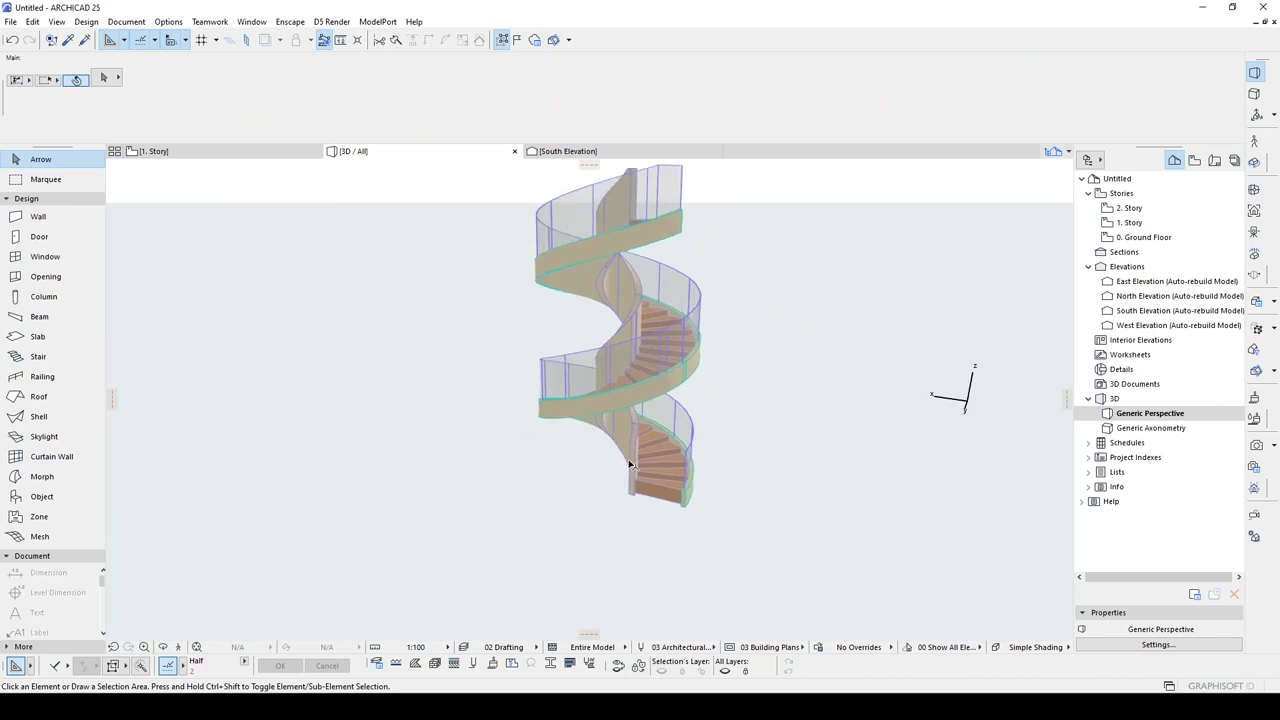
scroll(642, 490, up, 6)
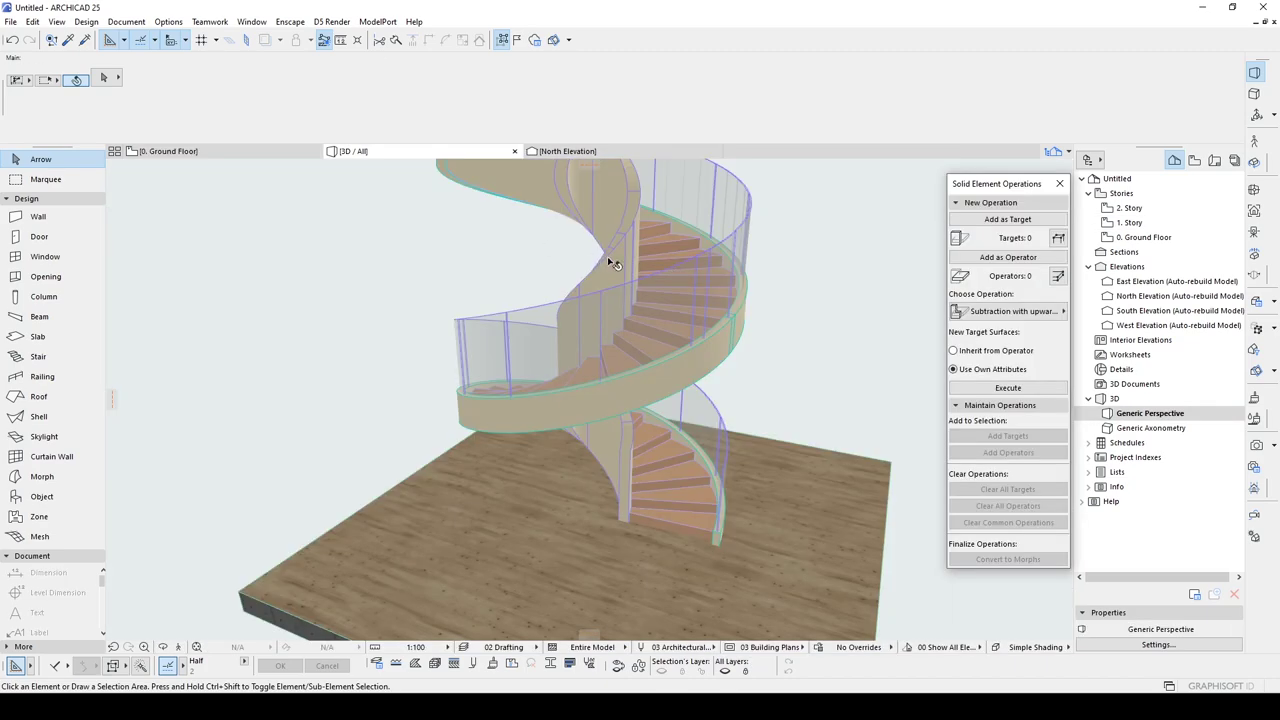
Step: Try to drag a copy of the lower inner railing from its upper end node down to the stair's foot
click(613, 263)
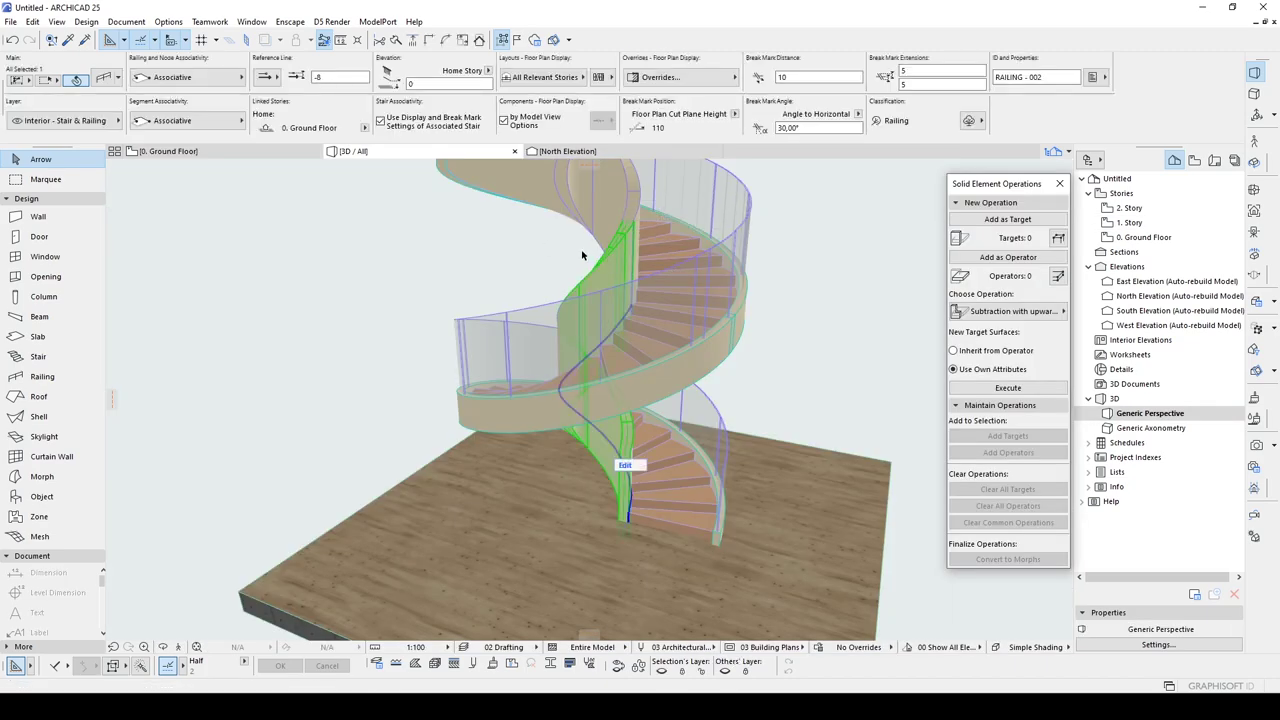
click(631, 305)
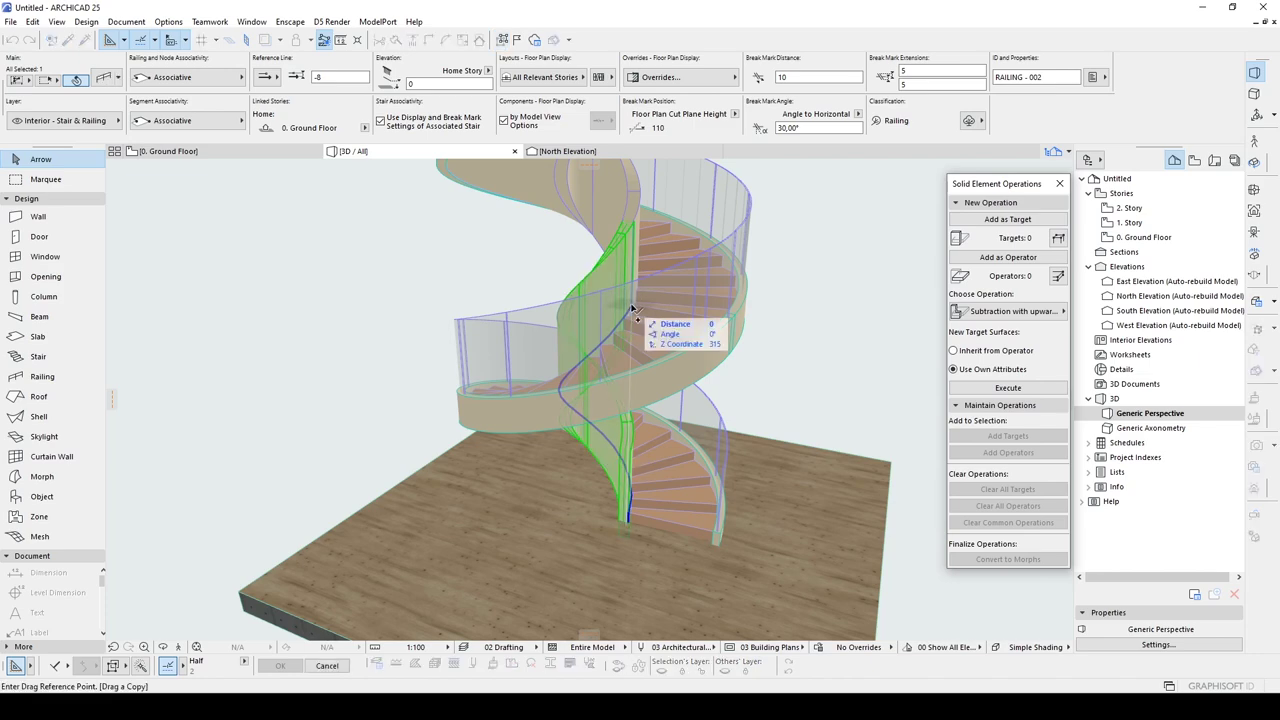
click(656, 330)
scroll(628, 525, up, 4)
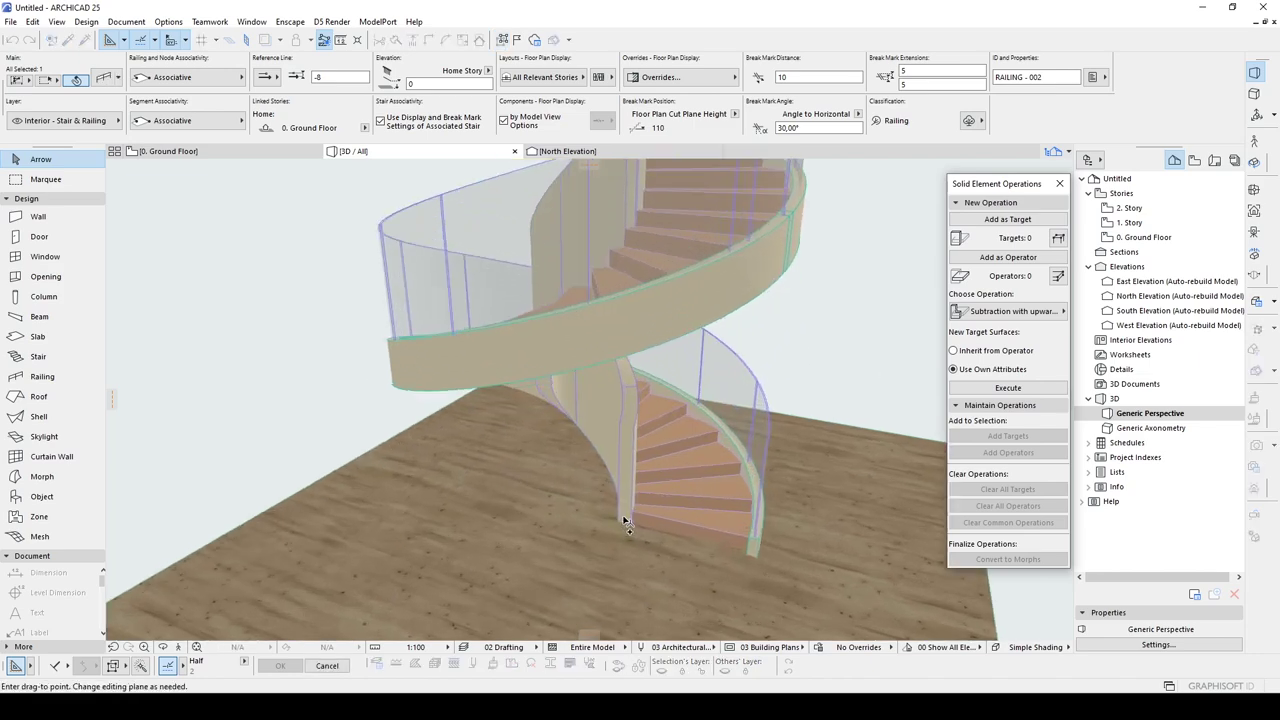
click(632, 530)
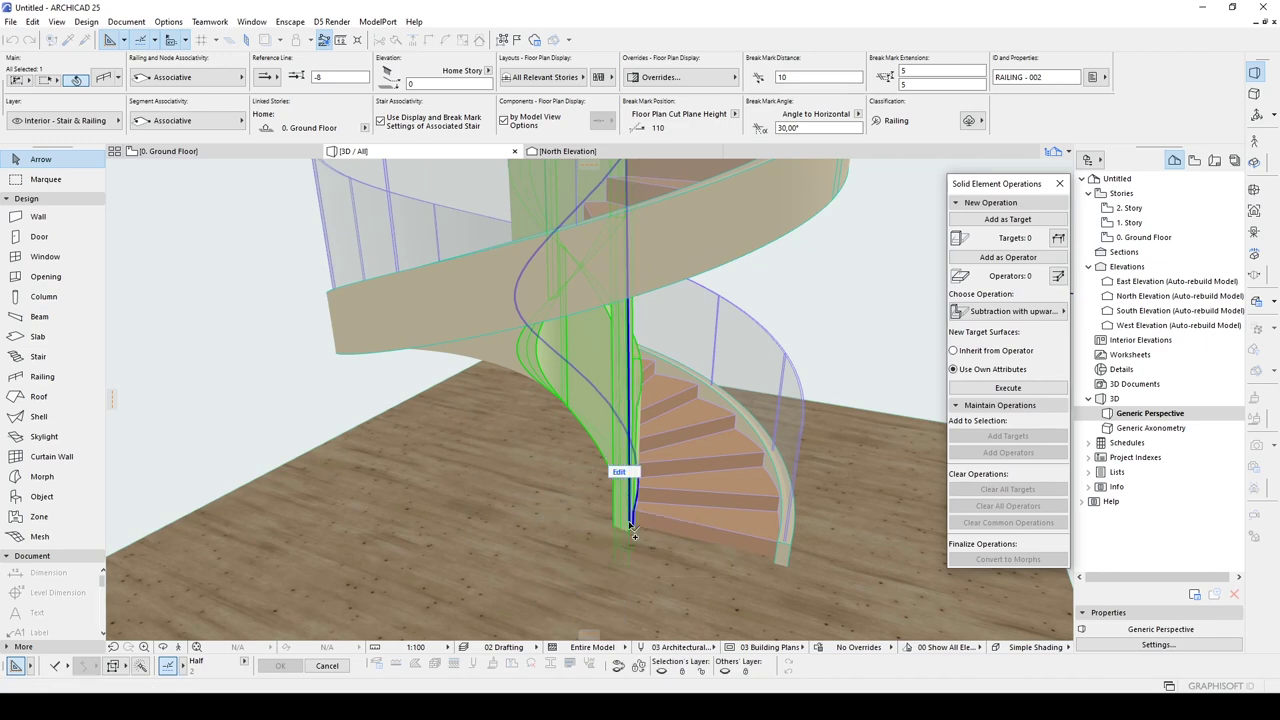
key(ctrl+z)
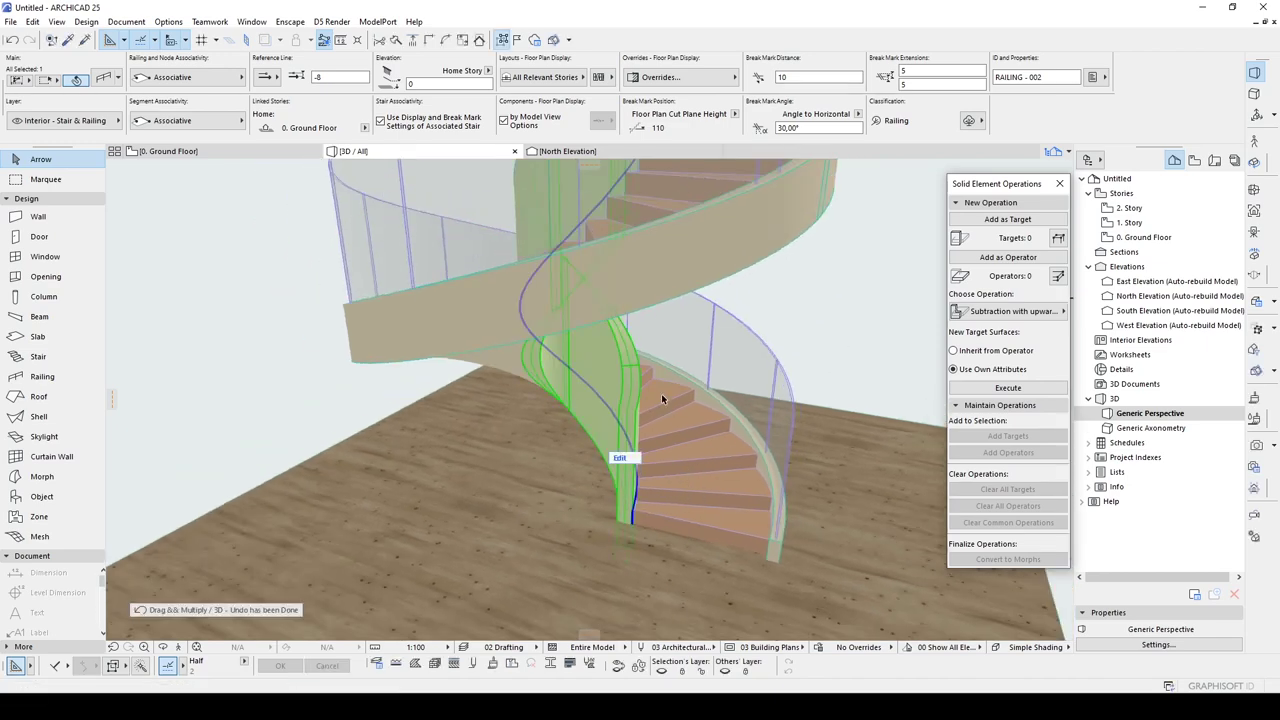
Step: Try again to duplicate the lower inner railing straight downward, using a point on its panel as the drag reference
shift+middle_drag(661, 393, 600, 348)
key(Escape)
click(595, 332)
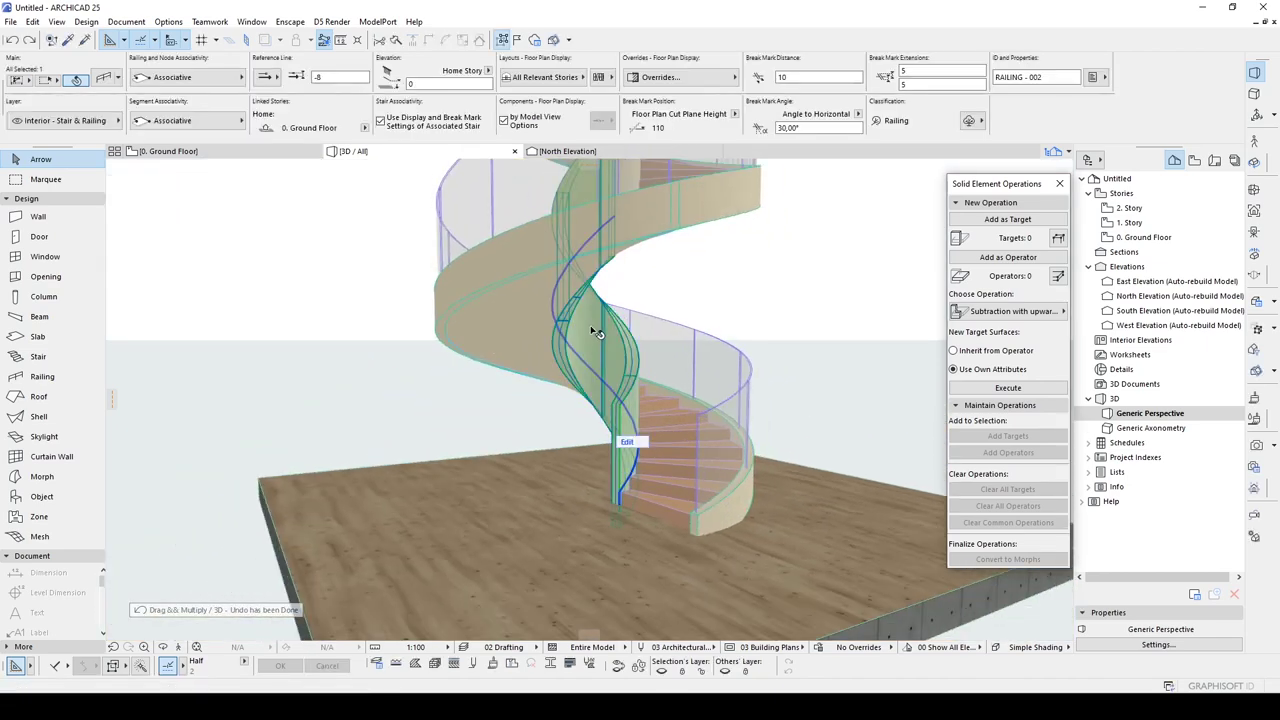
key(ctrl+shift+d)
click(589, 317)
click(575, 492)
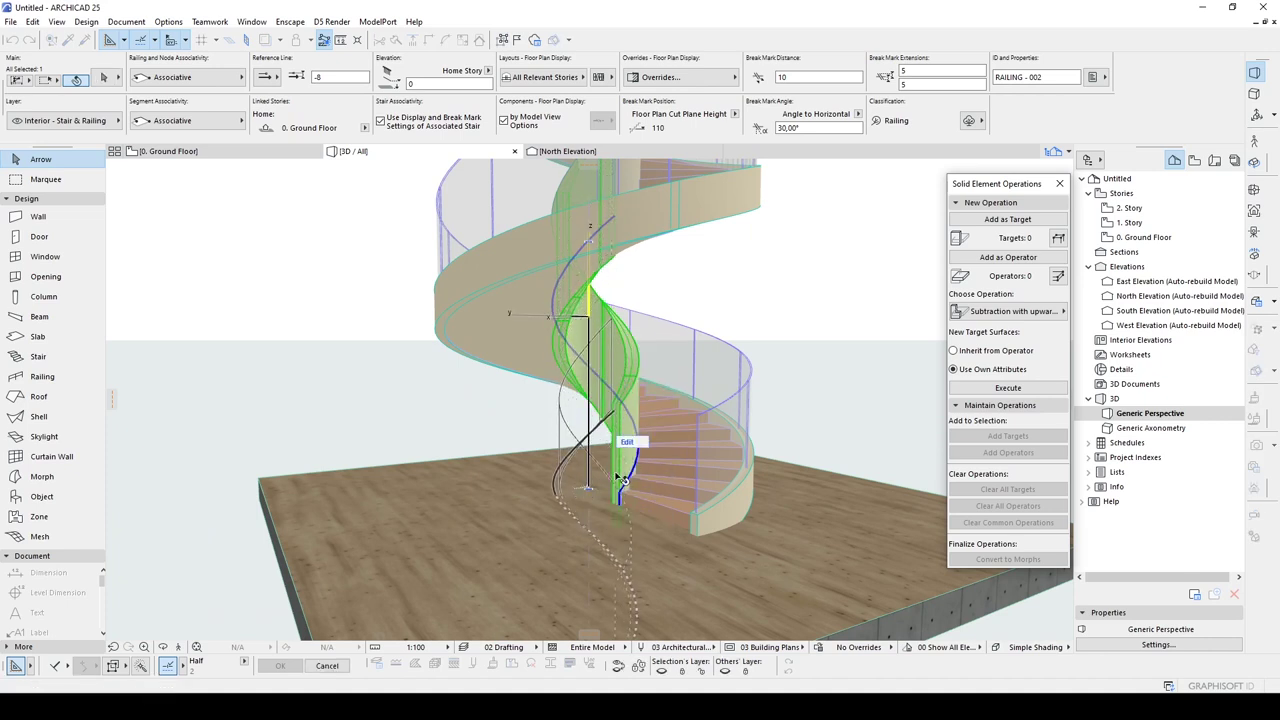
middle_drag(627, 391, 623, 398)
key(ctrl+z)
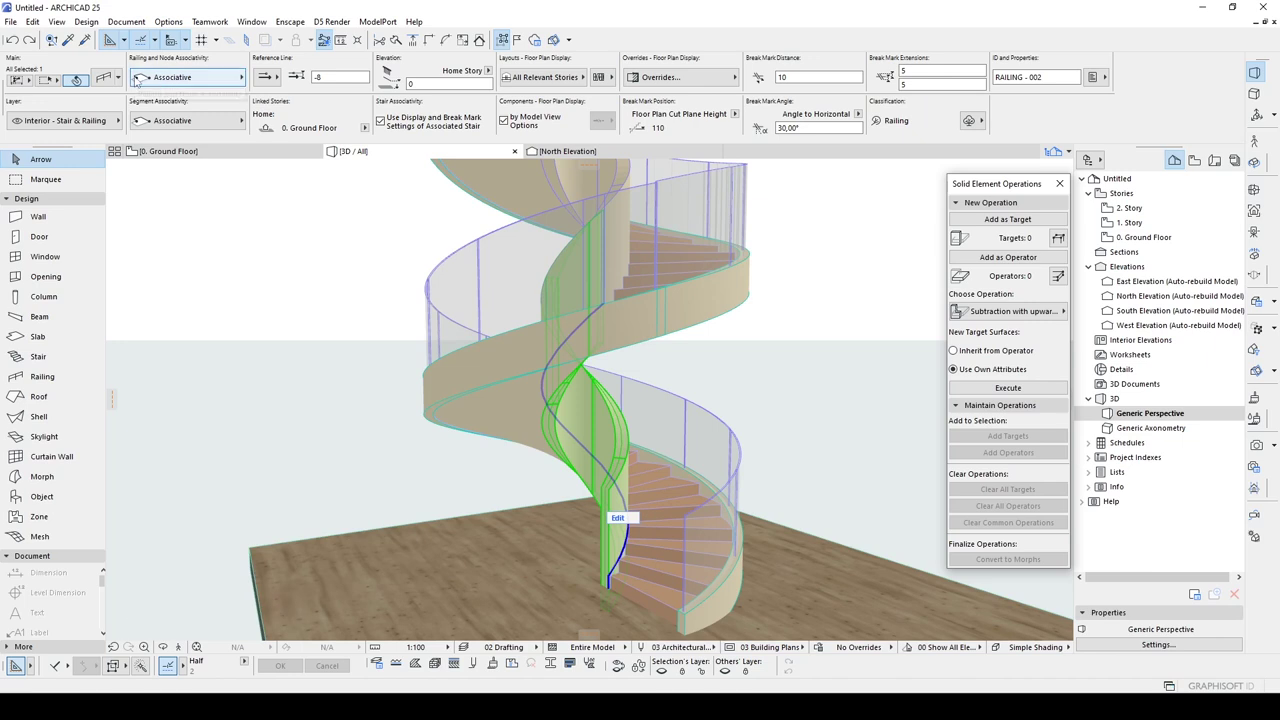
Step: Set the lower inner railing's associativity to Static and drag a copy of it down to elevation -172
click(166, 81)
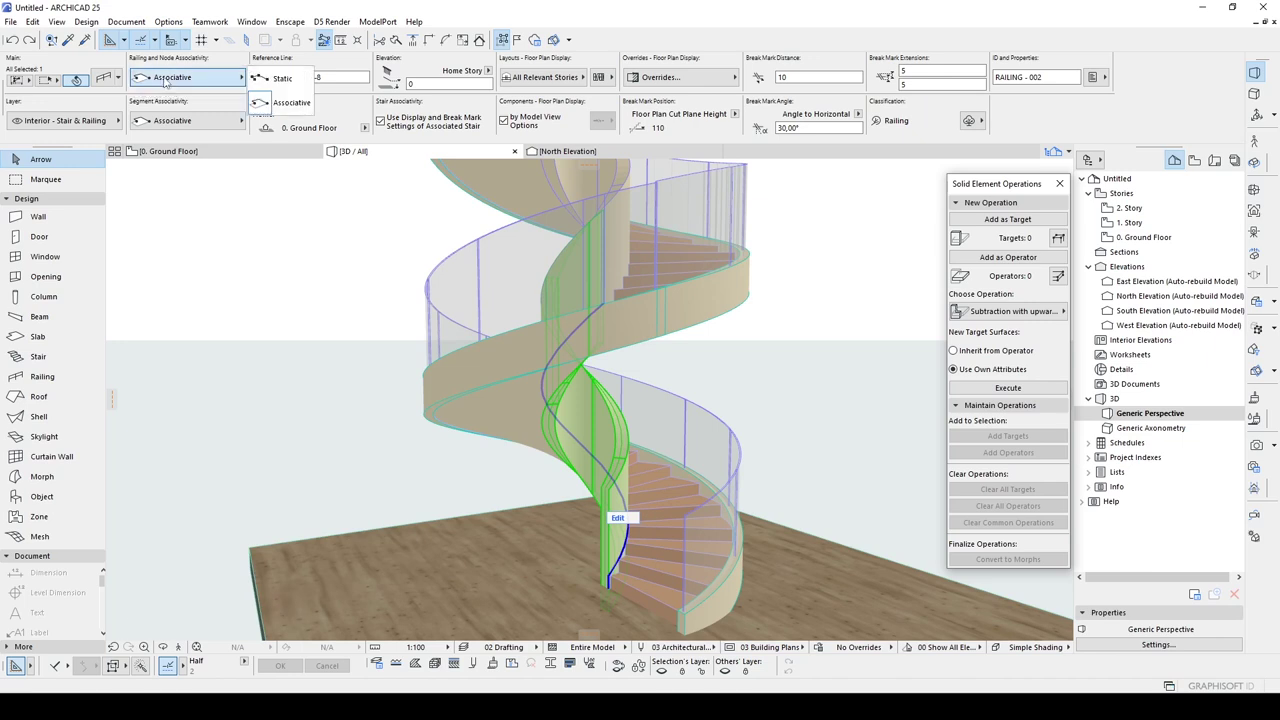
click(281, 80)
middle_drag(640, 437, 642, 389)
key(ctrl+d)
click(590, 351)
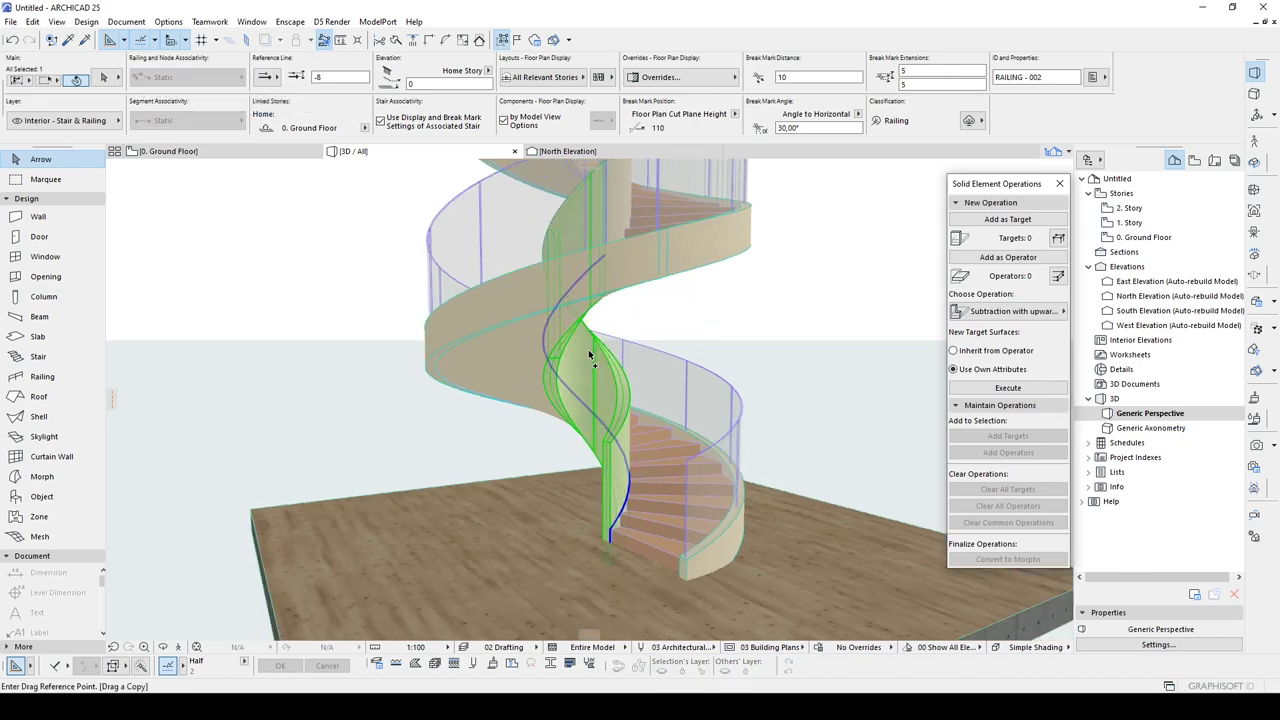
click(563, 498)
Step: Drag the railing copy further down from its upper end to elevation -315, at the foot of the original inner railing
shift+middle_drag(622, 484, 694, 338)
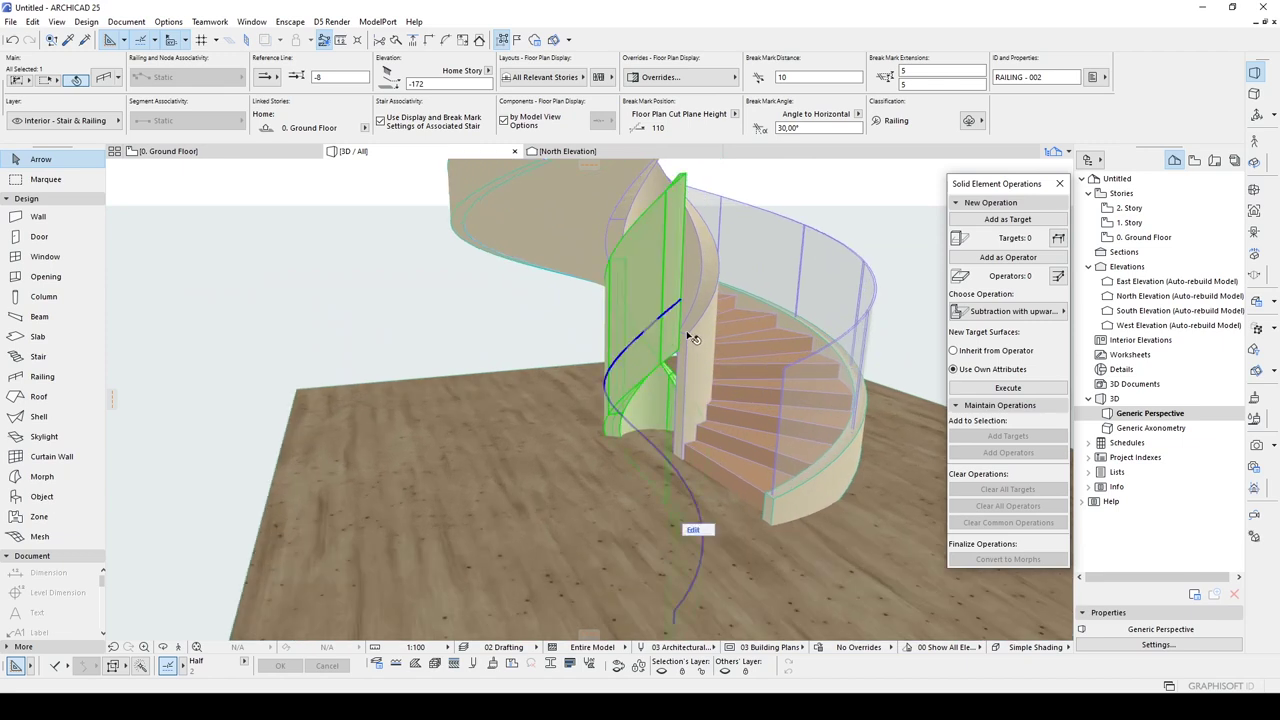
key(ctrl+d)
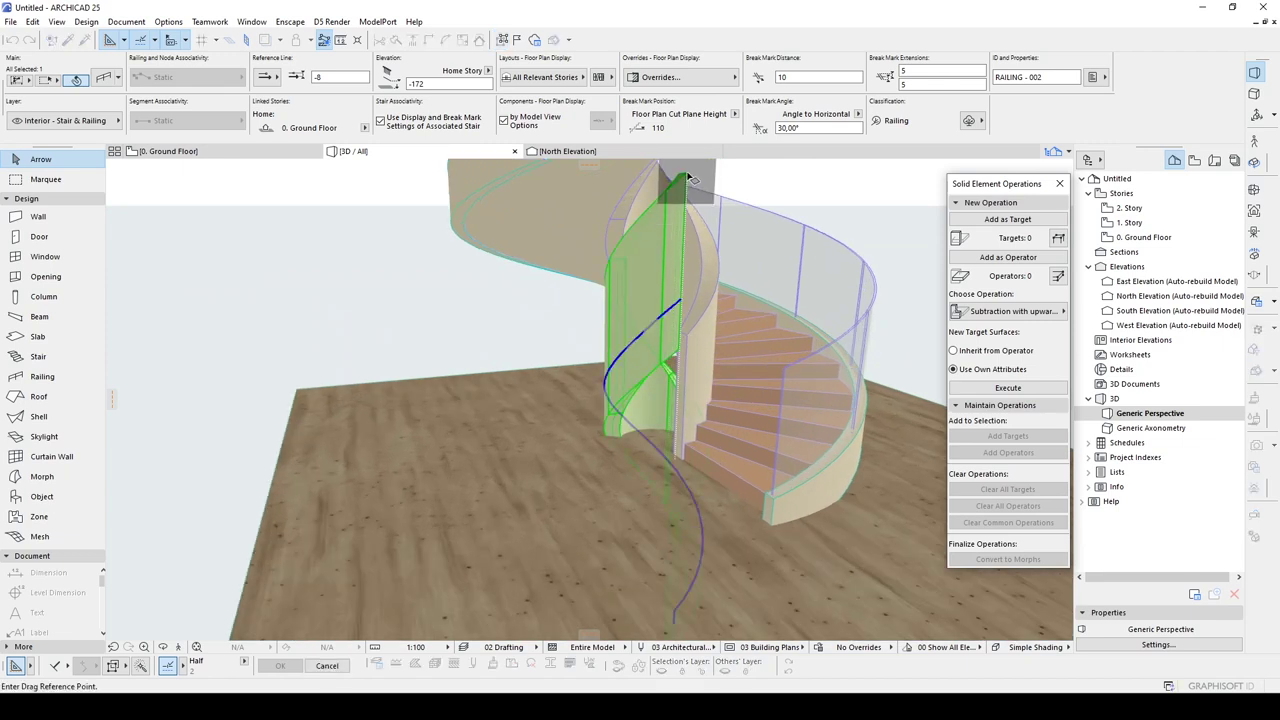
click(683, 307)
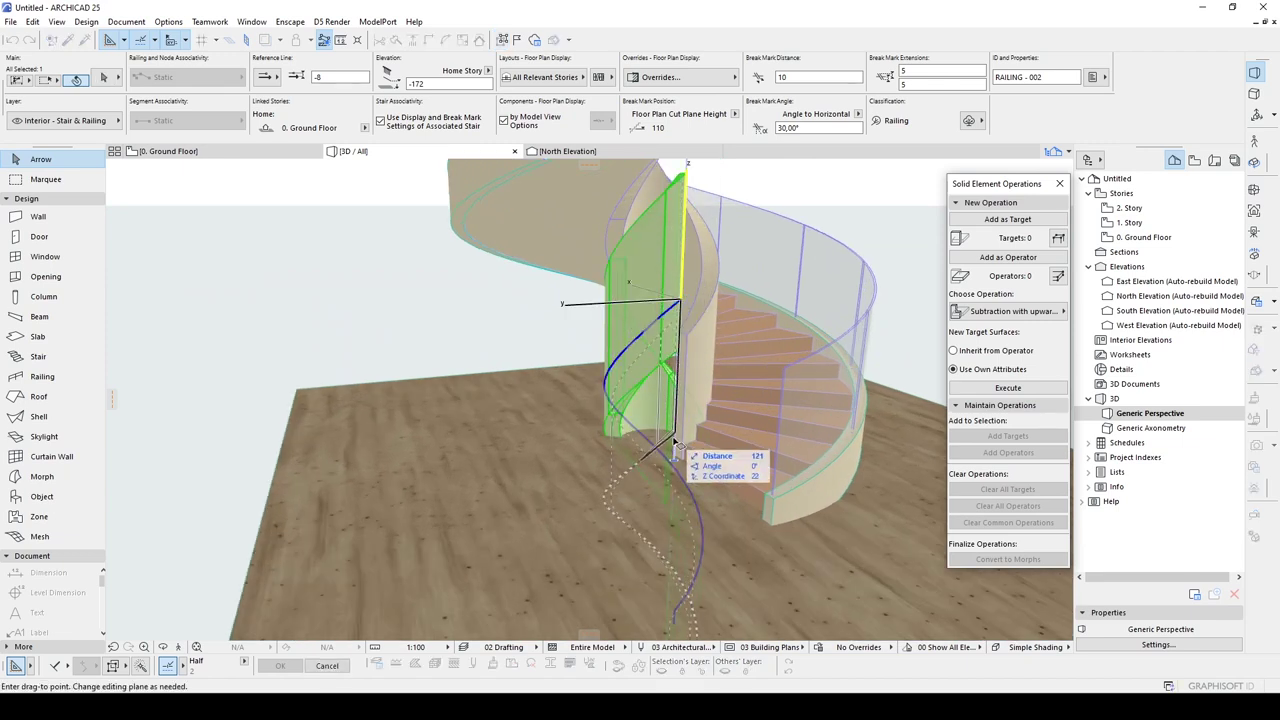
click(675, 461)
Step: Raise the railing copy to elevation -296, matching its top corner to the panel corner of the original railing above
scroll(675, 461, up, 8)
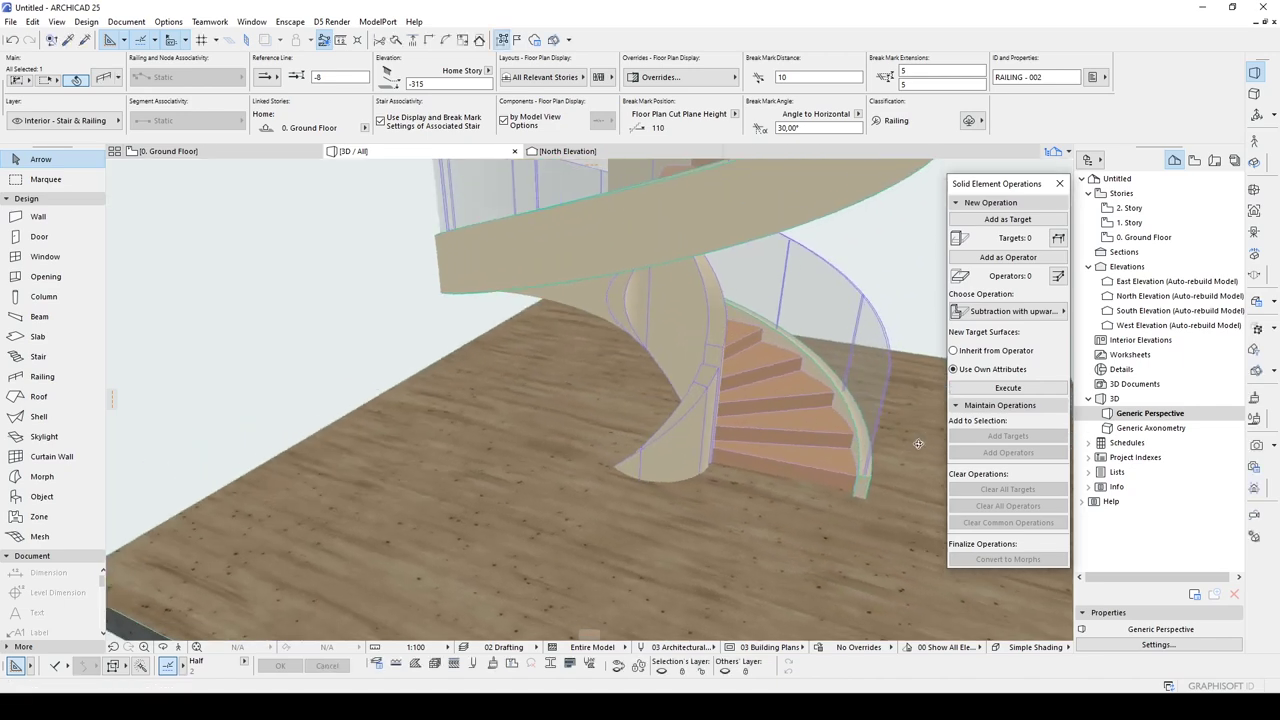
key(ctrl+d)
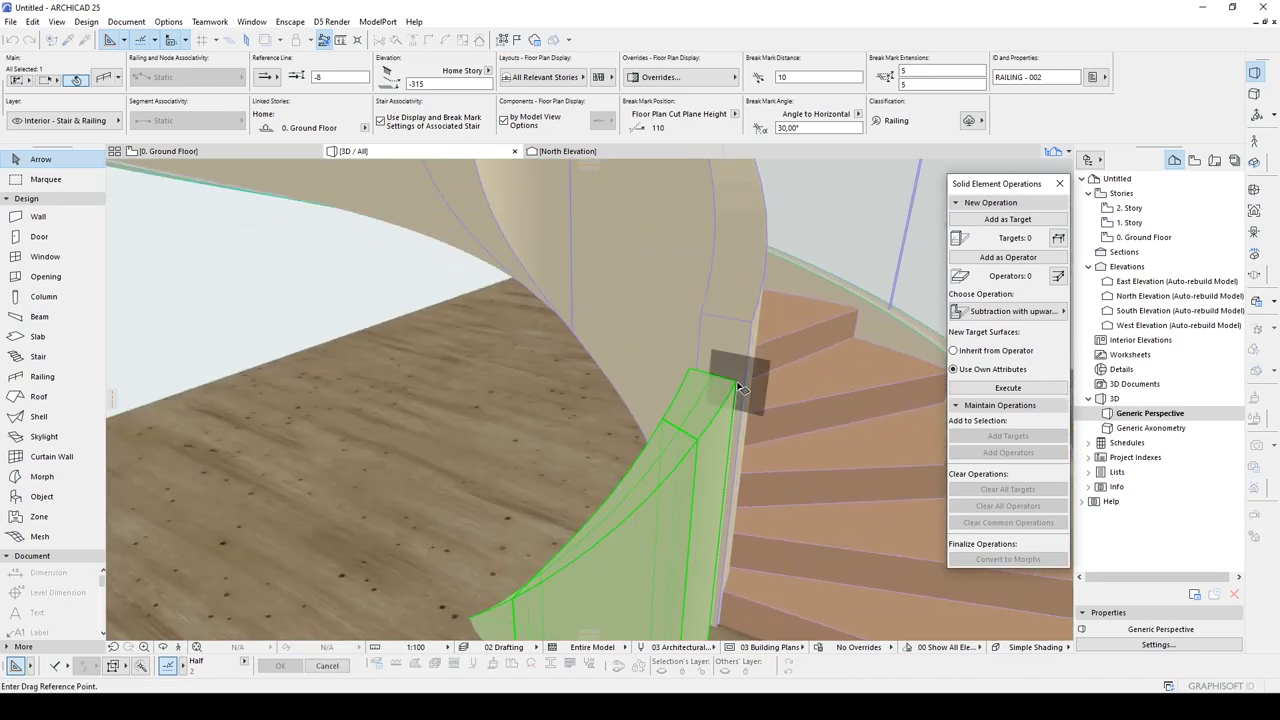
click(738, 385)
click(753, 326)
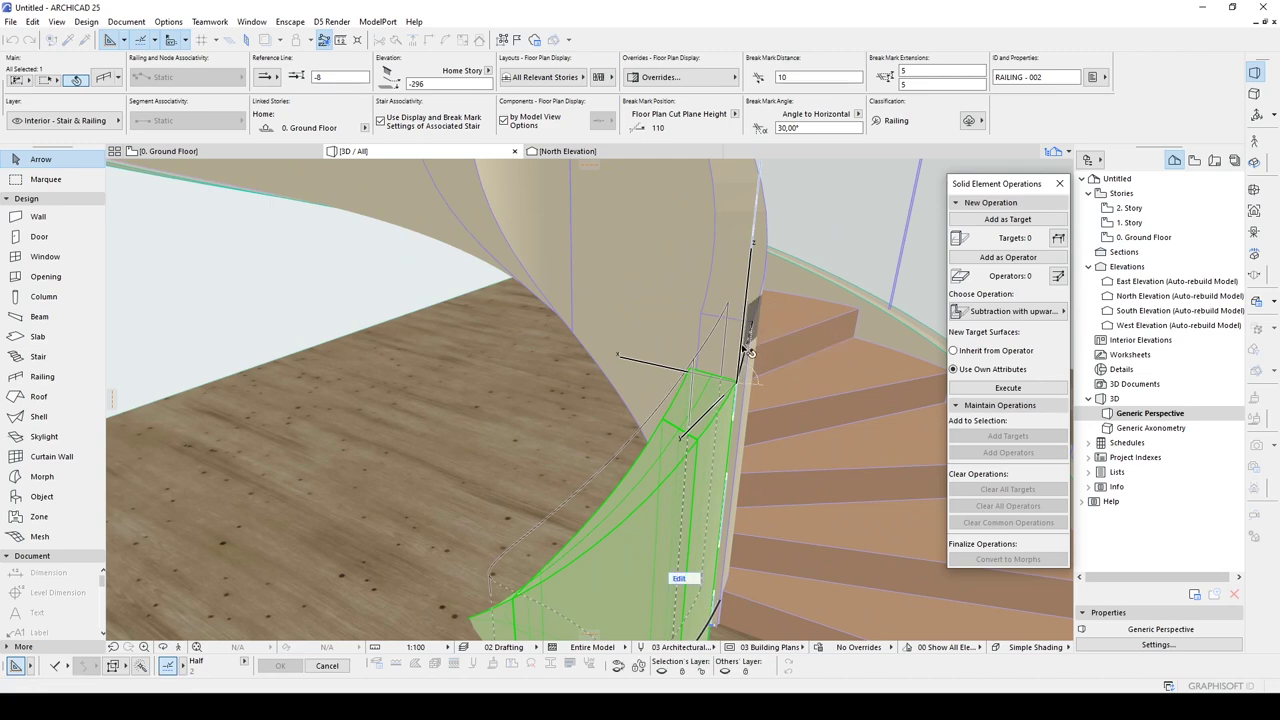
Step: Try to shift the inner railing by its end node on the ground floor plan, and undo the move
shift+middle_drag(750, 336, 399, 344)
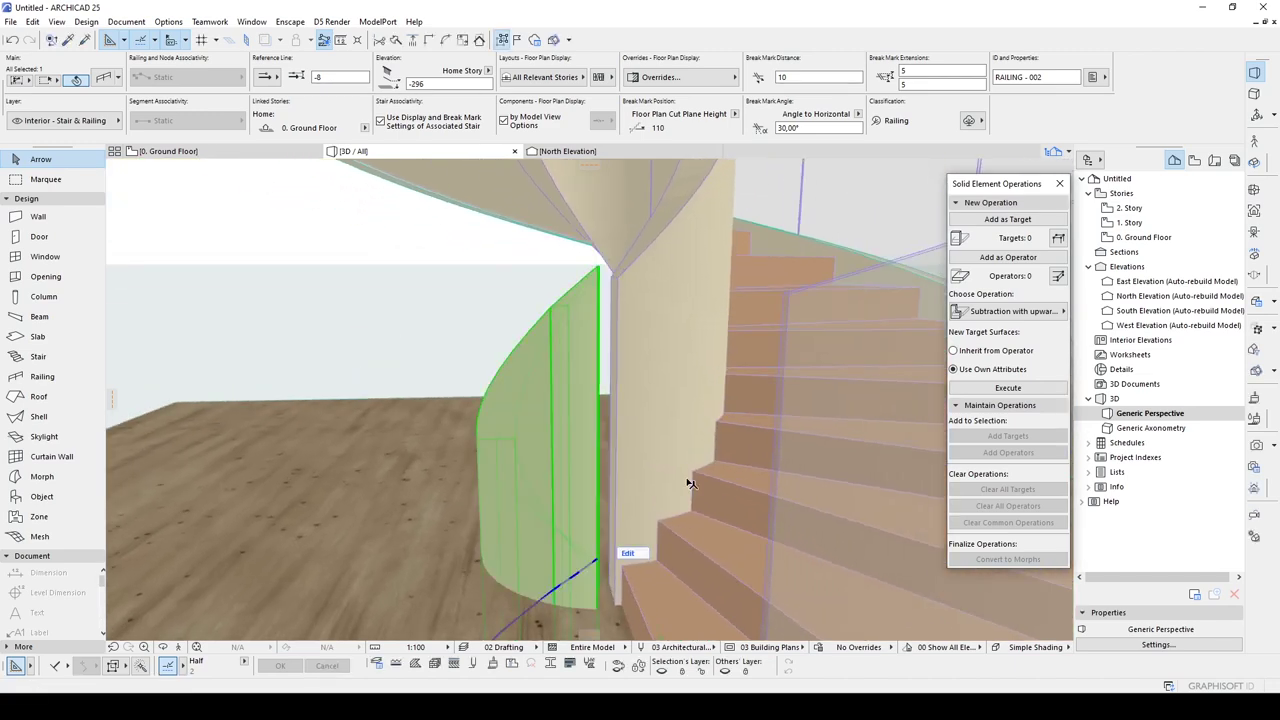
click(224, 151)
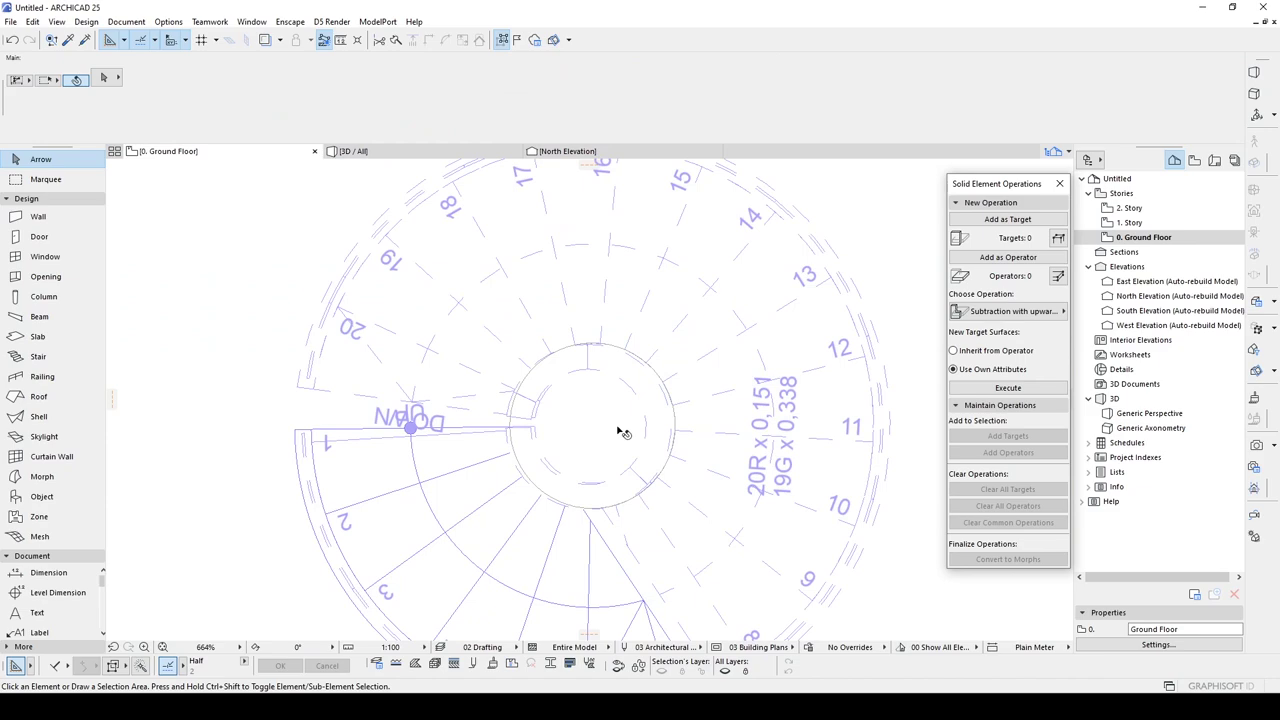
click(510, 415)
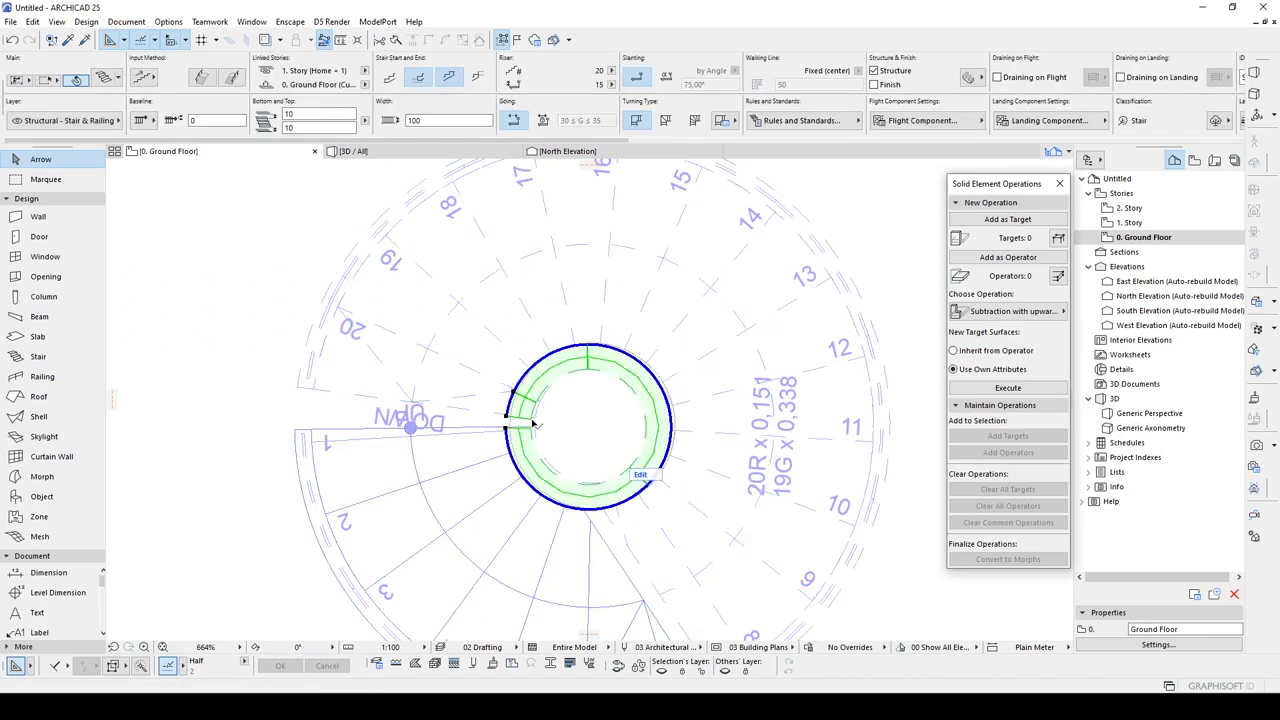
scroll(535, 422, up, 2)
scroll(535, 424, up, 1)
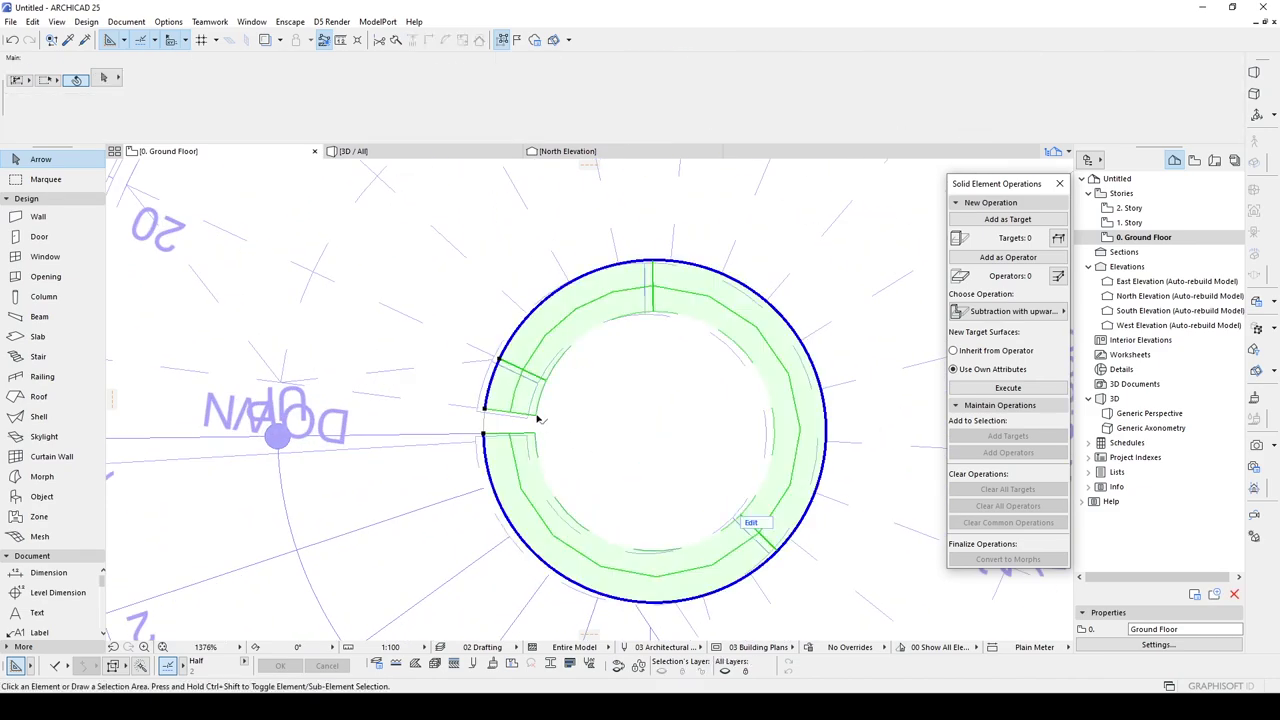
click(497, 412)
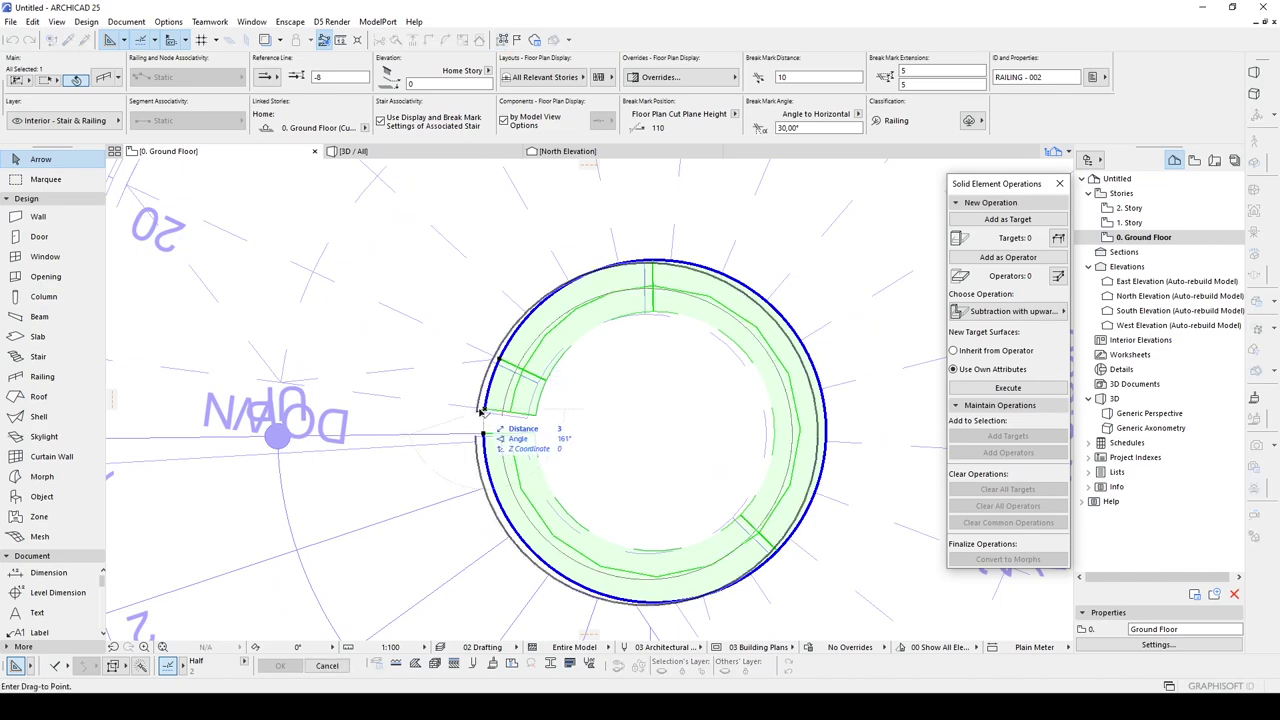
key(F3)
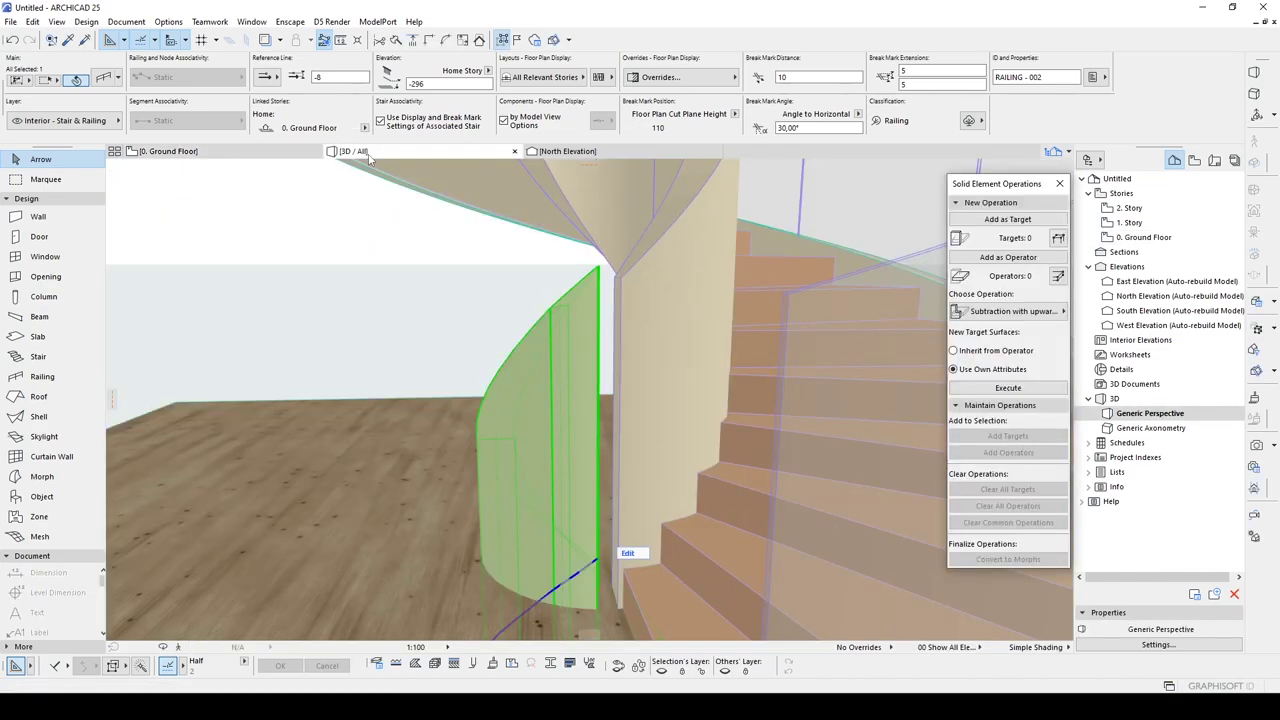
key(F2)
key(ctrl+z)
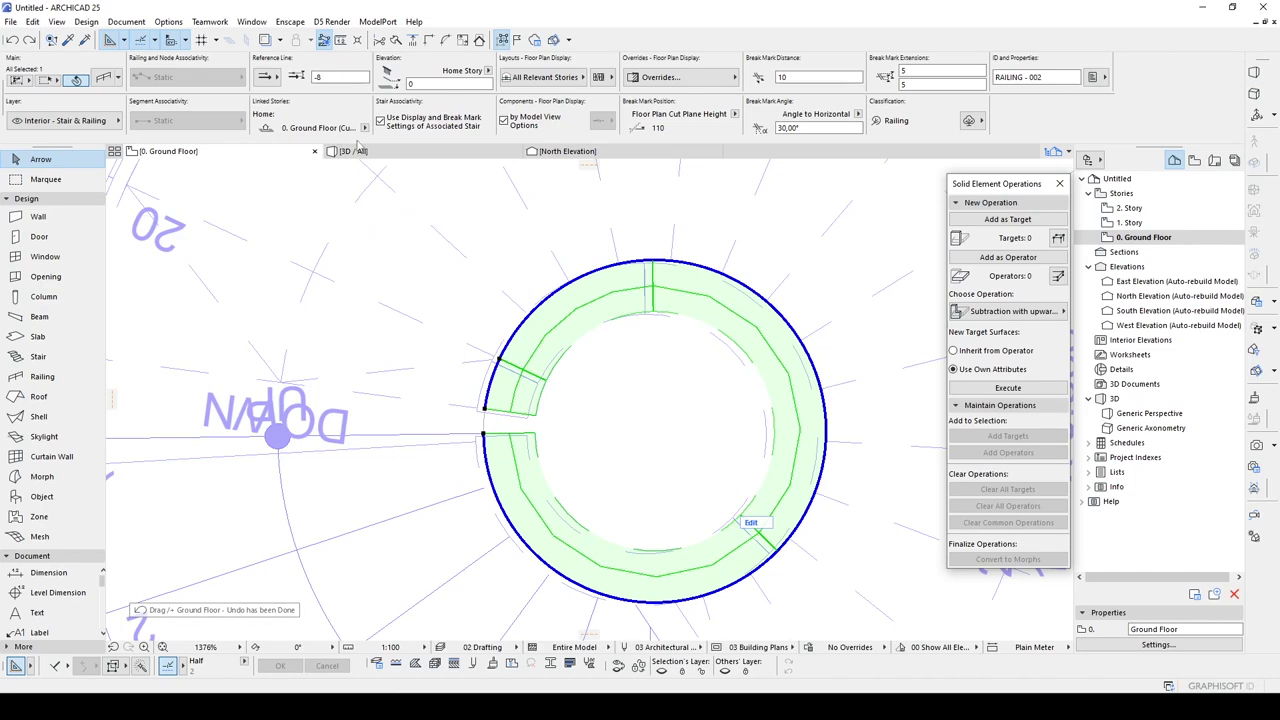
click(355, 151)
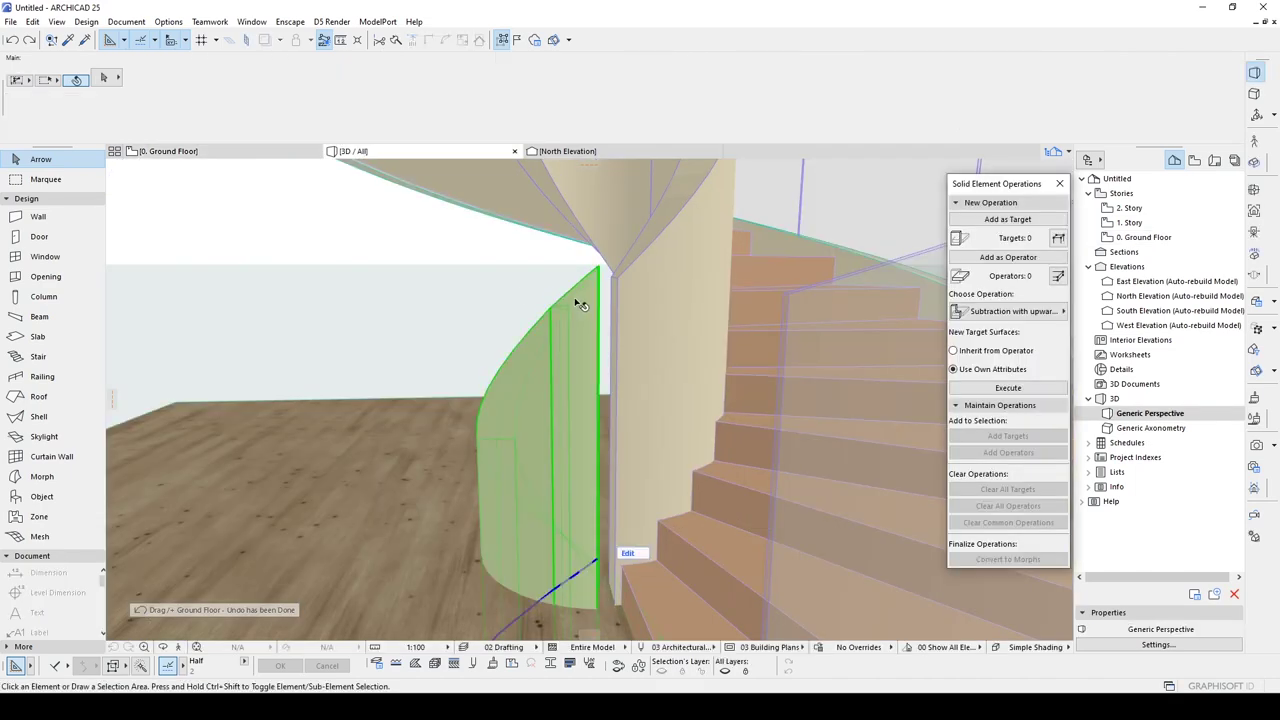
Step: Show the lowered railing copy selected on the ground floor plan and start moving it from its end node
right_click(576, 305)
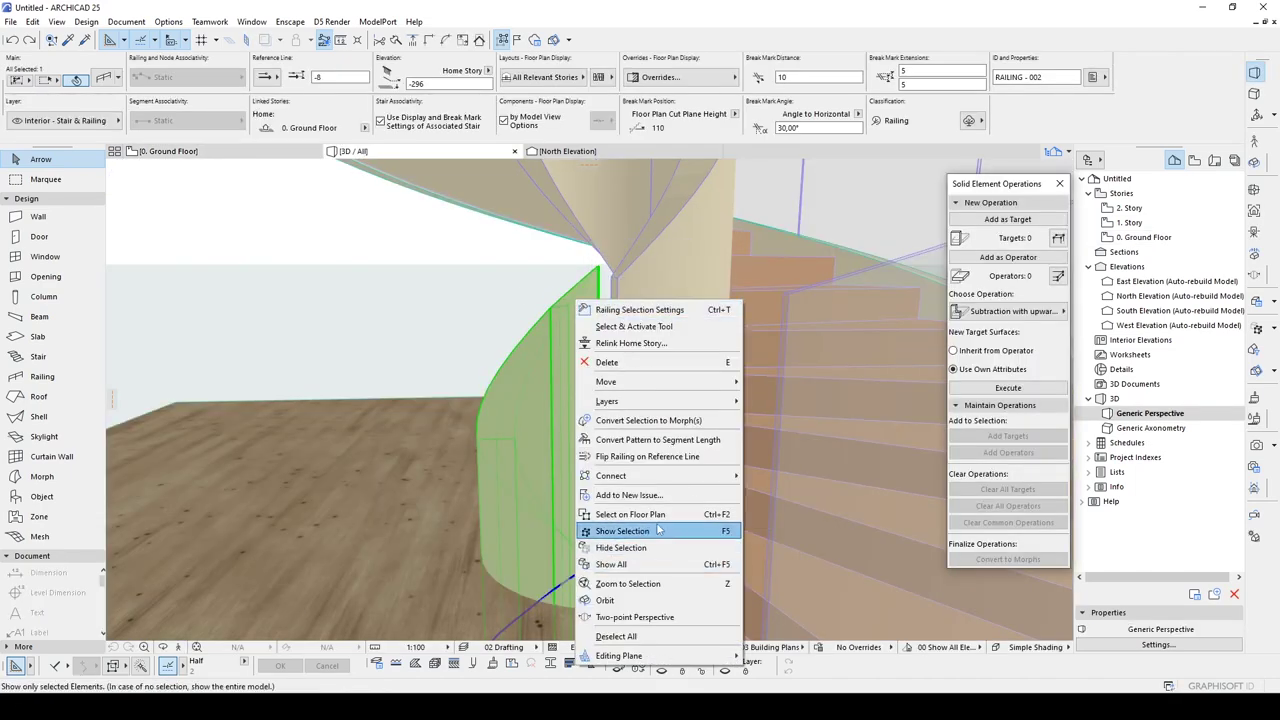
click(642, 515)
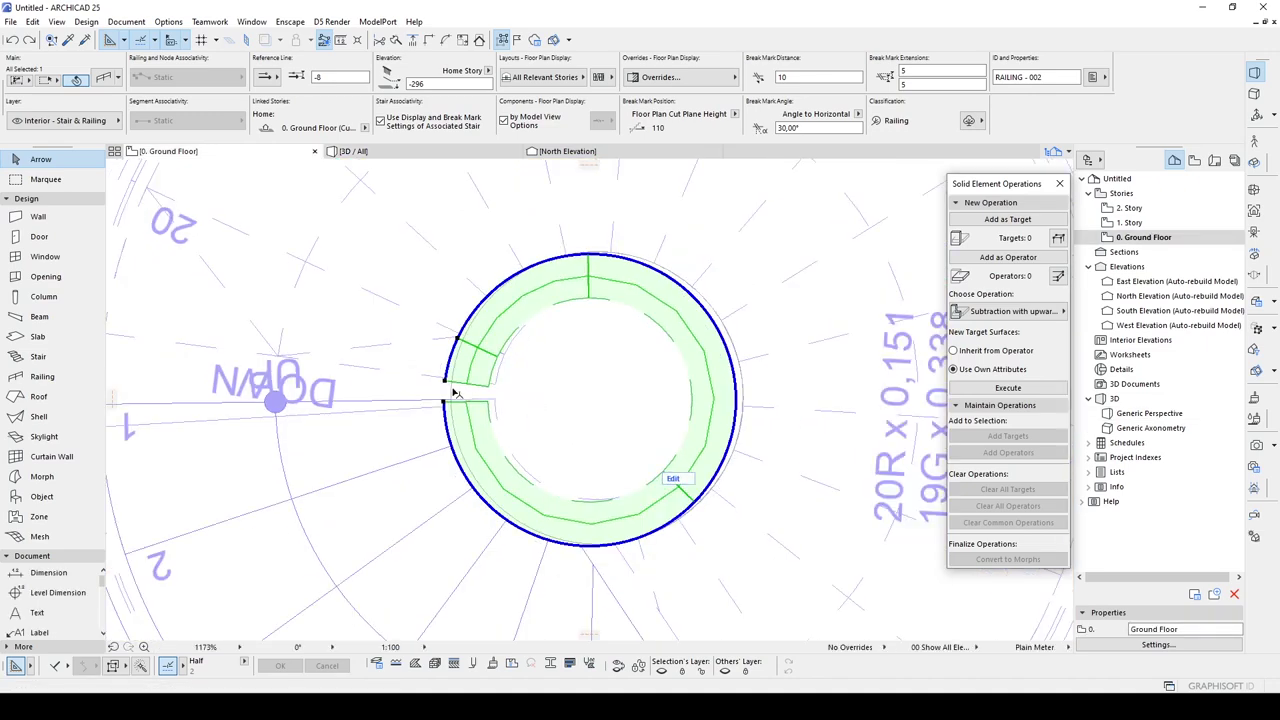
scroll(451, 389, up, 3)
key(ctrl+d)
click(436, 369)
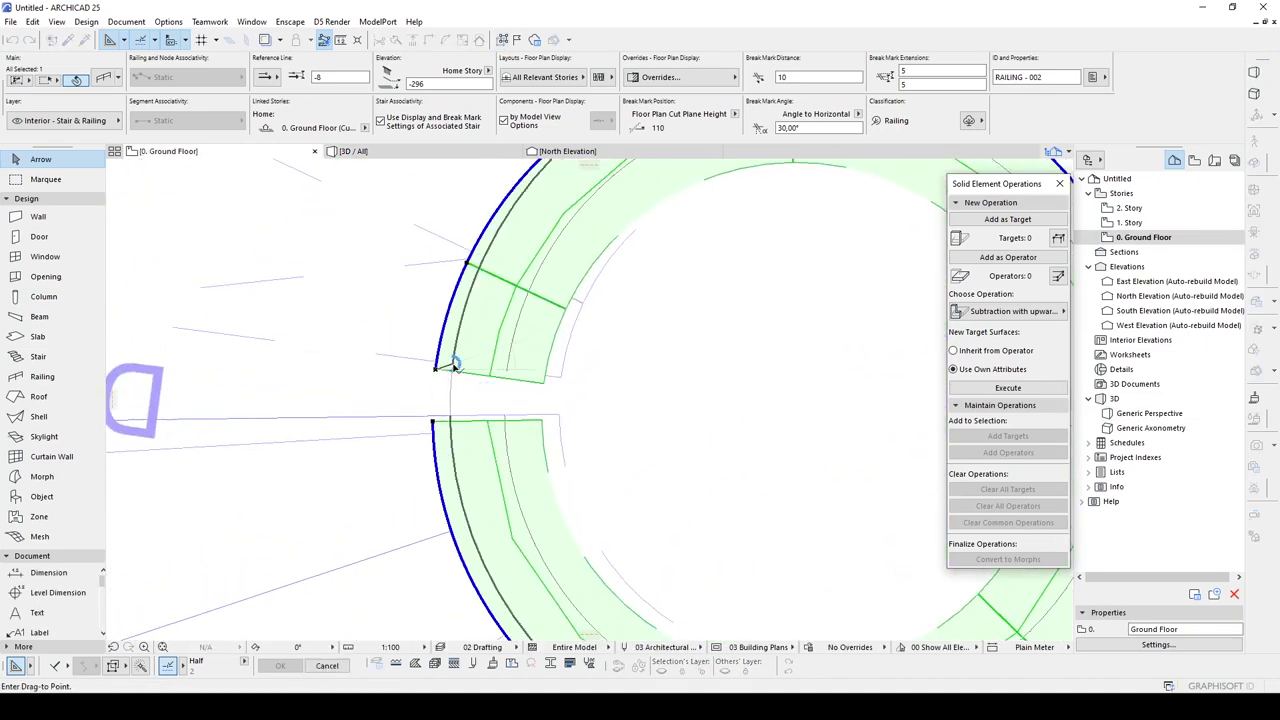
Step: Rotate the railing copy about its circle's center until its end node meets the first riser line, and check the joint in 3D
key(ctrl+e)
scroll(499, 329, down, 3)
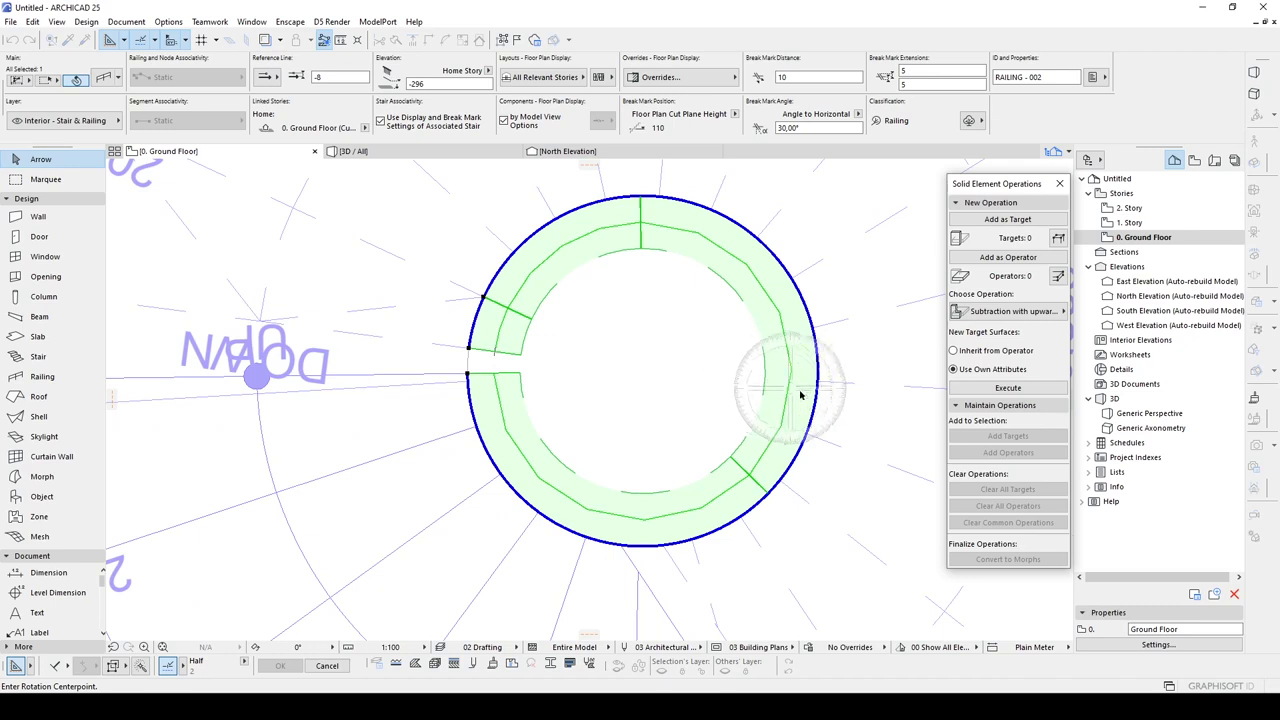
click(643, 371)
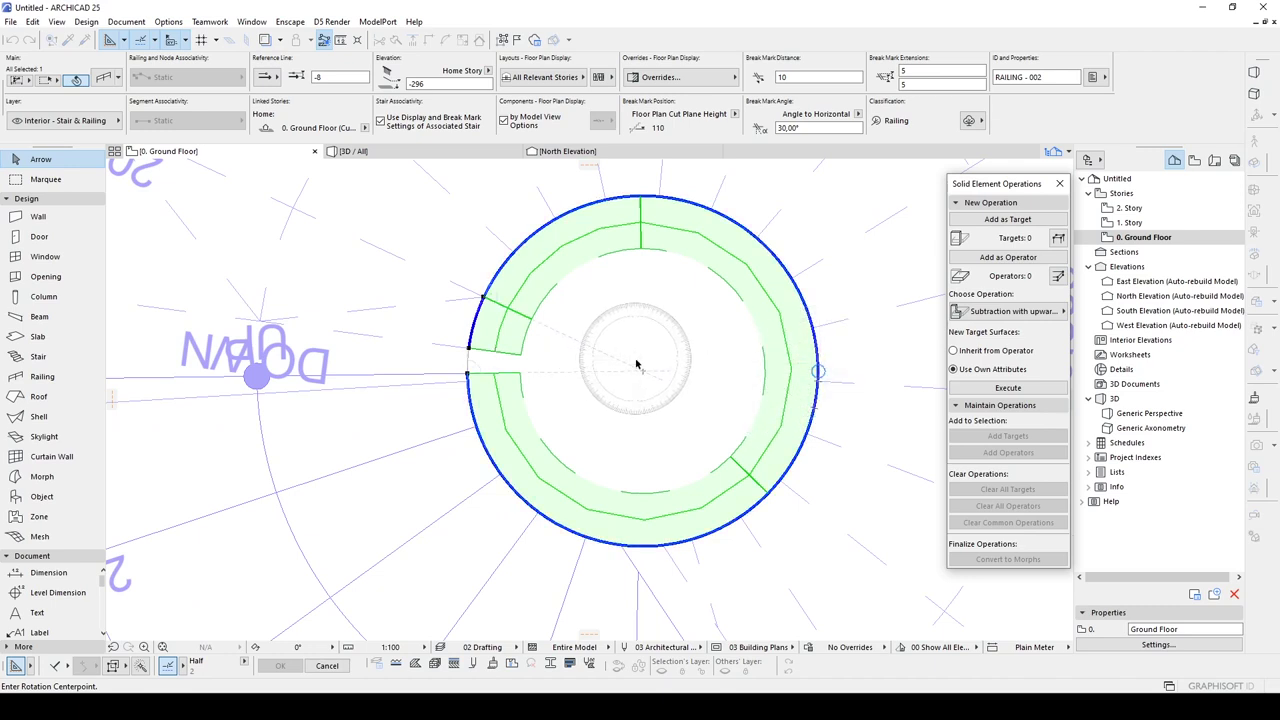
click(467, 350)
scroll(467, 376, up, 4)
click(467, 376)
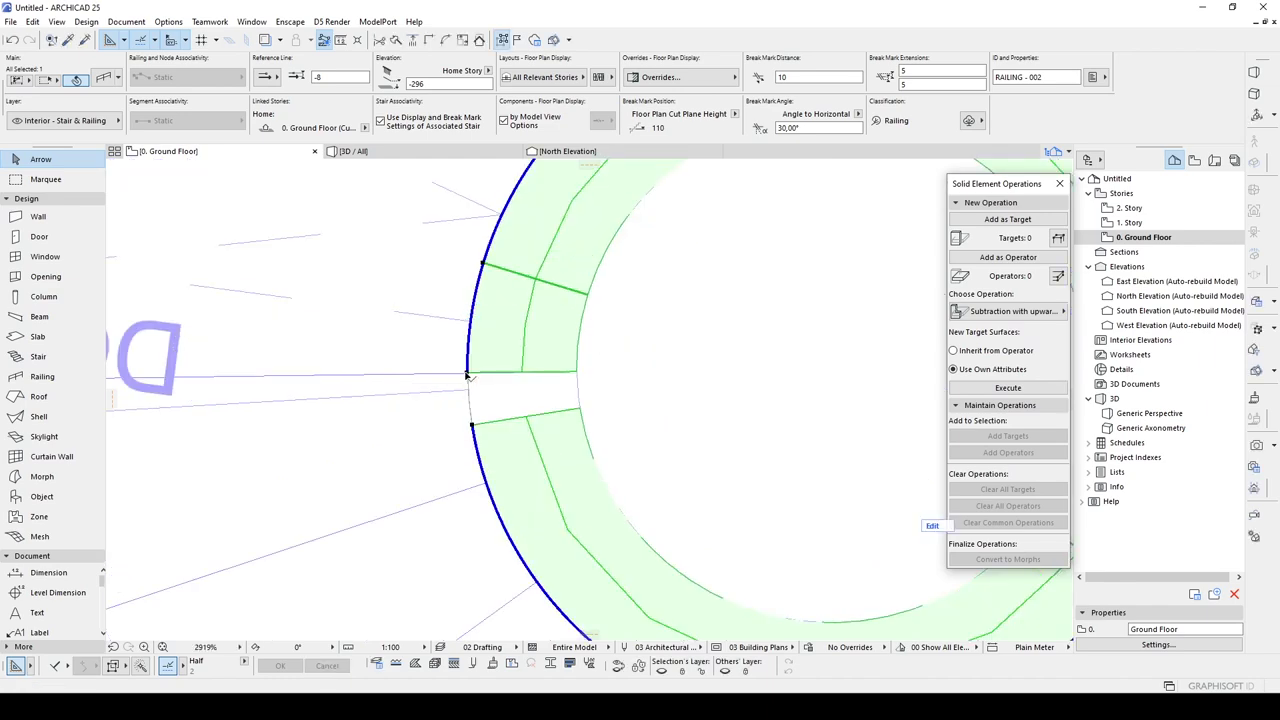
click(354, 151)
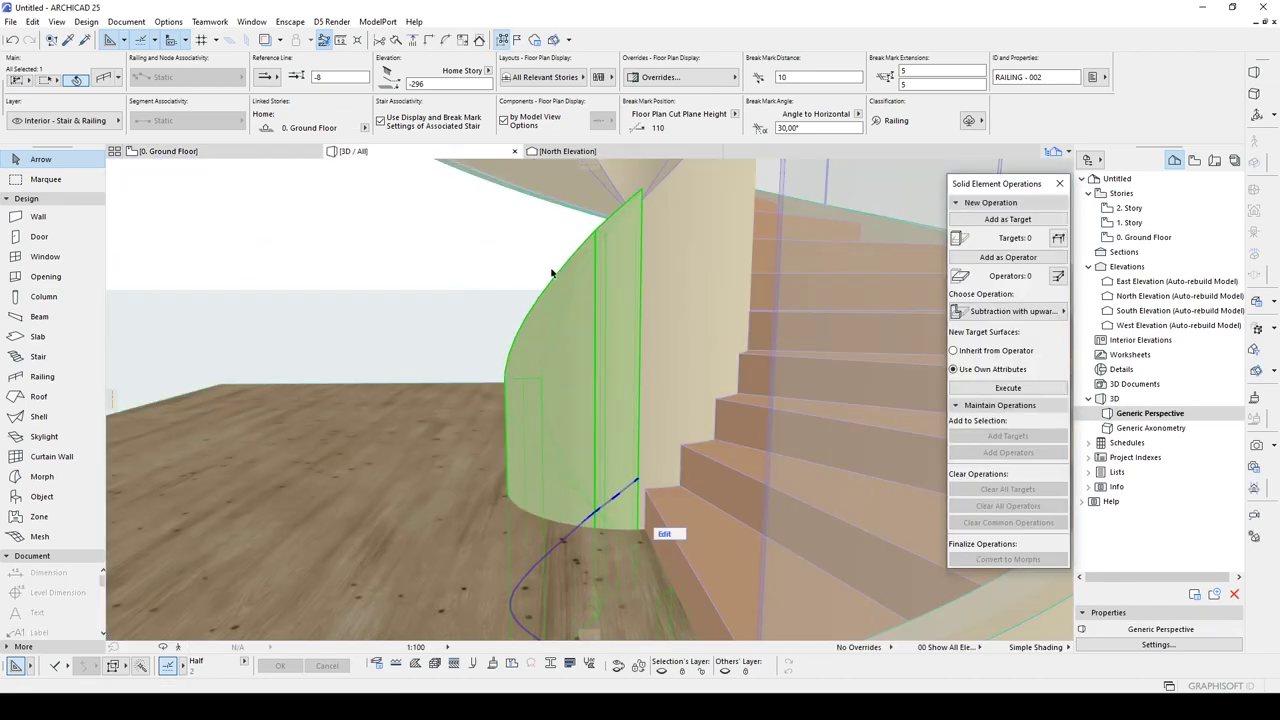
scroll(559, 299, up, 3)
shift+middle_drag(559, 299, 455, 240)
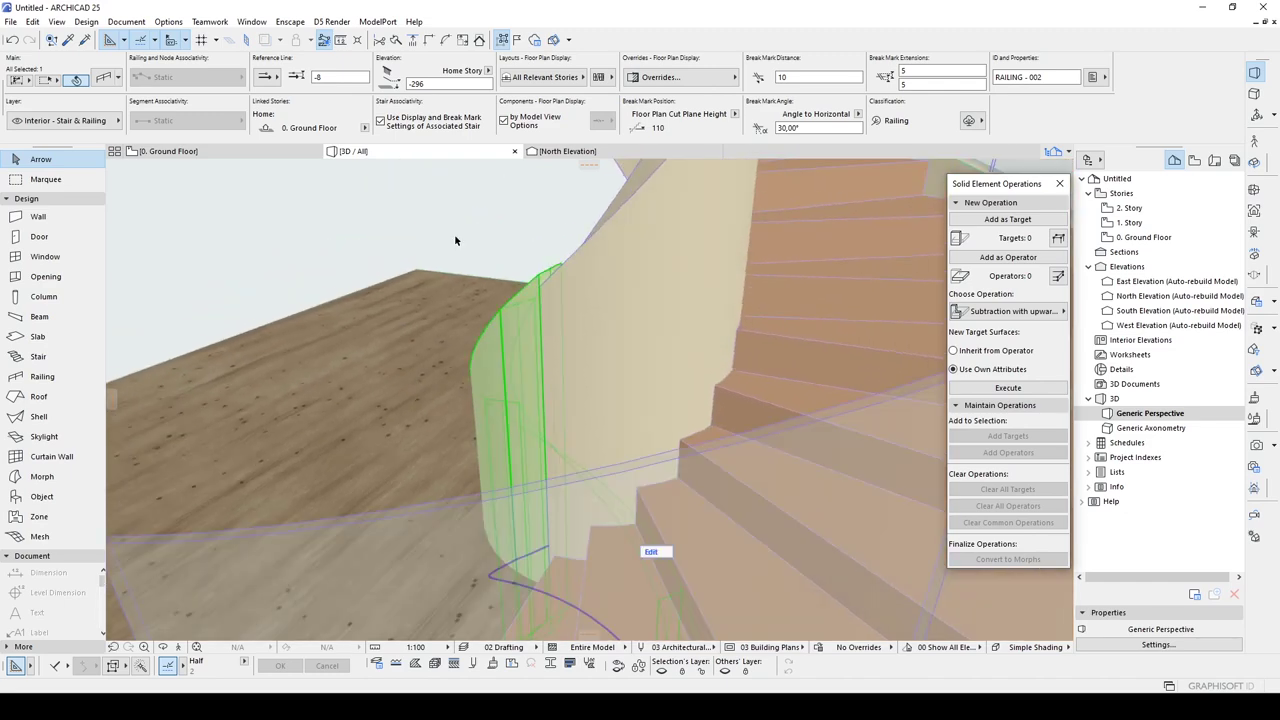
Step: On the west elevation, lower the railing copy to elevation -300 so its top corner meets the panel corner of the original railing above
click(556, 155)
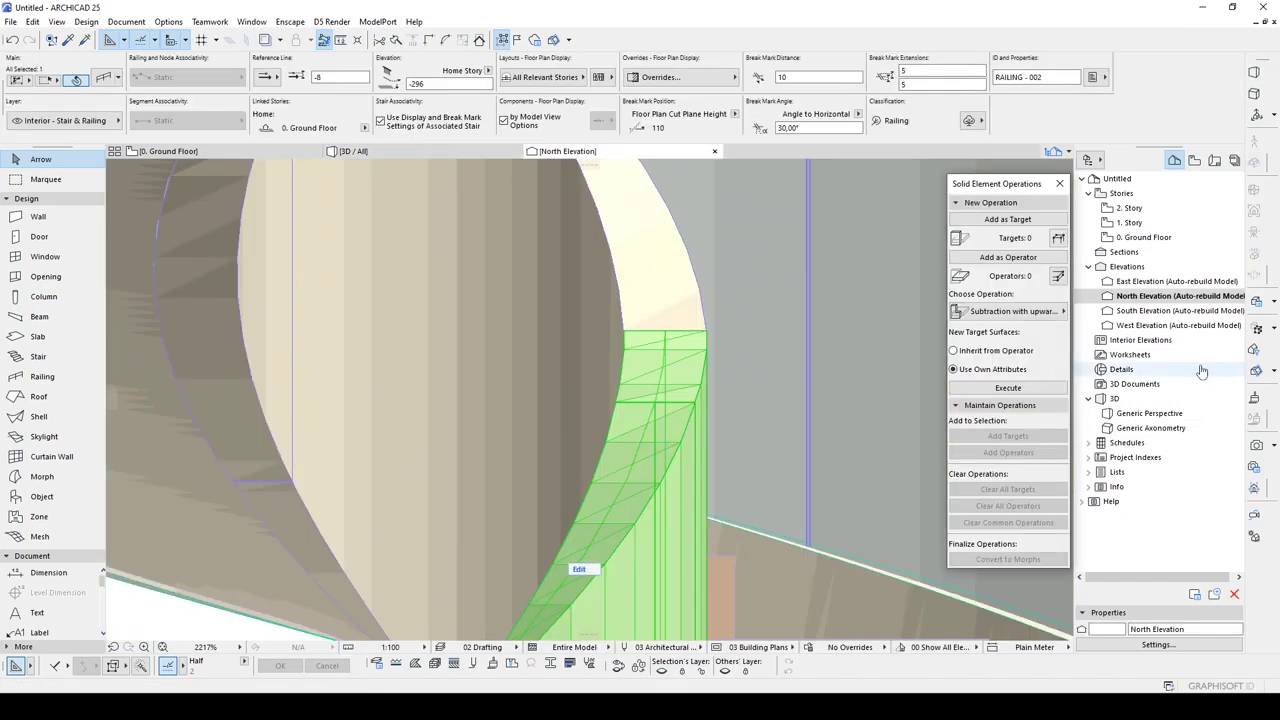
click(1142, 313)
double_click(1141, 314)
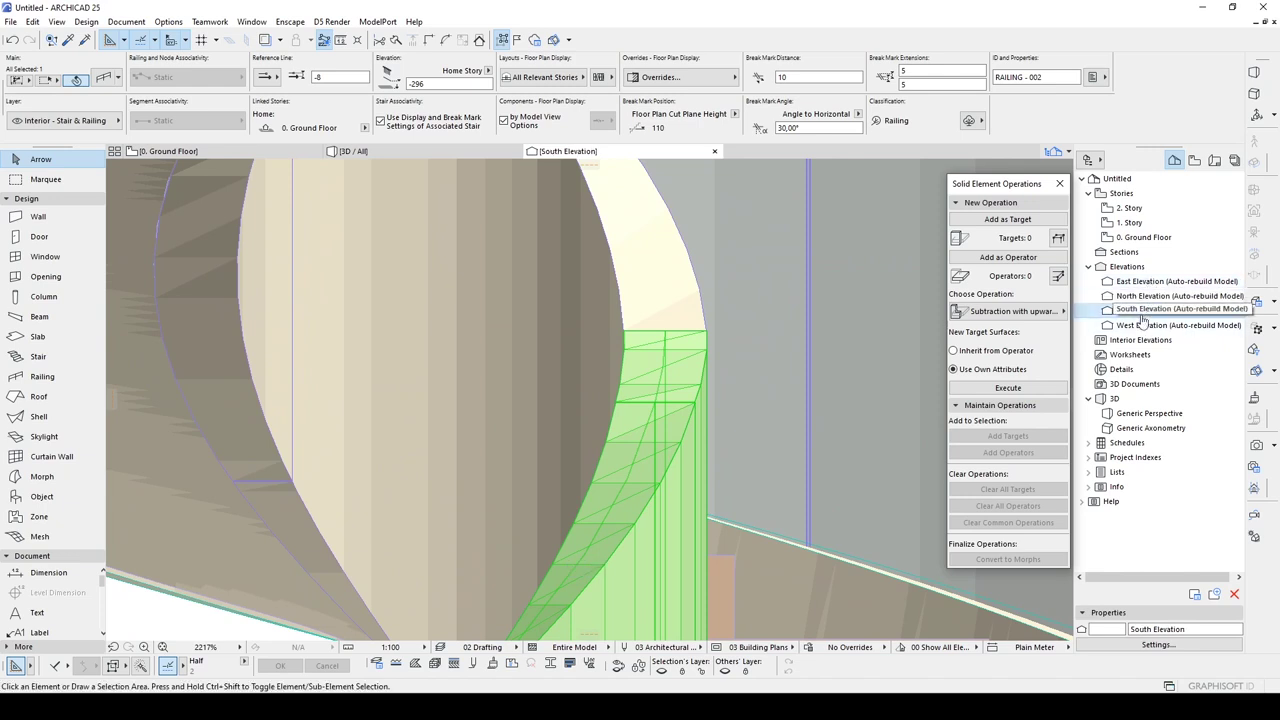
click(1132, 327)
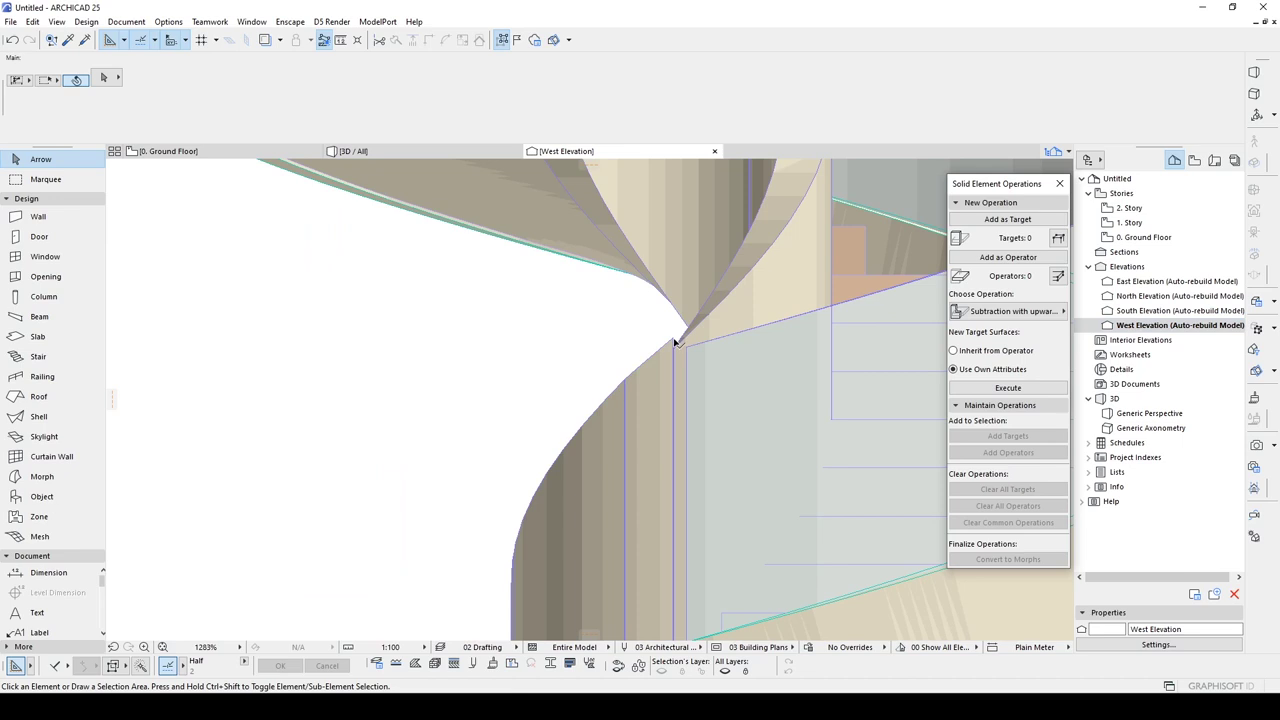
click(675, 342)
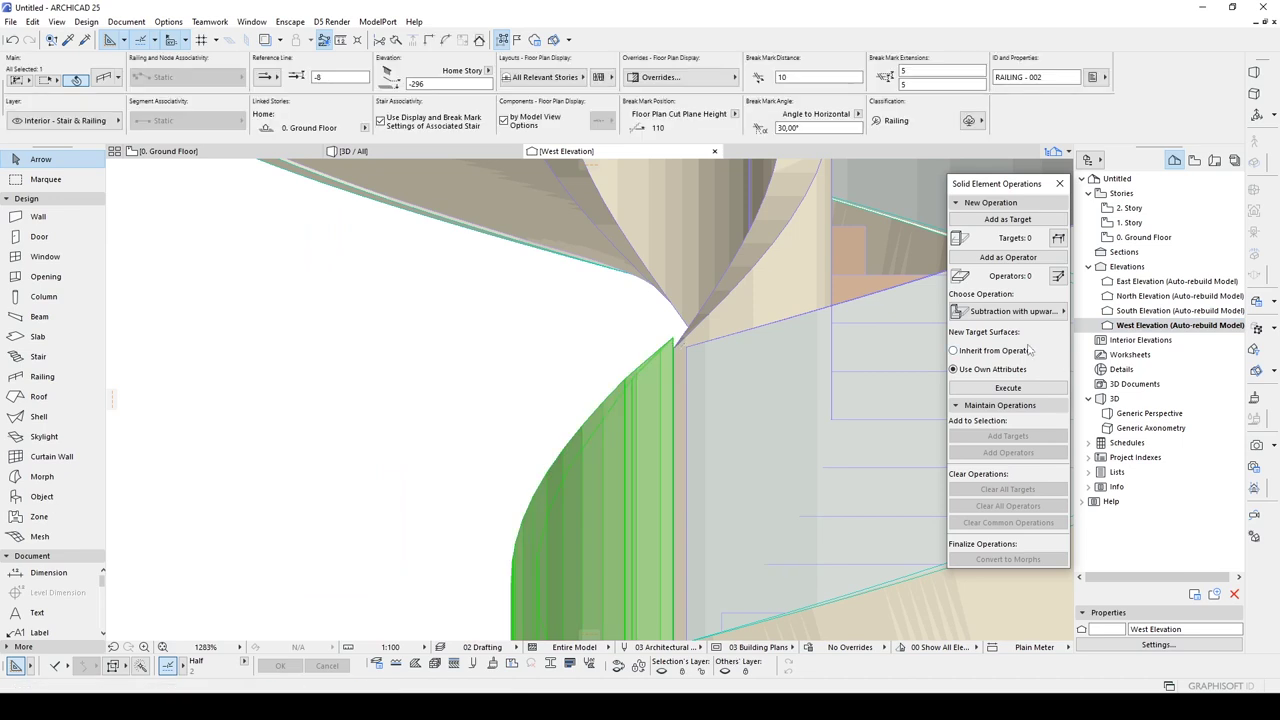
scroll(690, 324, up, 3)
scroll(354, 337, up, 3)
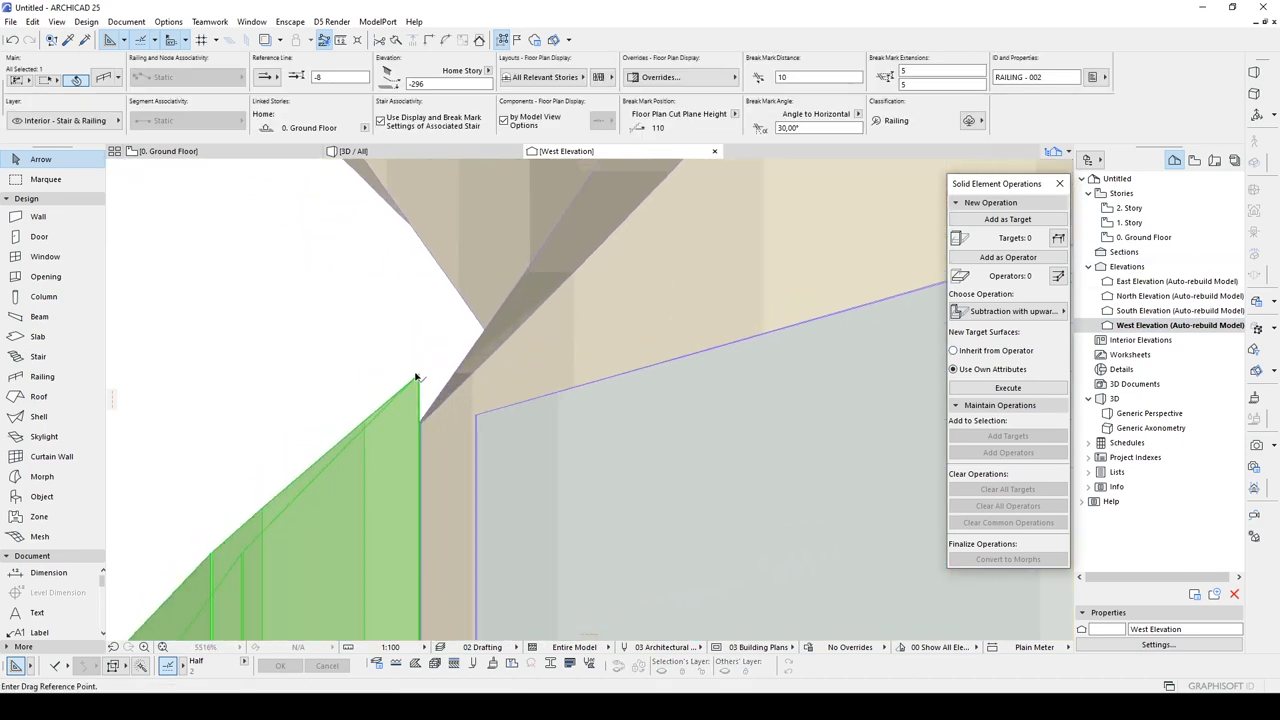
click(418, 376)
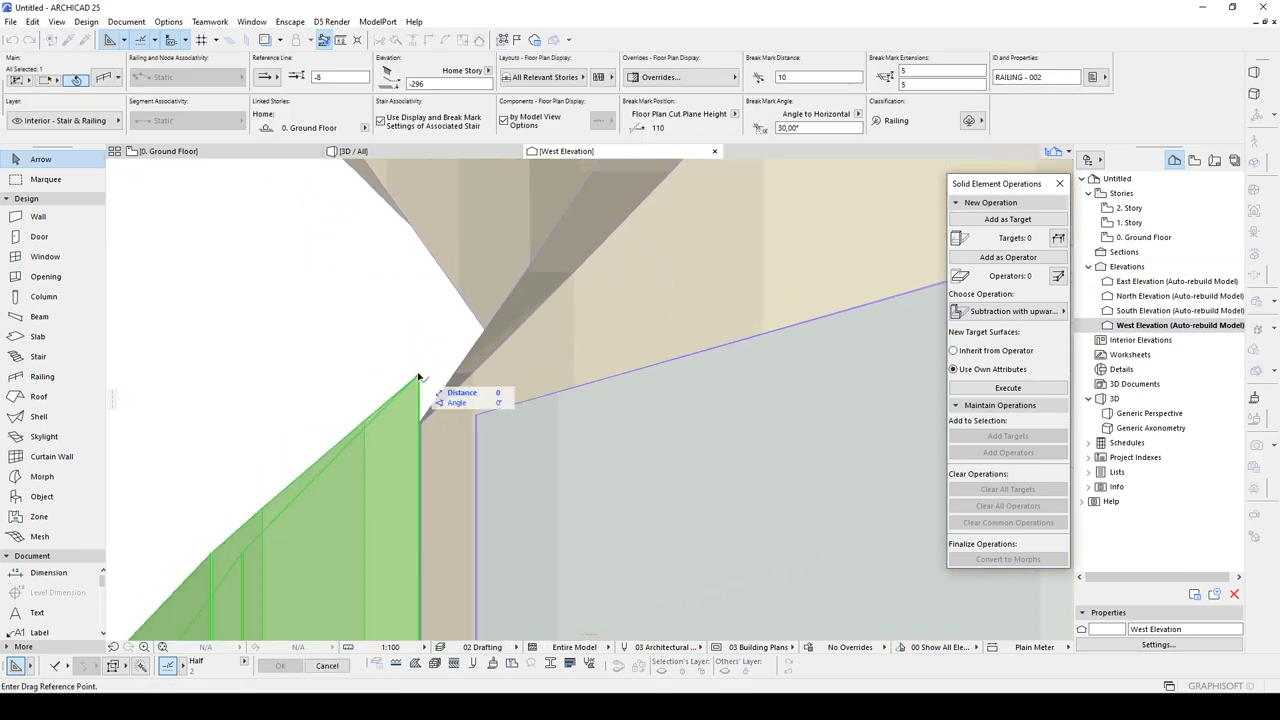
click(422, 426)
key(Escape)
scroll(374, 392, down, 10)
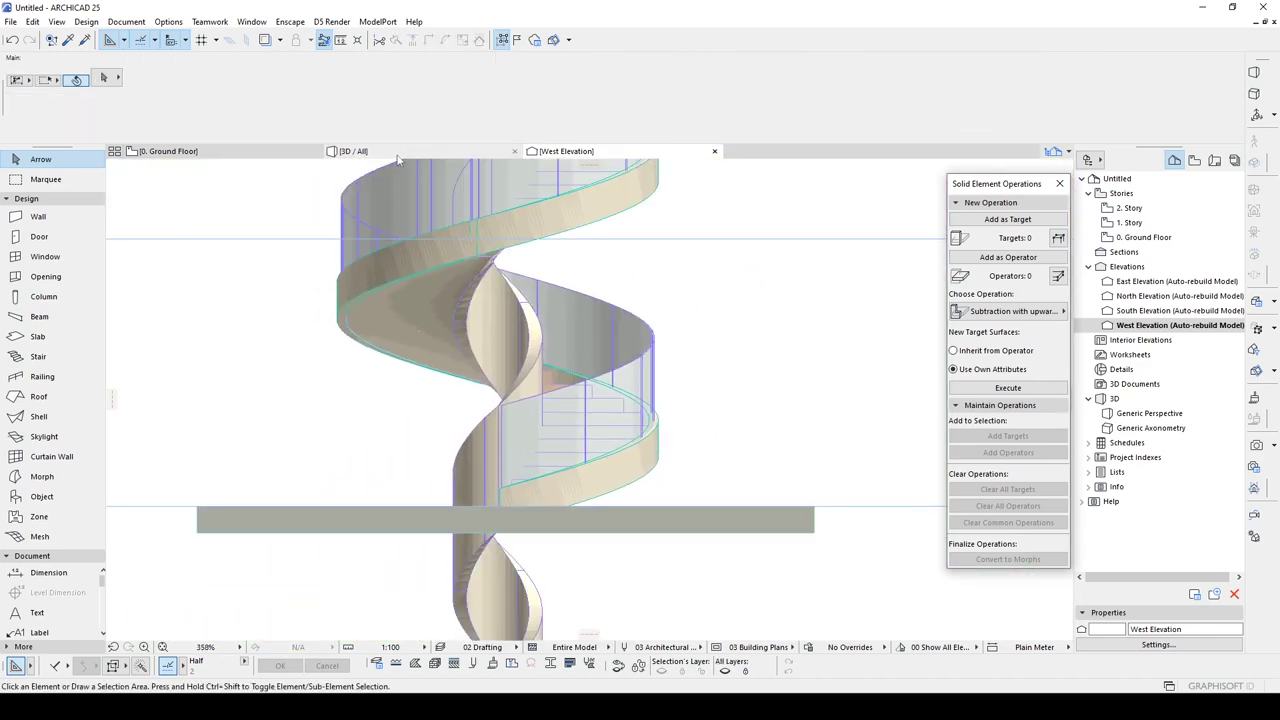
Step: Convert the lowered inner railing copy at the base of the stair to morphs in the 3D view
click(352, 151)
scroll(442, 355, down, 3)
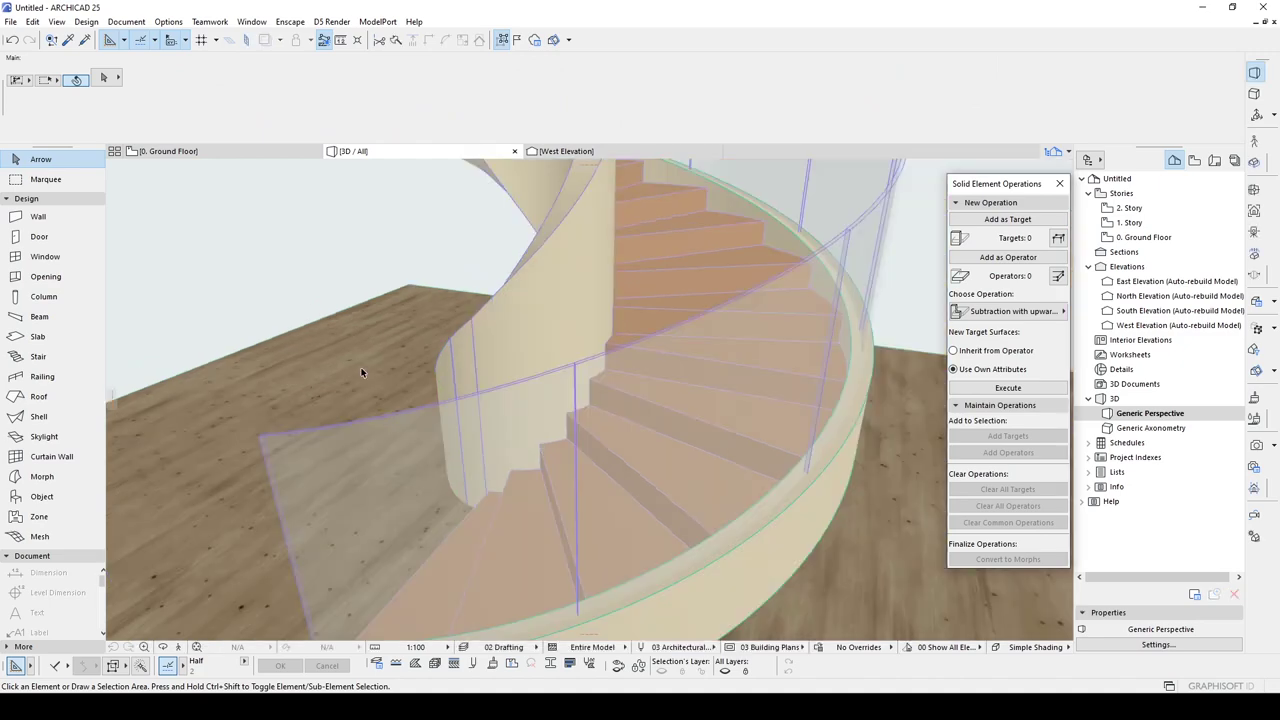
shift+middle_drag(363, 371, 749, 383)
scroll(529, 460, down, 2)
shift+middle_drag(529, 460, 611, 395)
scroll(611, 395, down, 2)
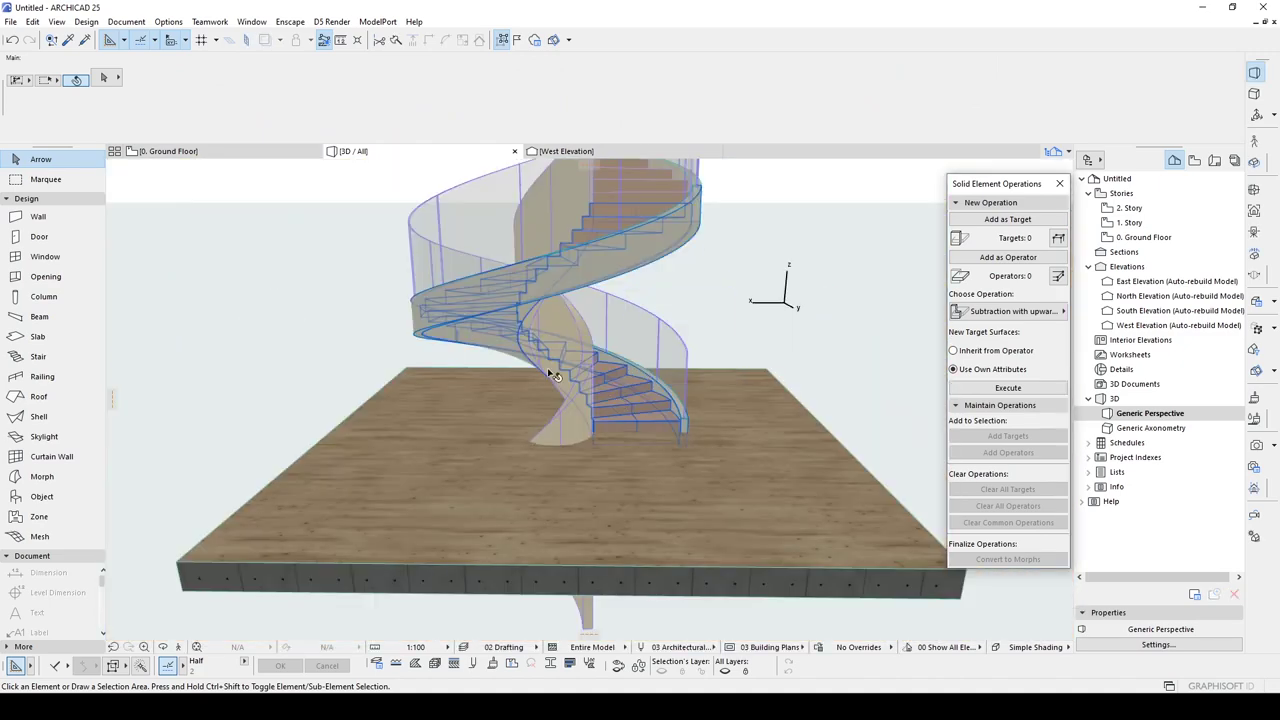
scroll(520, 378, up, 2)
click(591, 427)
right_click(592, 428)
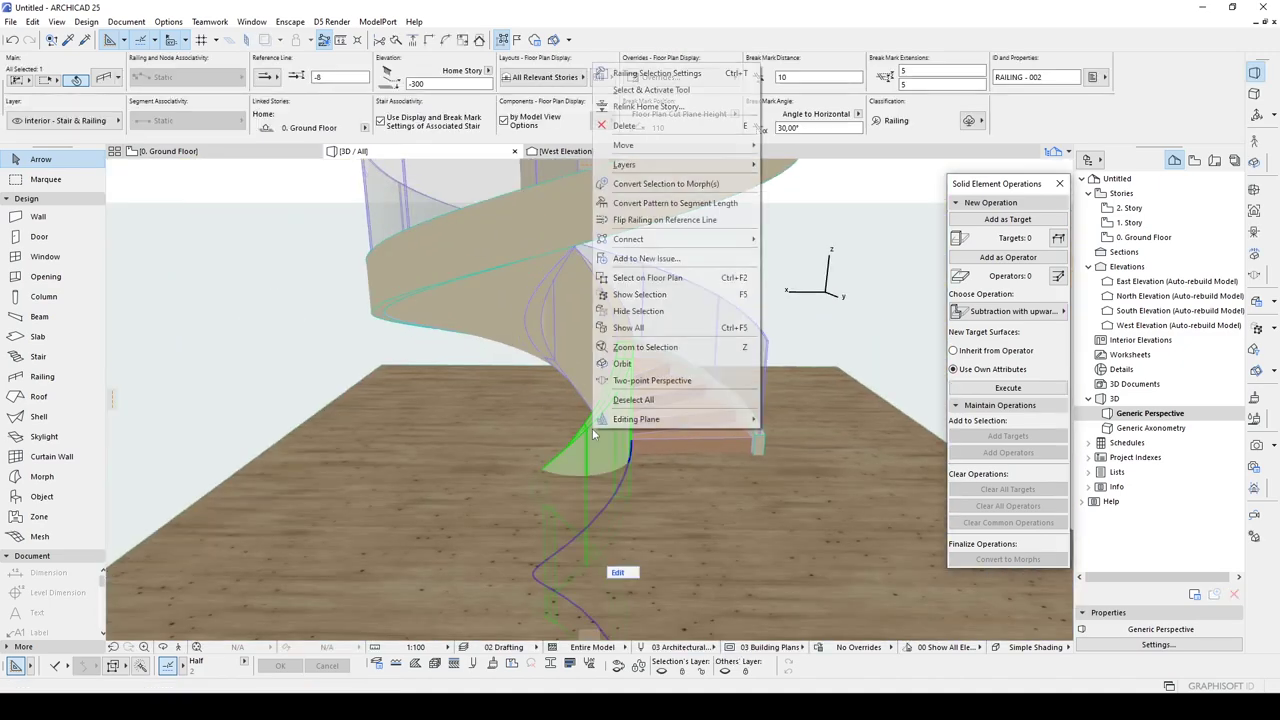
click(695, 204)
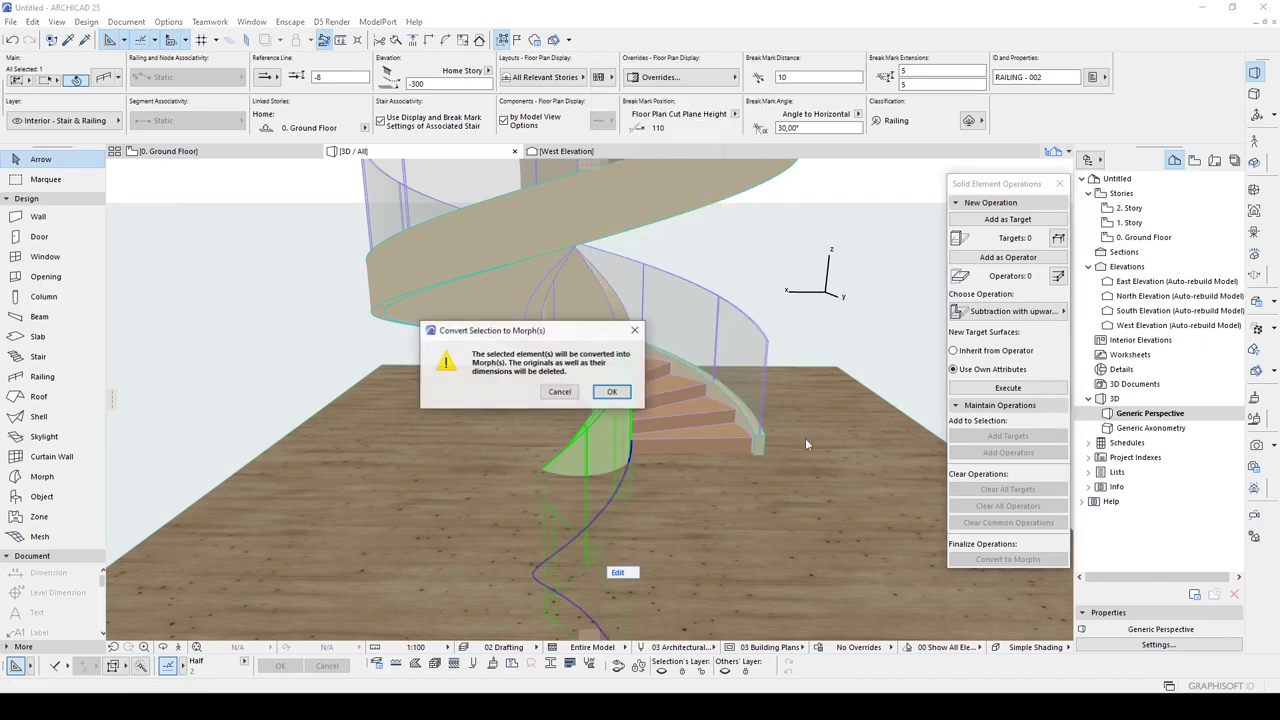
click(615, 392)
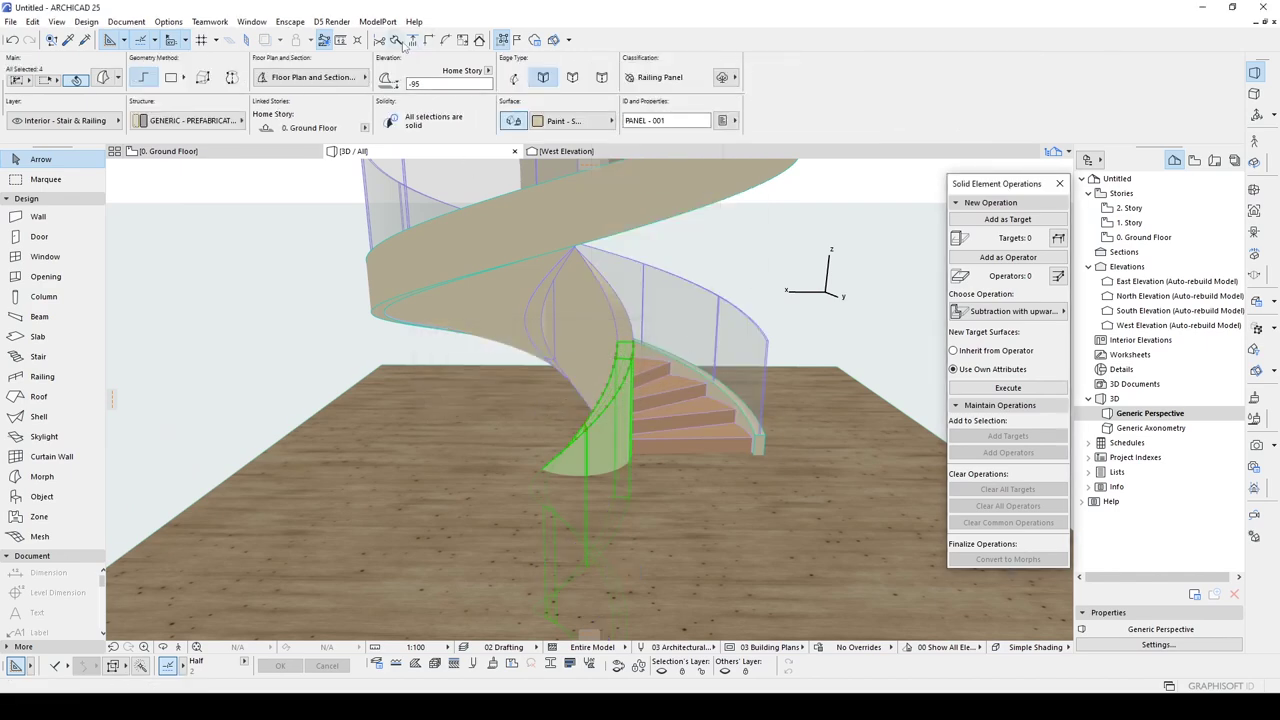
Step: Split the railing panel morphs with a horizontal plane at the floor surface, picking the side below the floor, and view the whole stair
click(397, 40)
click(447, 410)
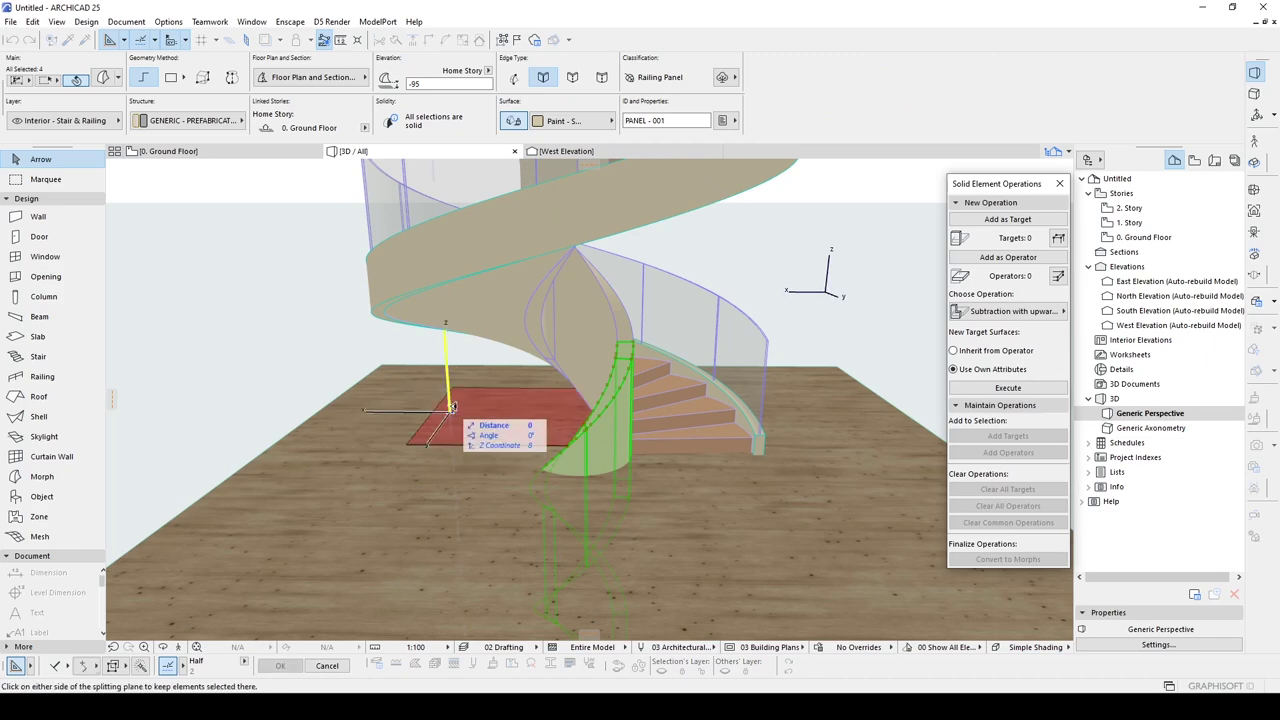
click(445, 531)
key(Escape)
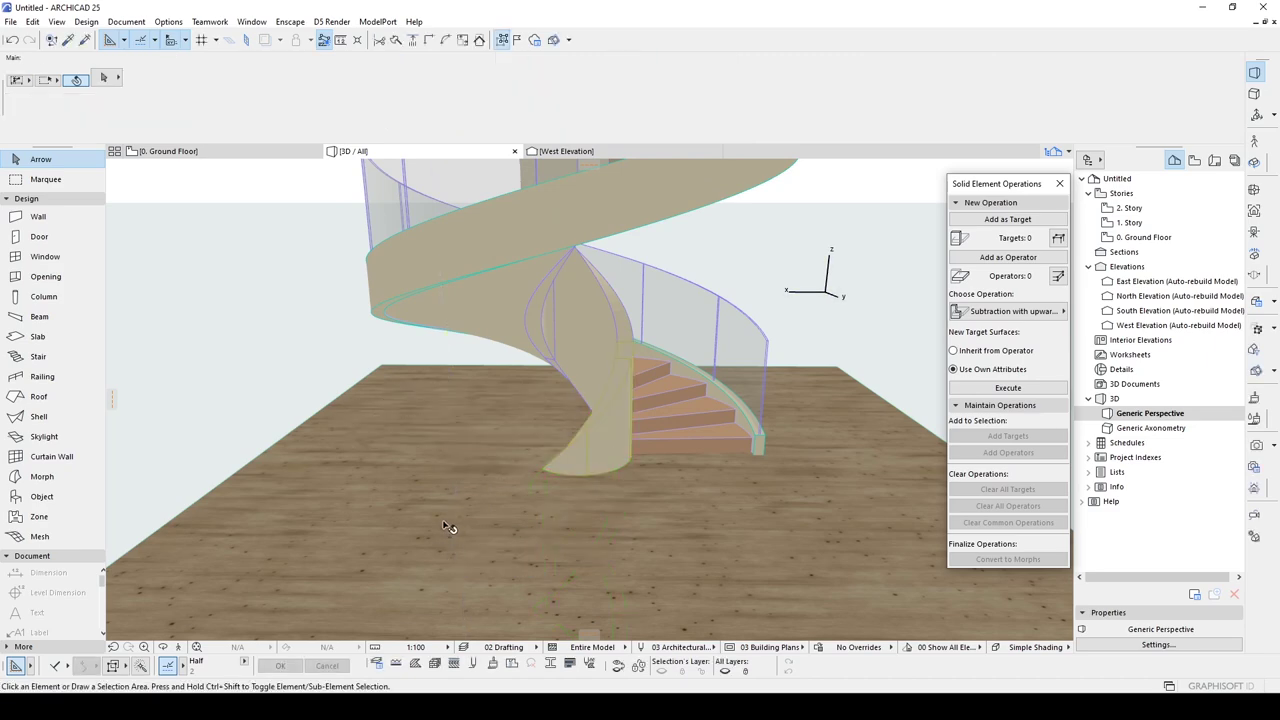
scroll(694, 343, down, 2)
middle_drag(694, 343, 651, 413)
scroll(632, 460, down, 3)
scroll(651, 412, up, 3)
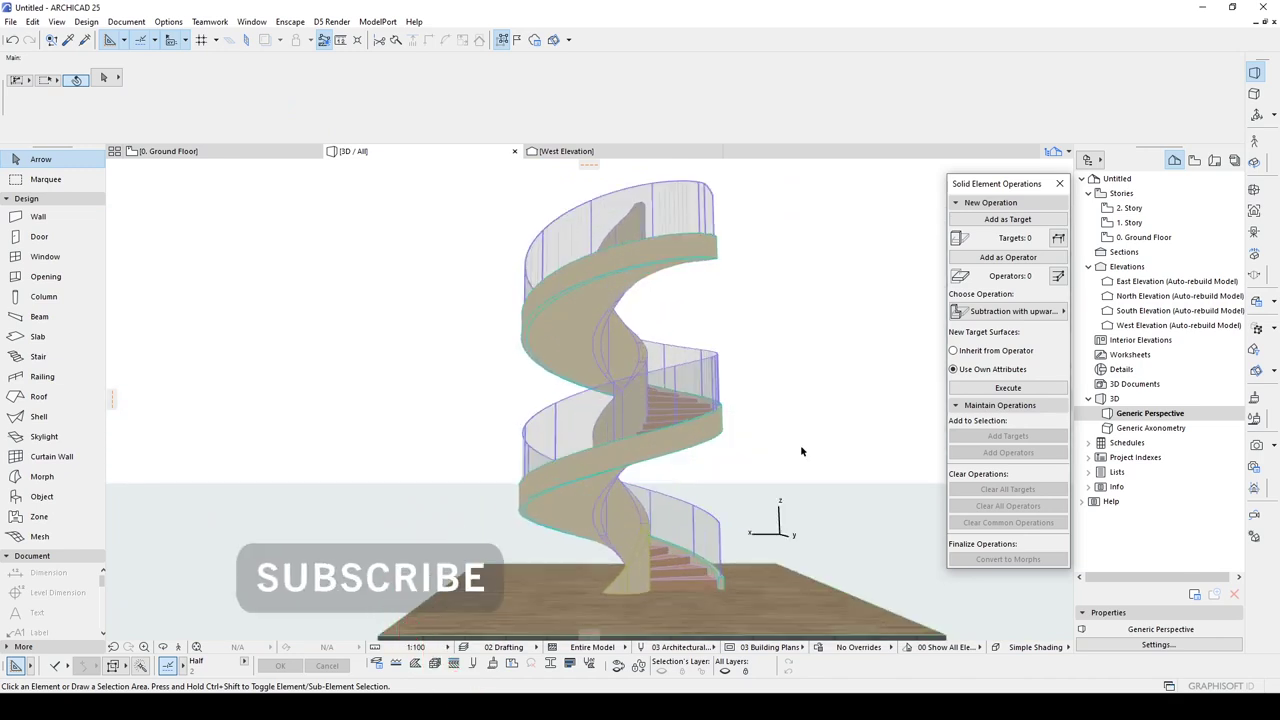